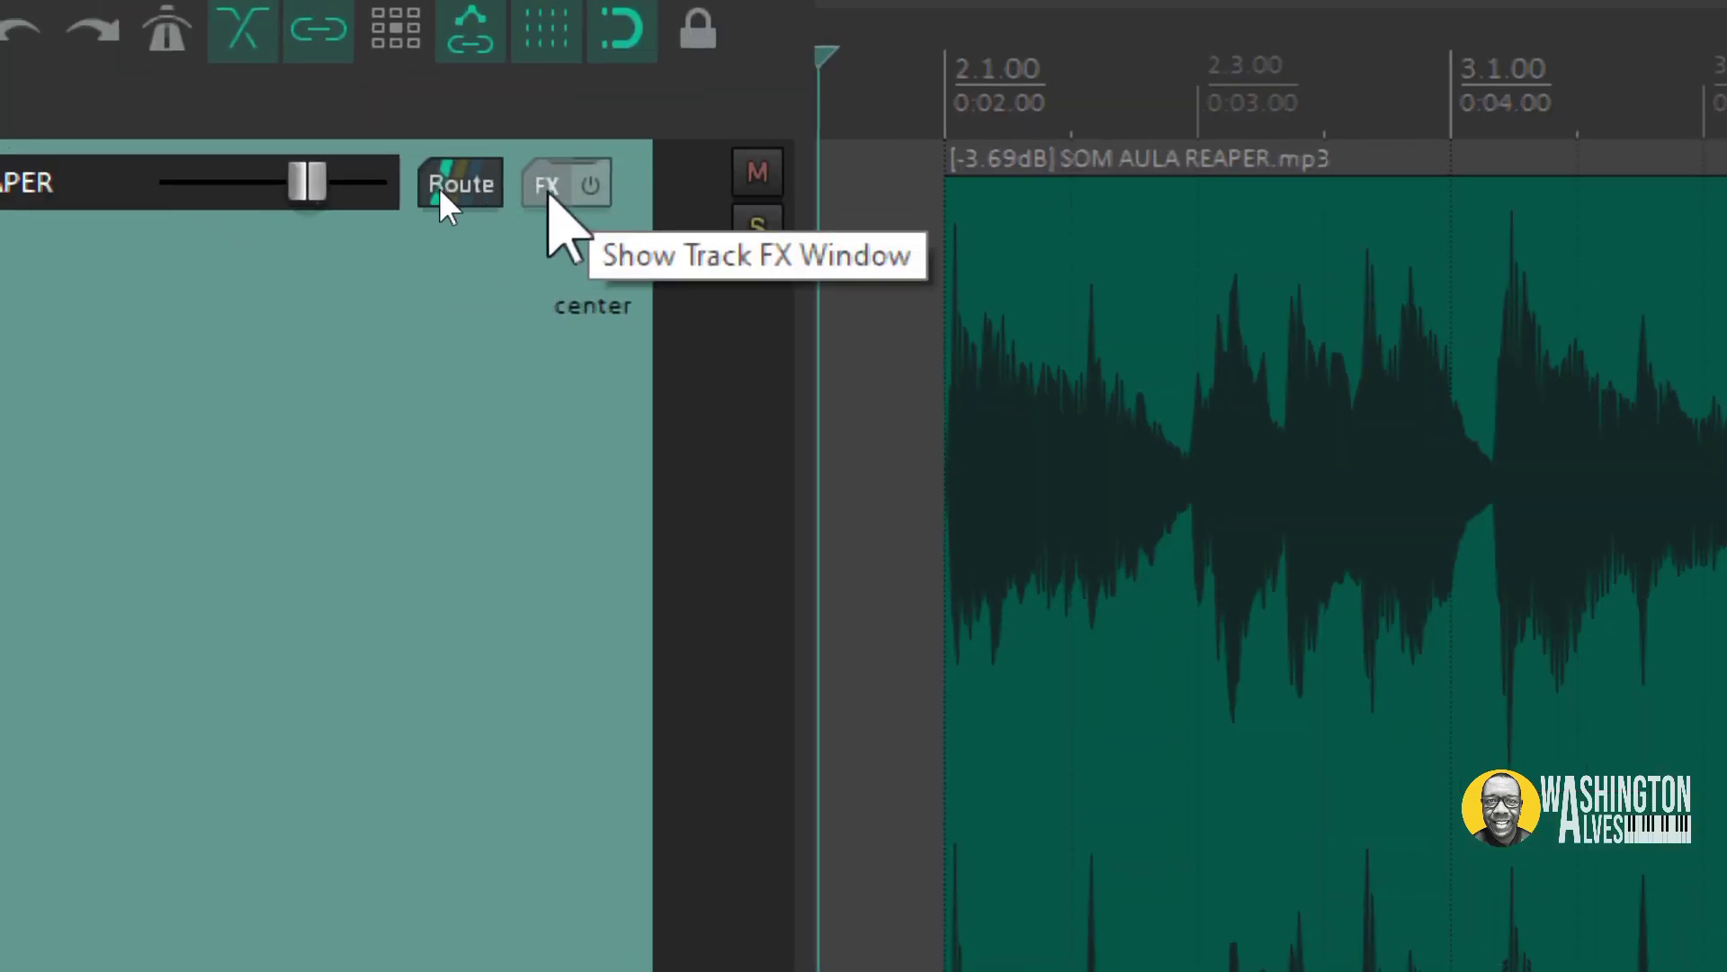
Open the effects window for the SOM AULA REAPER track and browse the full list of available plugins.
left_click(546, 185)
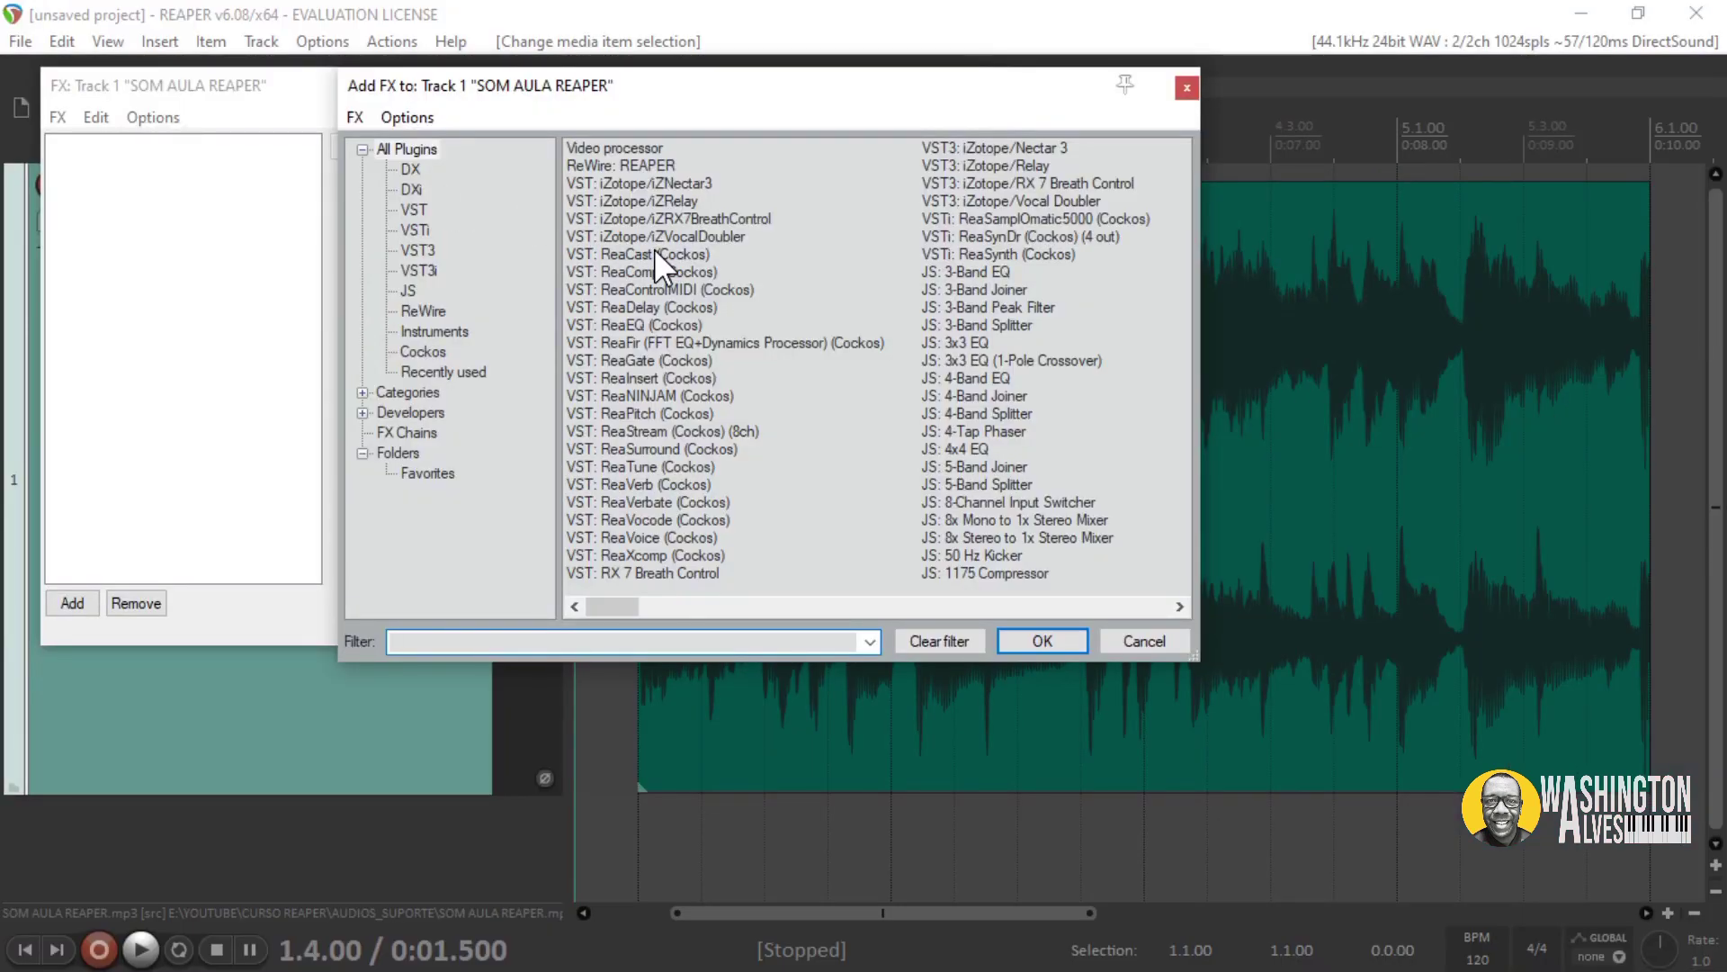
scroll(726, 261, "down", 3)
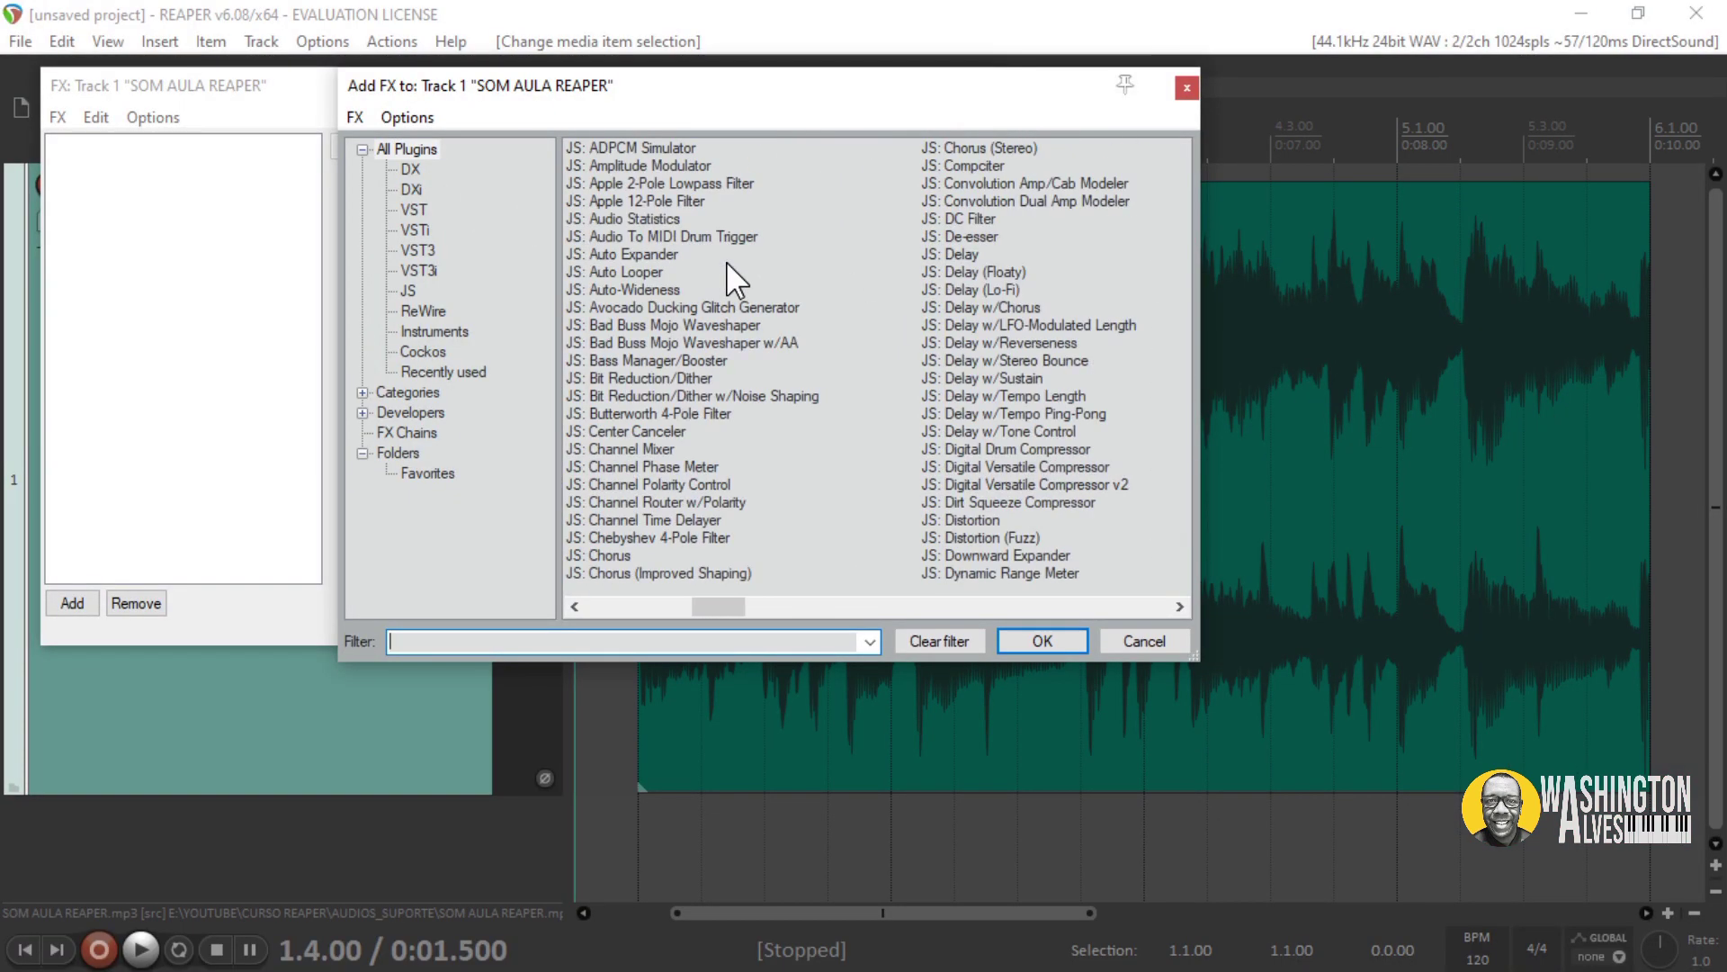
scroll(726, 262, "down", 2)
scroll(726, 262, "up", 5)
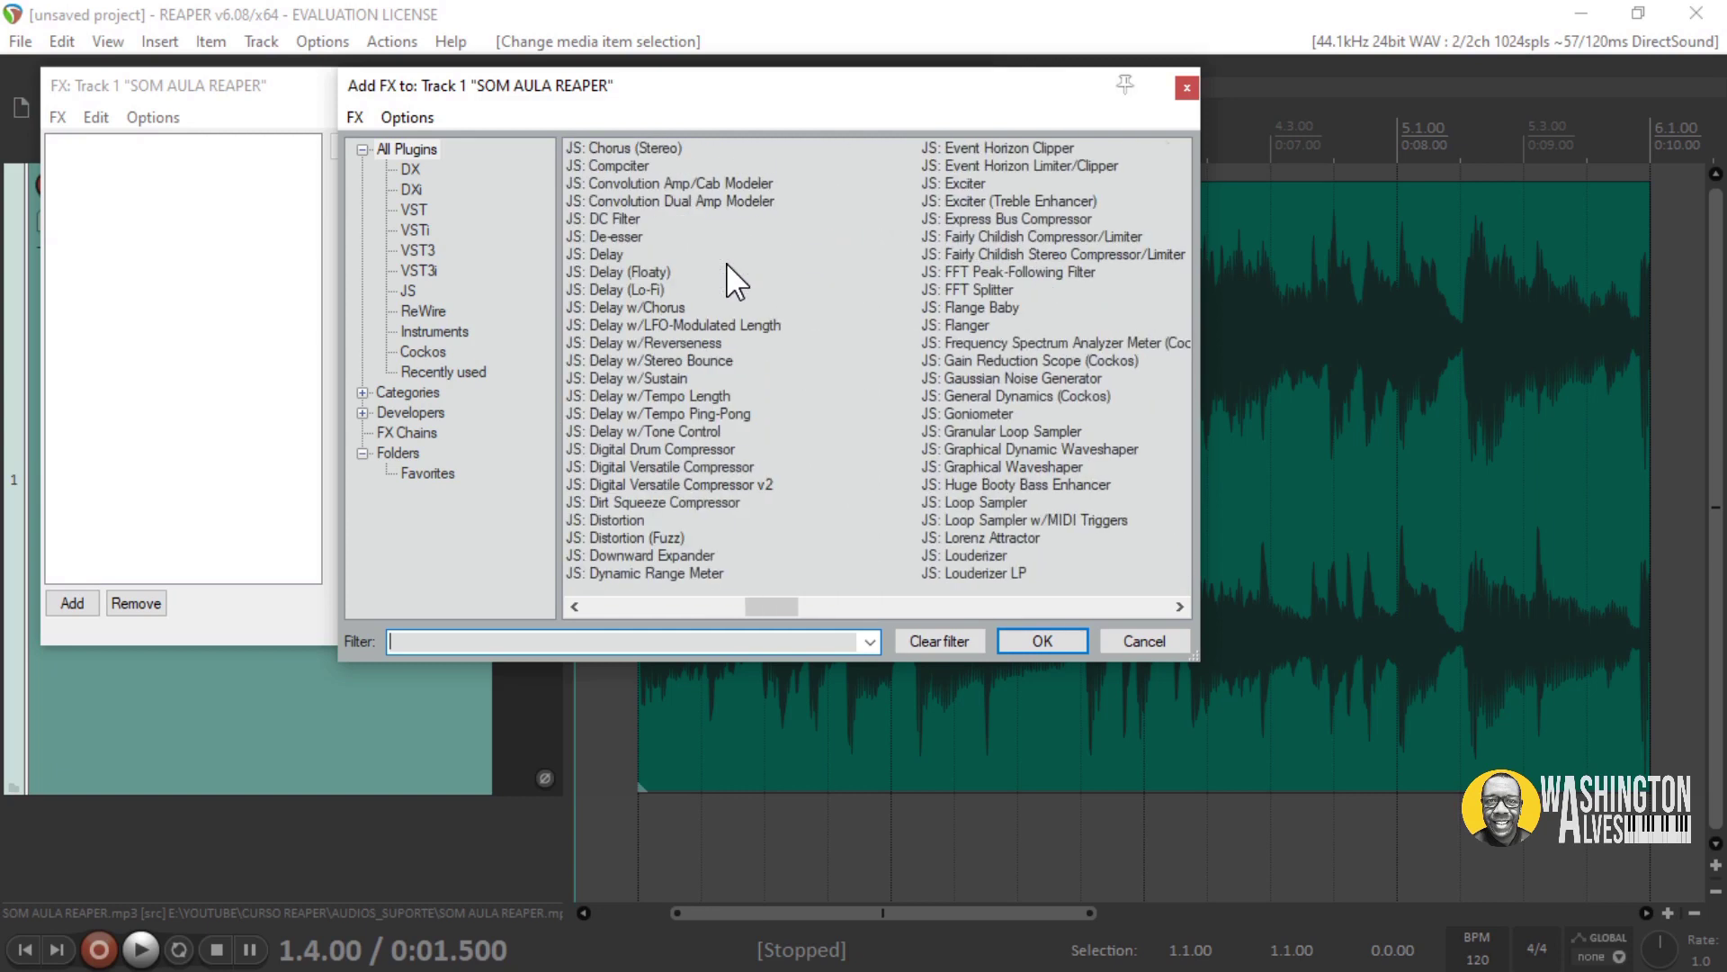
scroll(726, 263, "down", 4)
scroll(726, 261, "down", 1)
scroll(726, 263, "up", 6)
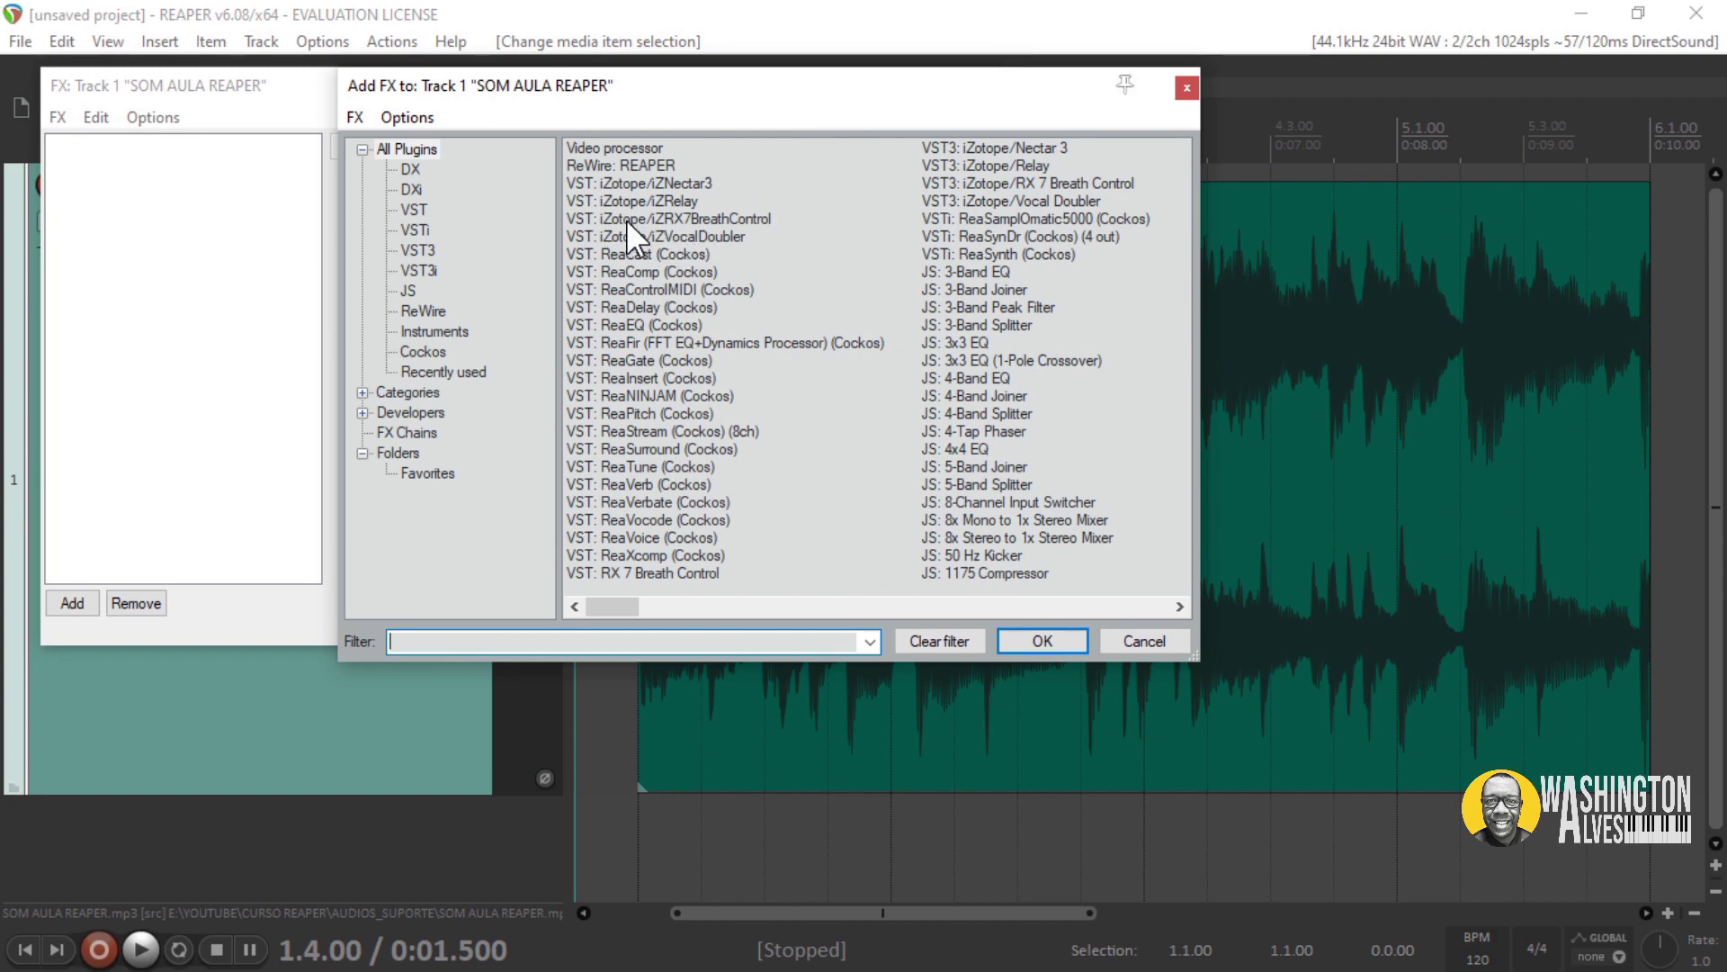
View the available plugins by type, going through All Plugins, VST, VSTi, VST3 and Cockos.
left_click(378, 149)
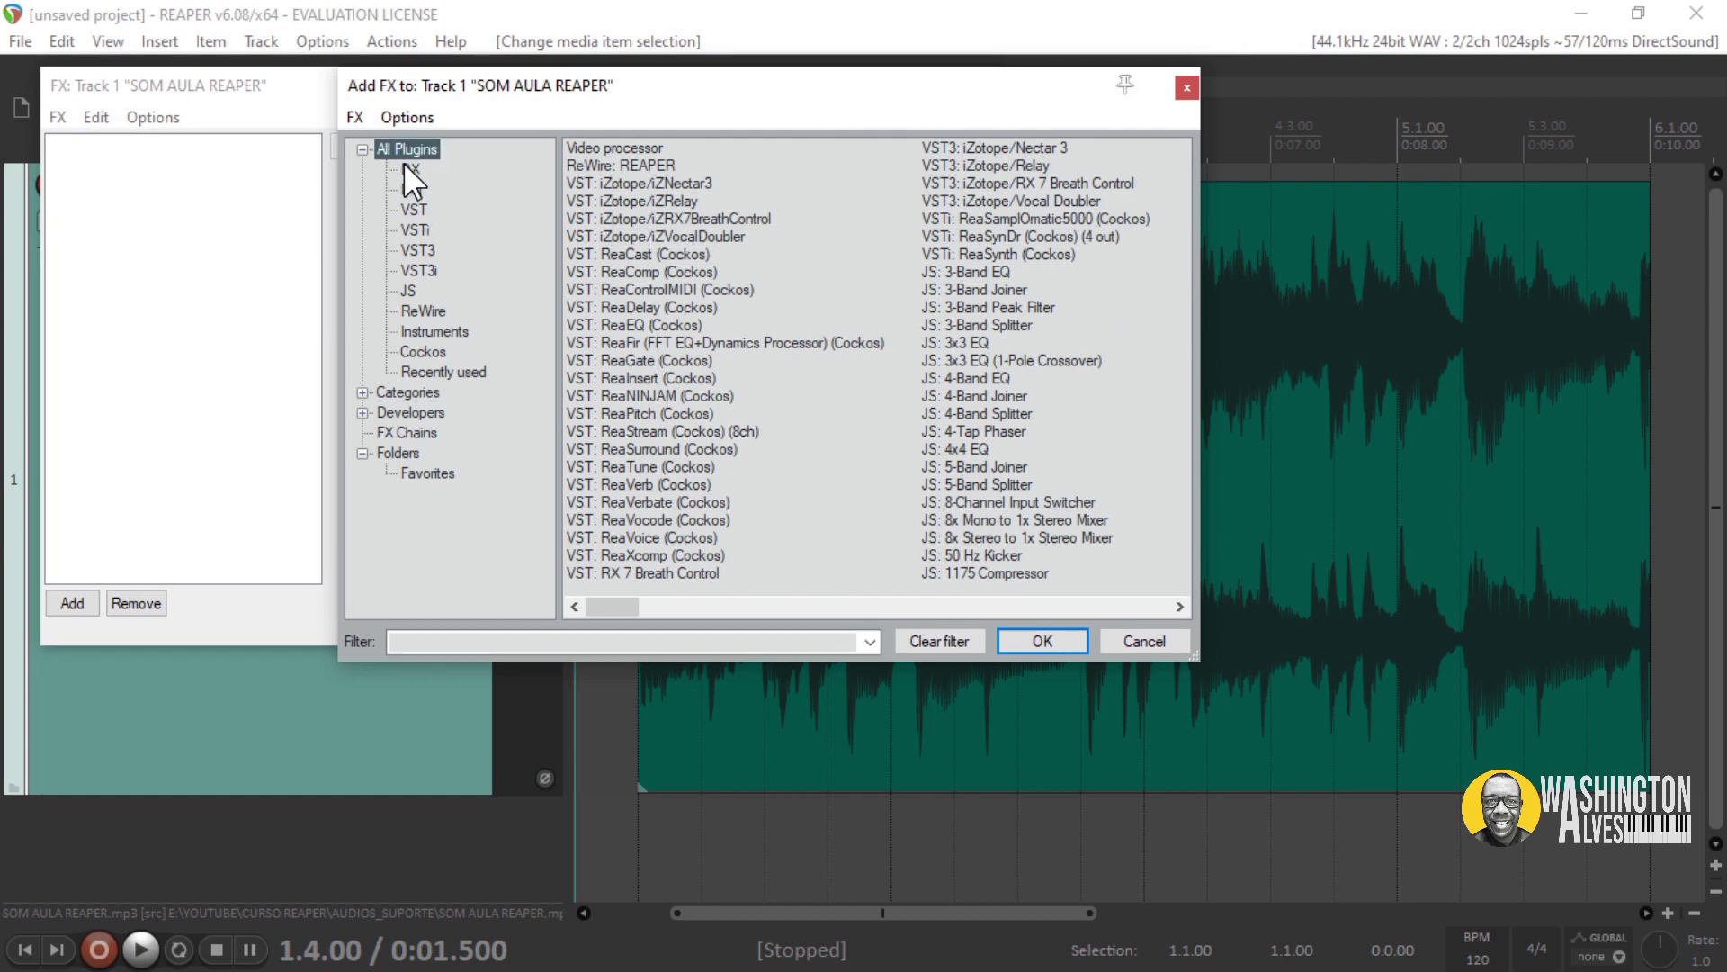
left_click(414, 210)
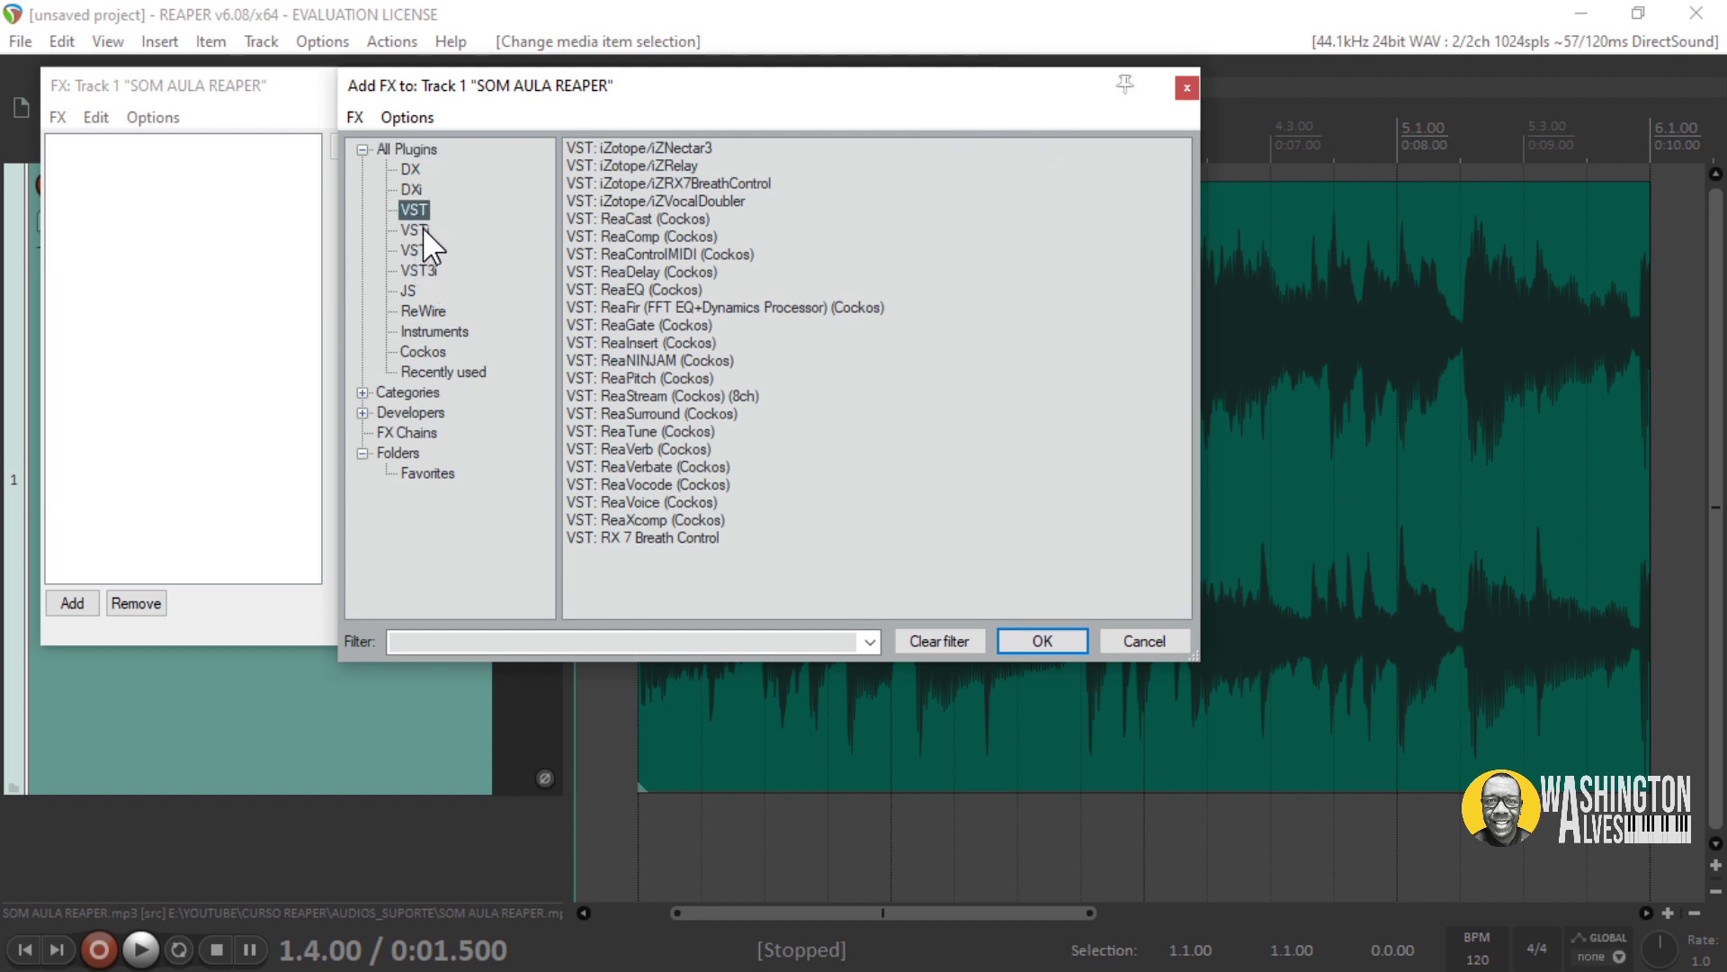
left_click(420, 231)
left_click(419, 250)
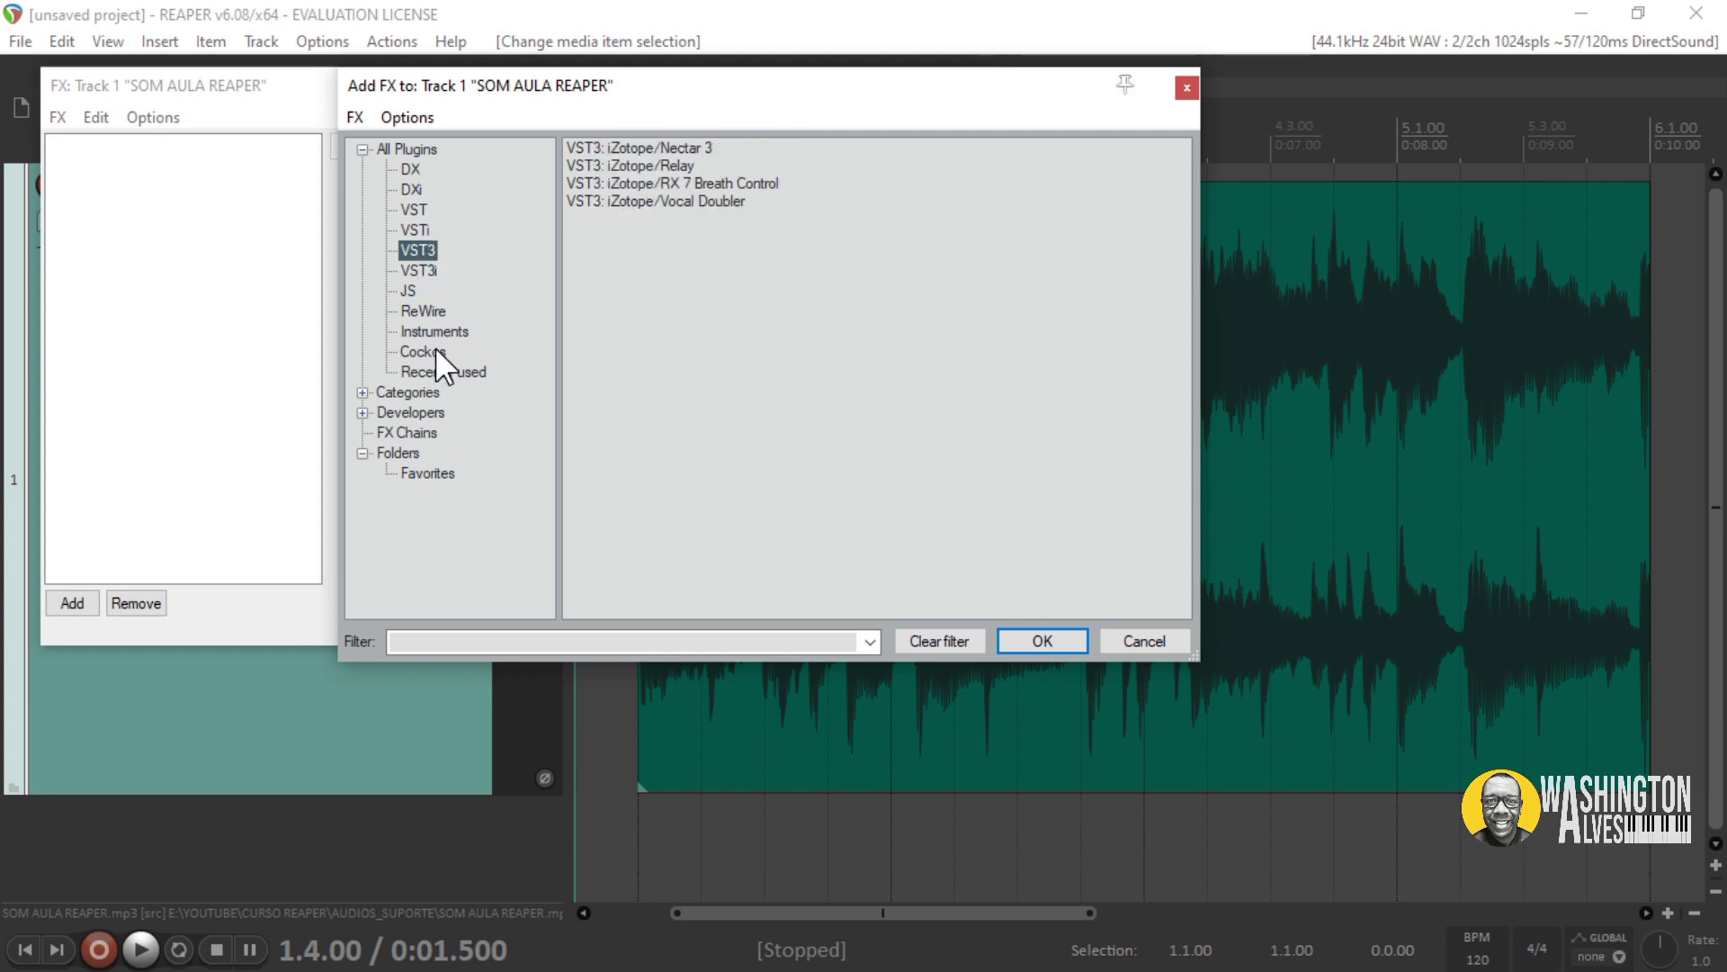
left_click(432, 349)
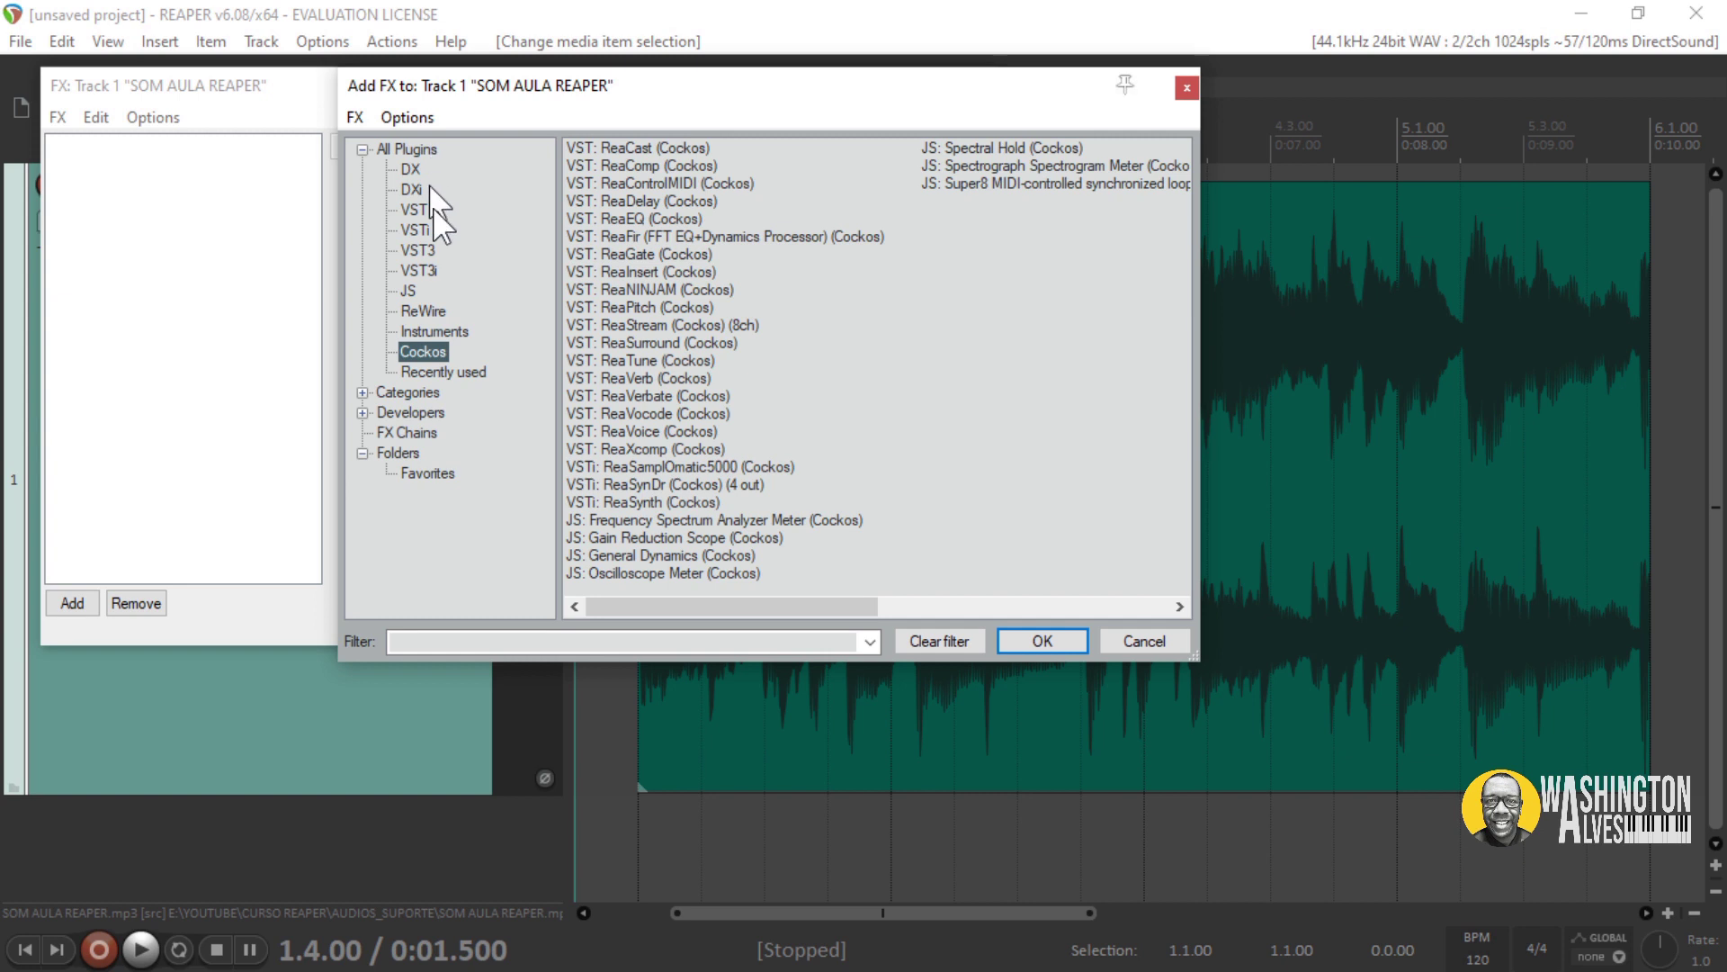
Review the plugin categories Delay, Dynamics, EQ, Gate and MIDI, and check the Developers group, collapsing both groups again.
left_click(362, 392)
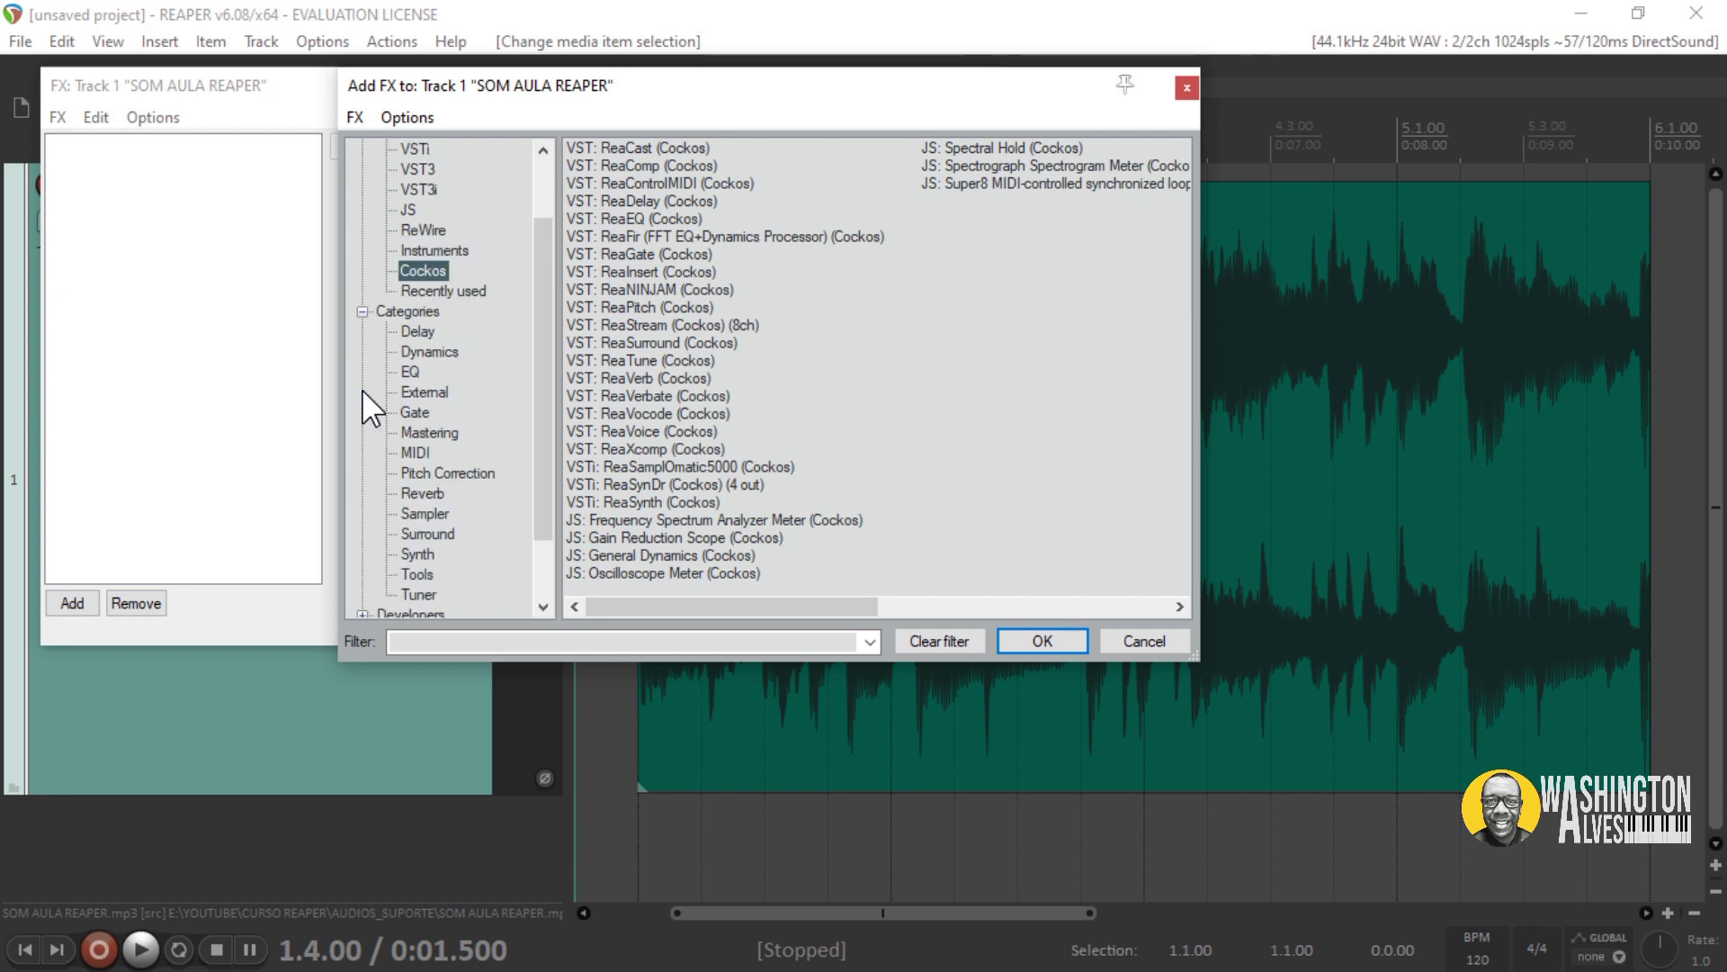
scroll(436, 337, "down", 2)
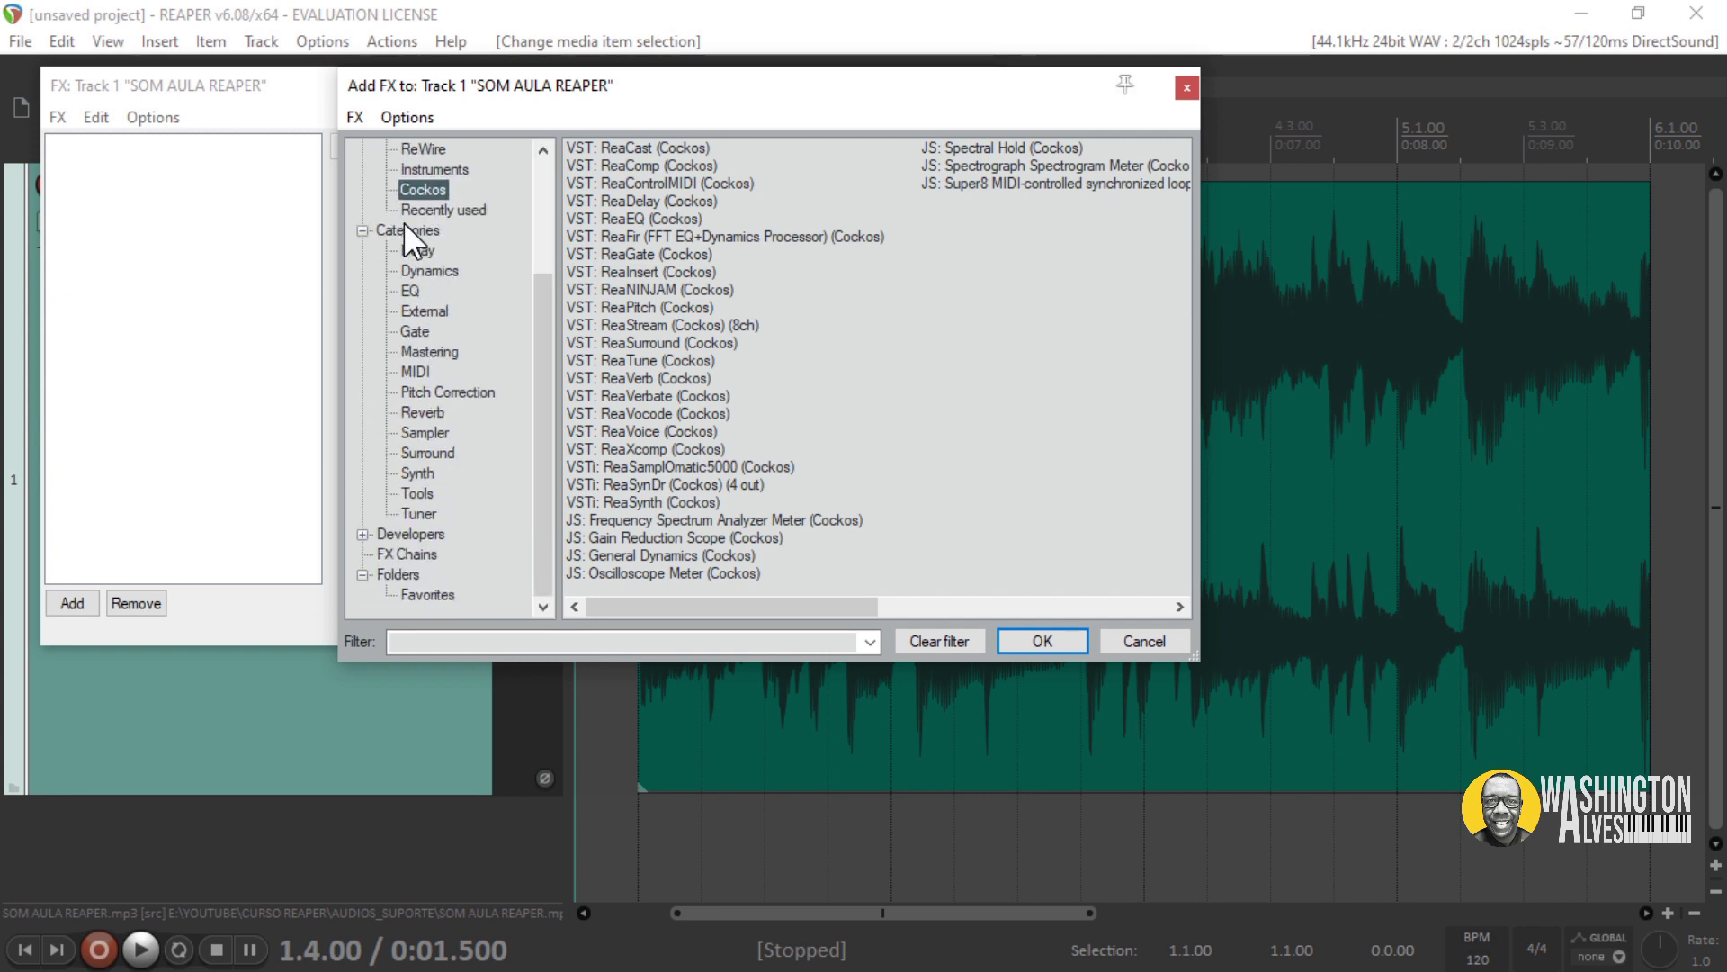
left_click(414, 249)
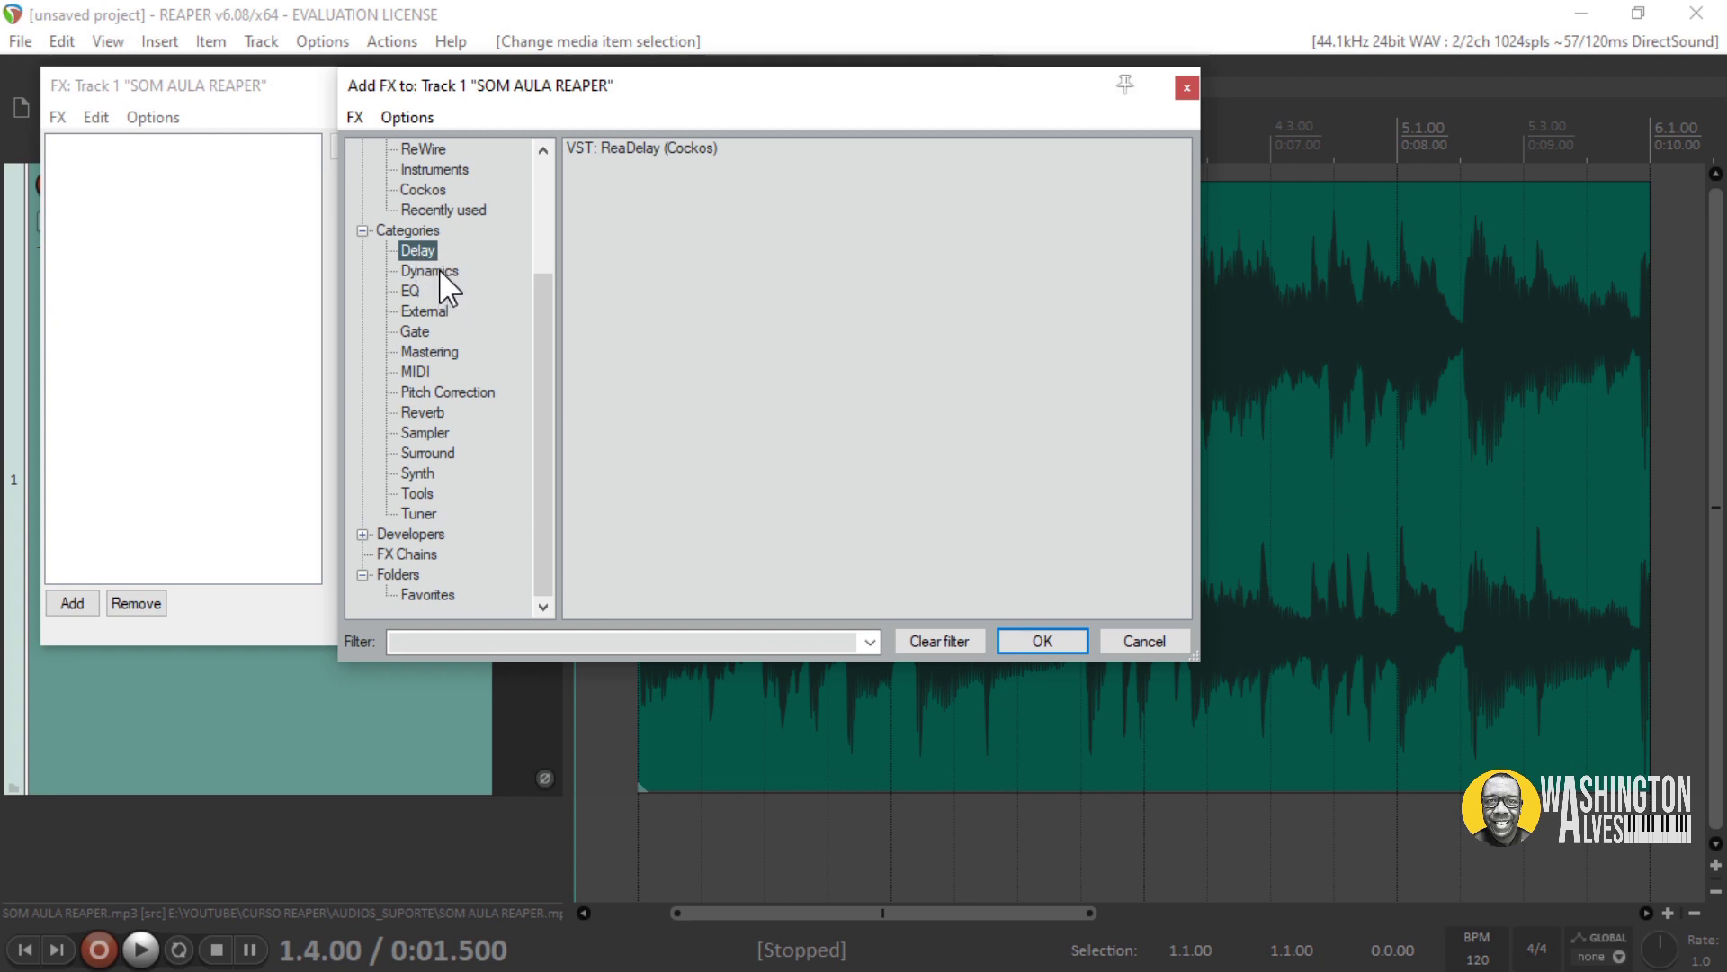
left_click(439, 268)
left_click(411, 290)
left_click(425, 333)
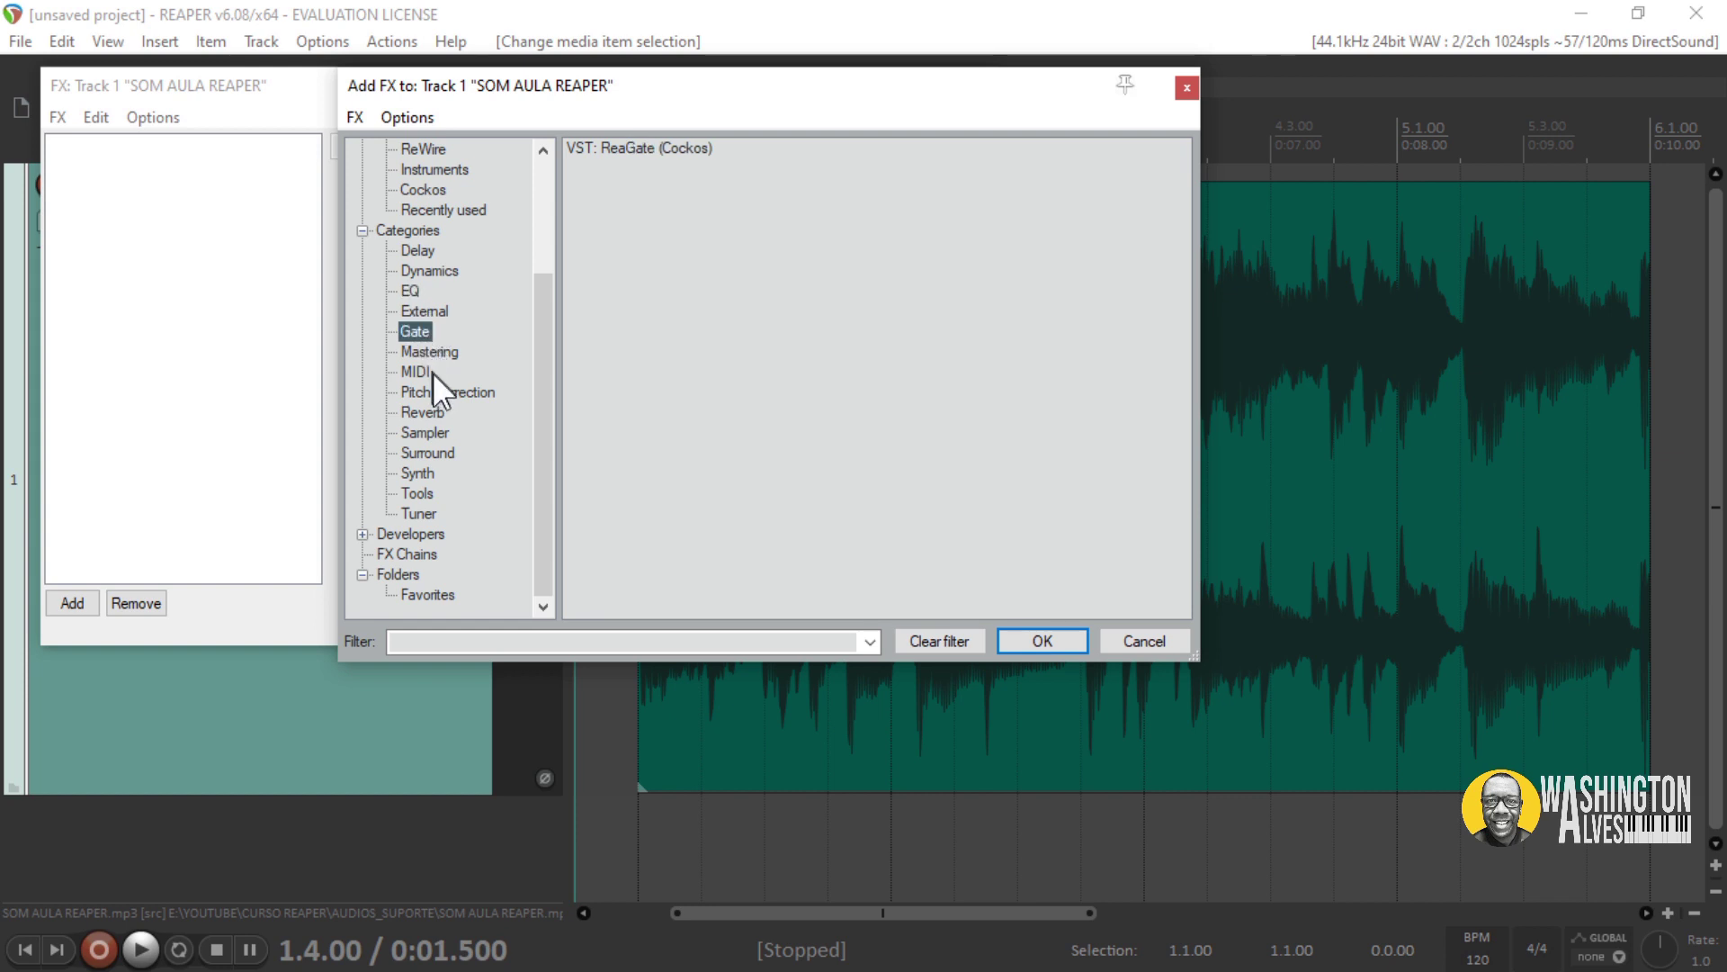
left_click(416, 372)
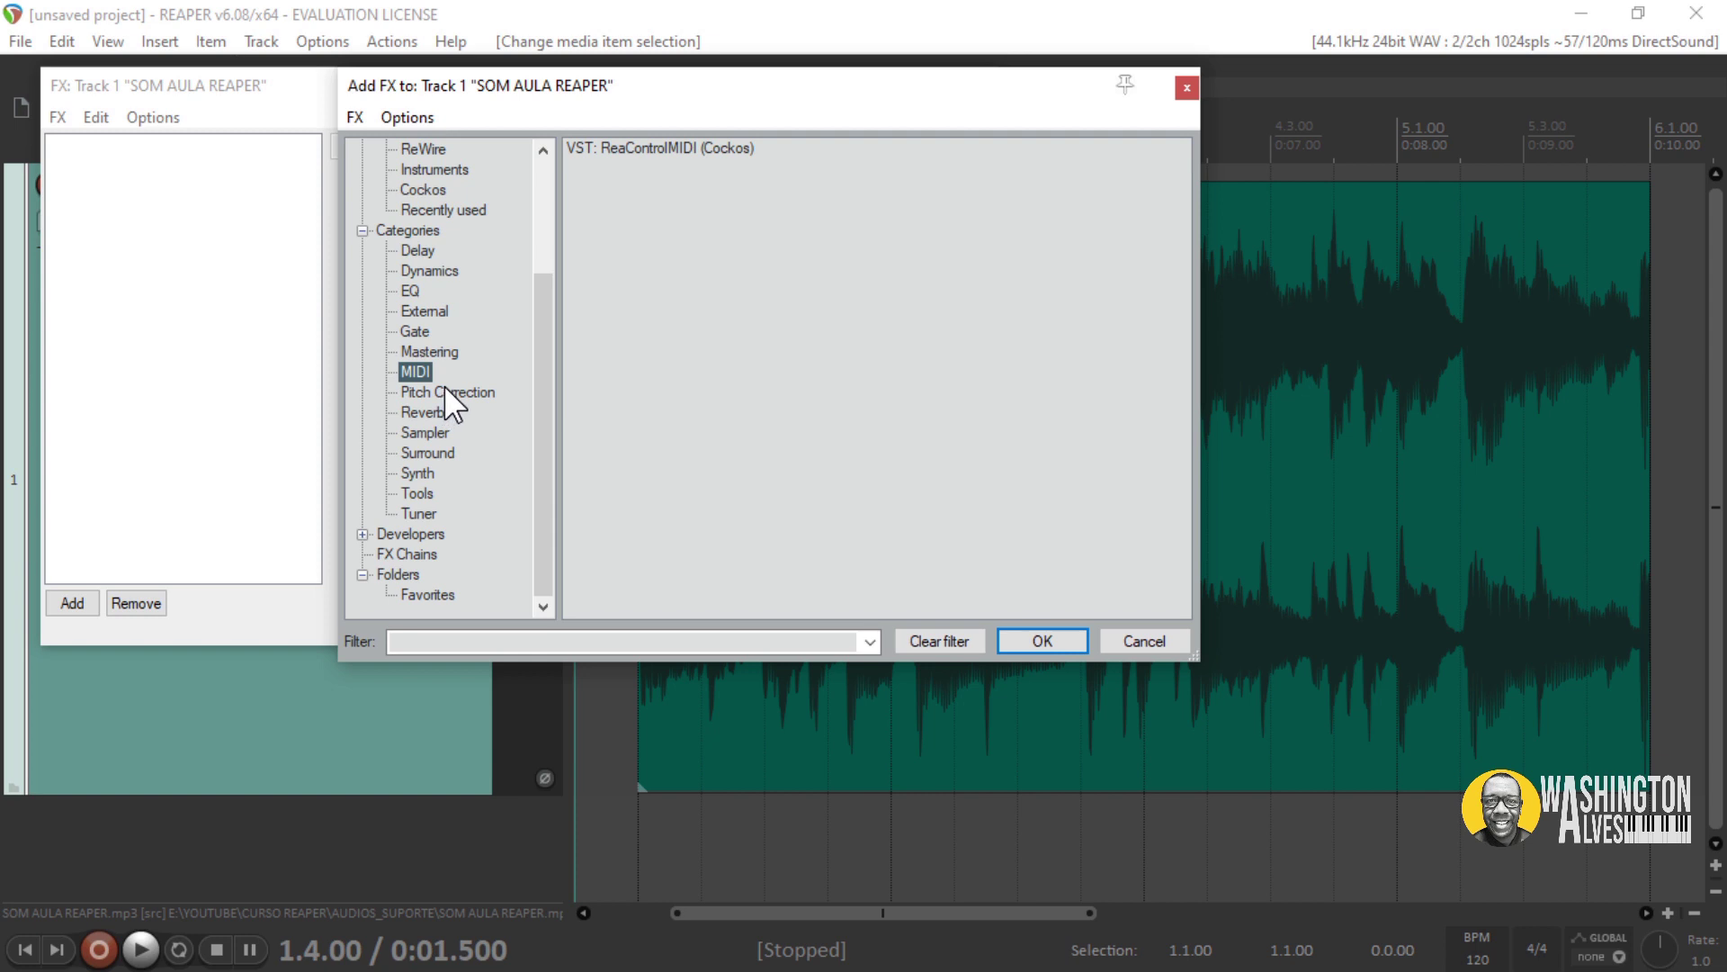
scroll(444, 385, "up", 3)
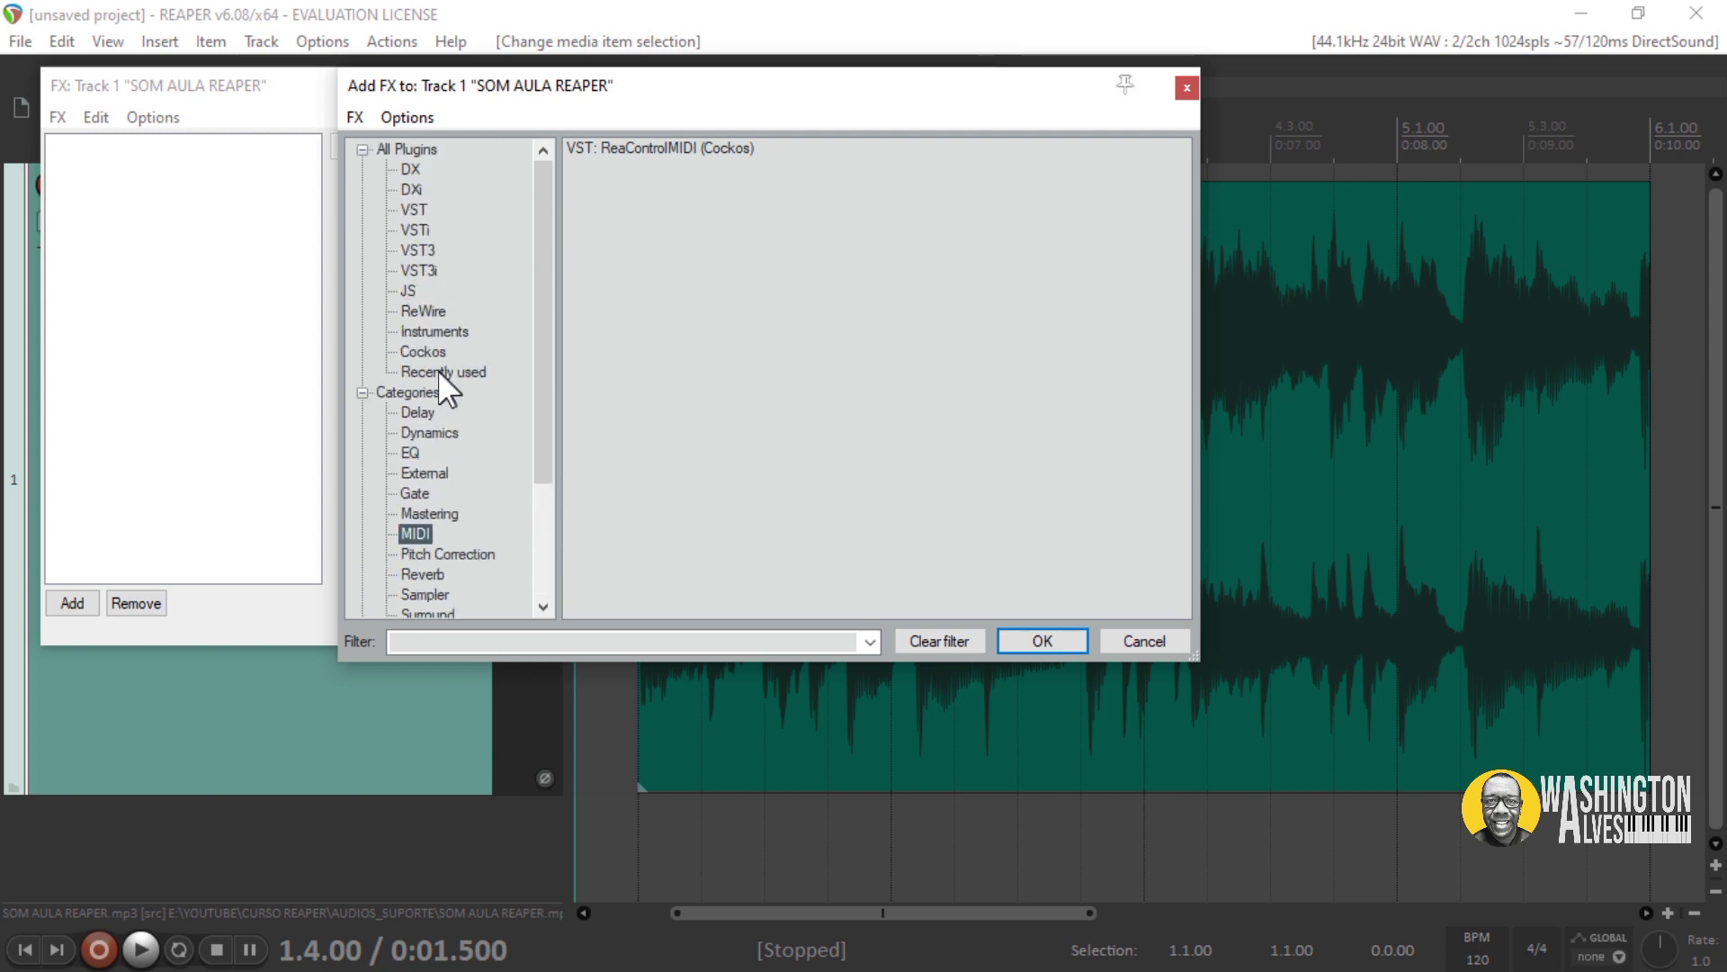
left_click(363, 393)
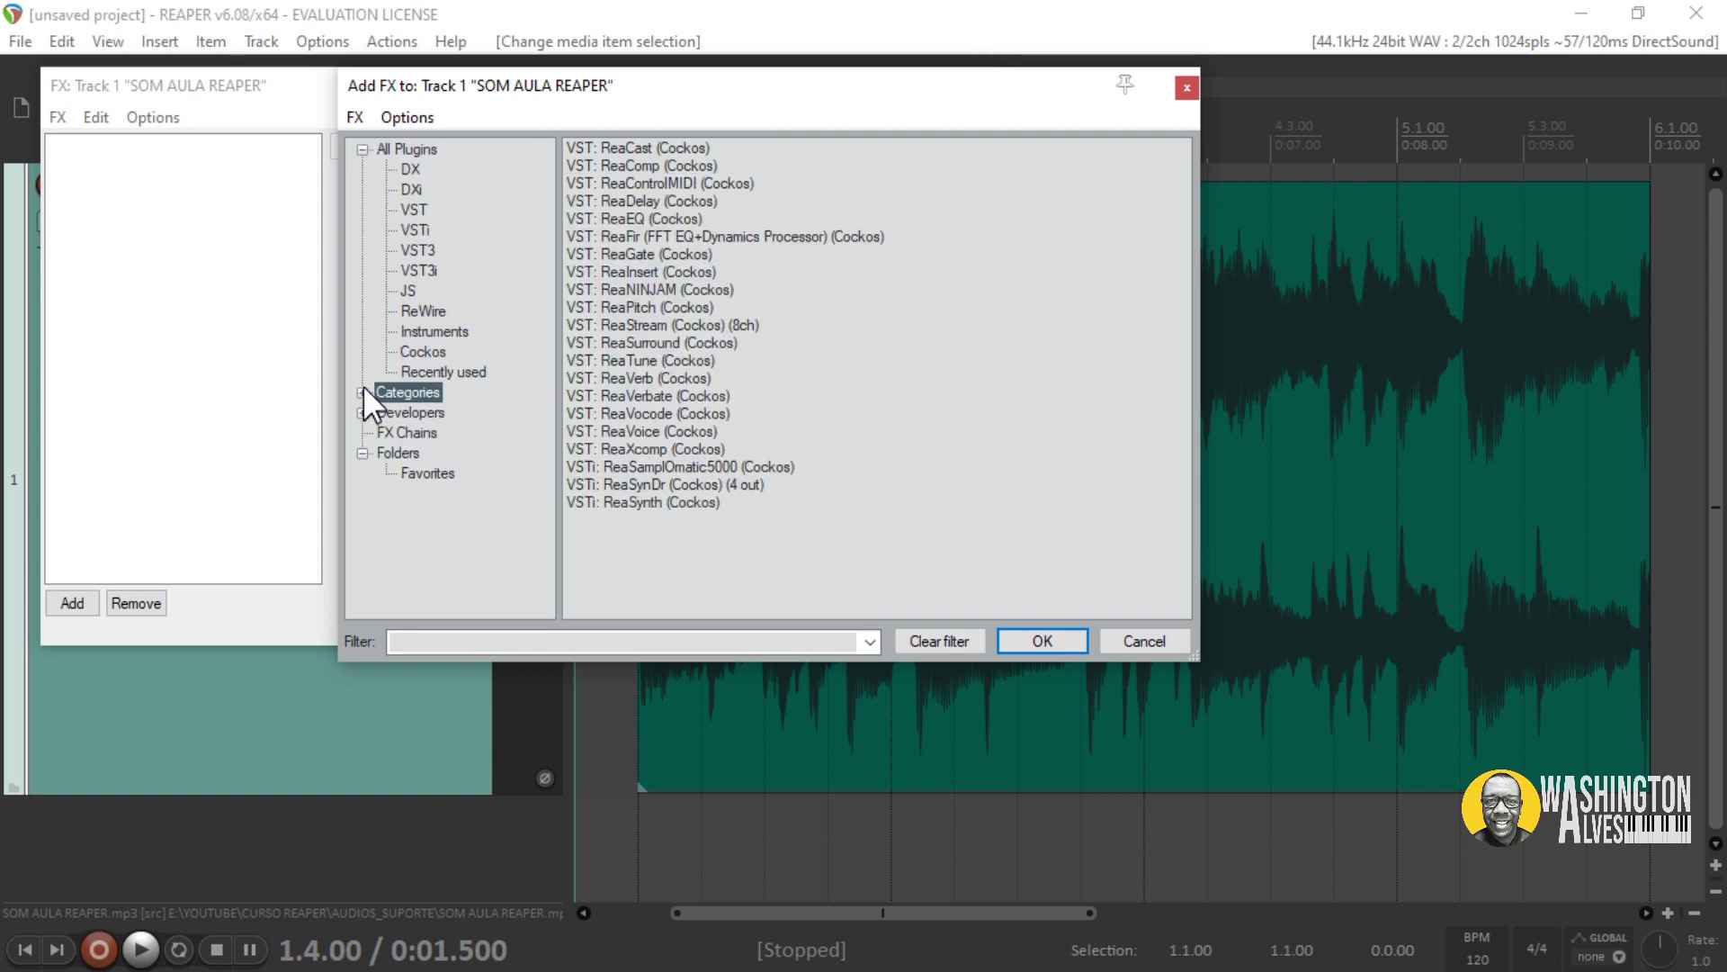
left_click(362, 412)
left_click(363, 412)
Filter the plugin list by "eq", and replace that filter with "comp".
left_click(438, 640)
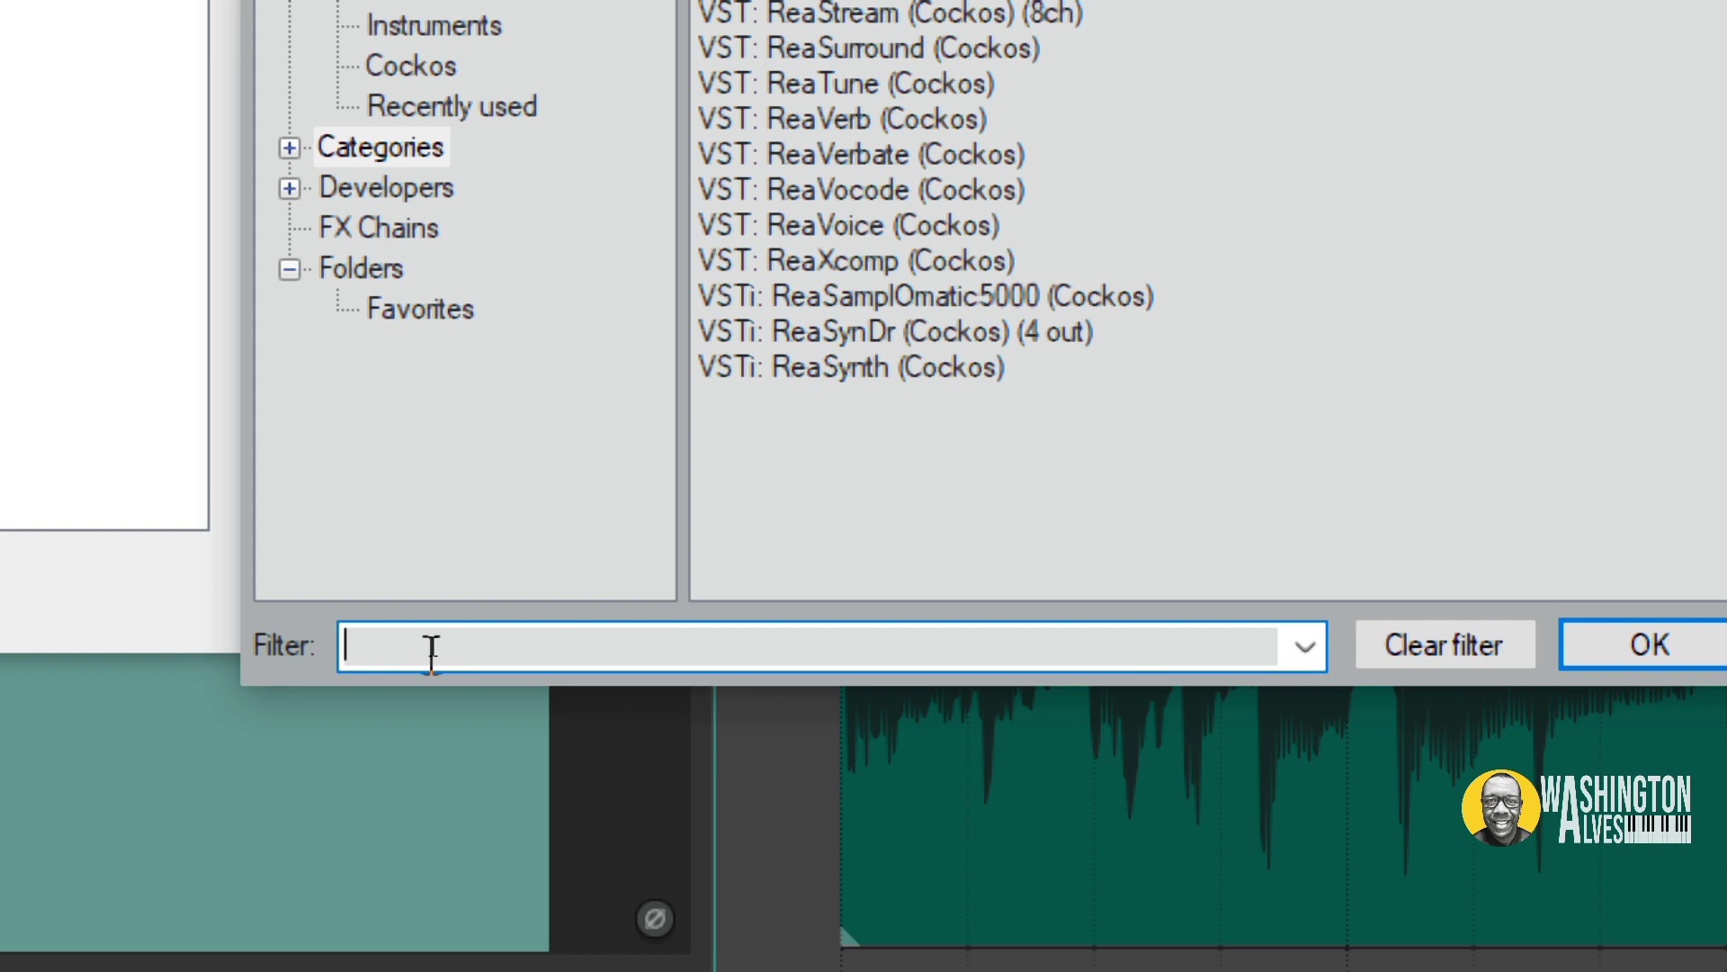
type("eq")
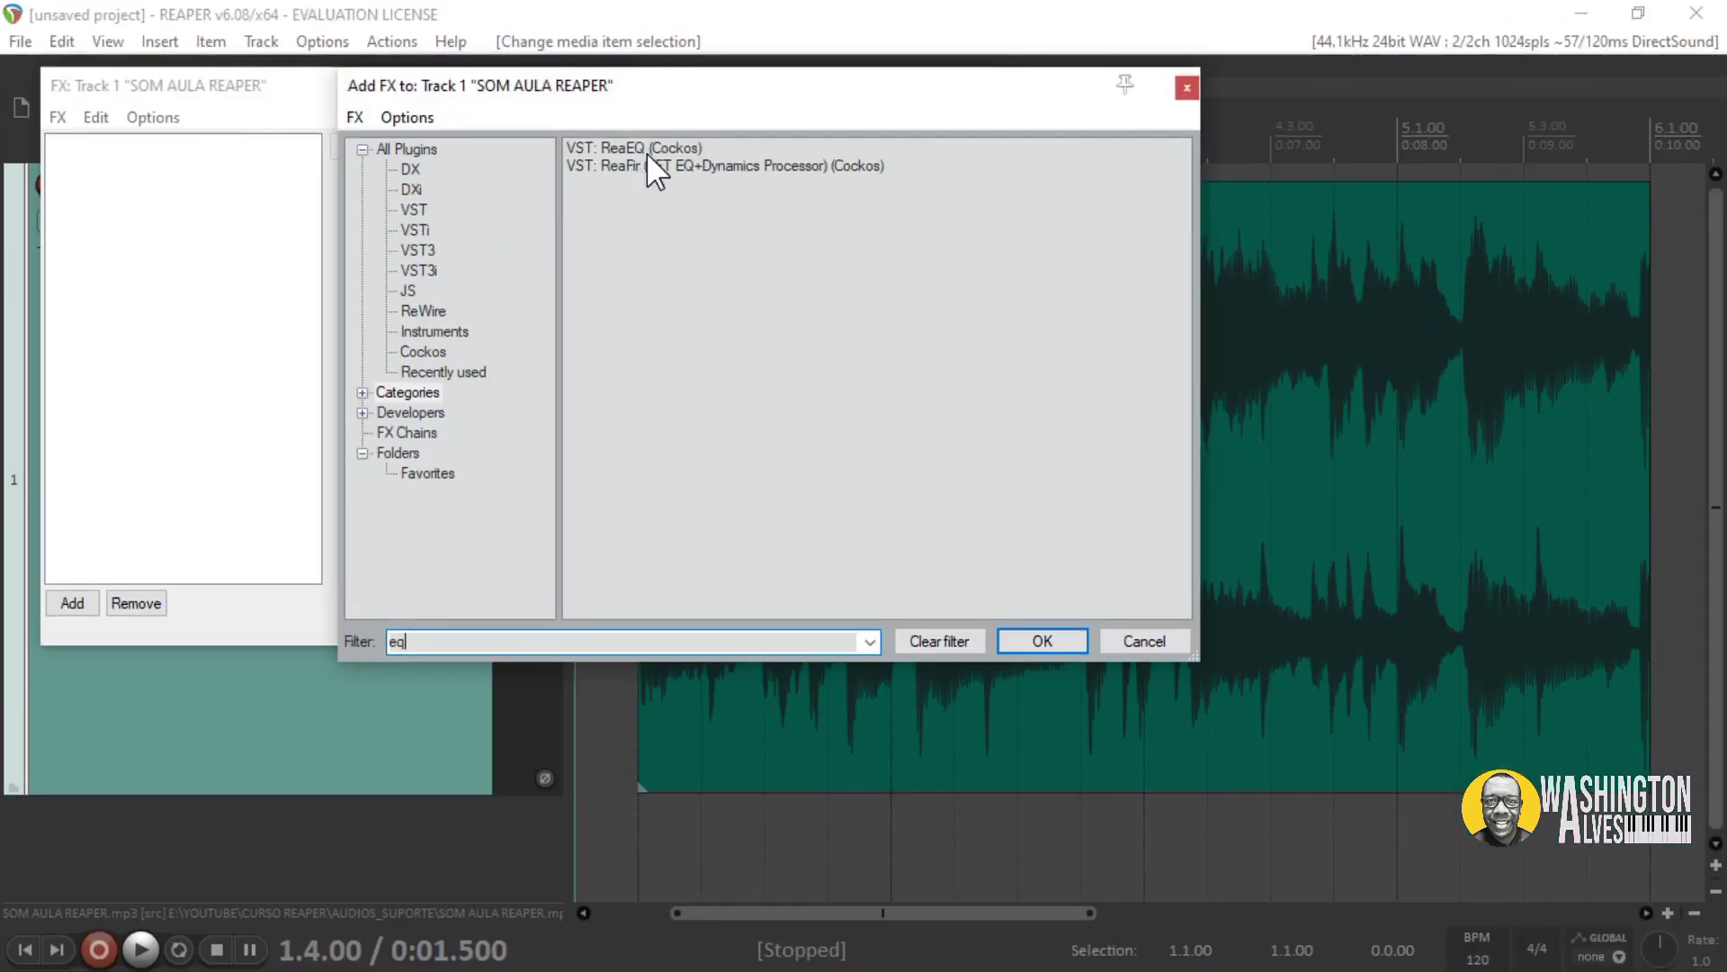
double_click(412, 644)
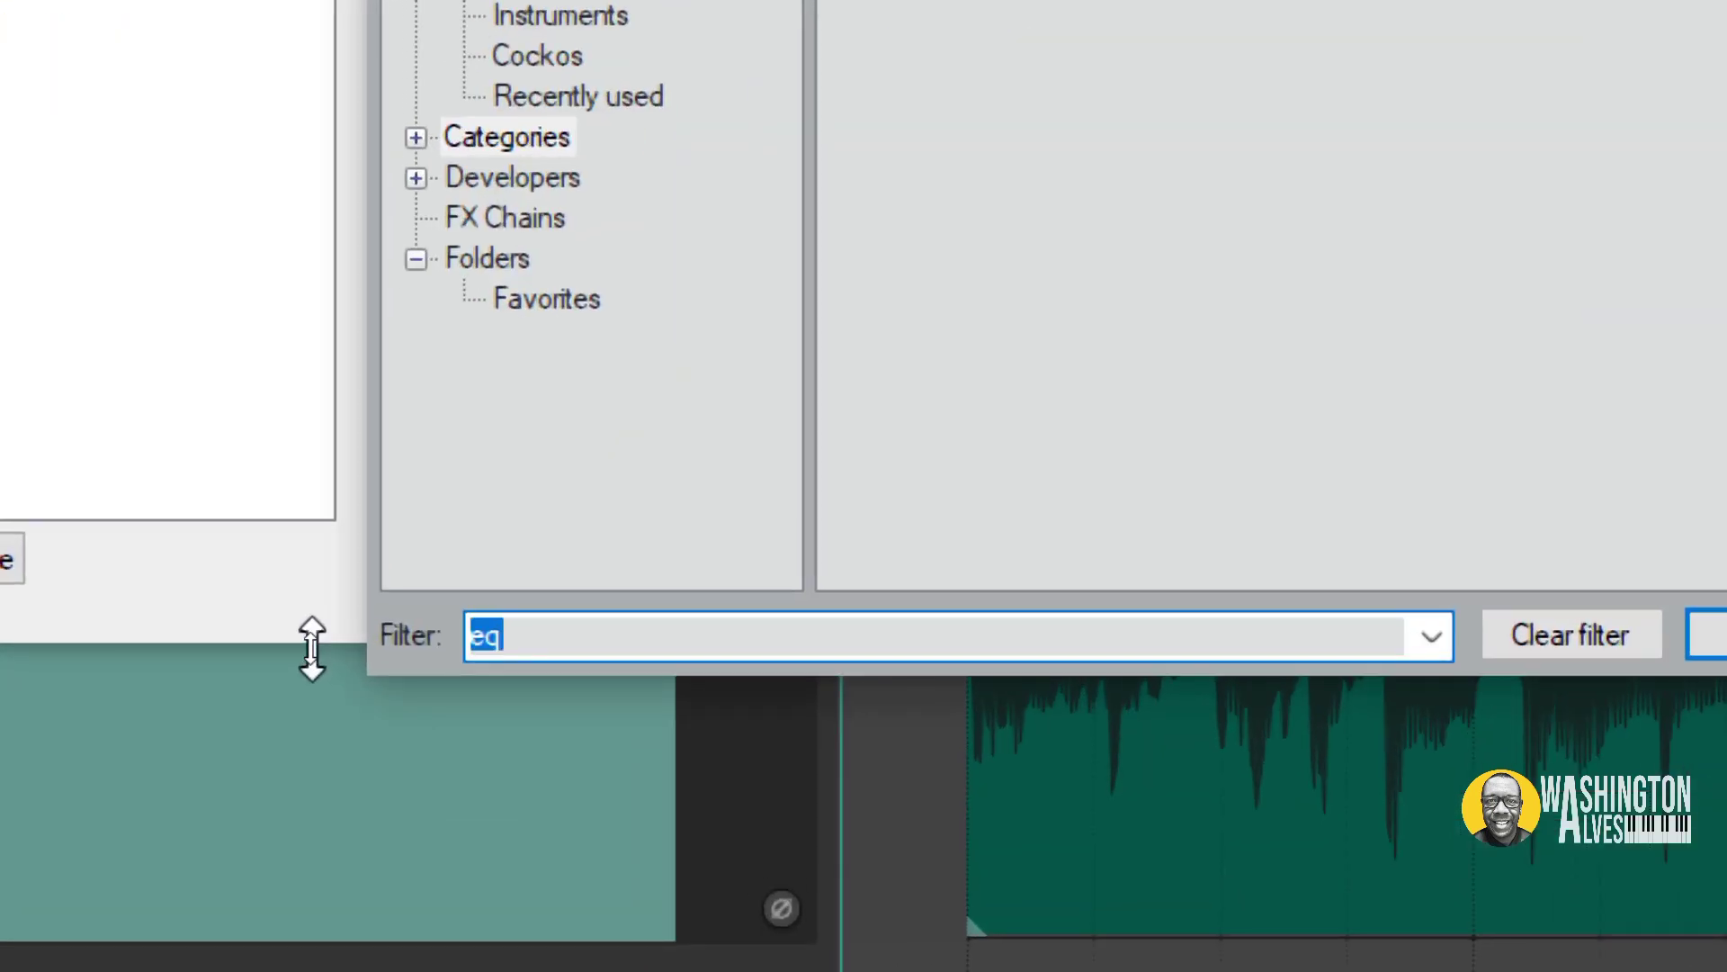
type("comp")
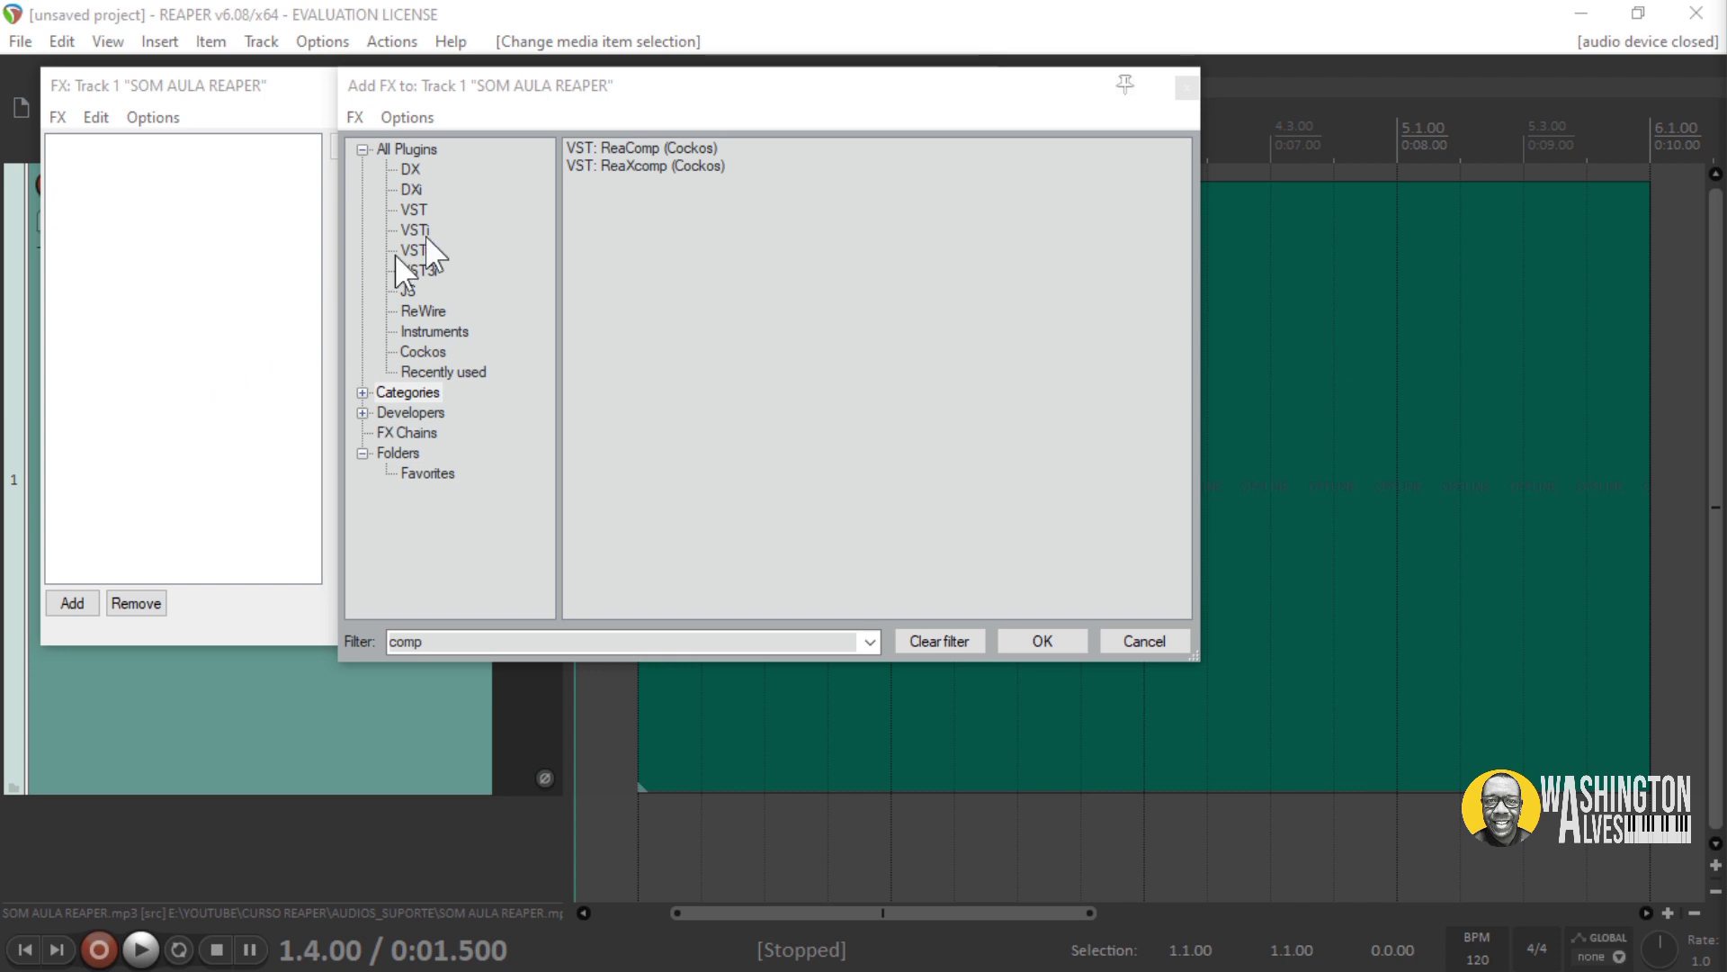
Add VST: ReaComp (Cockos) to the track and move its effects window clear of the track controls.
left_click(650, 147)
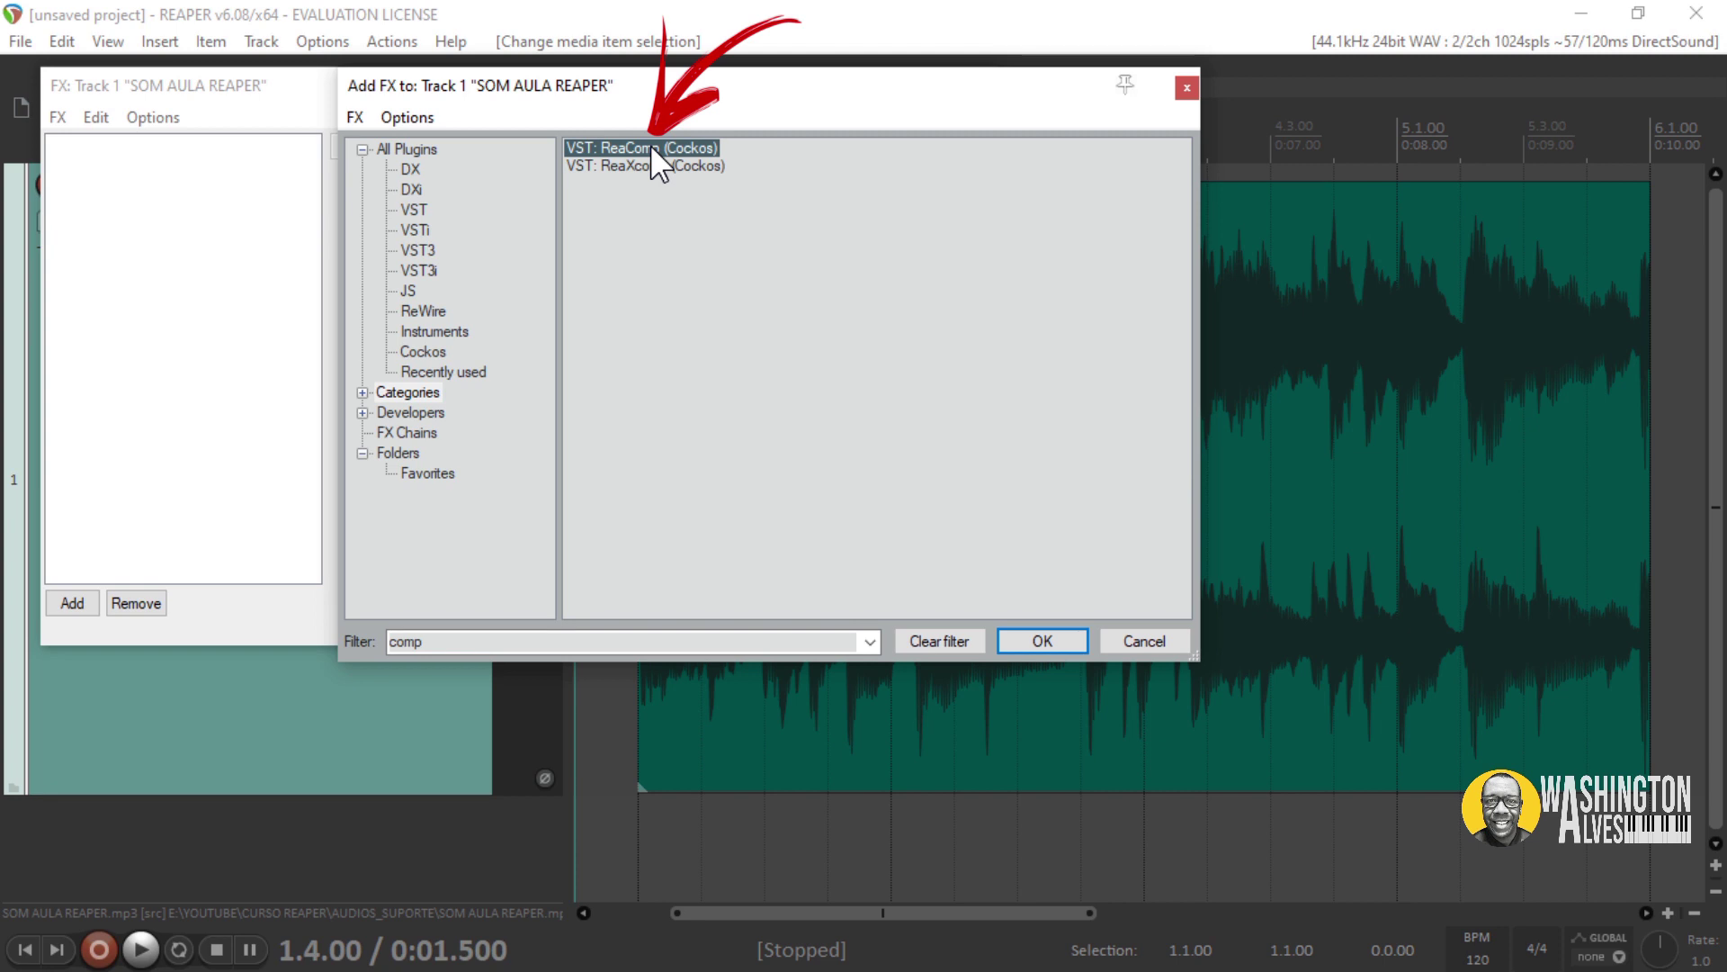
double_click(649, 146)
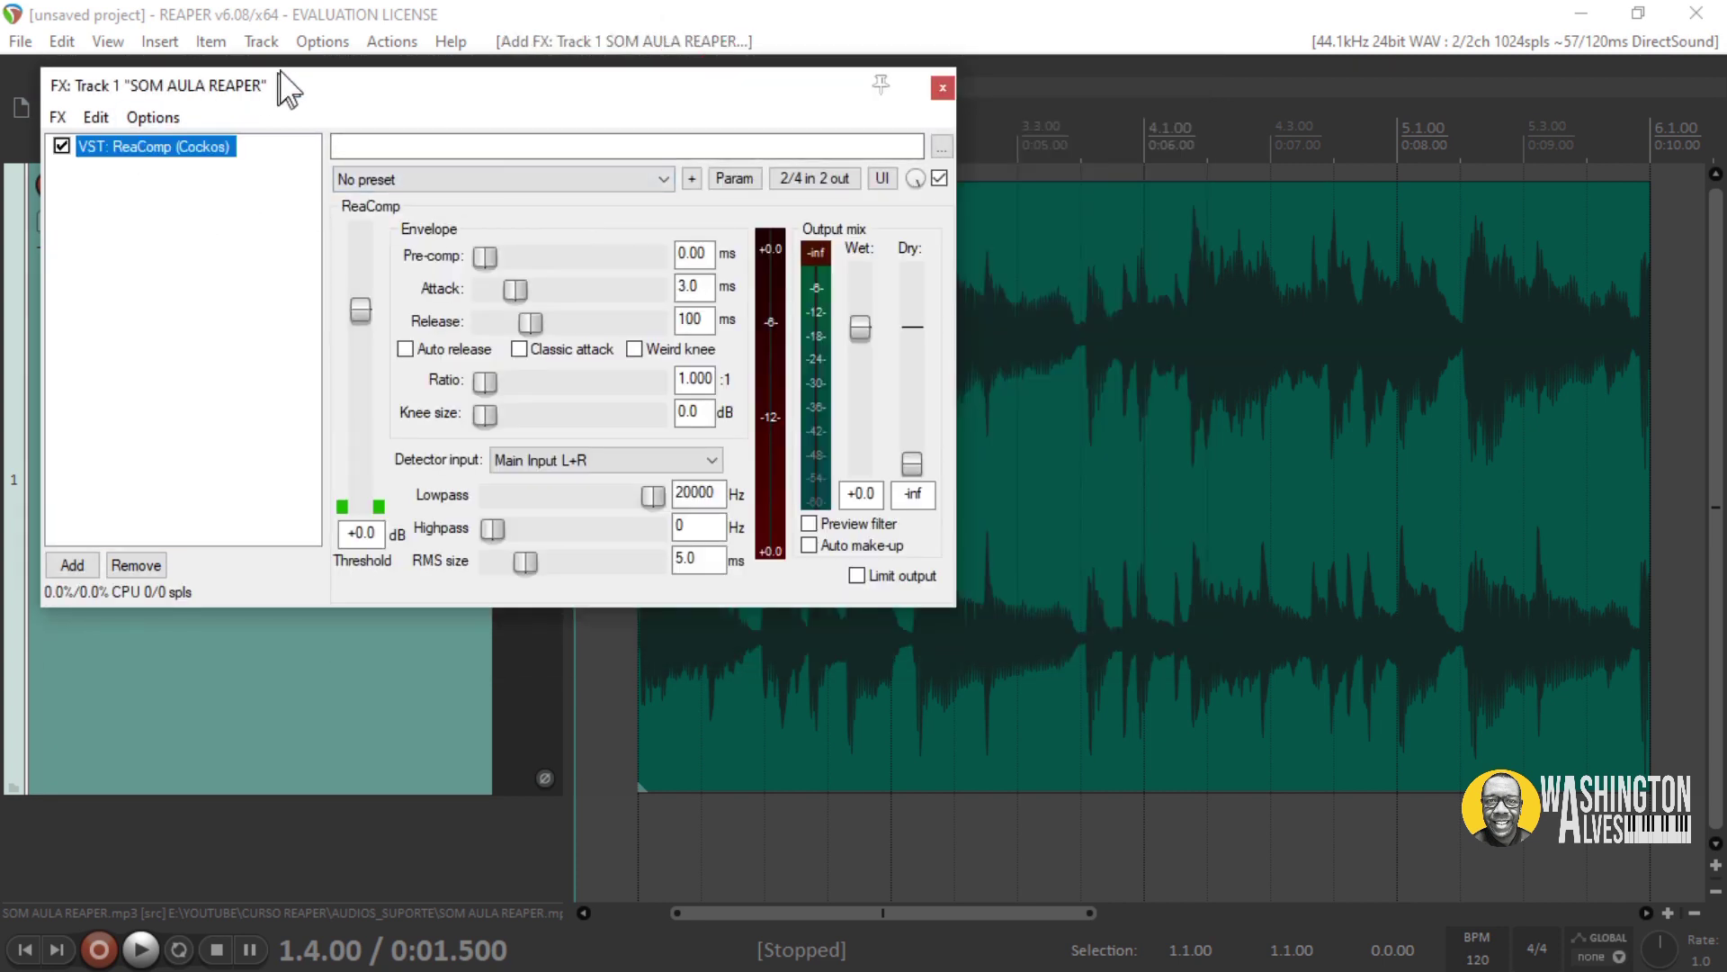
left_click_drag(308, 87, 829, 72)
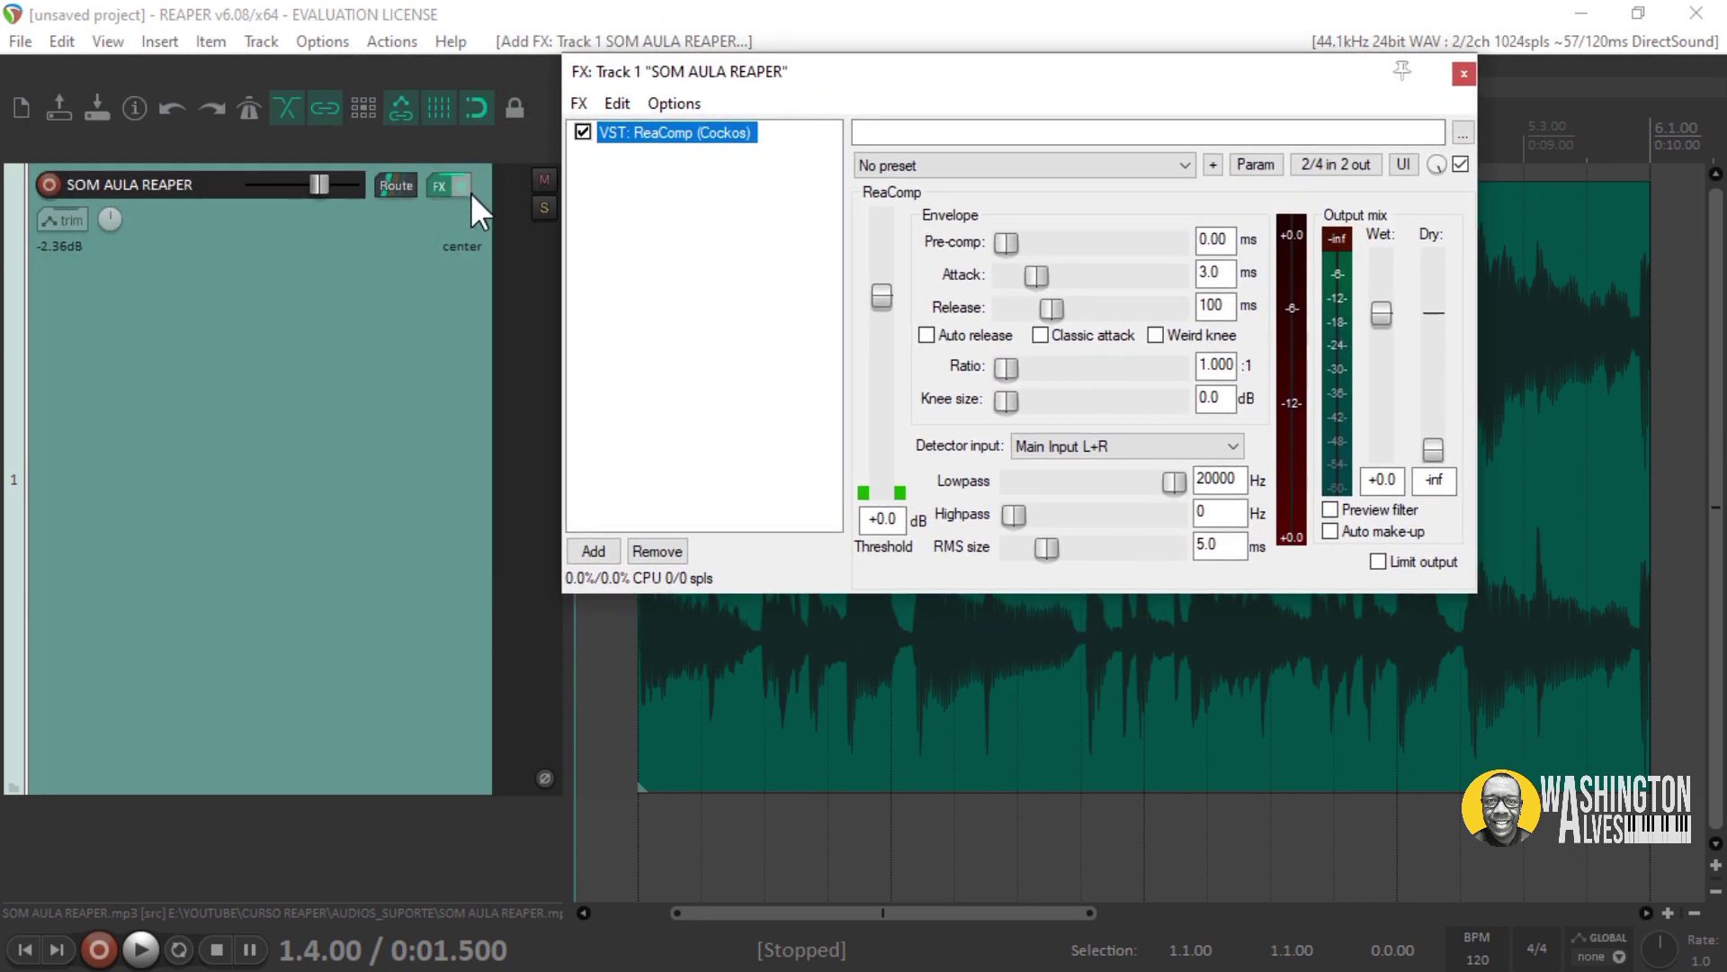
Bypass ReaComp and delete it from the track's effects chain.
left_click(437, 187)
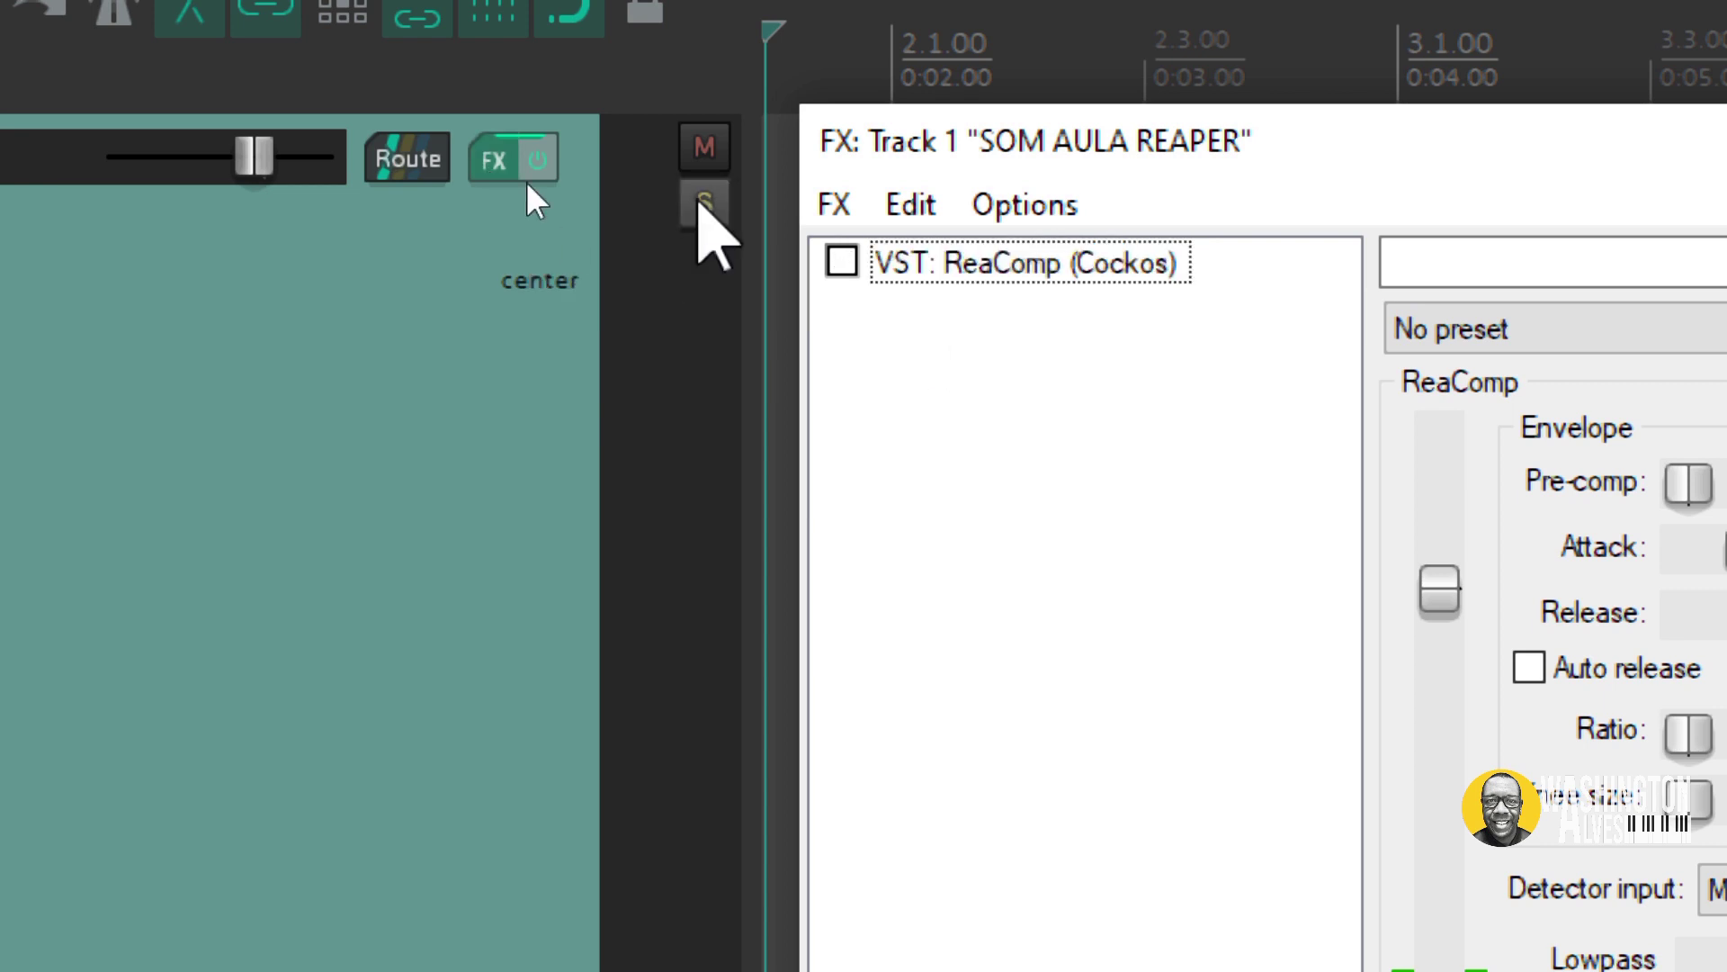
left_click(935, 275)
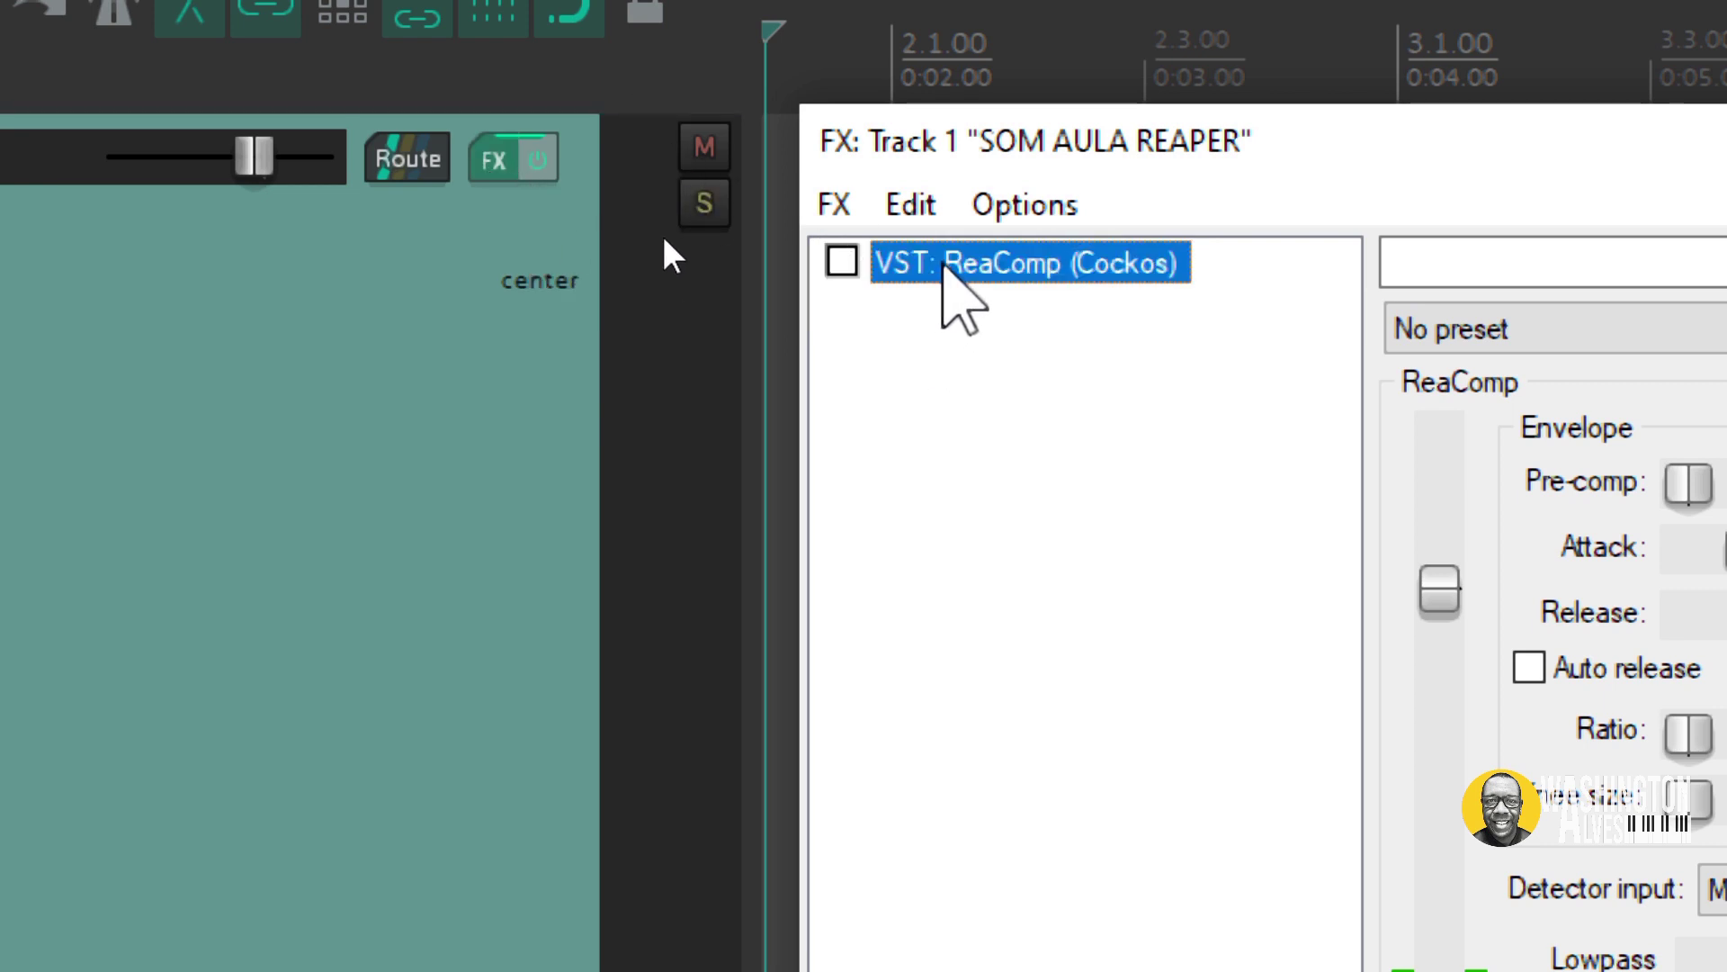
key("Delete")
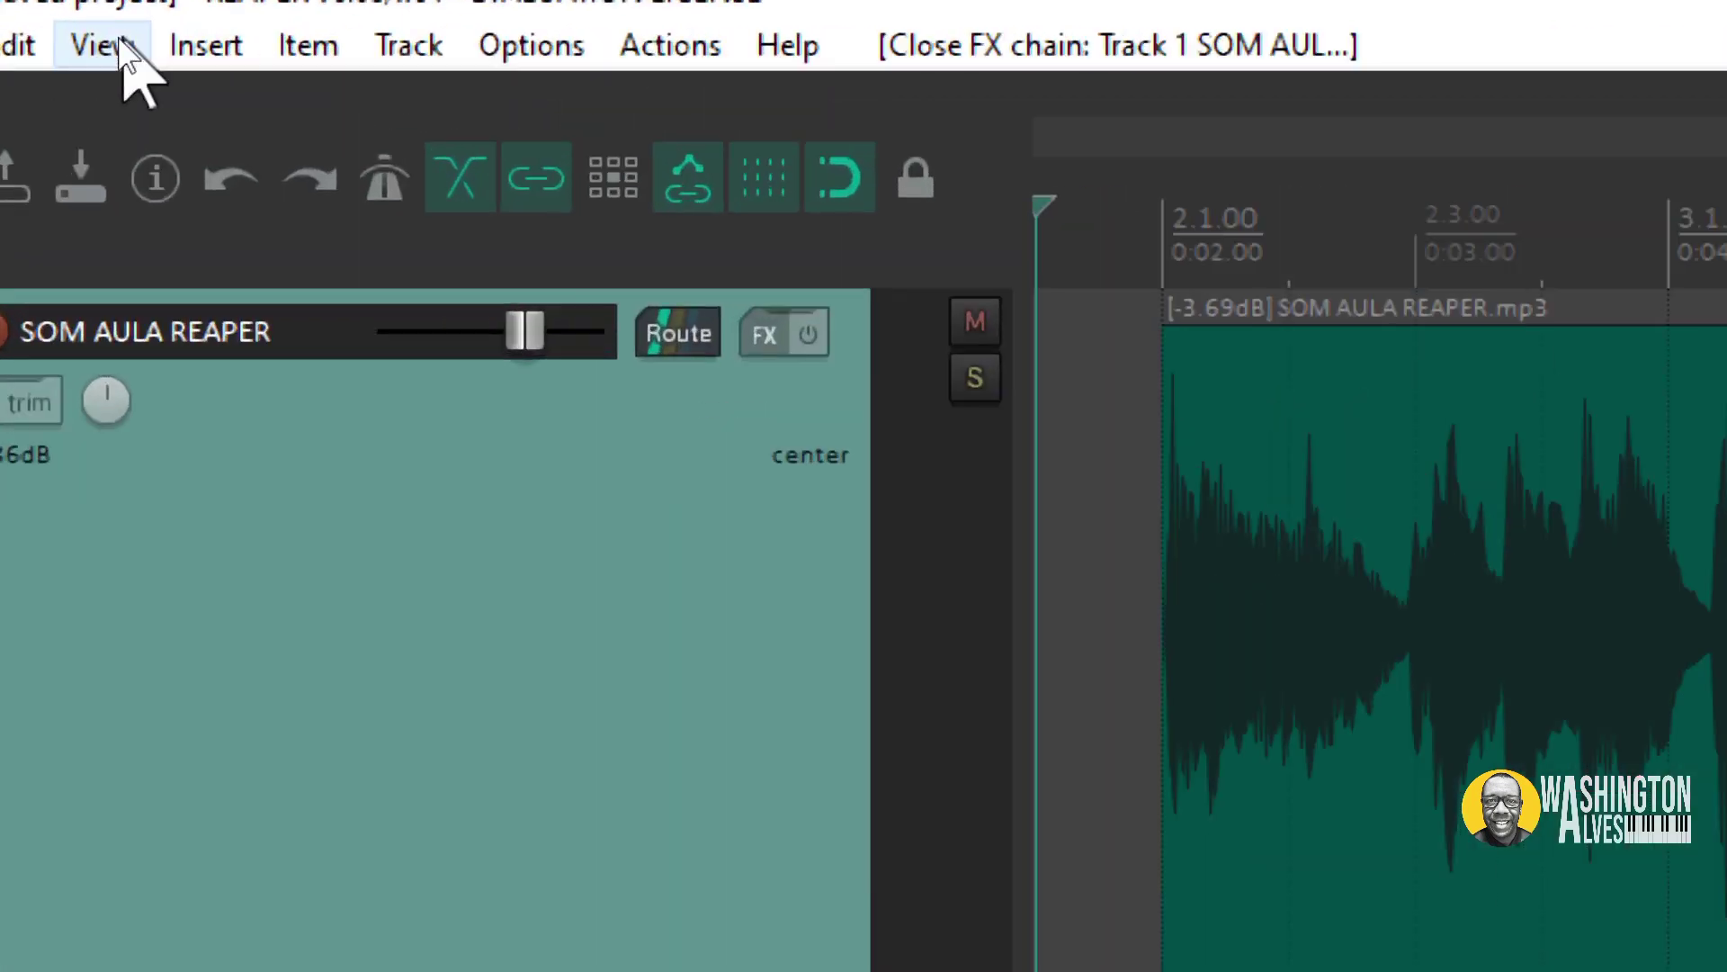
Open the FX Browser, move it clear of the track controls, and close it.
left_click(100, 45)
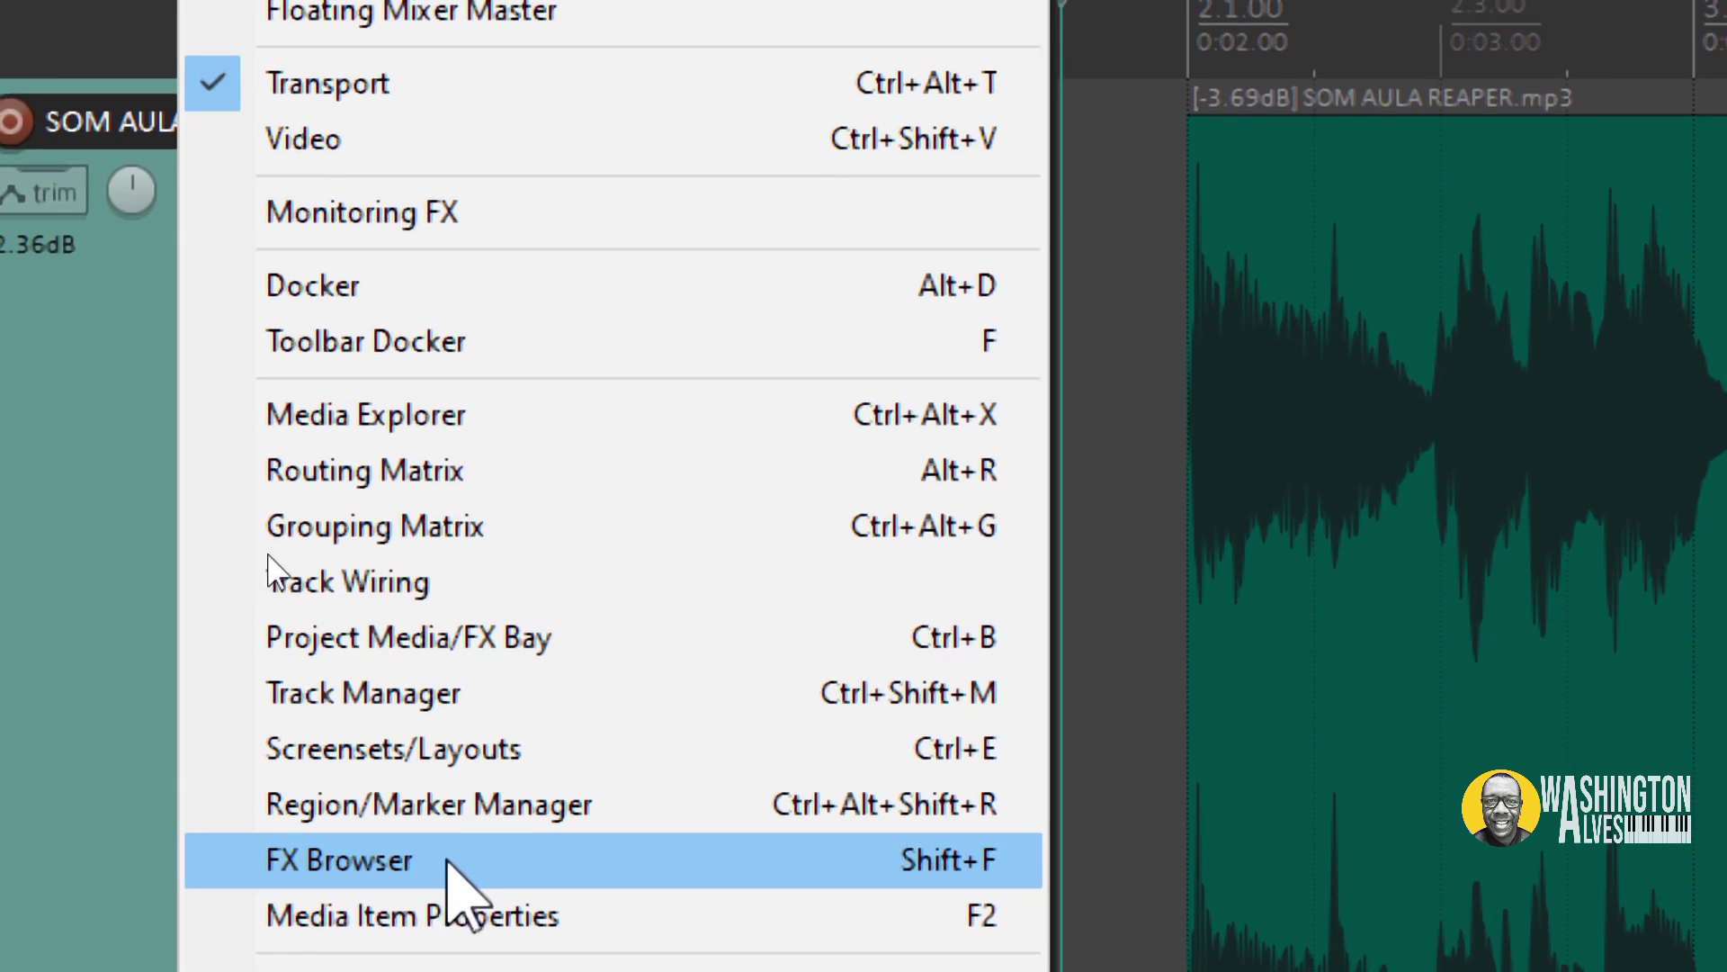
left_click(447, 861)
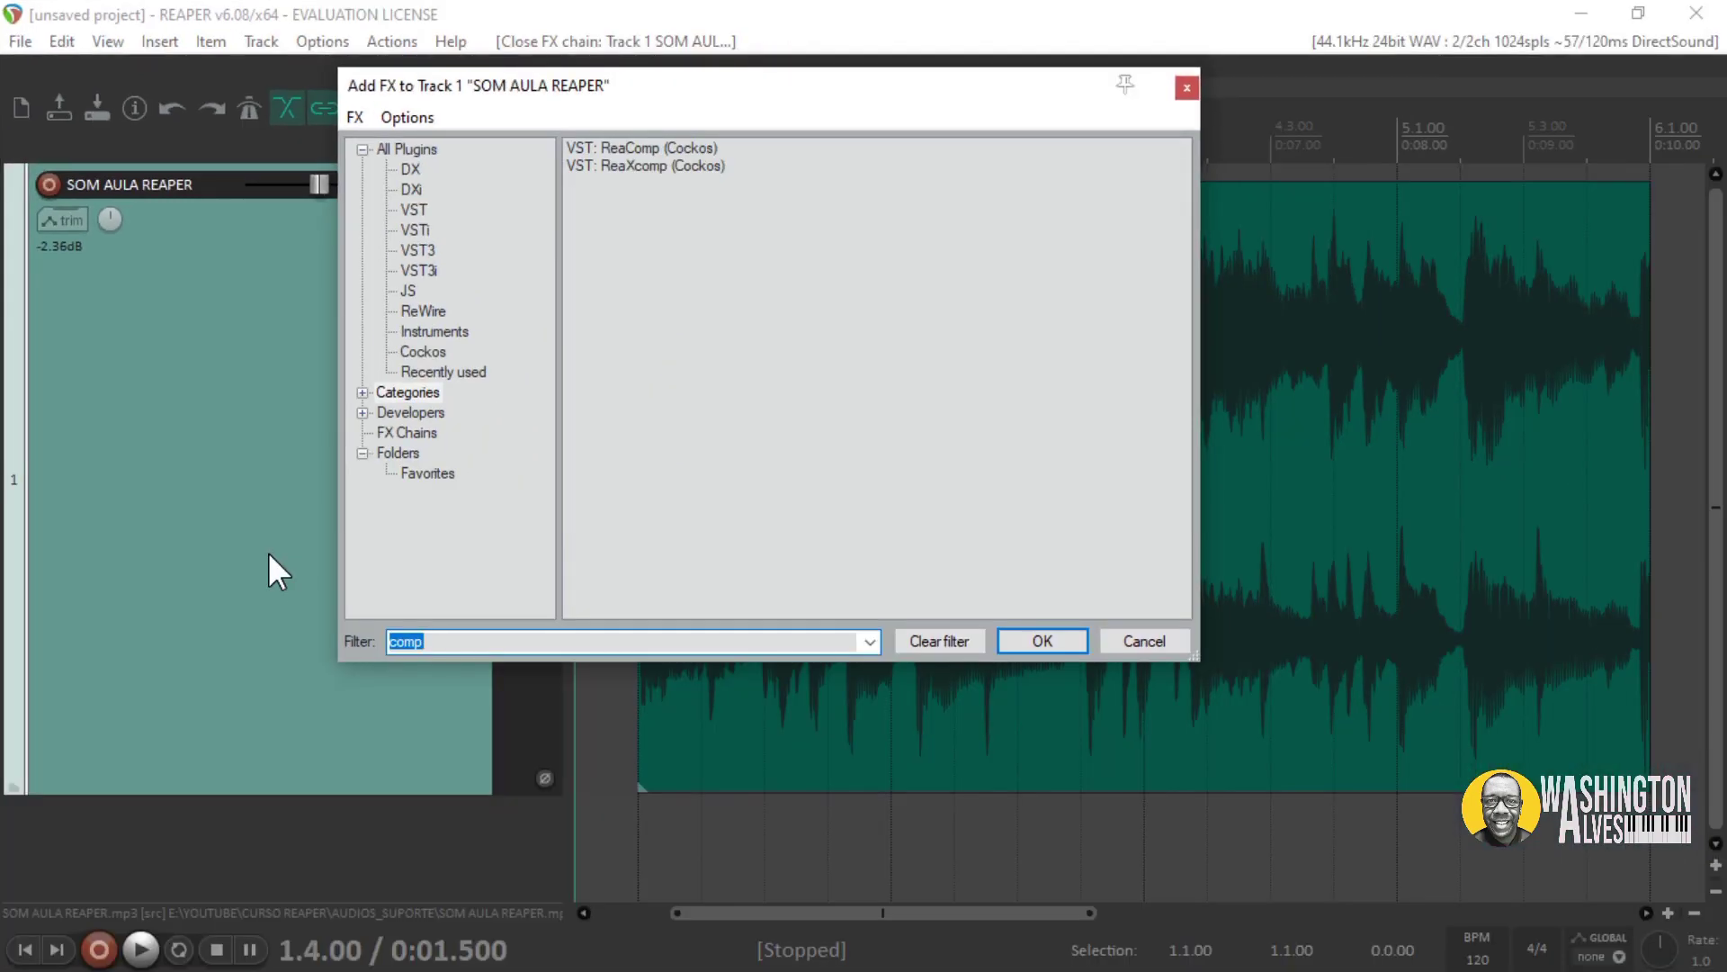
left_click_drag(557, 85, 816, 112)
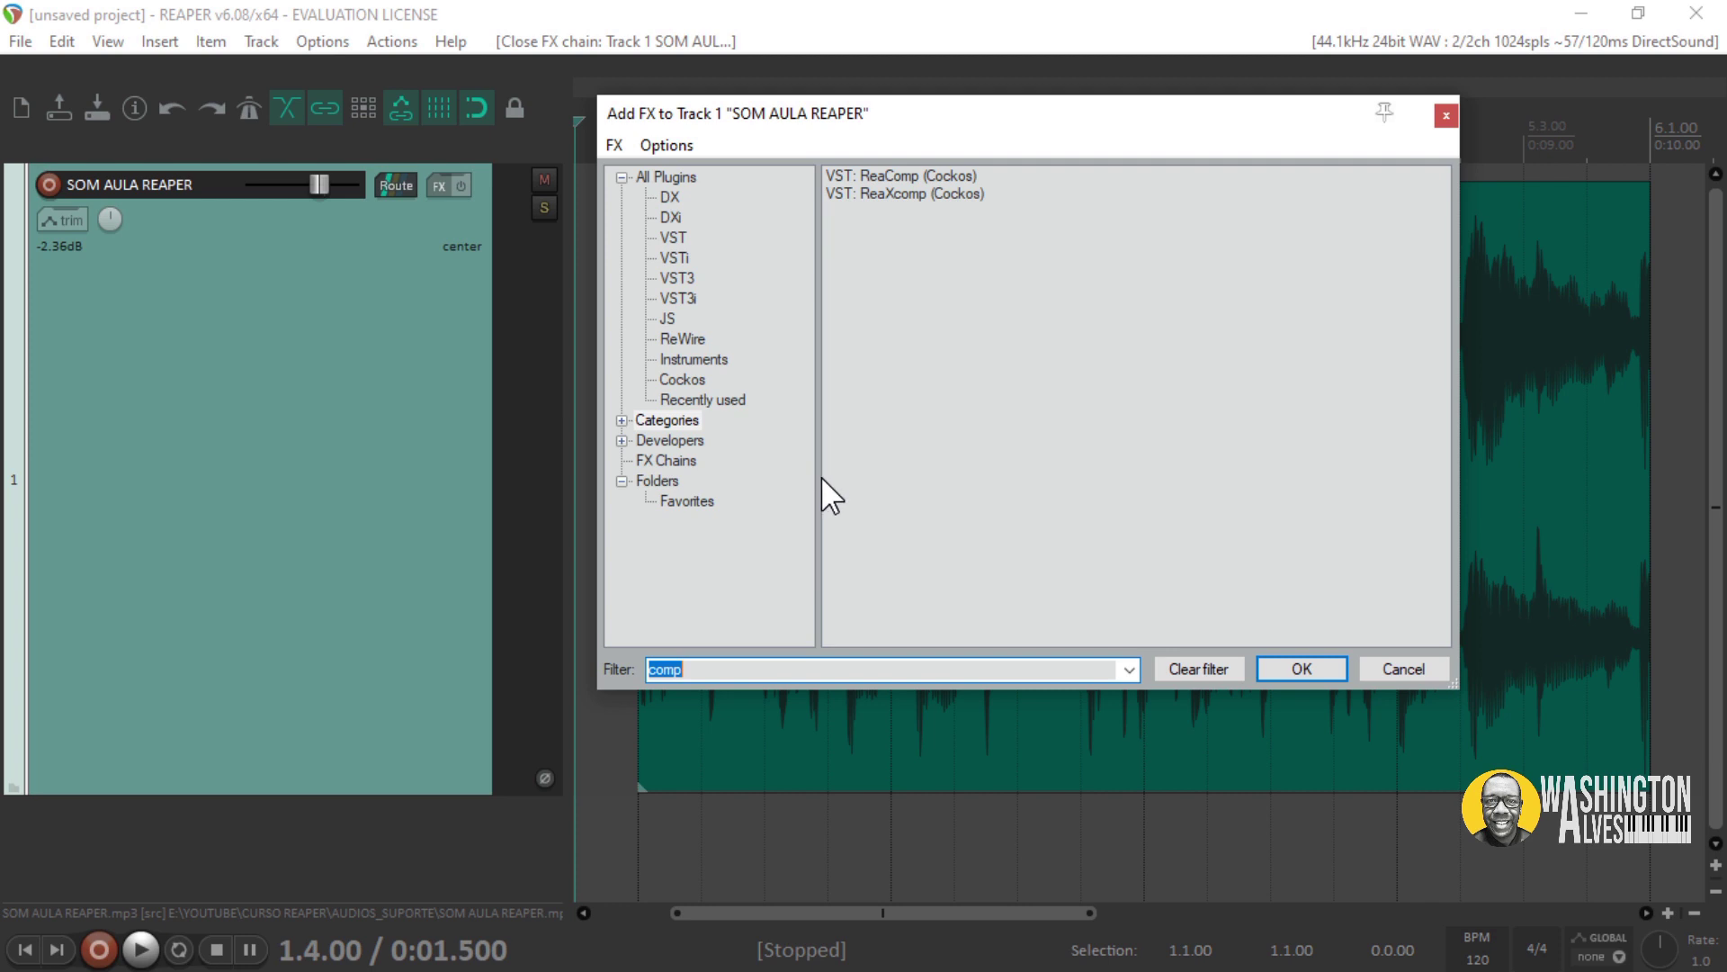
left_click(1446, 116)
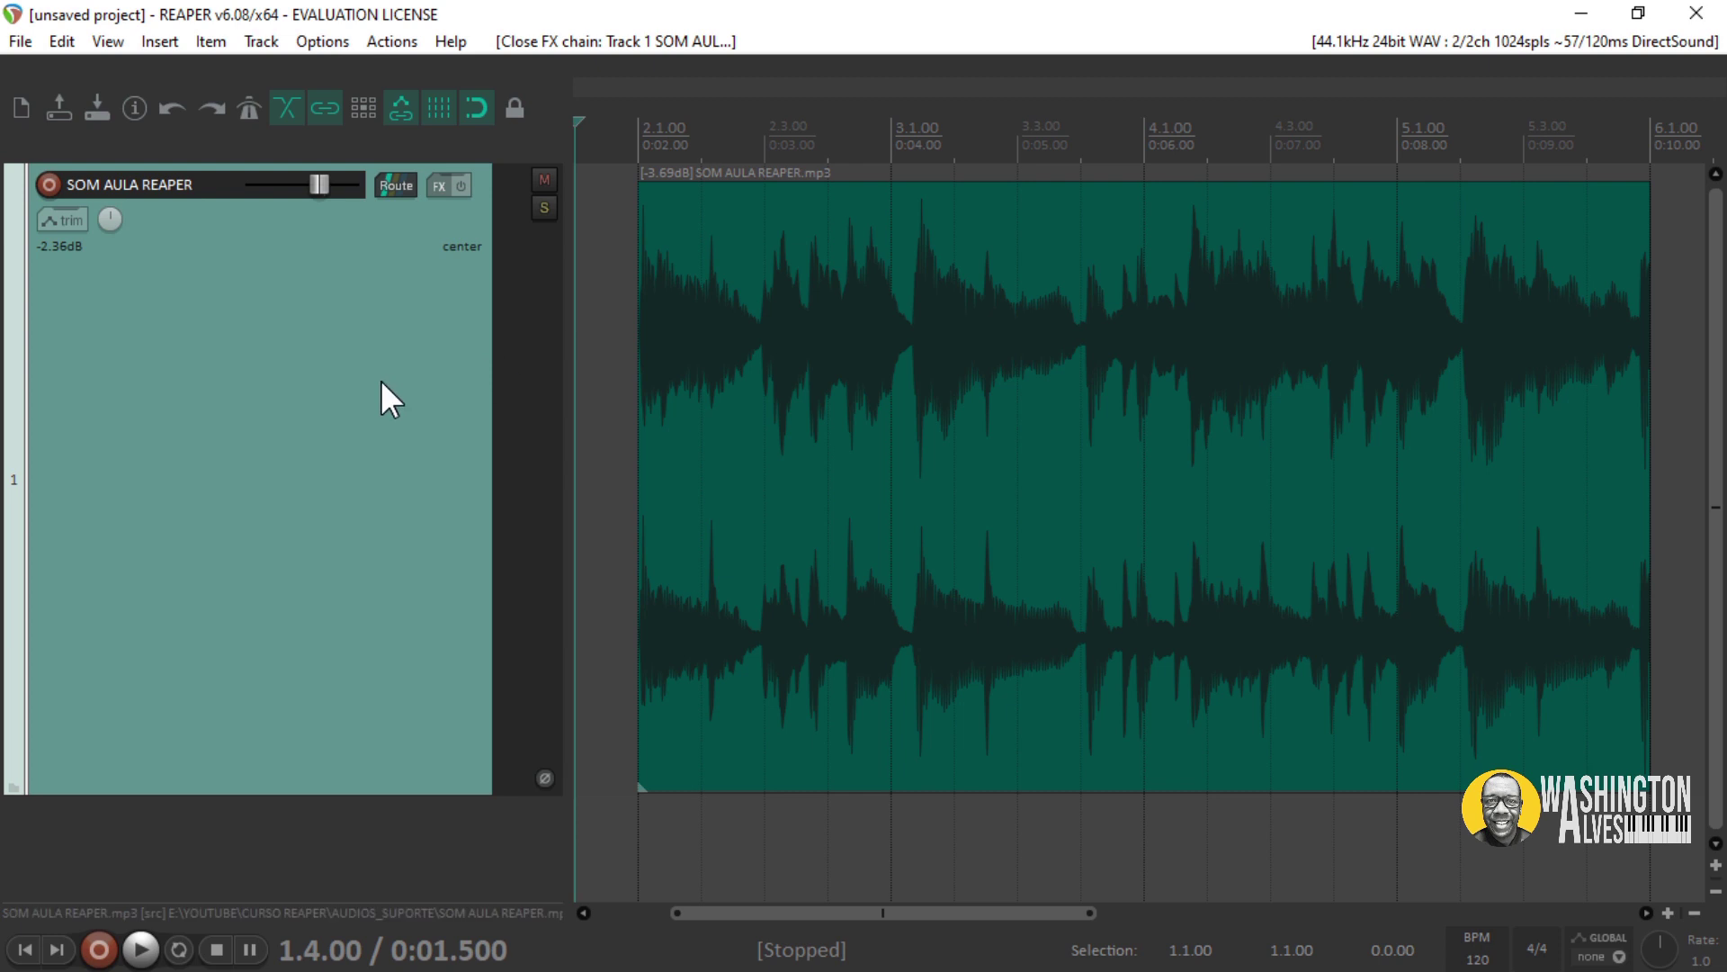
Filter the FX Browser by "eq", add VST: ReaEQ (Cockos) to the SOM AULA REAPER track, and close the effects windows.
key("shift+f")
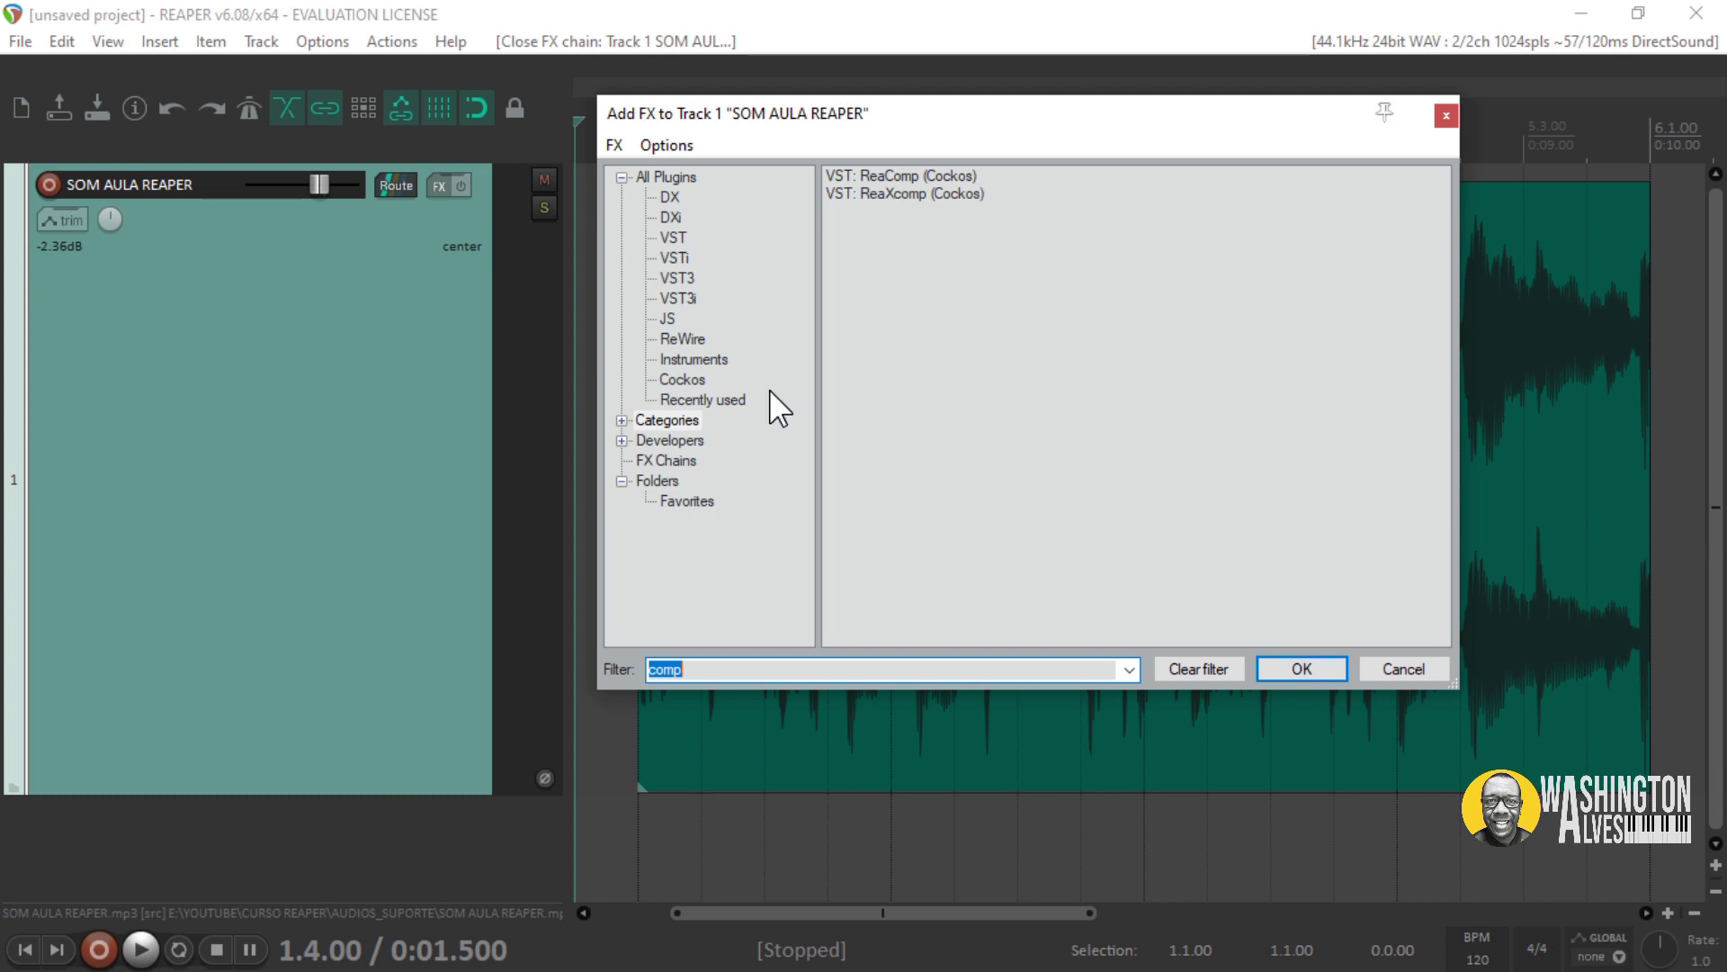
type("eq")
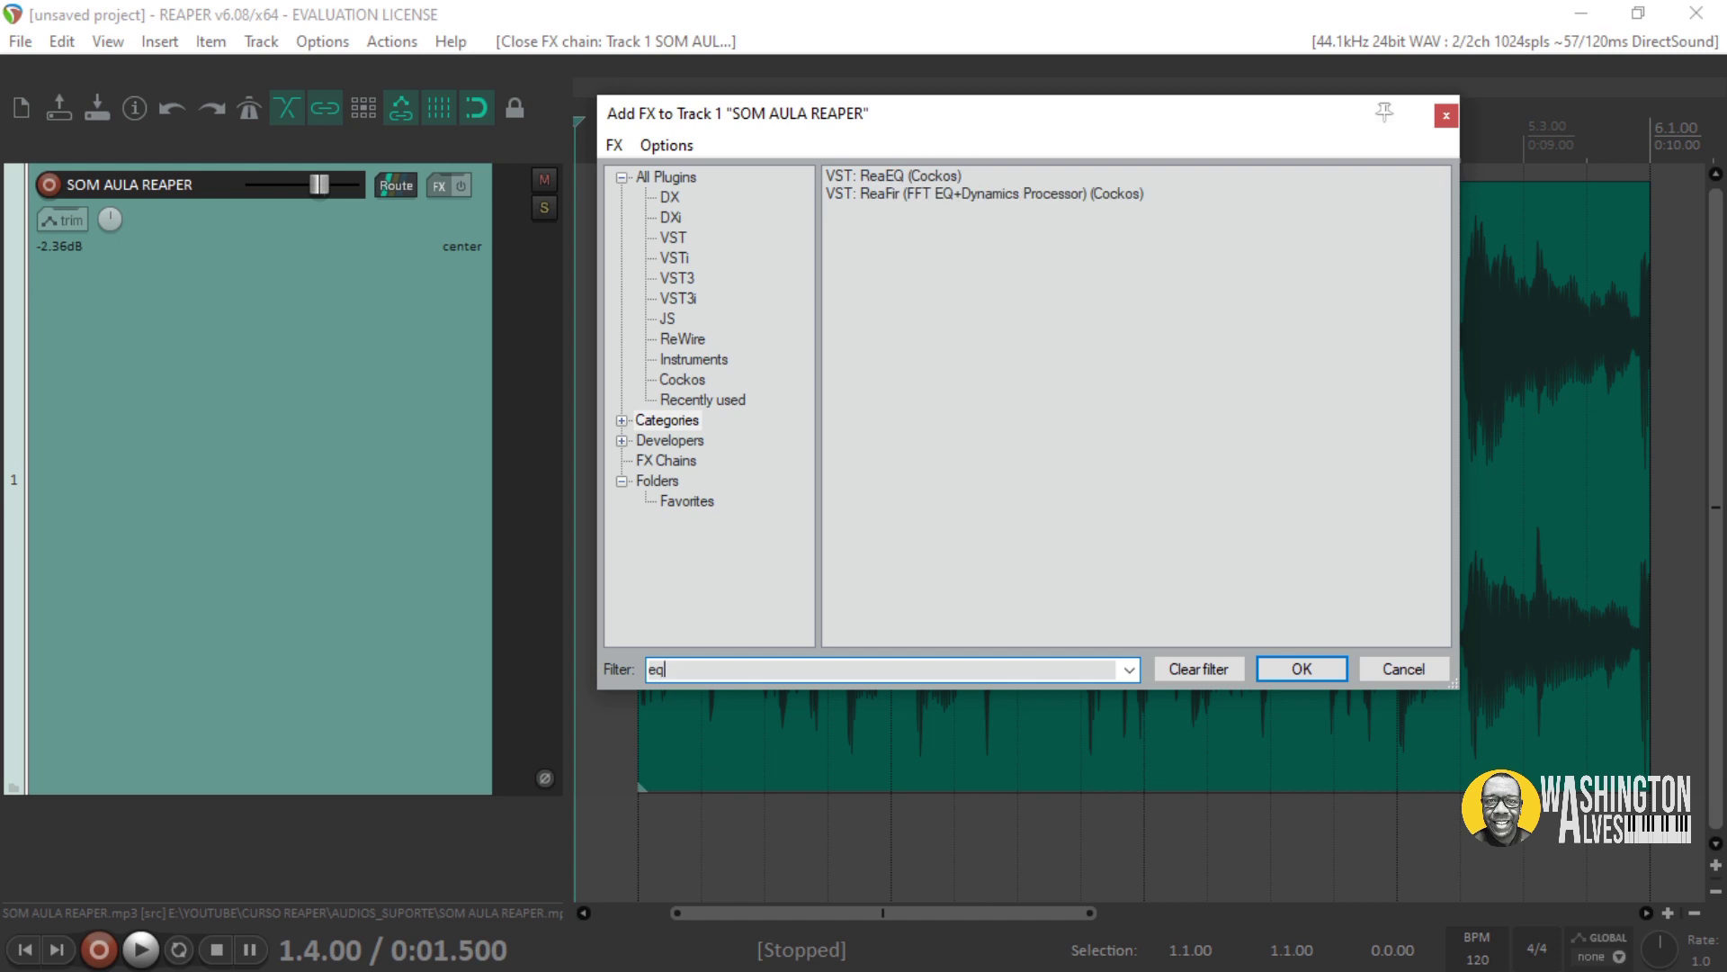
left_click_drag(903, 171, 471, 273)
left_click_drag(327, 302, 327, 302)
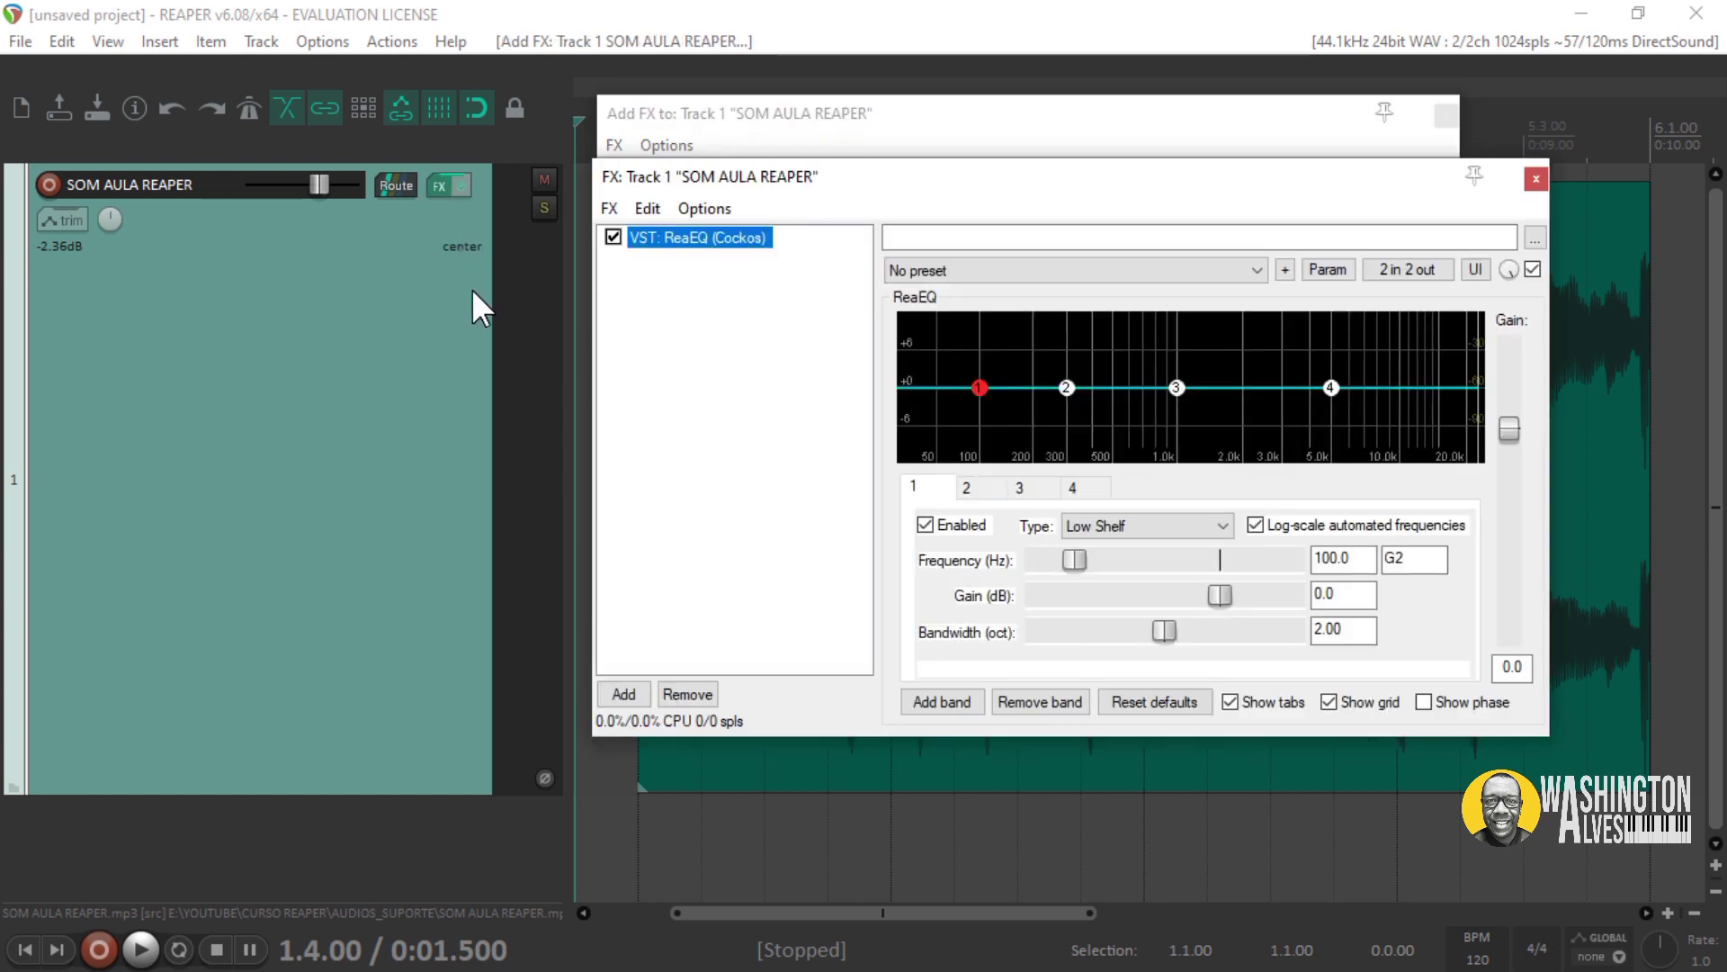
key("Escape")
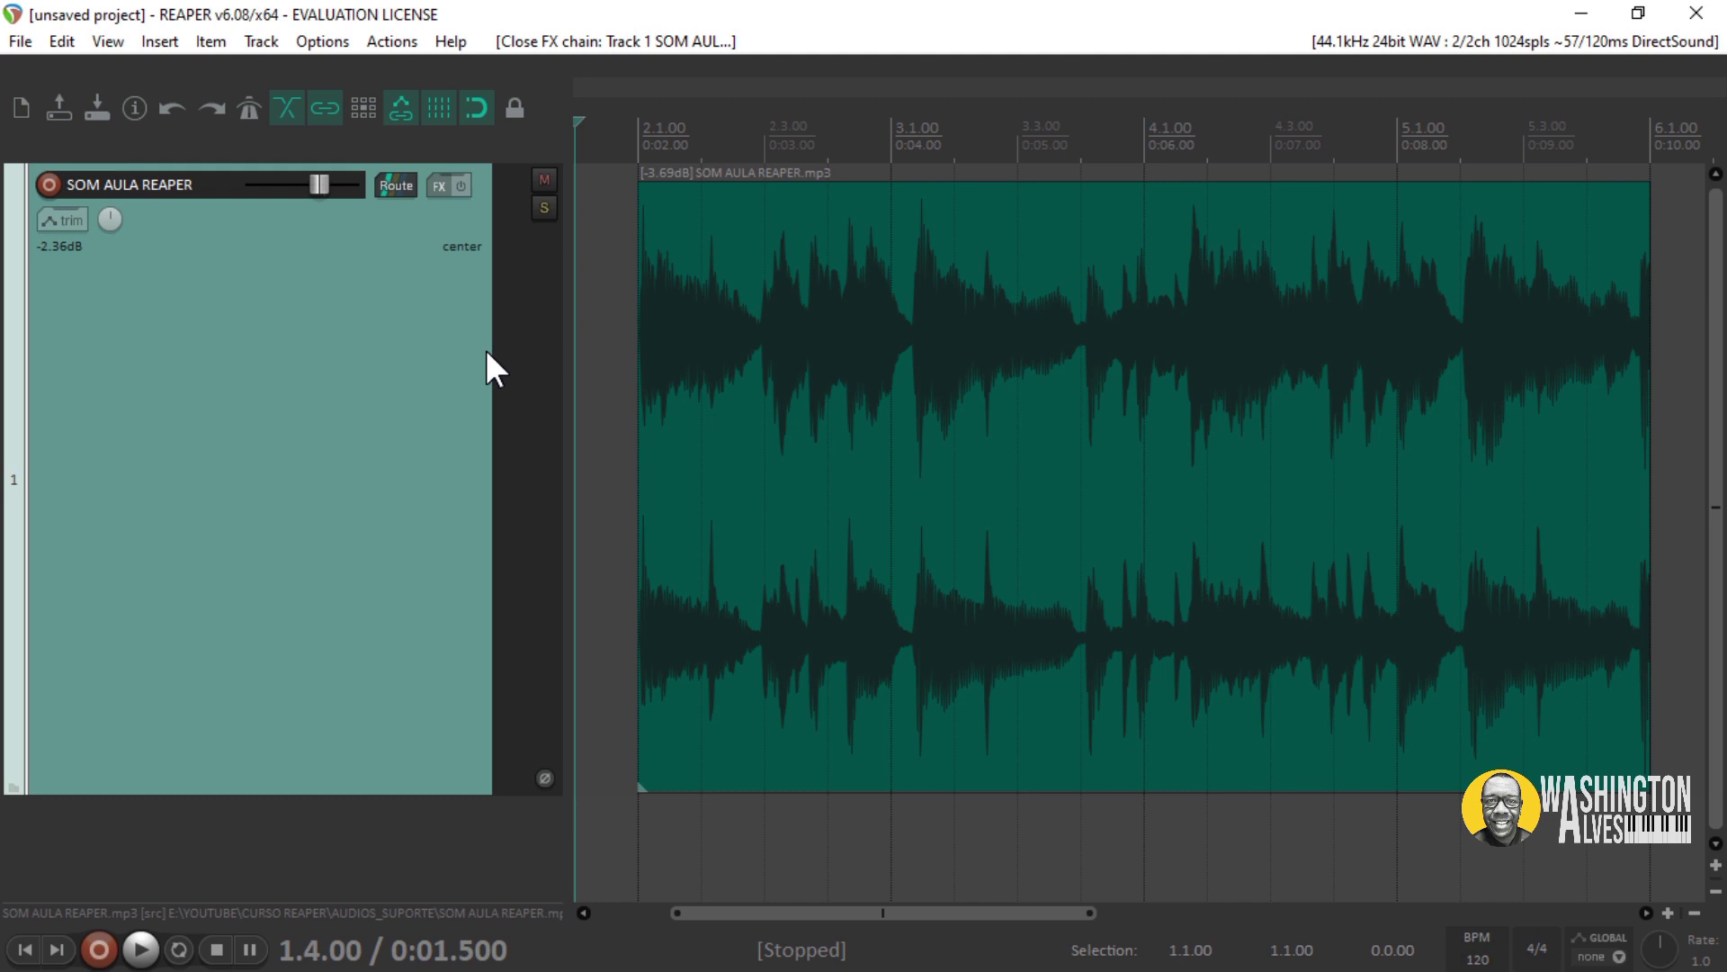
Add the Cockos plugins ReaComp, ReaGate, ReaTune and ReaEQ to the Favorites folder and display that folder.
key("f")
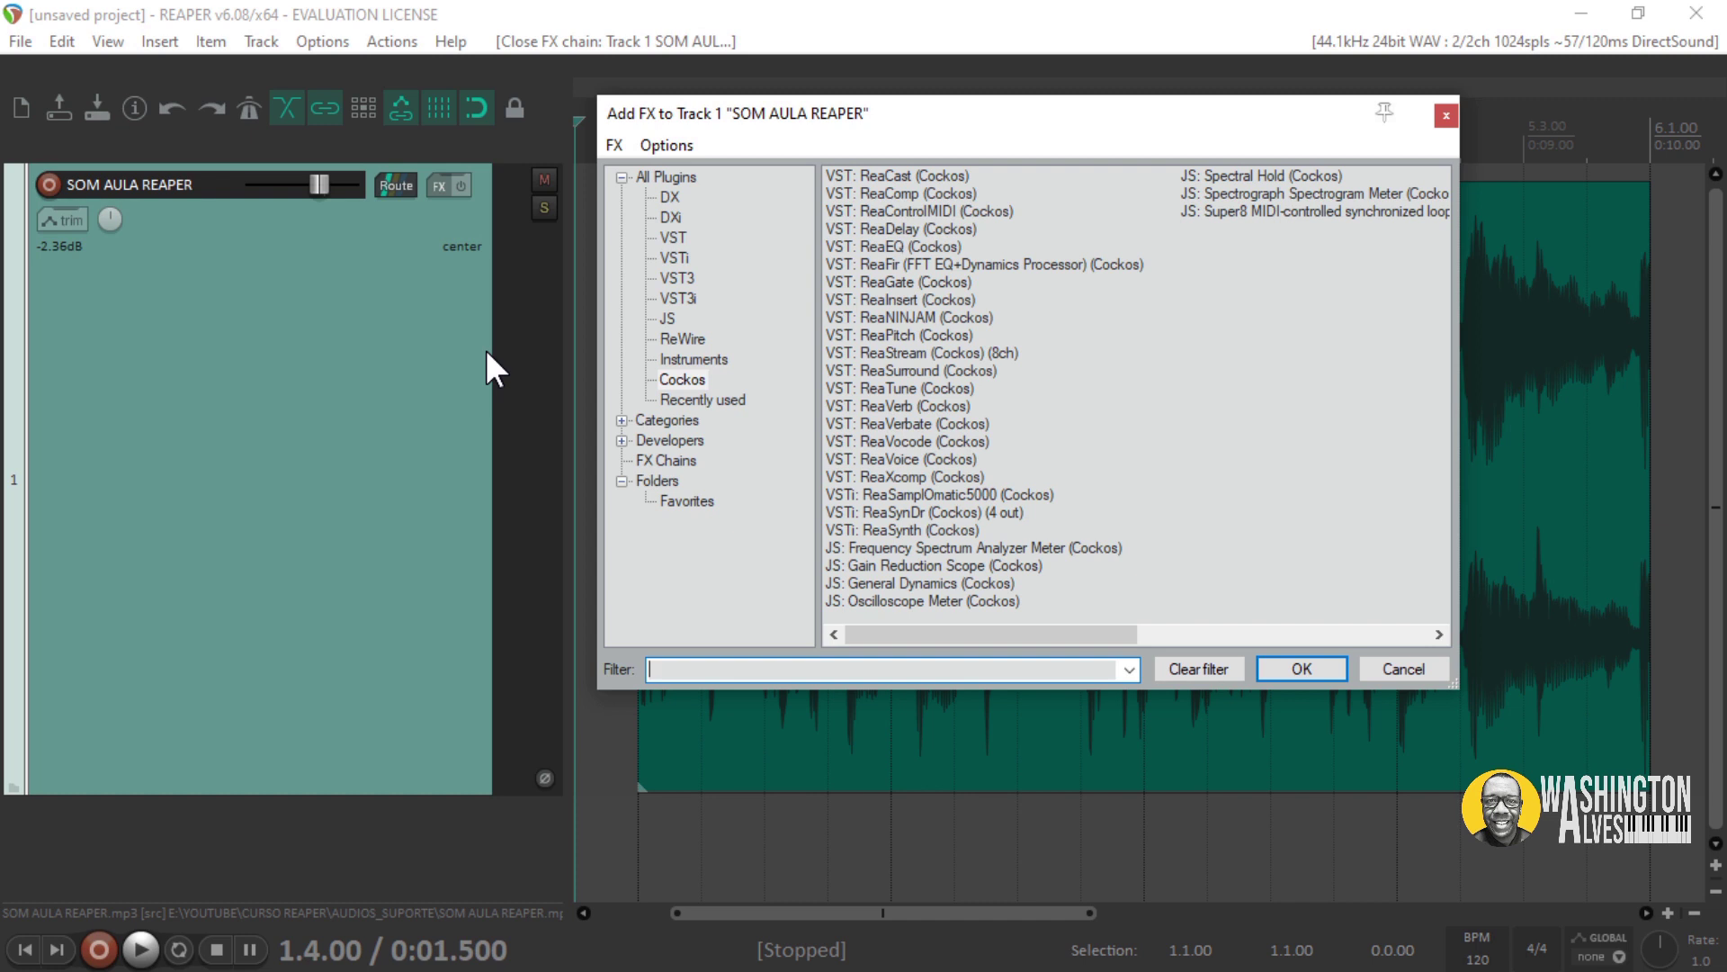
left_click(925, 193)
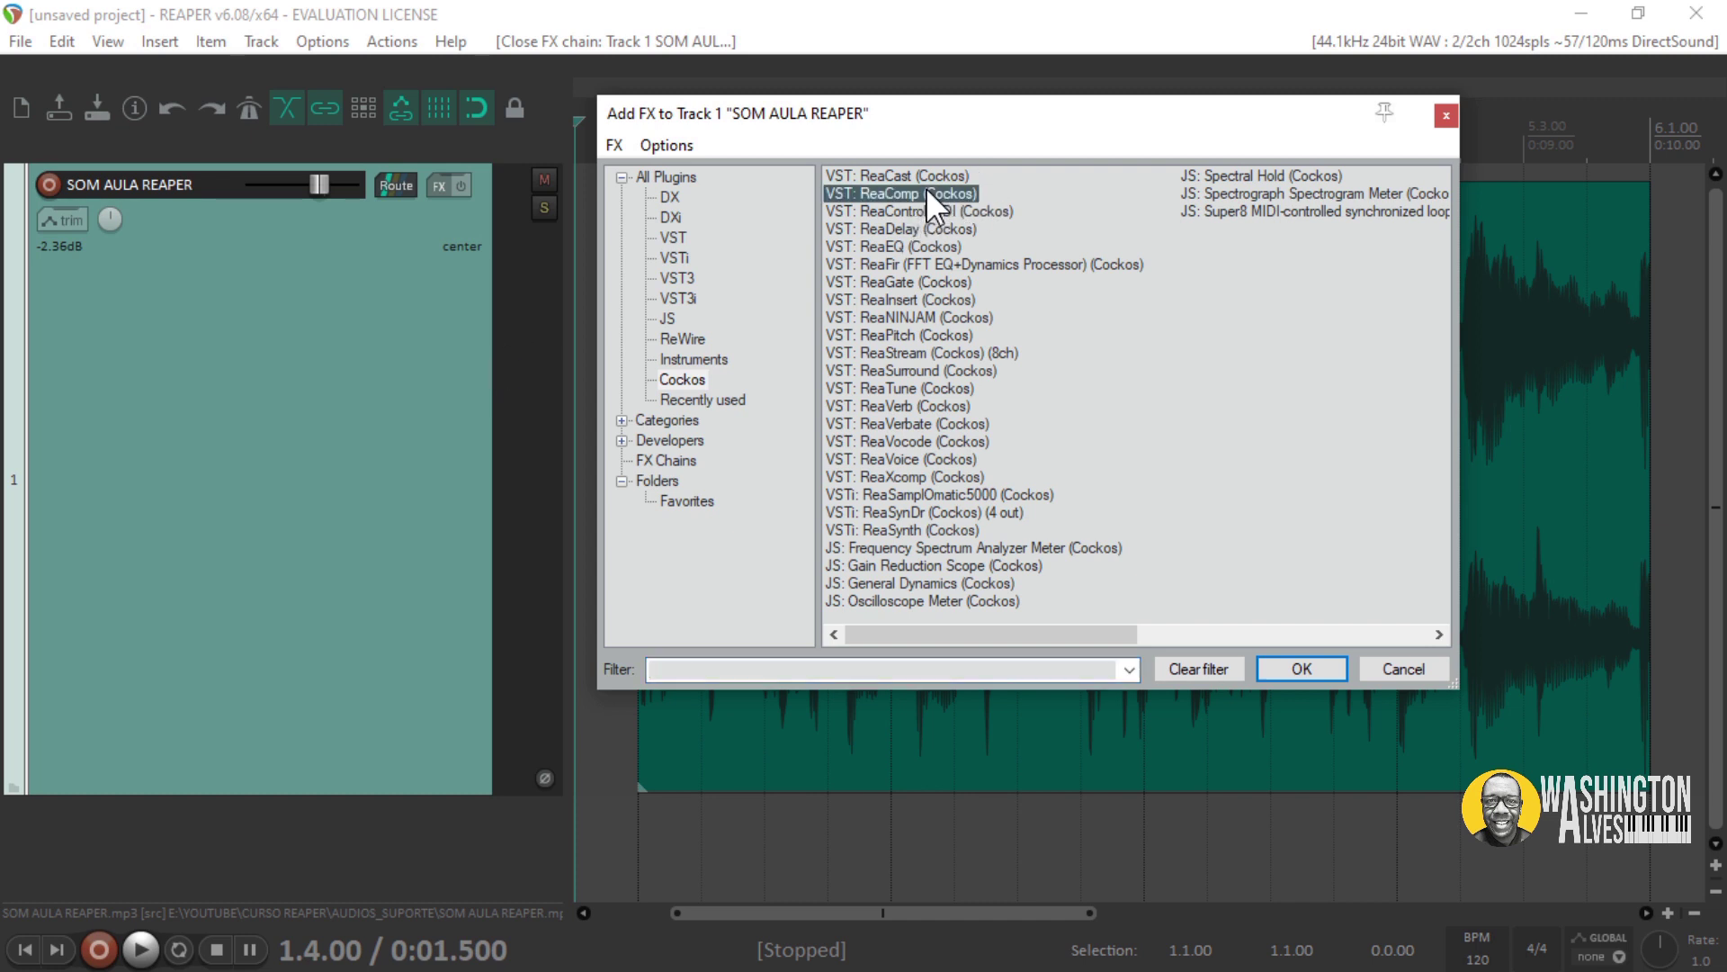
left_click(912, 284, "ctrl")
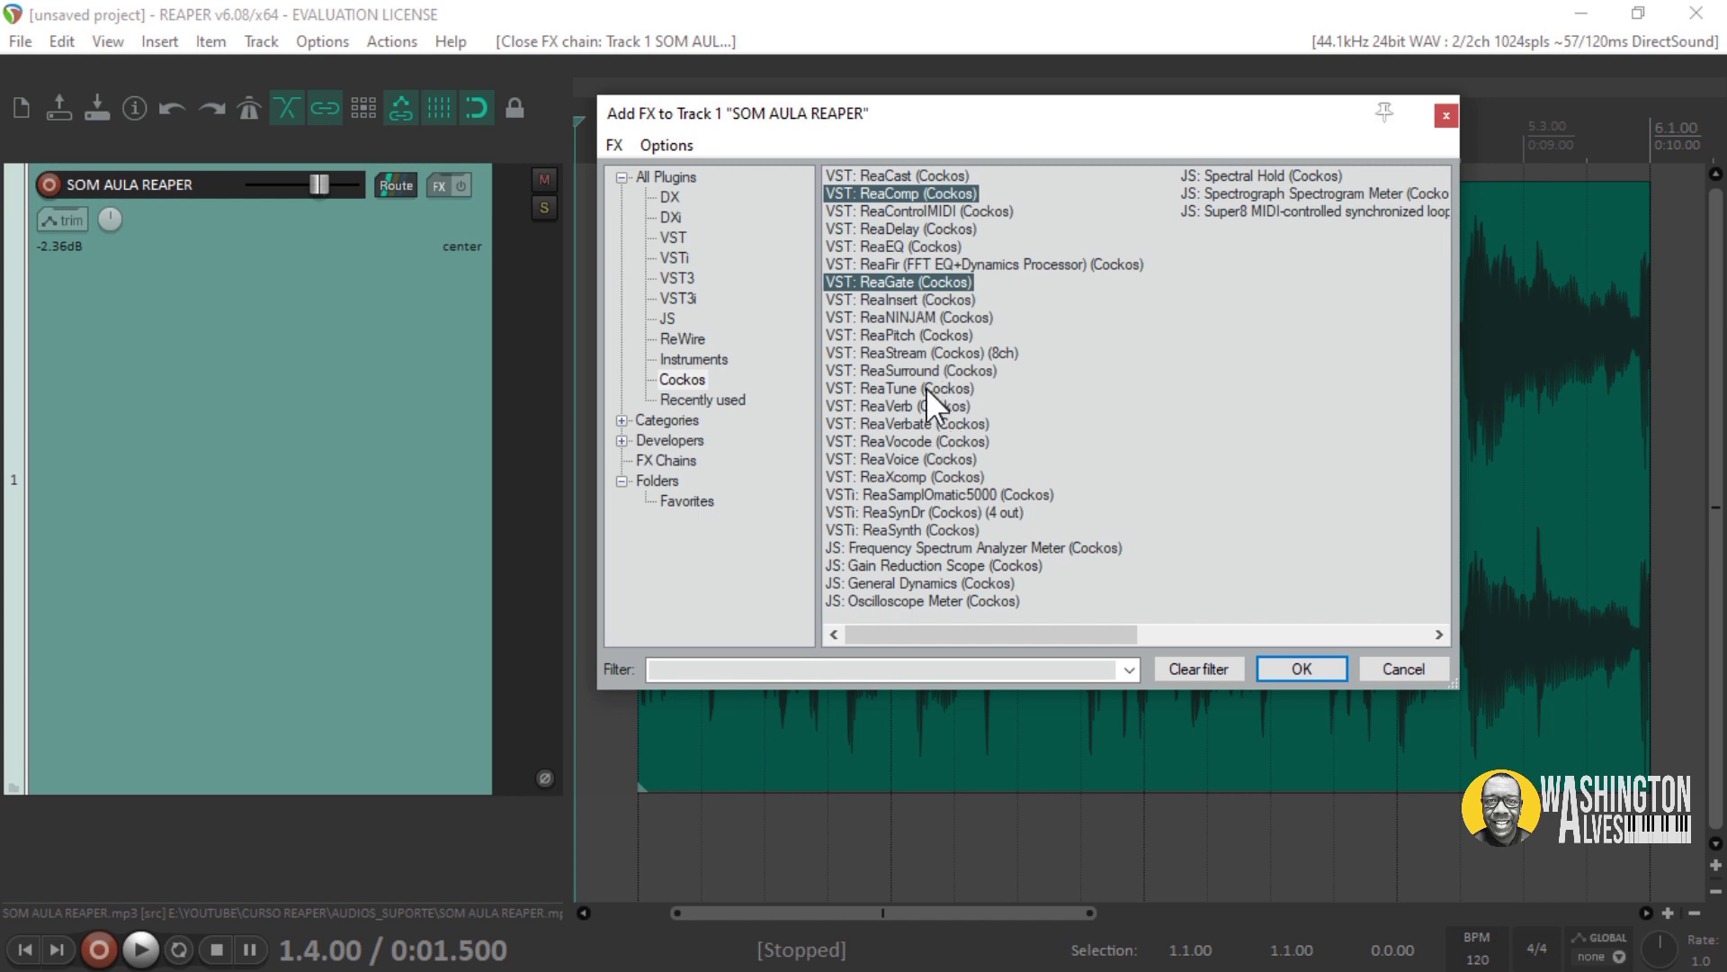
left_click(927, 389, "ctrl")
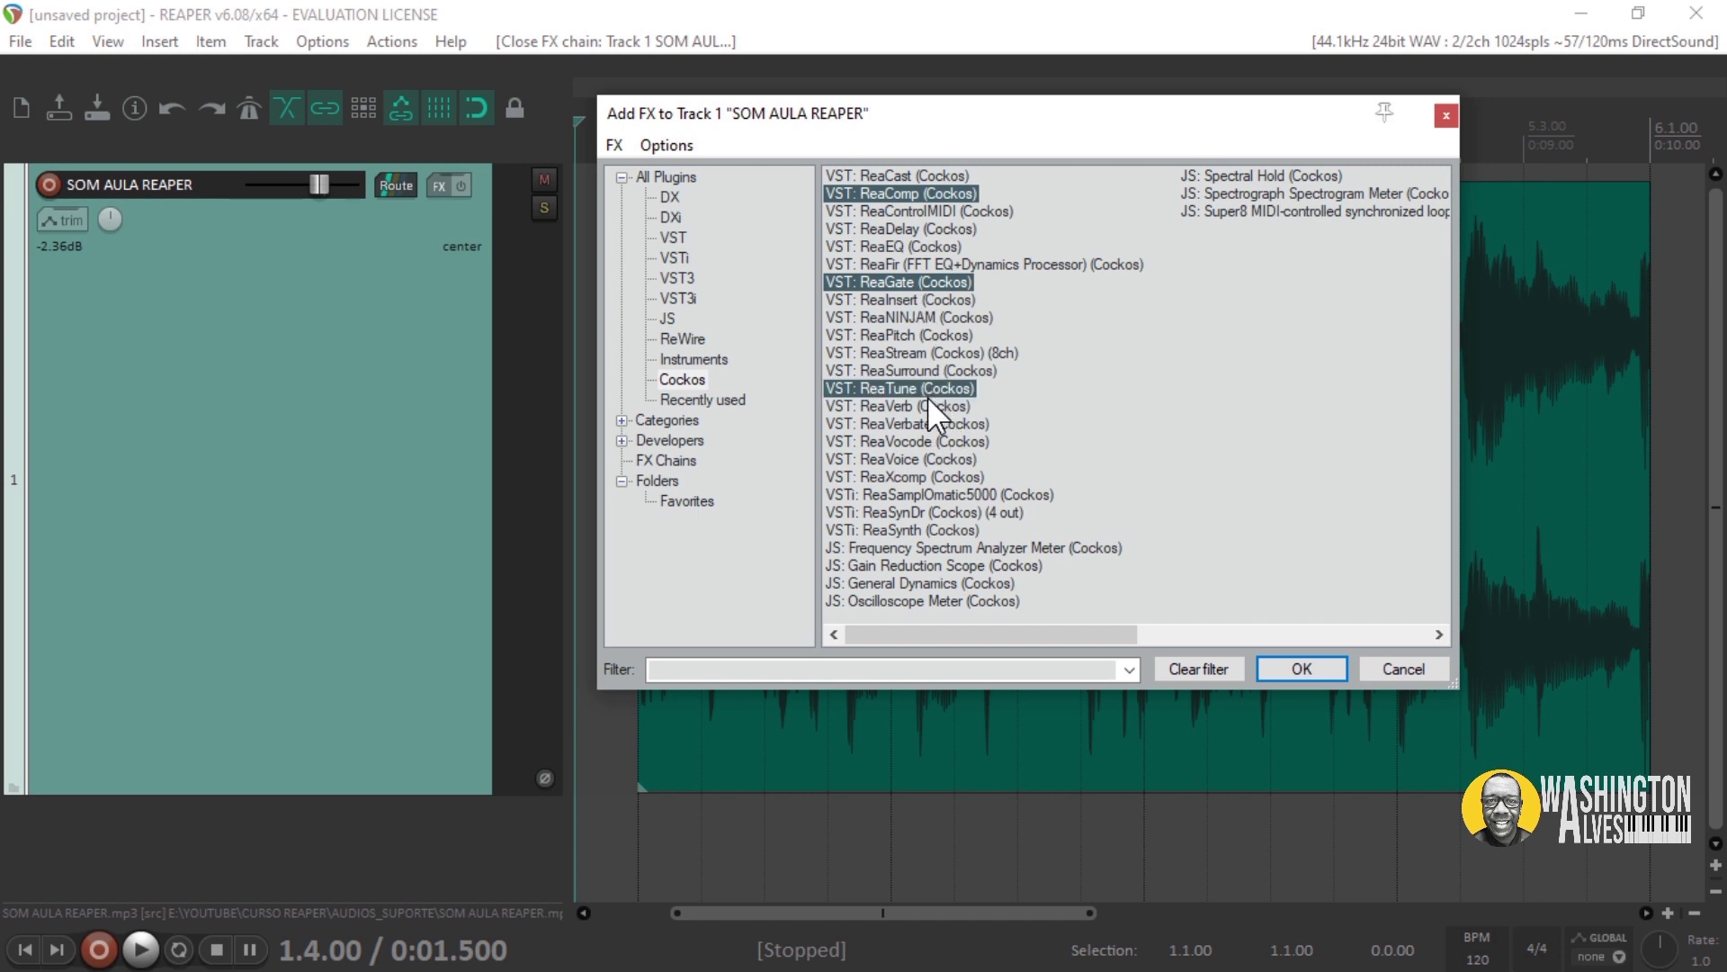
left_click(926, 238, "ctrl")
left_click_drag(906, 246, 701, 502)
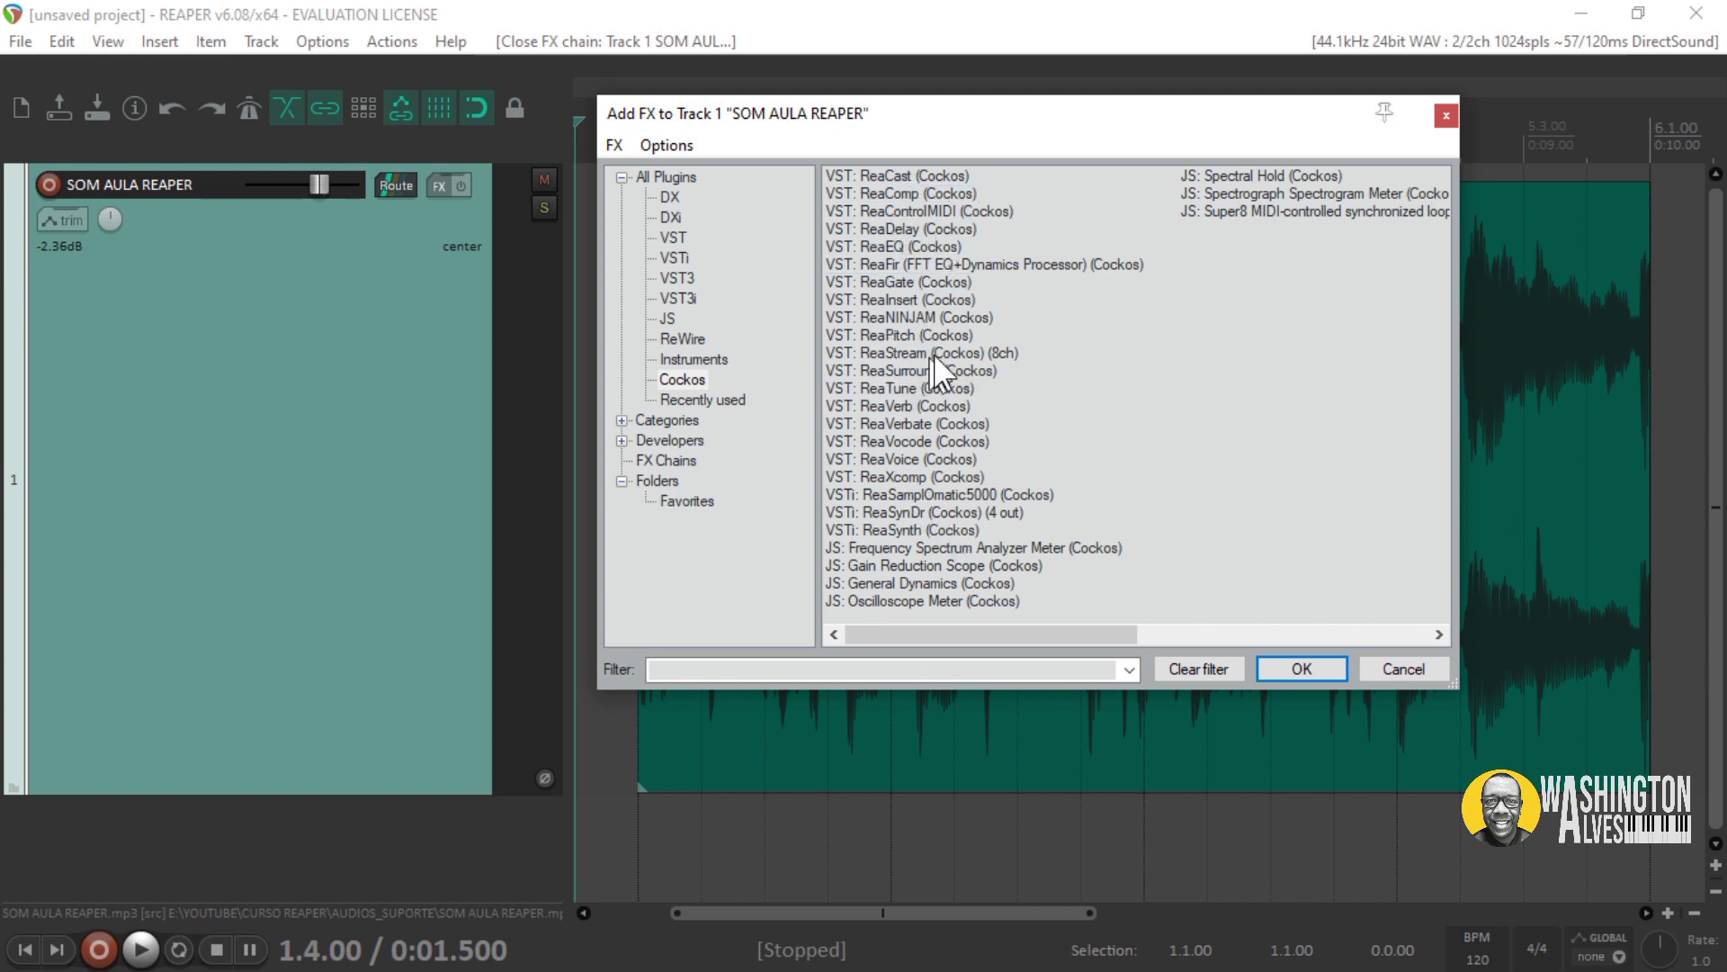
left_click(685, 501)
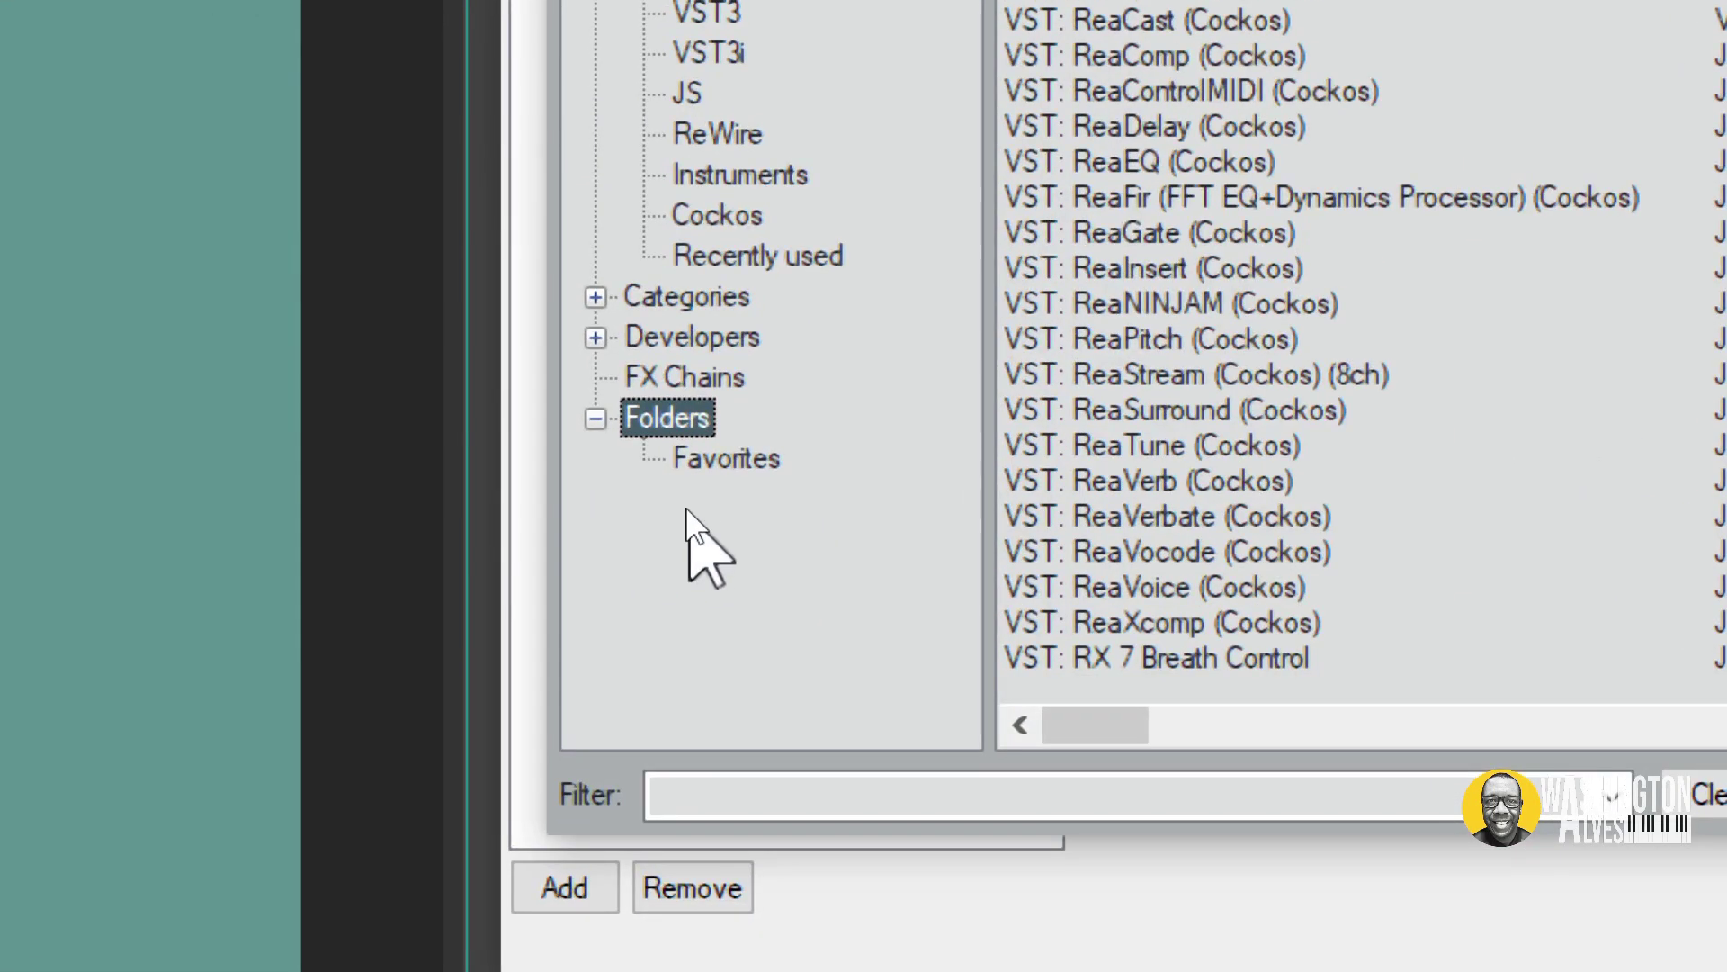
Create a new plugin folder named Trompetes.
right_click(690, 514)
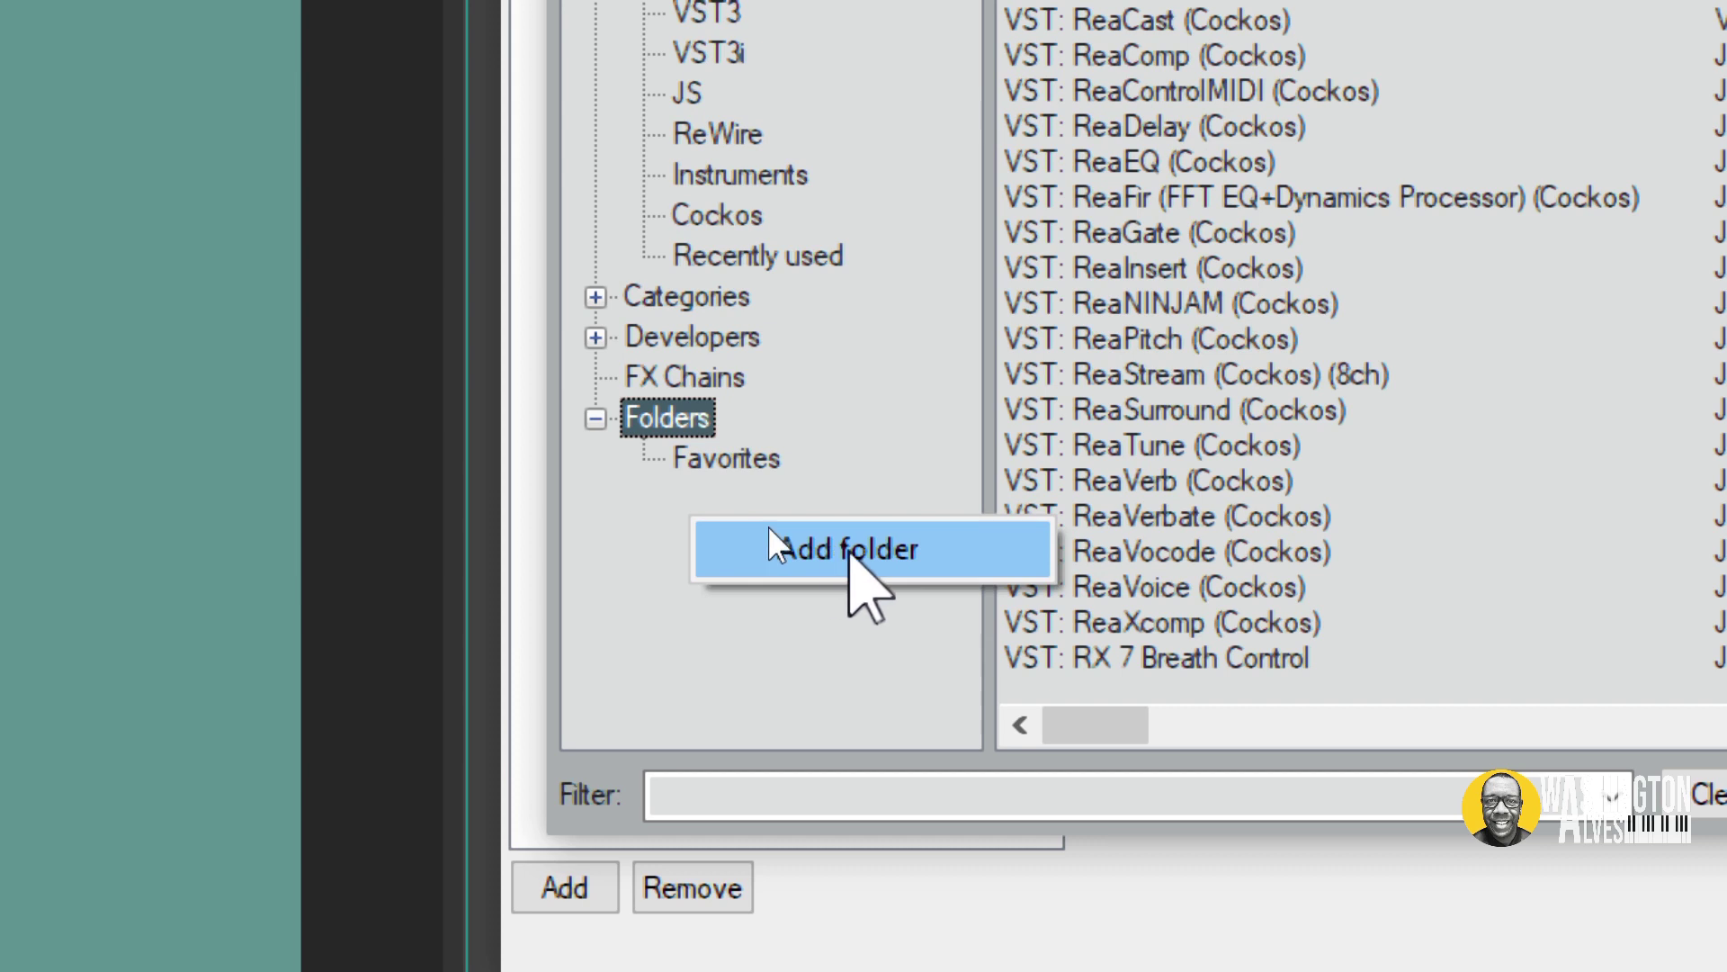
left_click(816, 527)
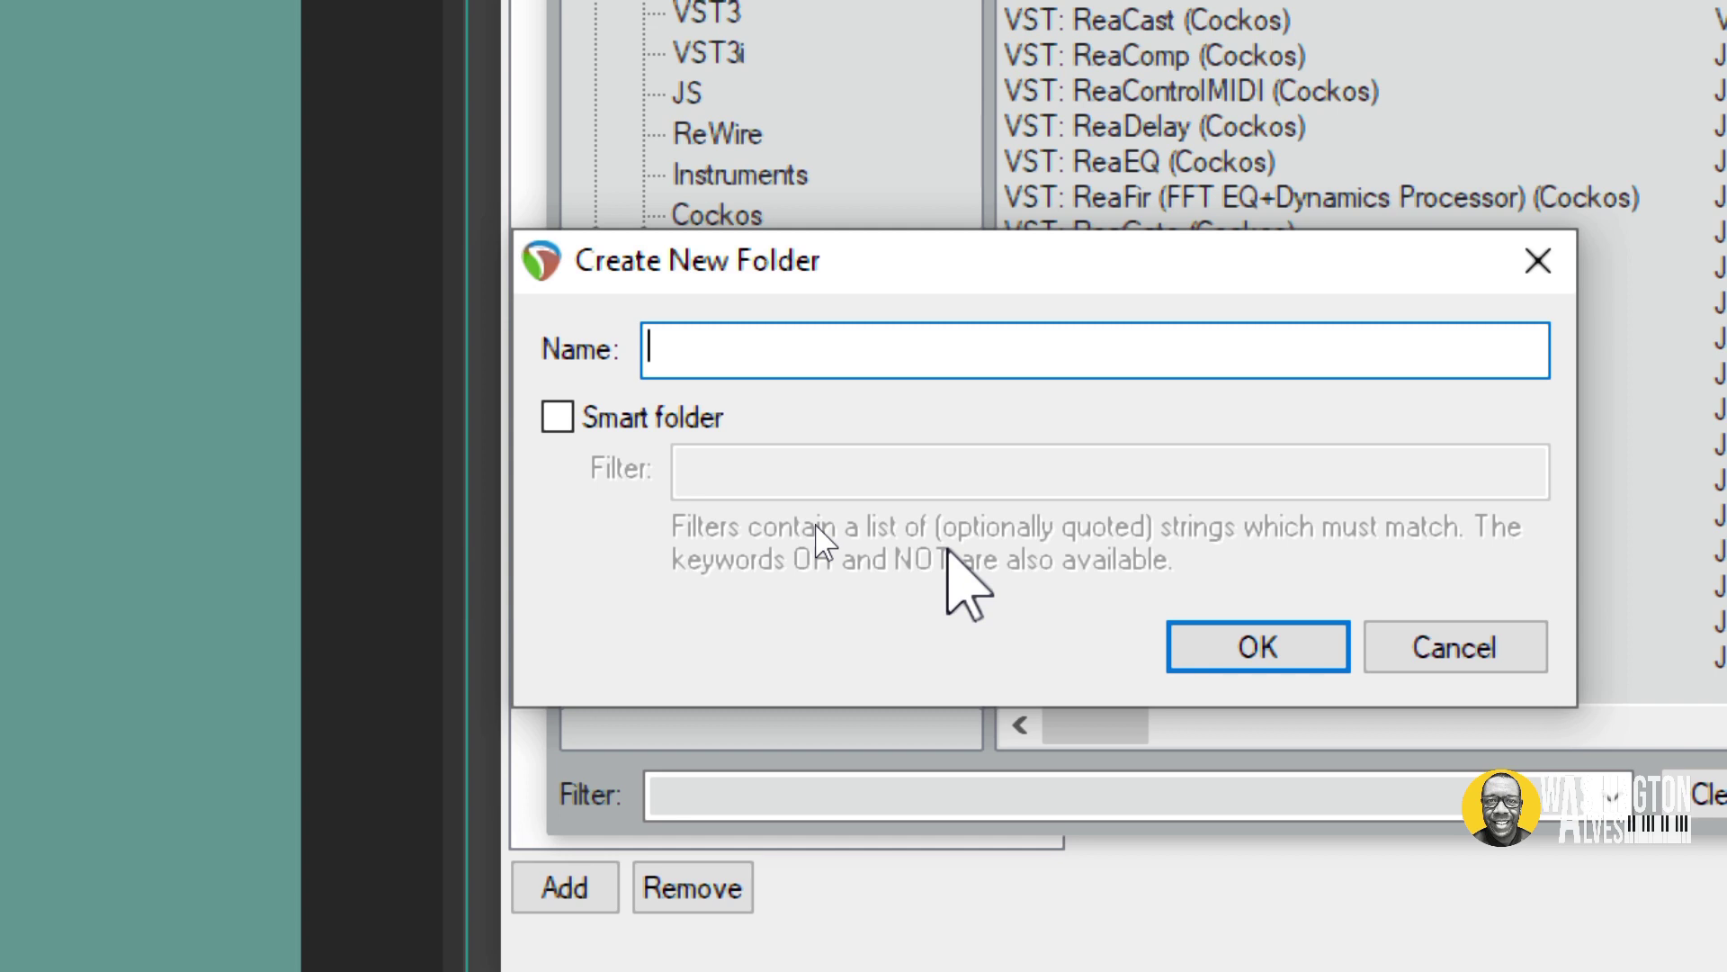
type("Trompete")
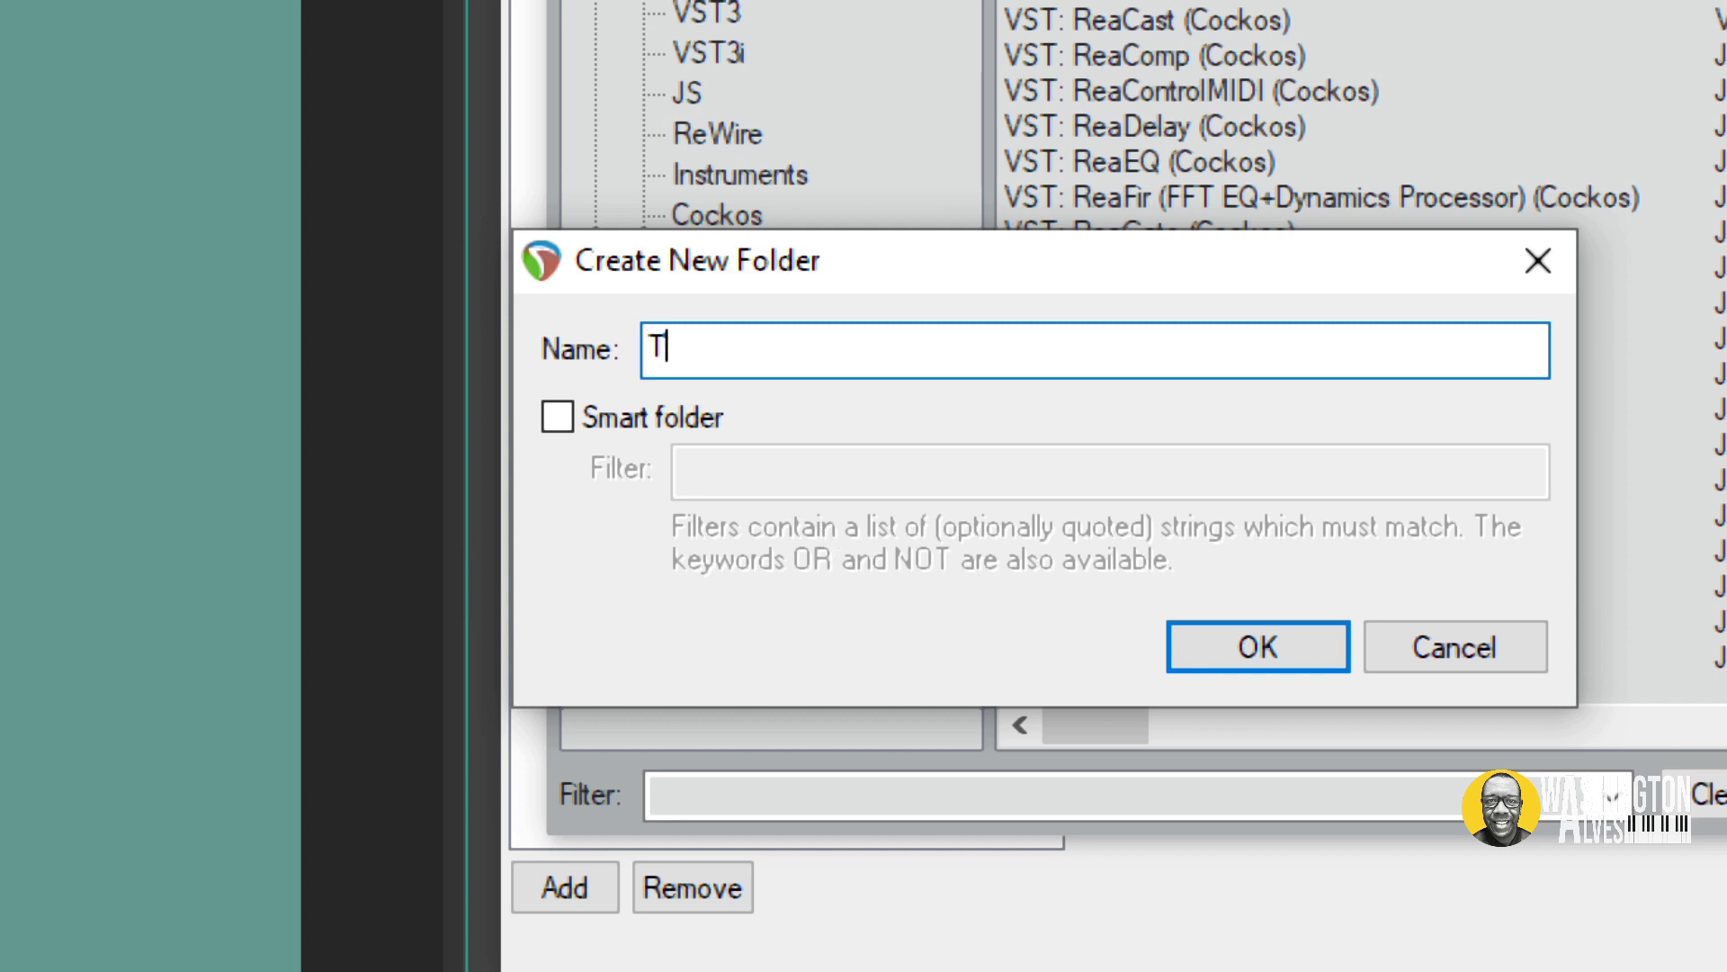
type("s")
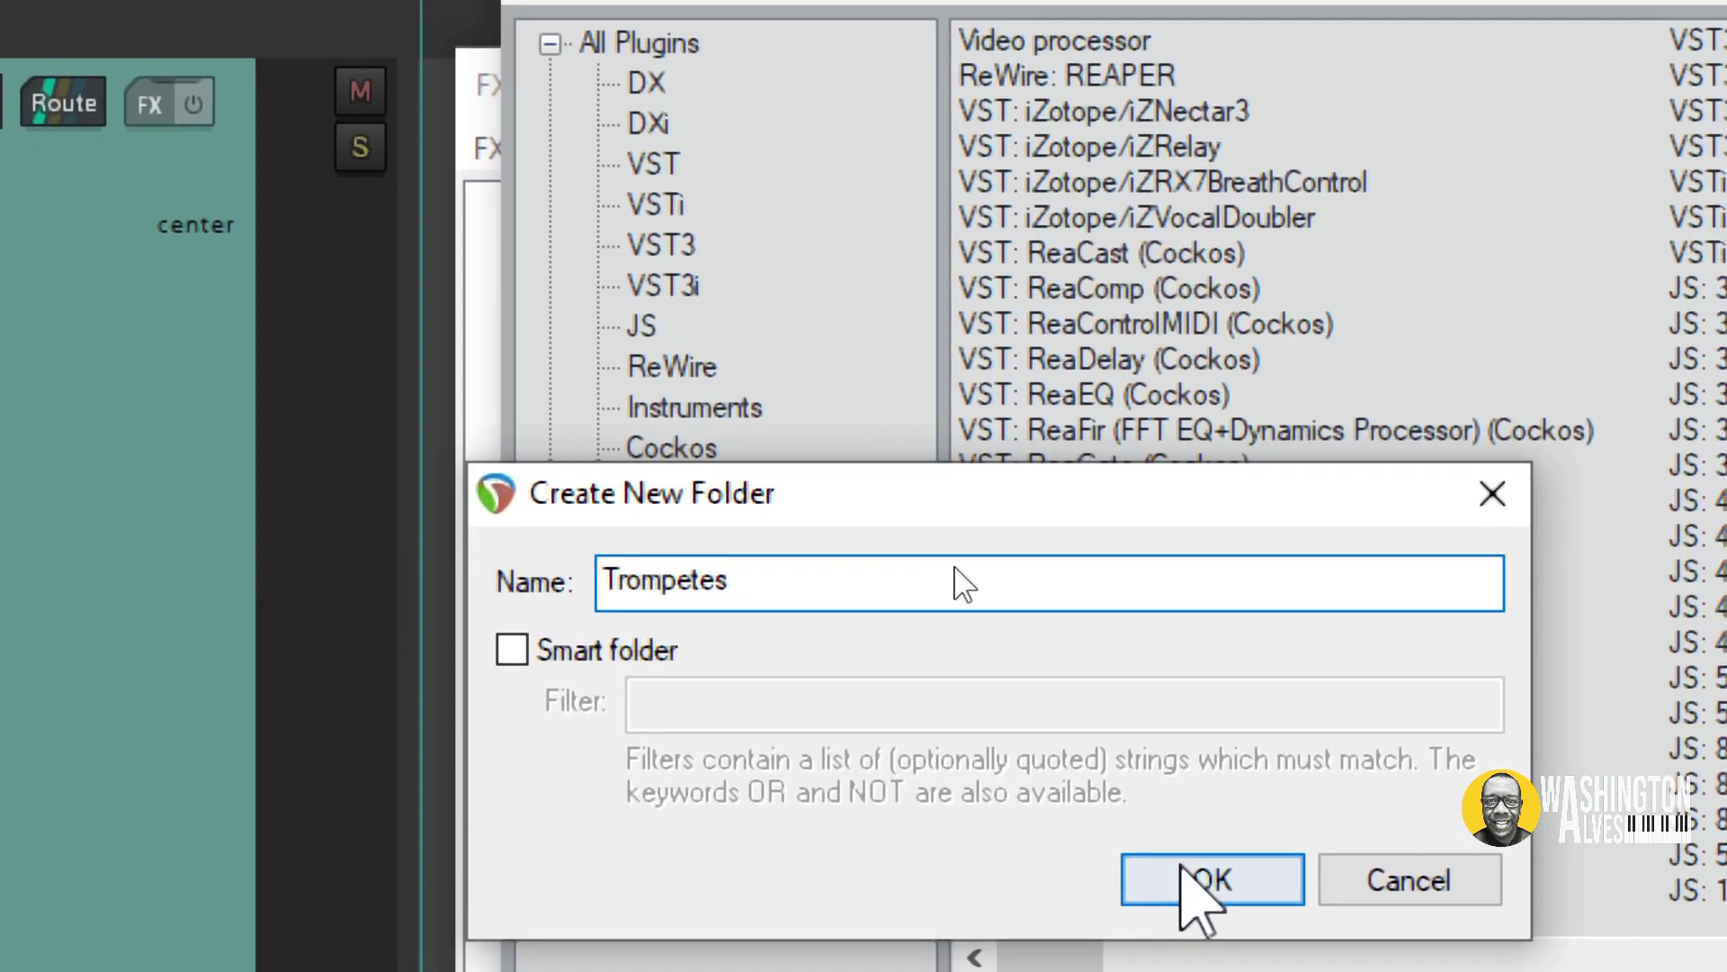
left_click(1246, 926)
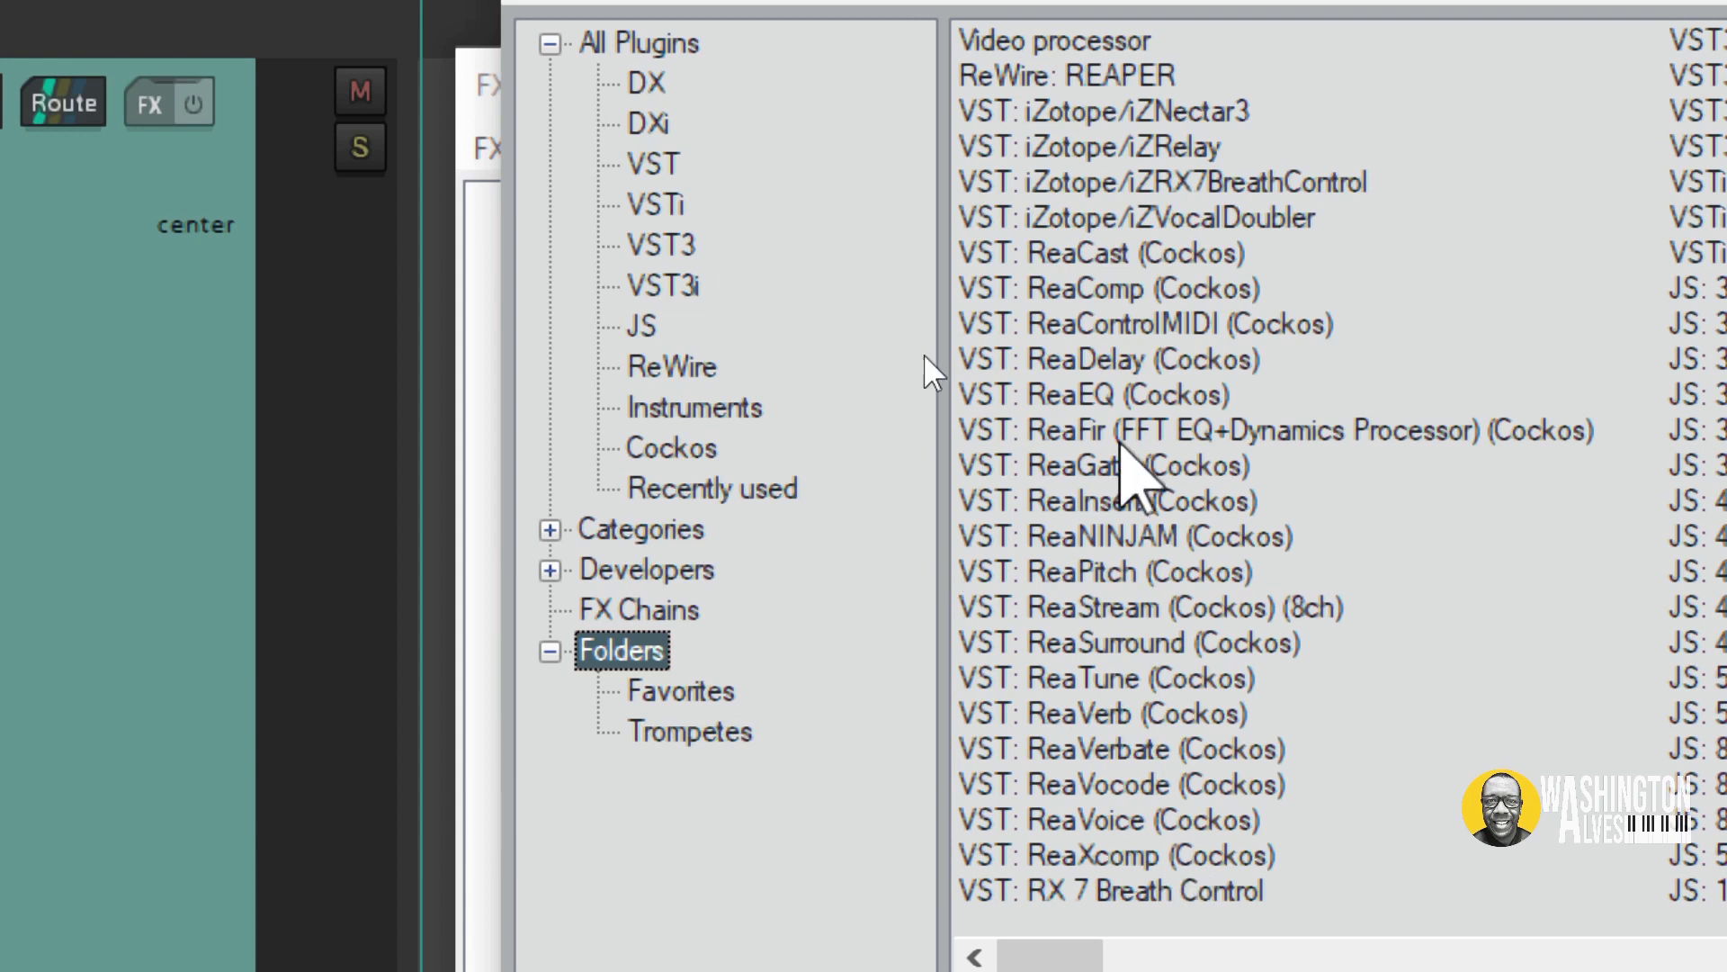
Put ReaGate, ReaEQ and ReaDelay into the Trompetes folder and display its contents.
left_click(1094, 465)
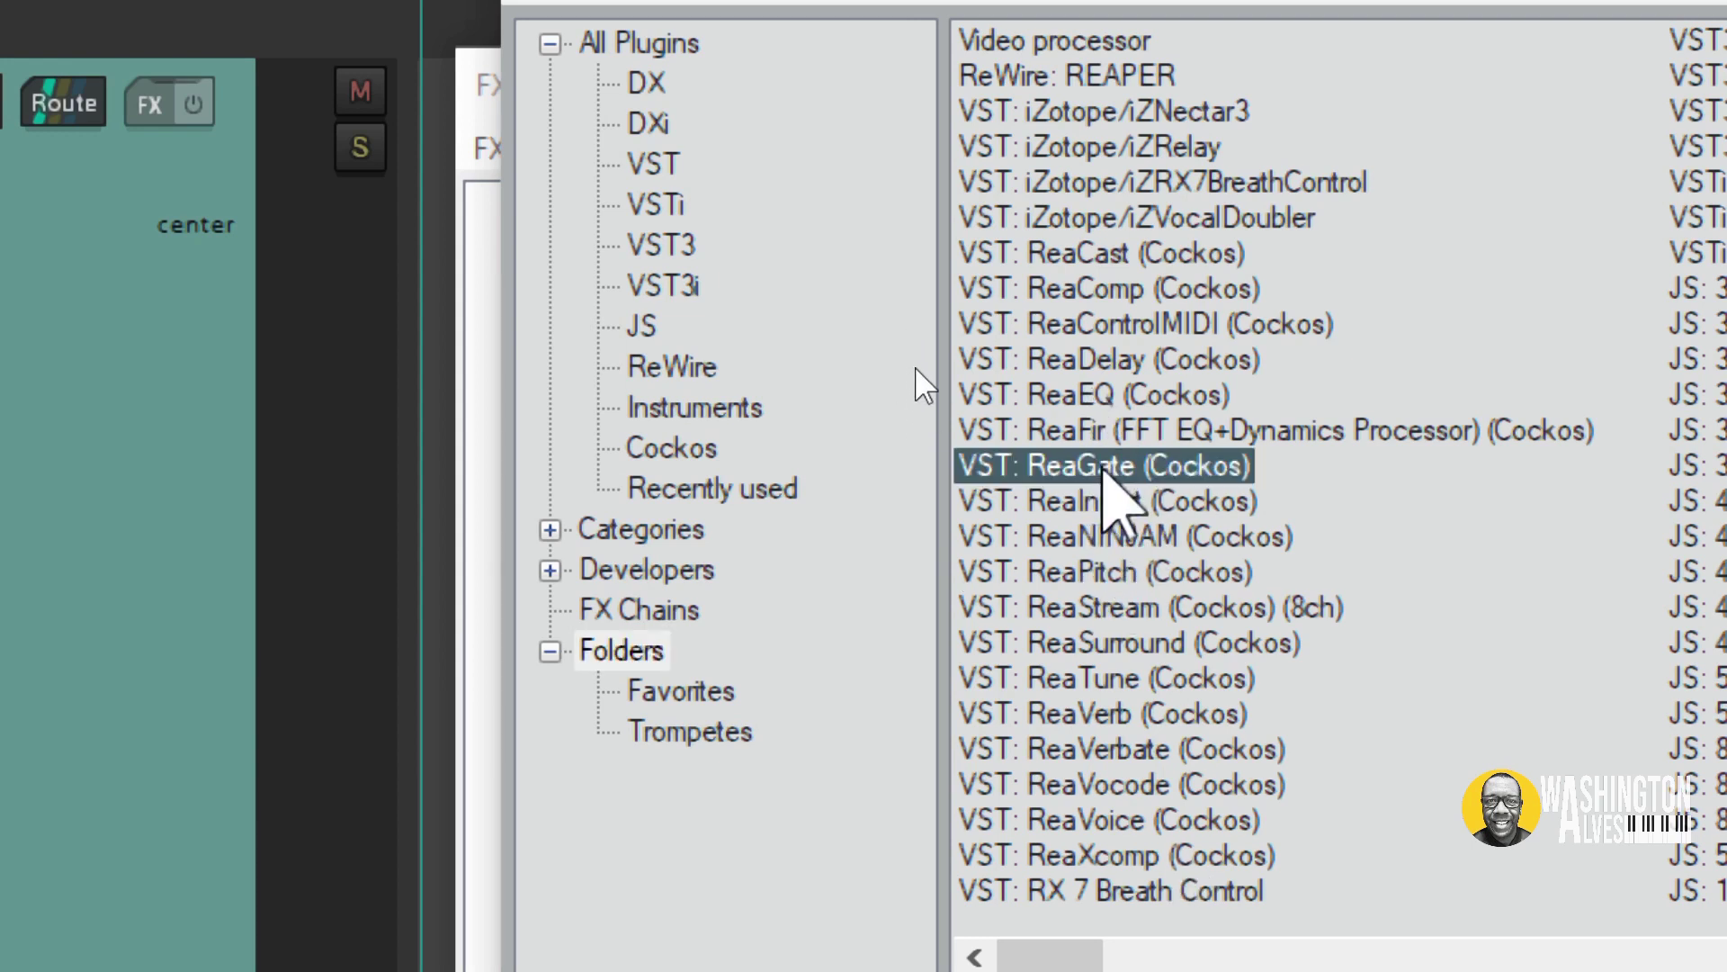
left_click(1097, 394, "ctrl")
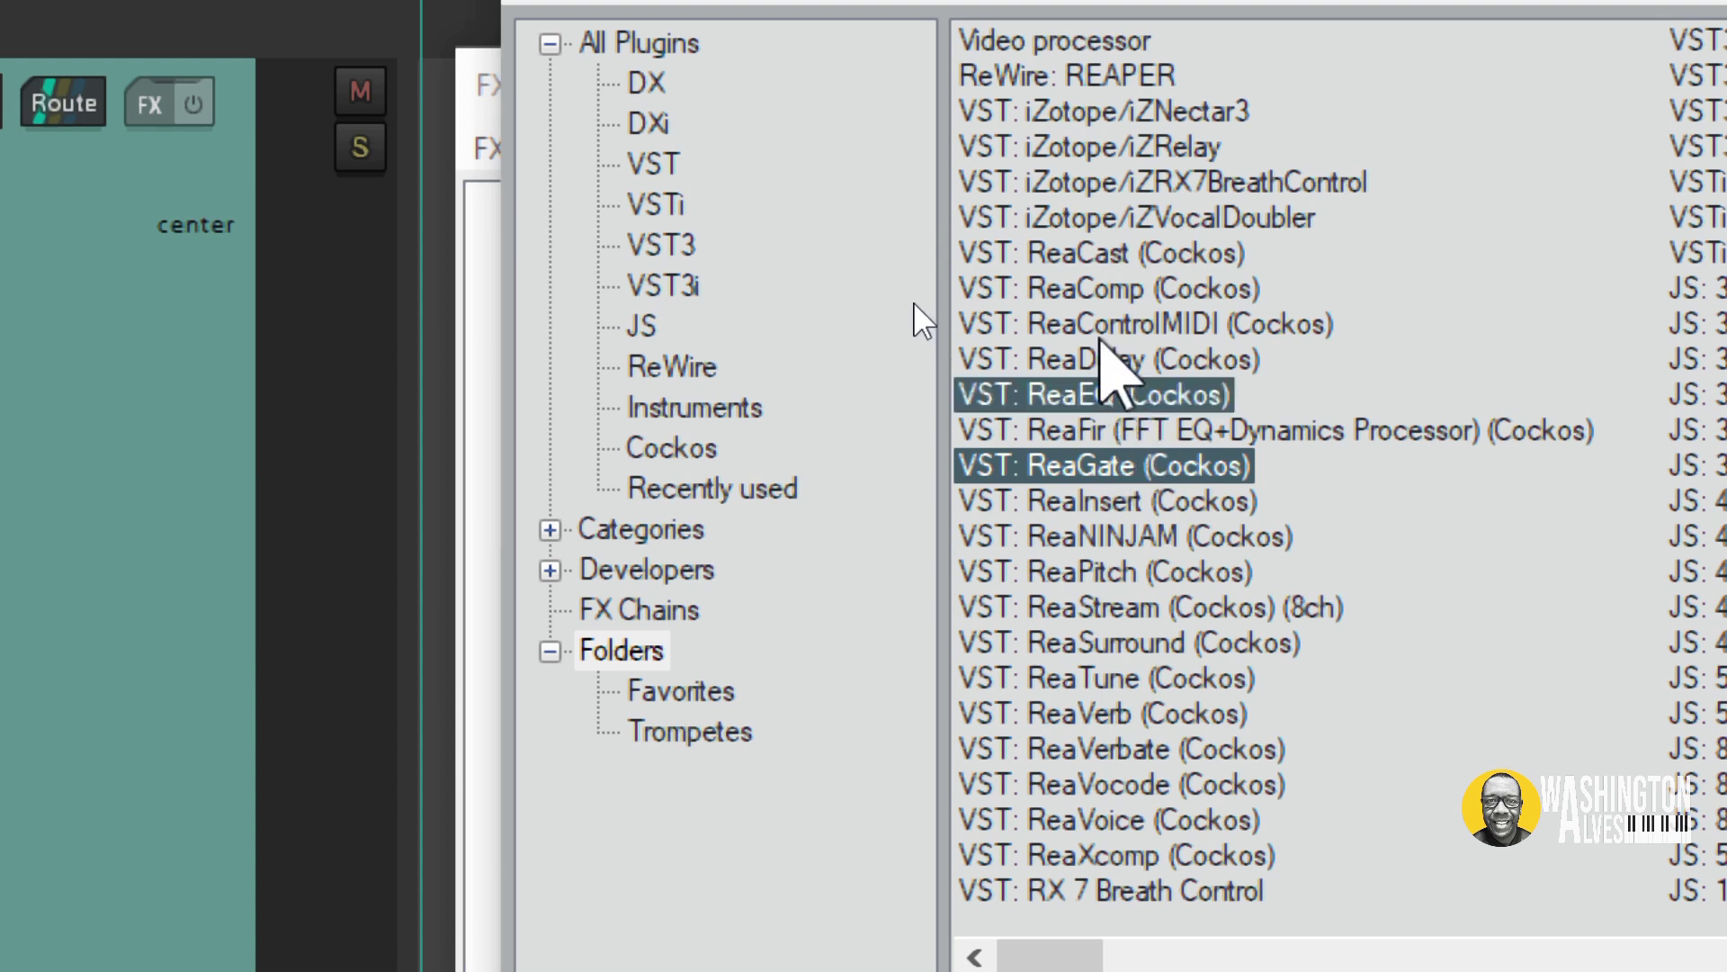
left_click(1102, 360, "ctrl")
left_click_drag(1097, 396, 717, 757)
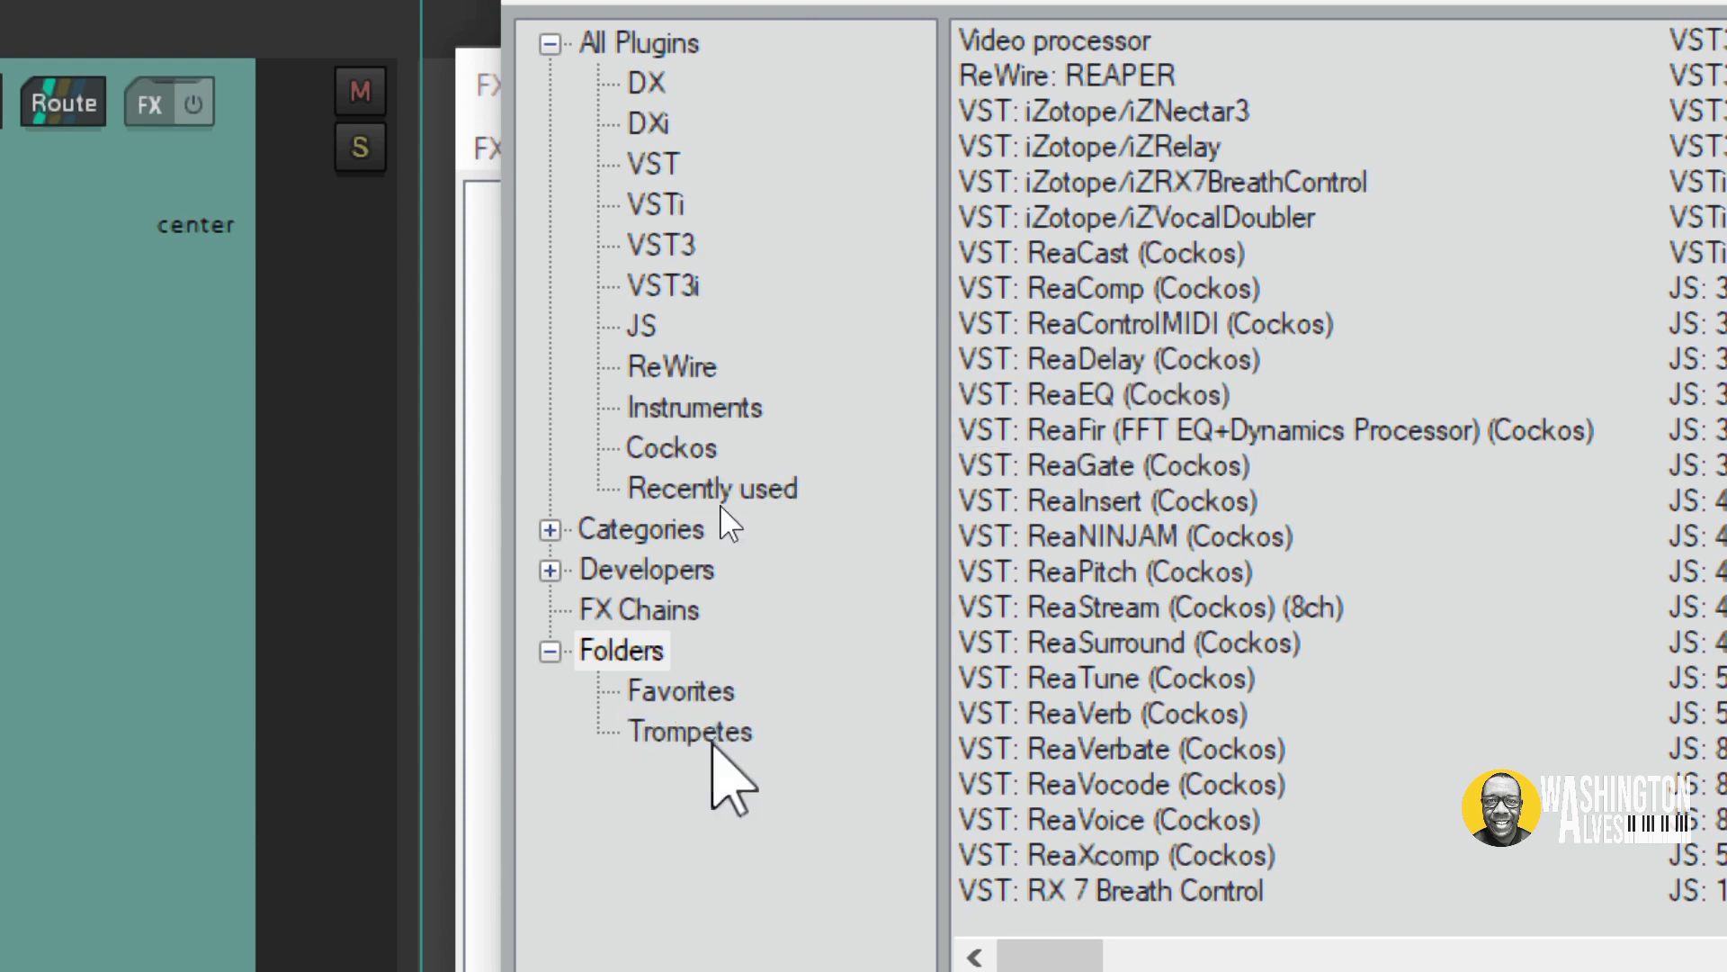
left_click(733, 749)
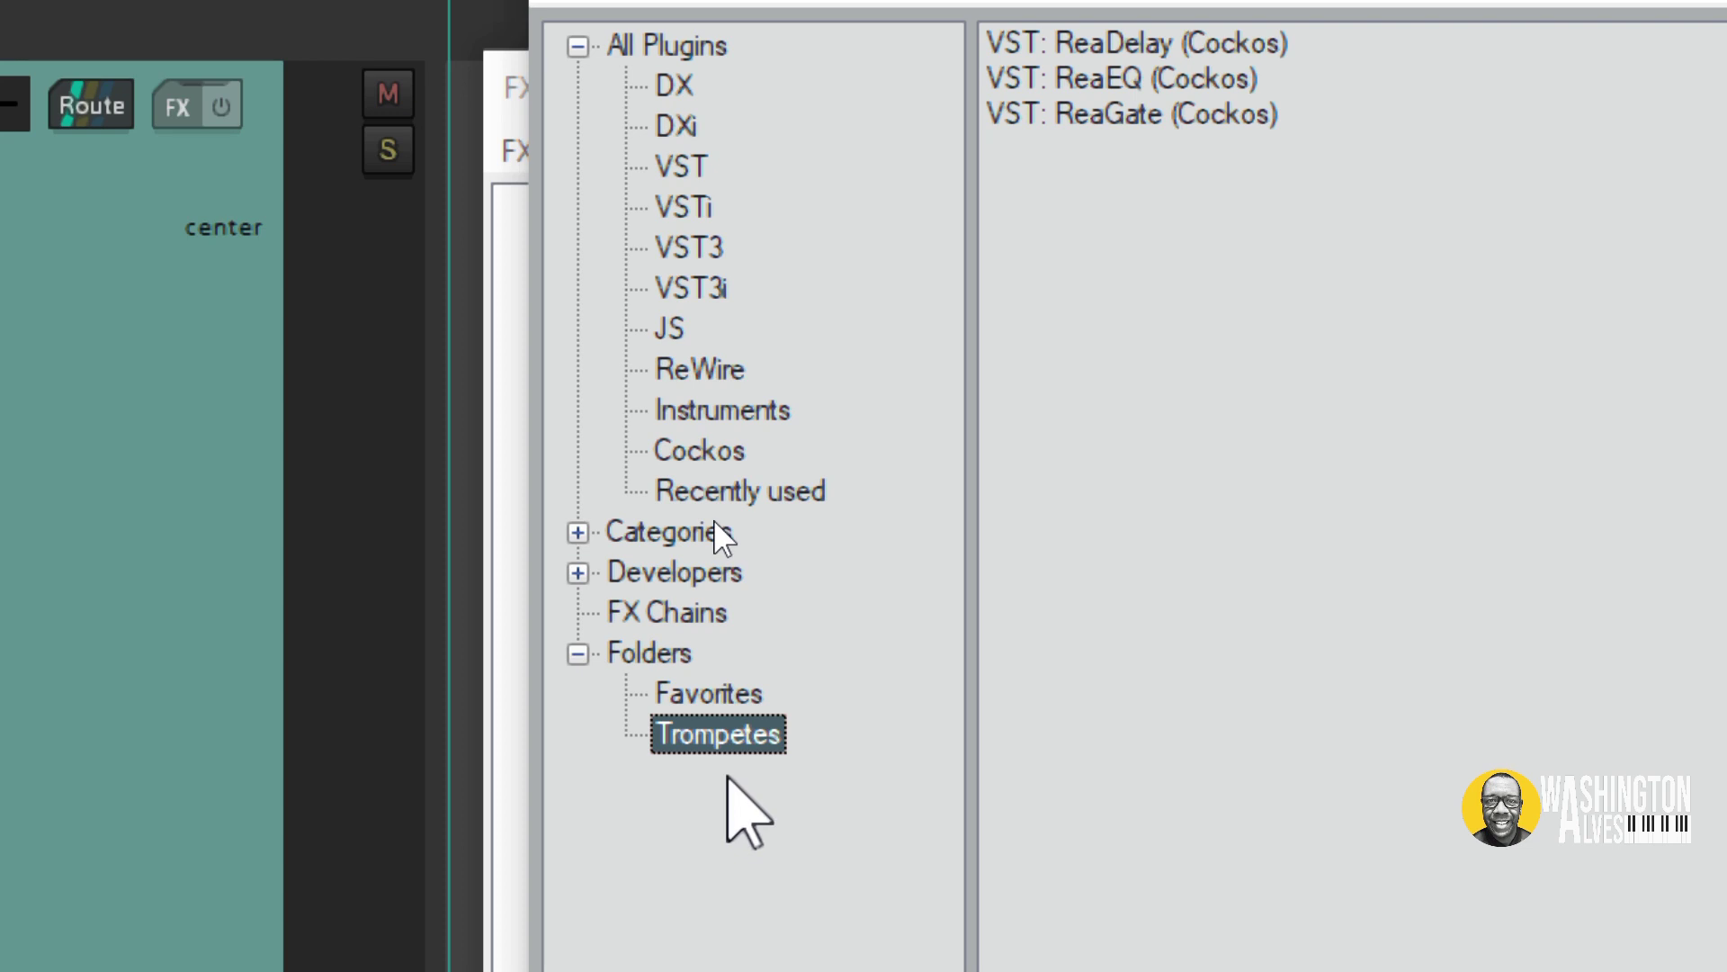
Create a smart folder named Compressor with the filter "Compressor" and display its contents.
right_click(693, 781)
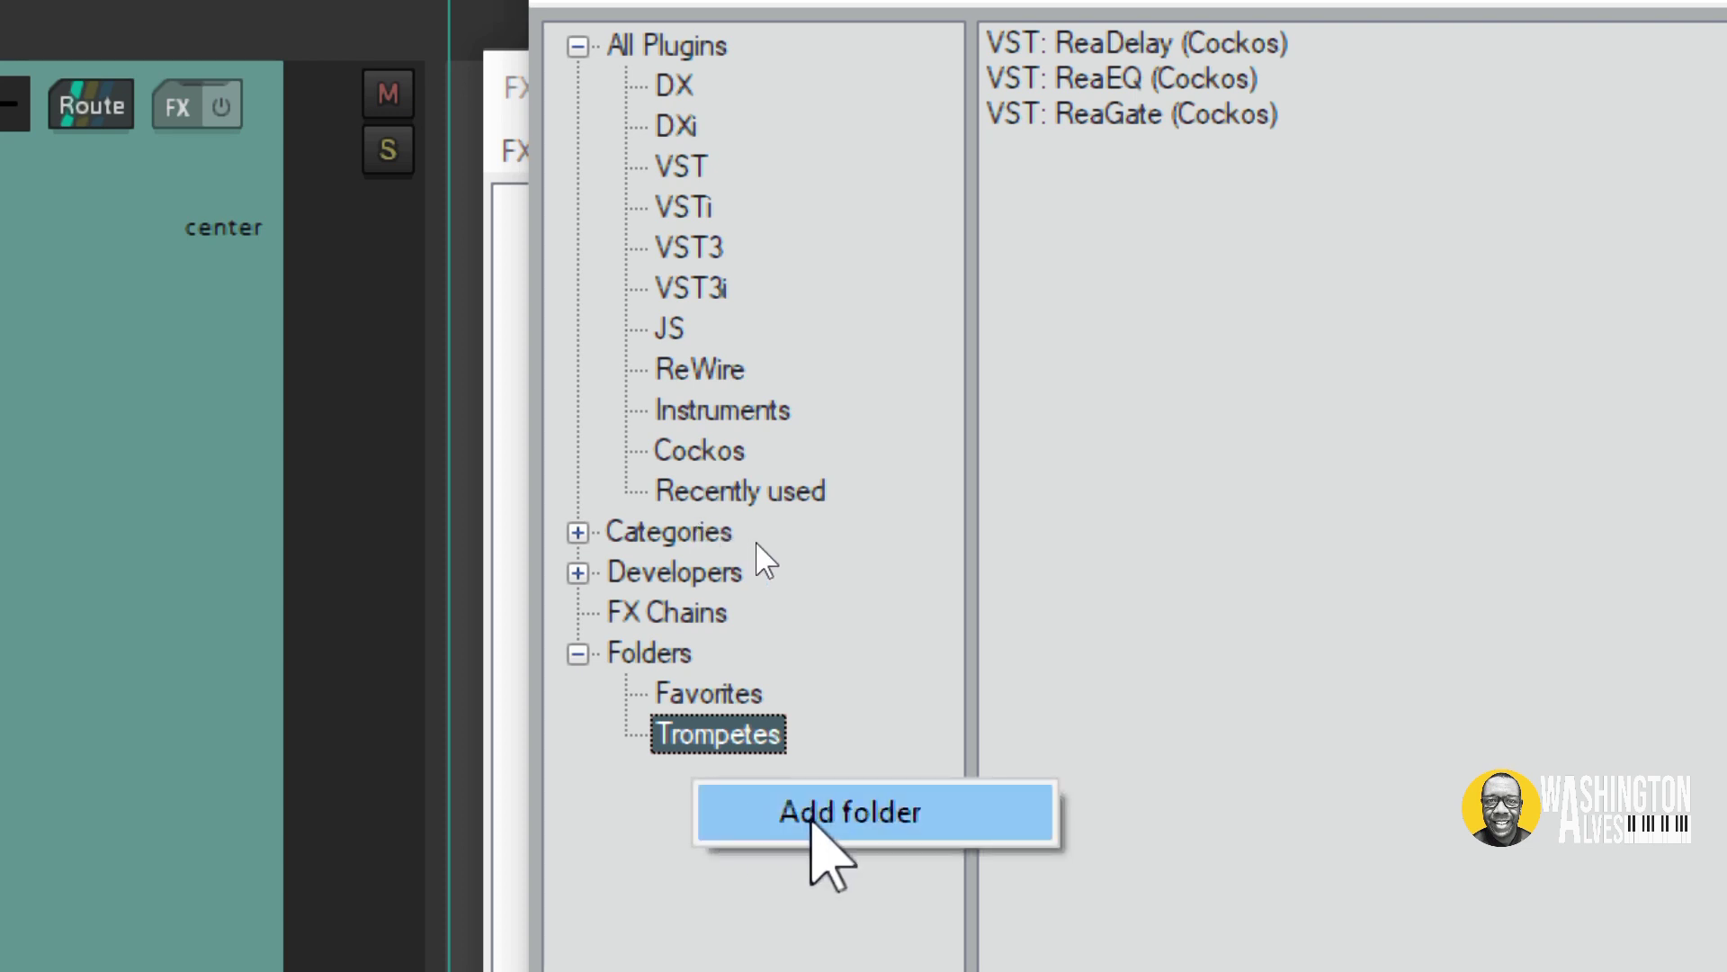
left_click(814, 818)
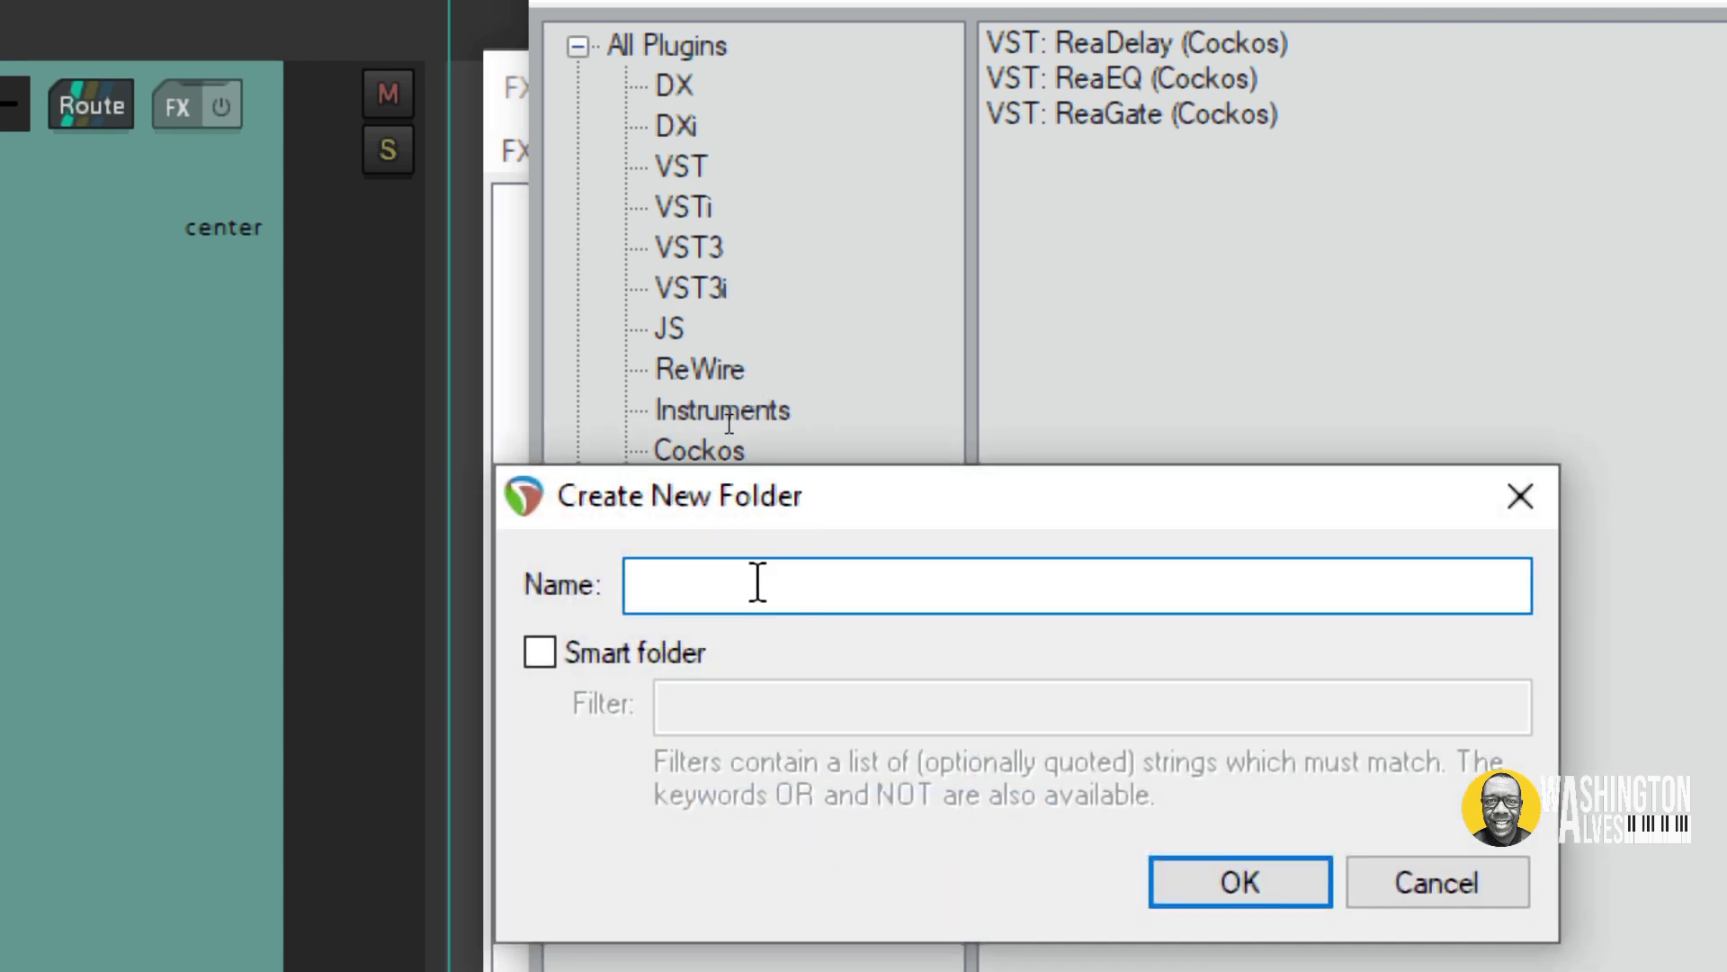
type("Compressor")
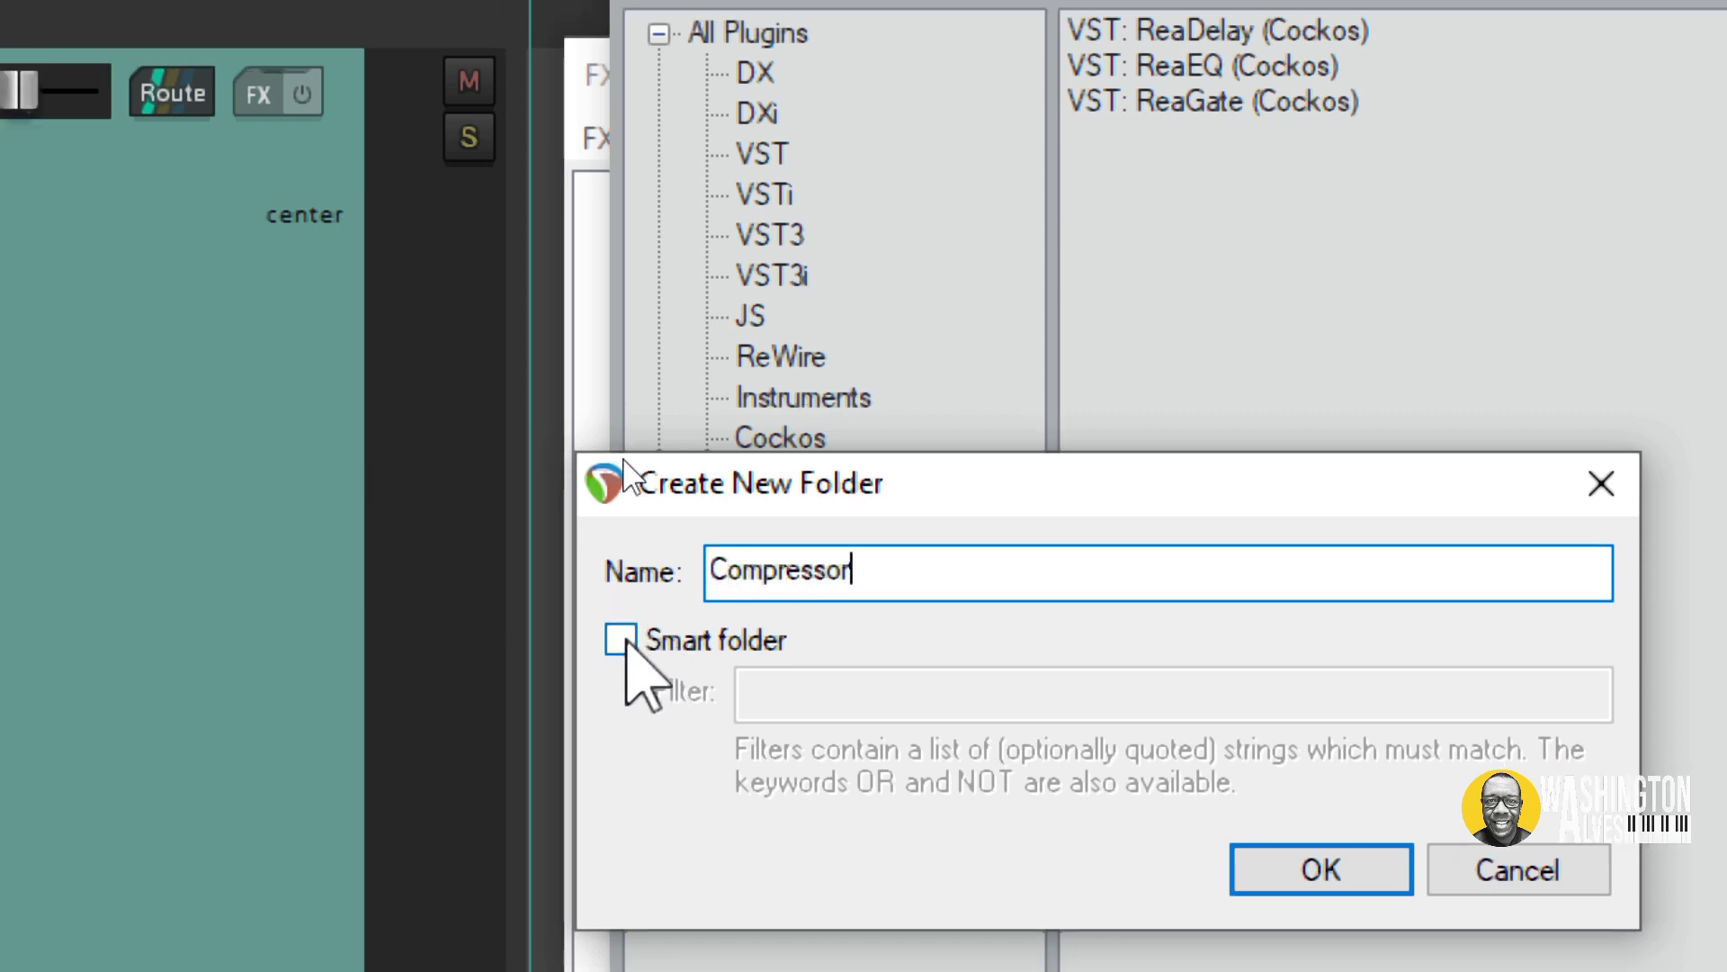
left_click(620, 639)
left_click(846, 692)
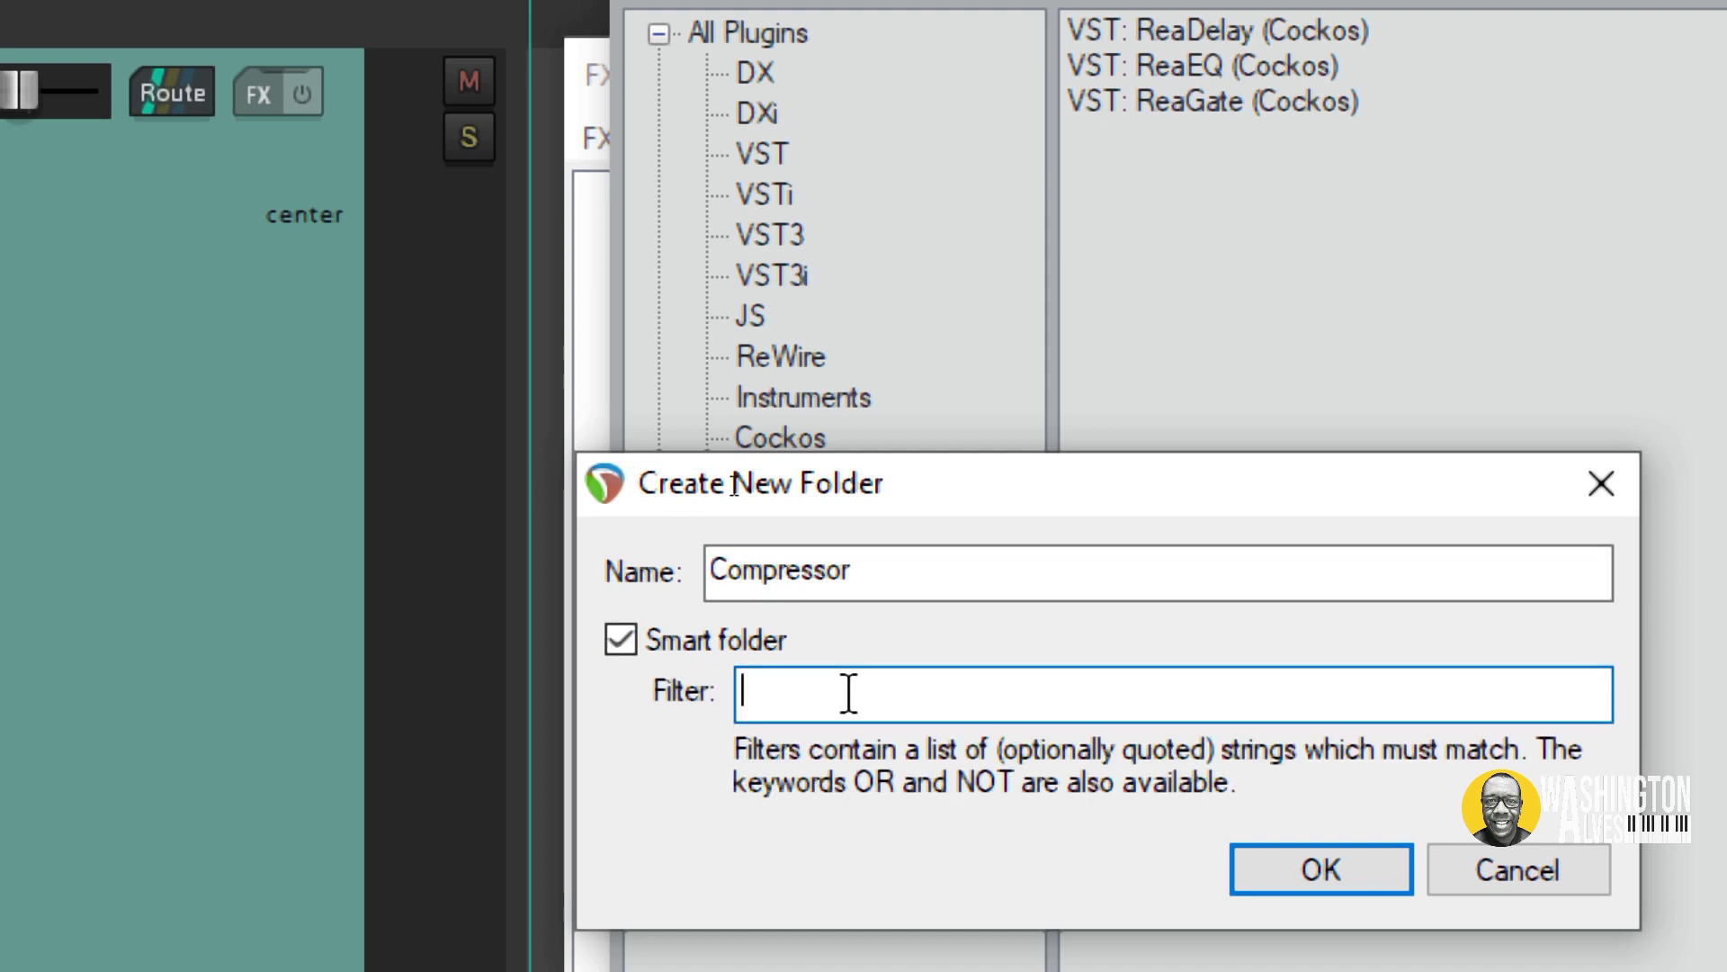
type("Compressor")
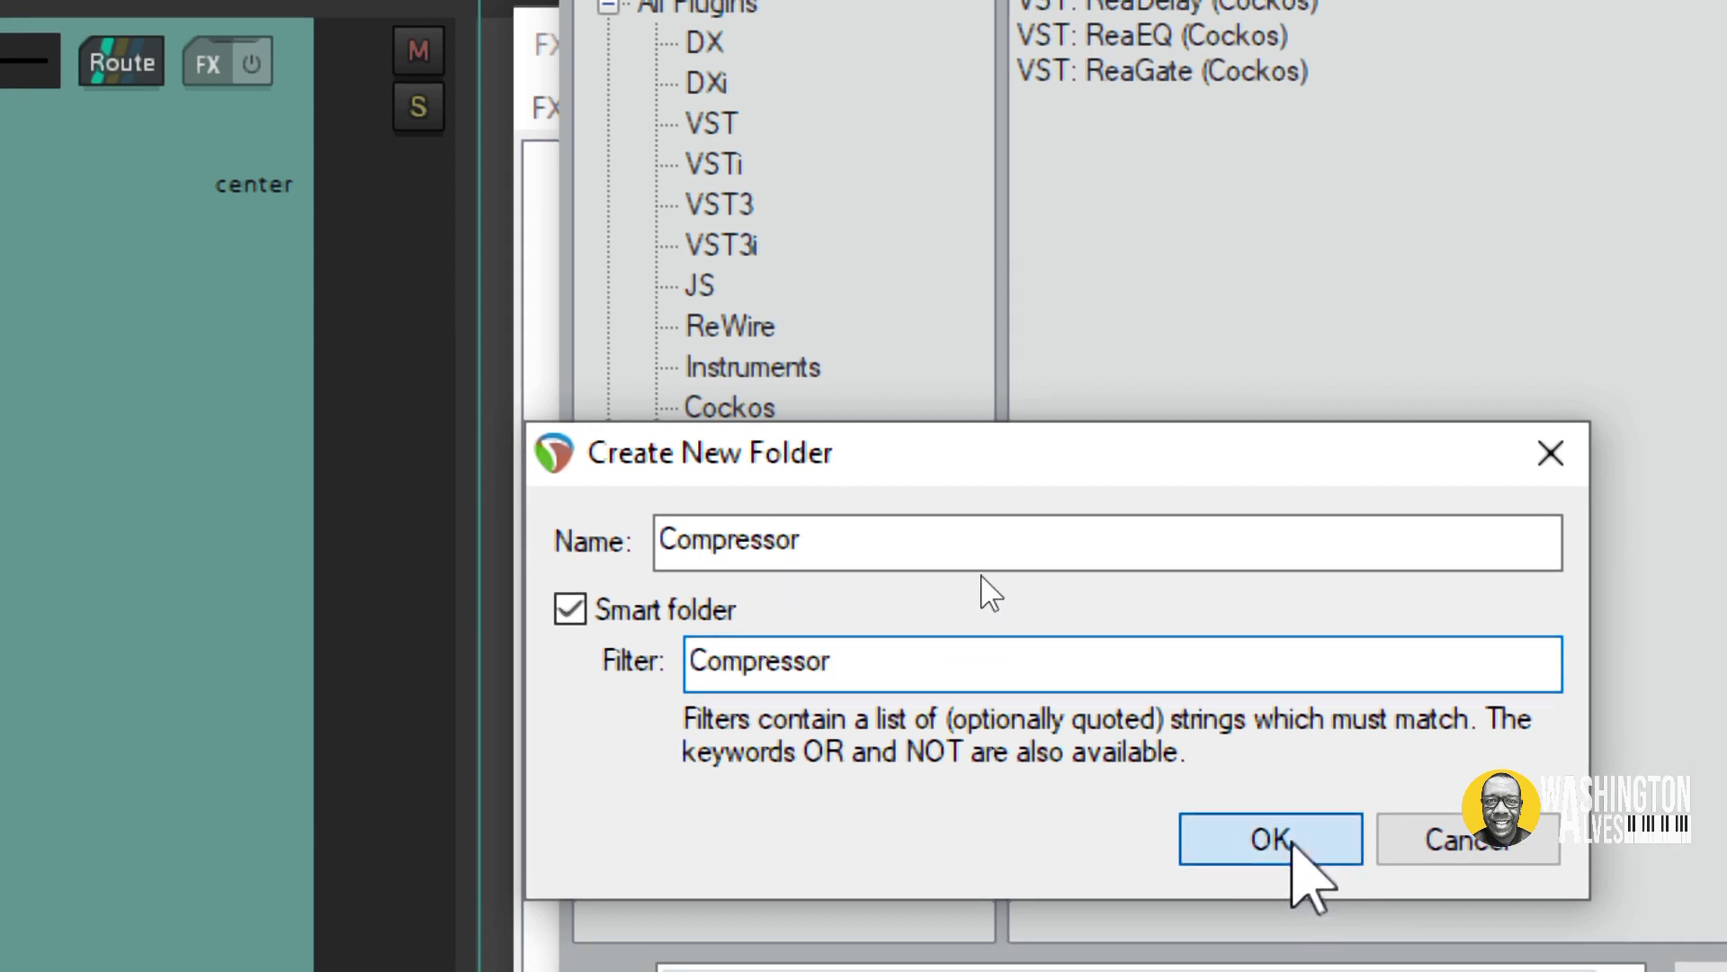
left_click(1342, 868)
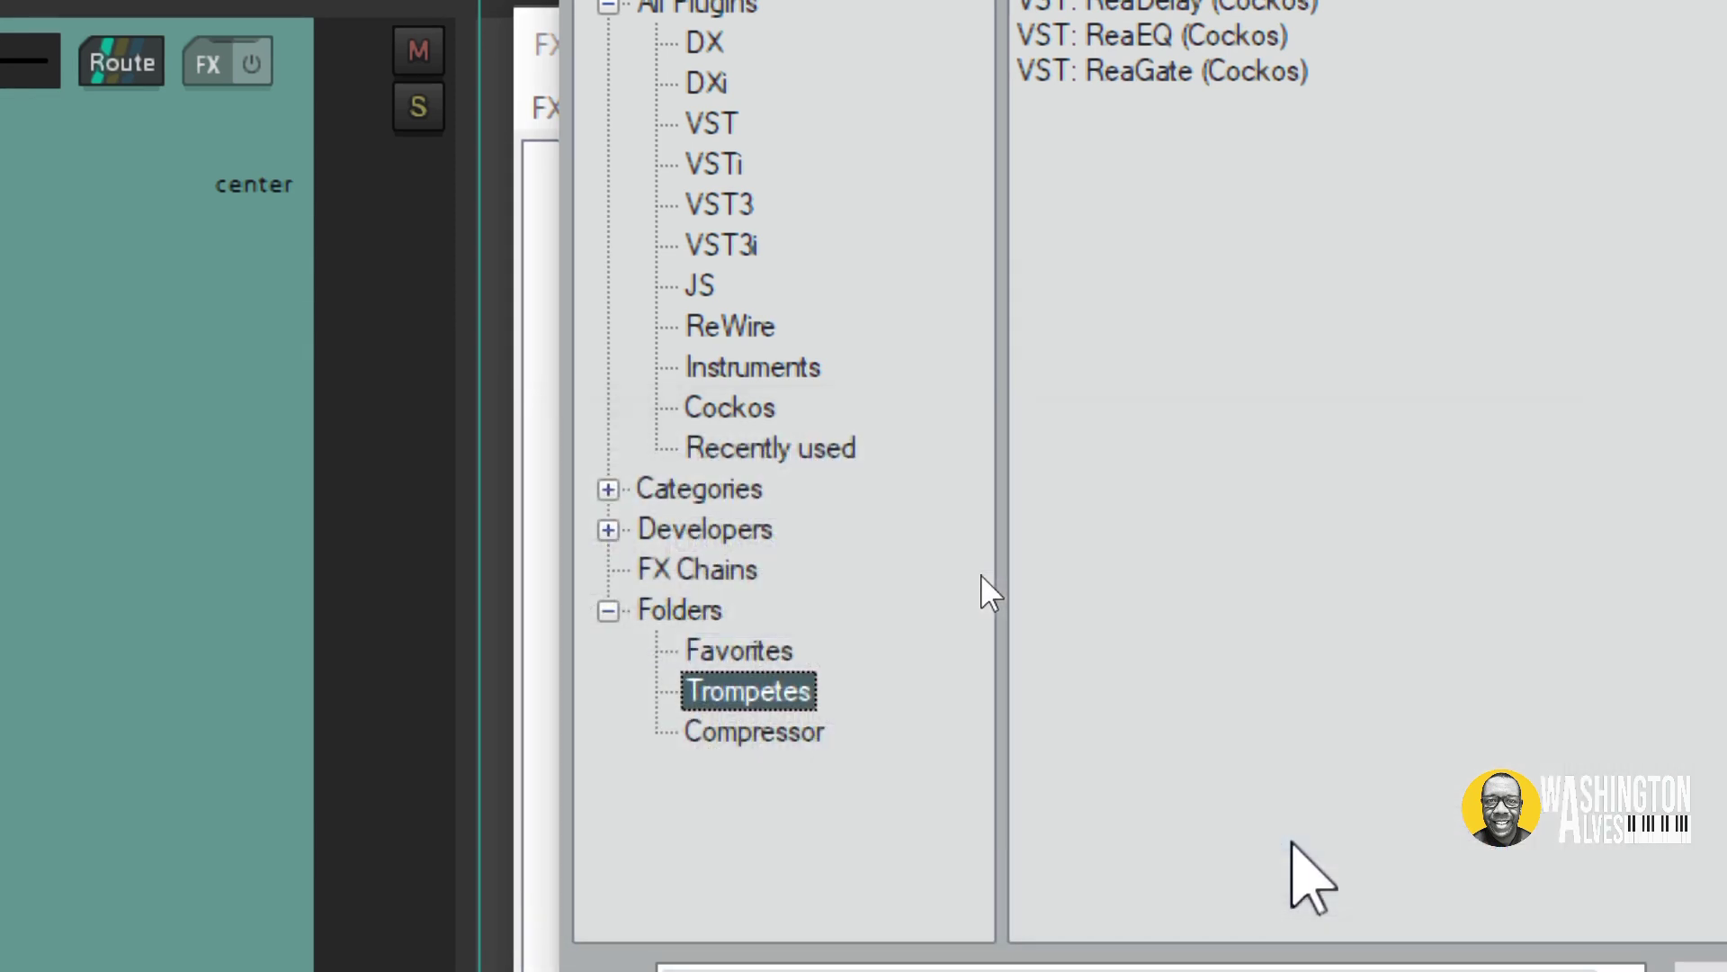
left_click(792, 731)
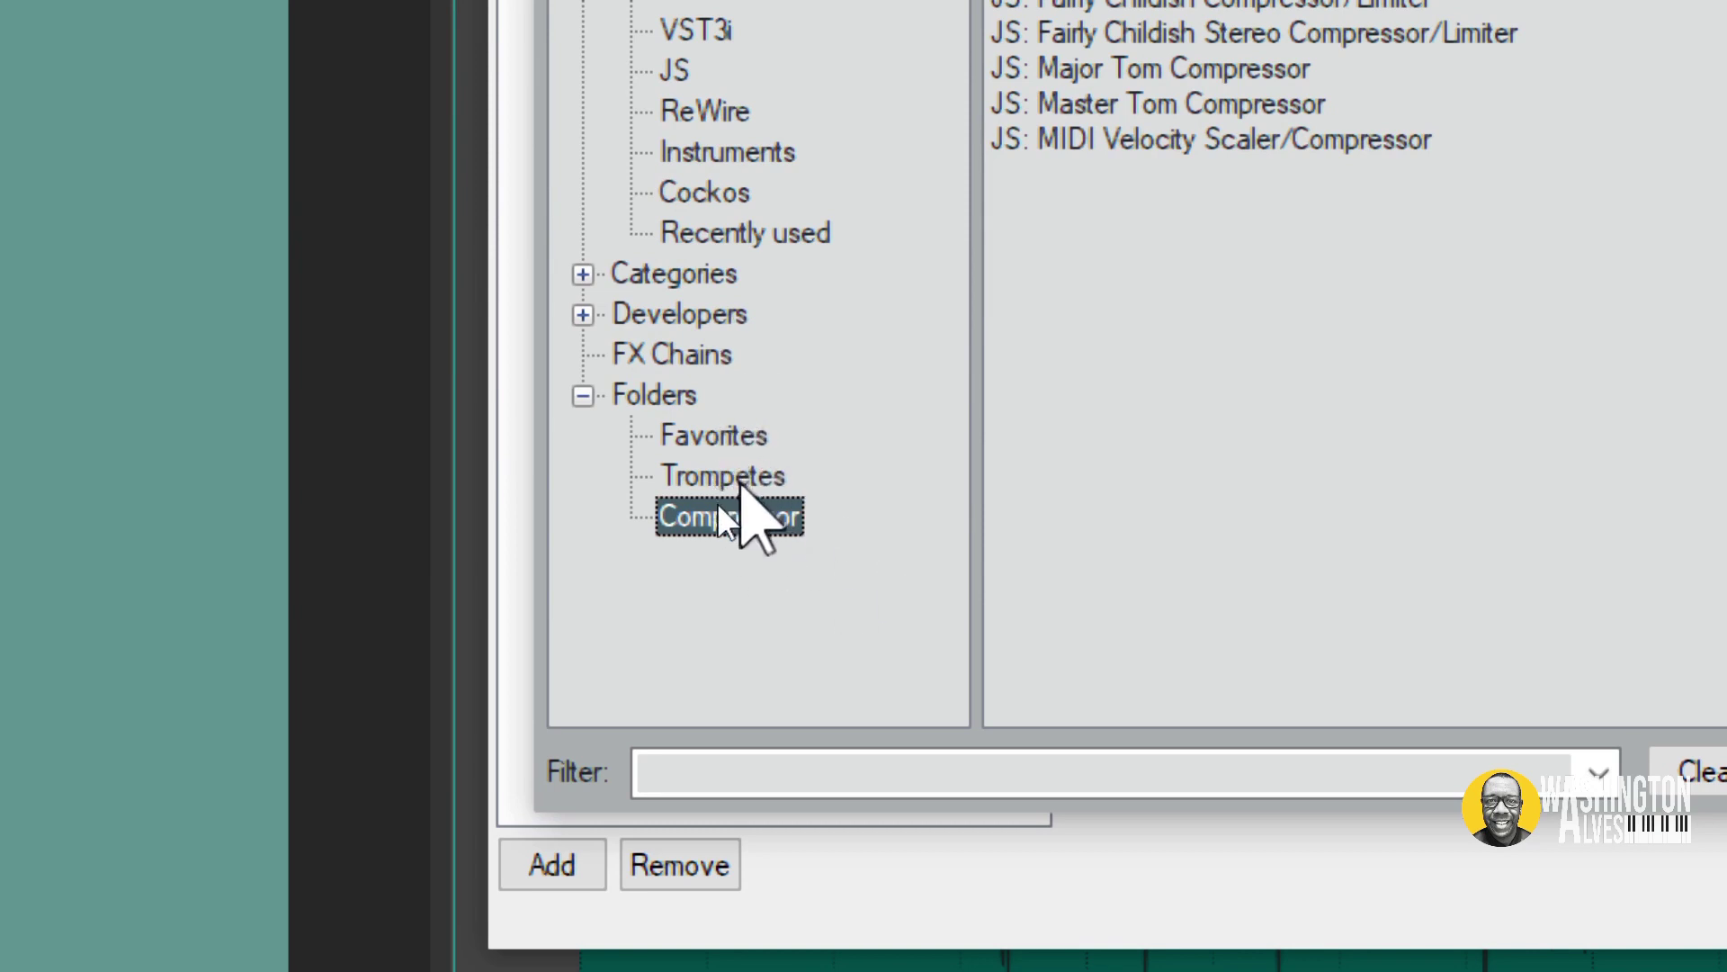
Remove the Compressor and Trompetes folders from the plugin folder list.
right_click(733, 520)
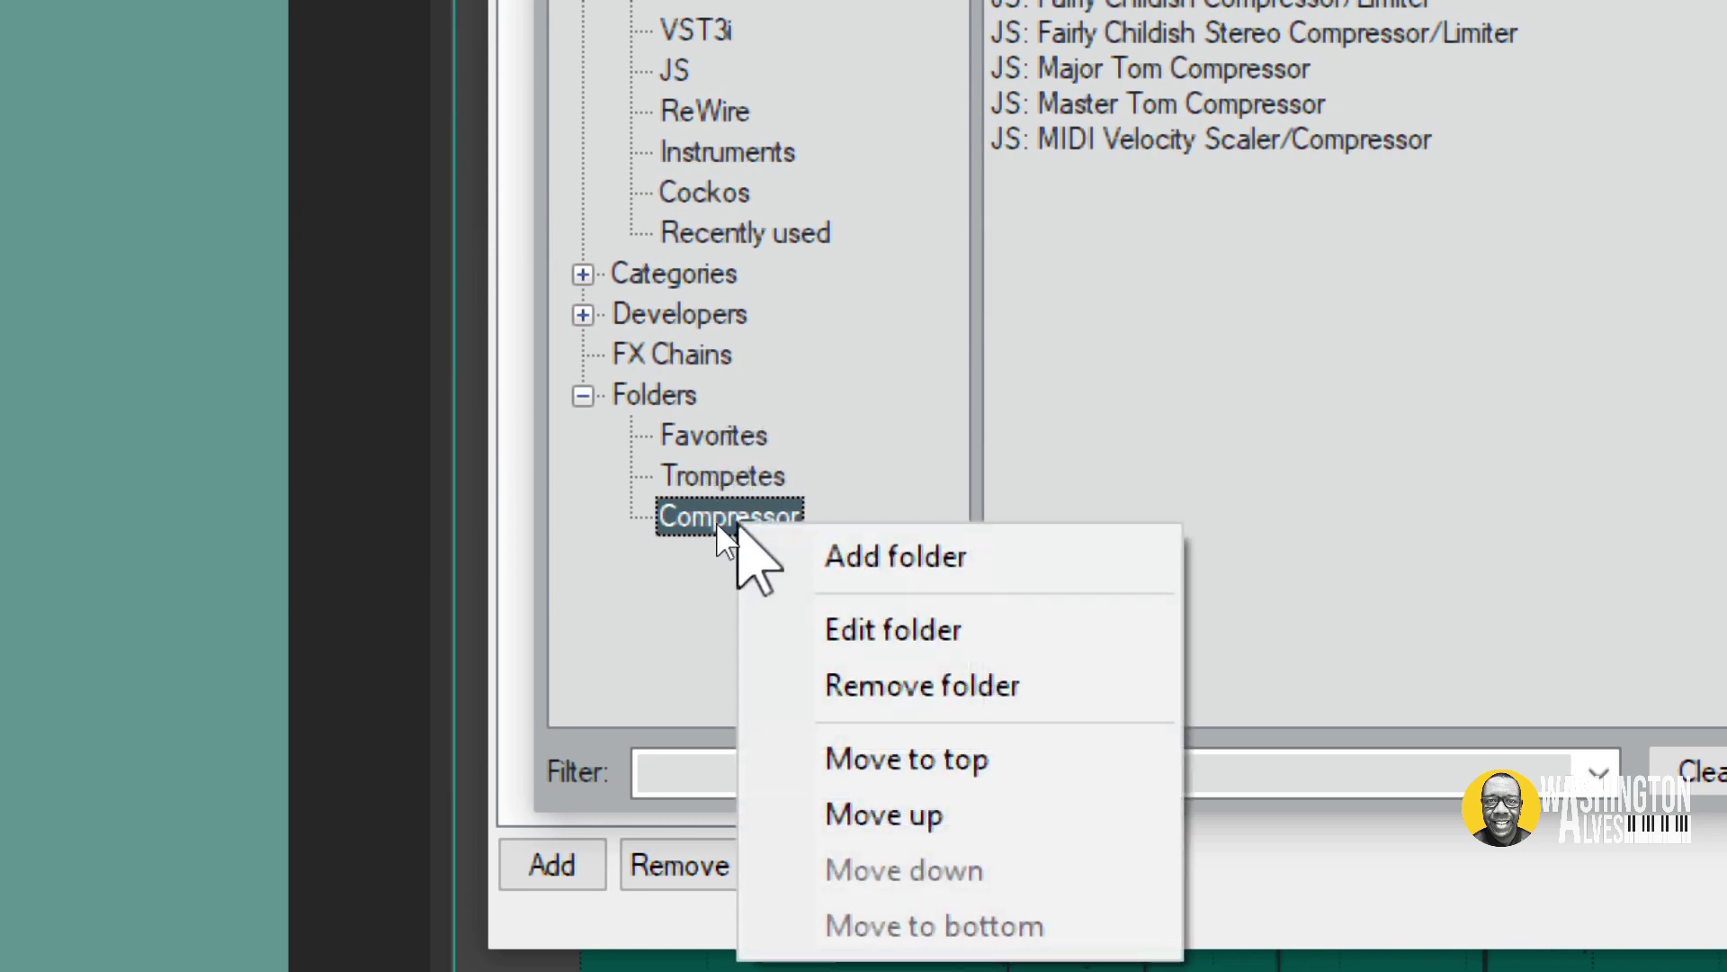
left_click(887, 686)
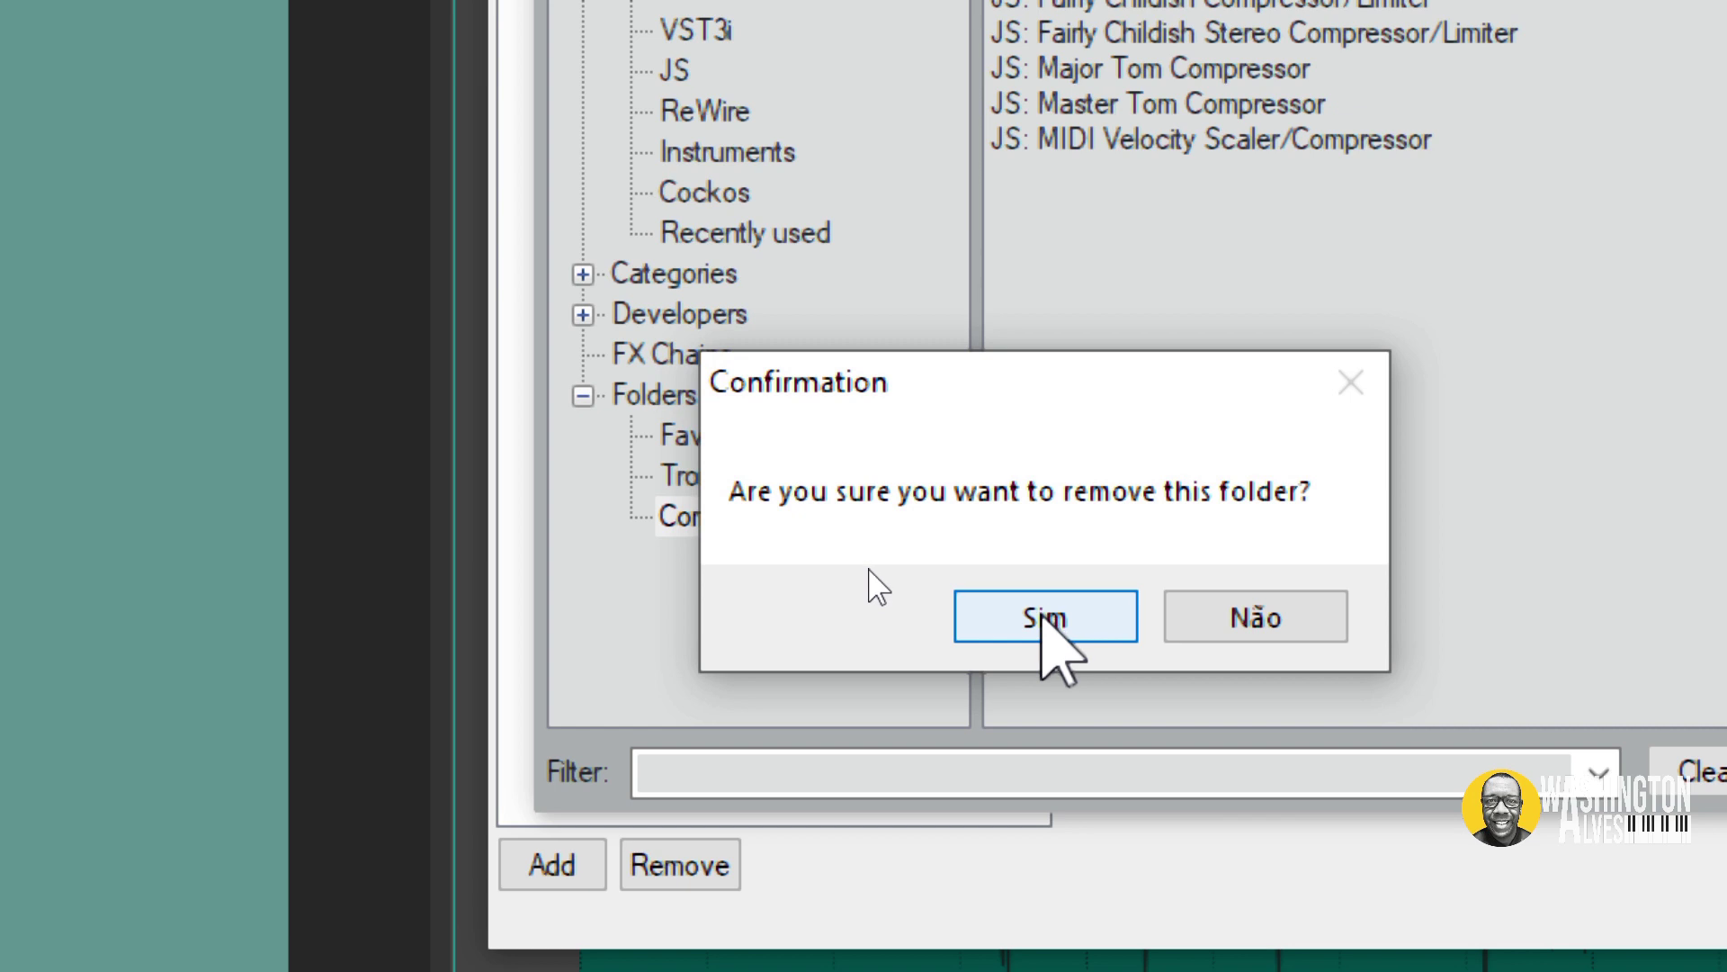
left_click(1043, 619)
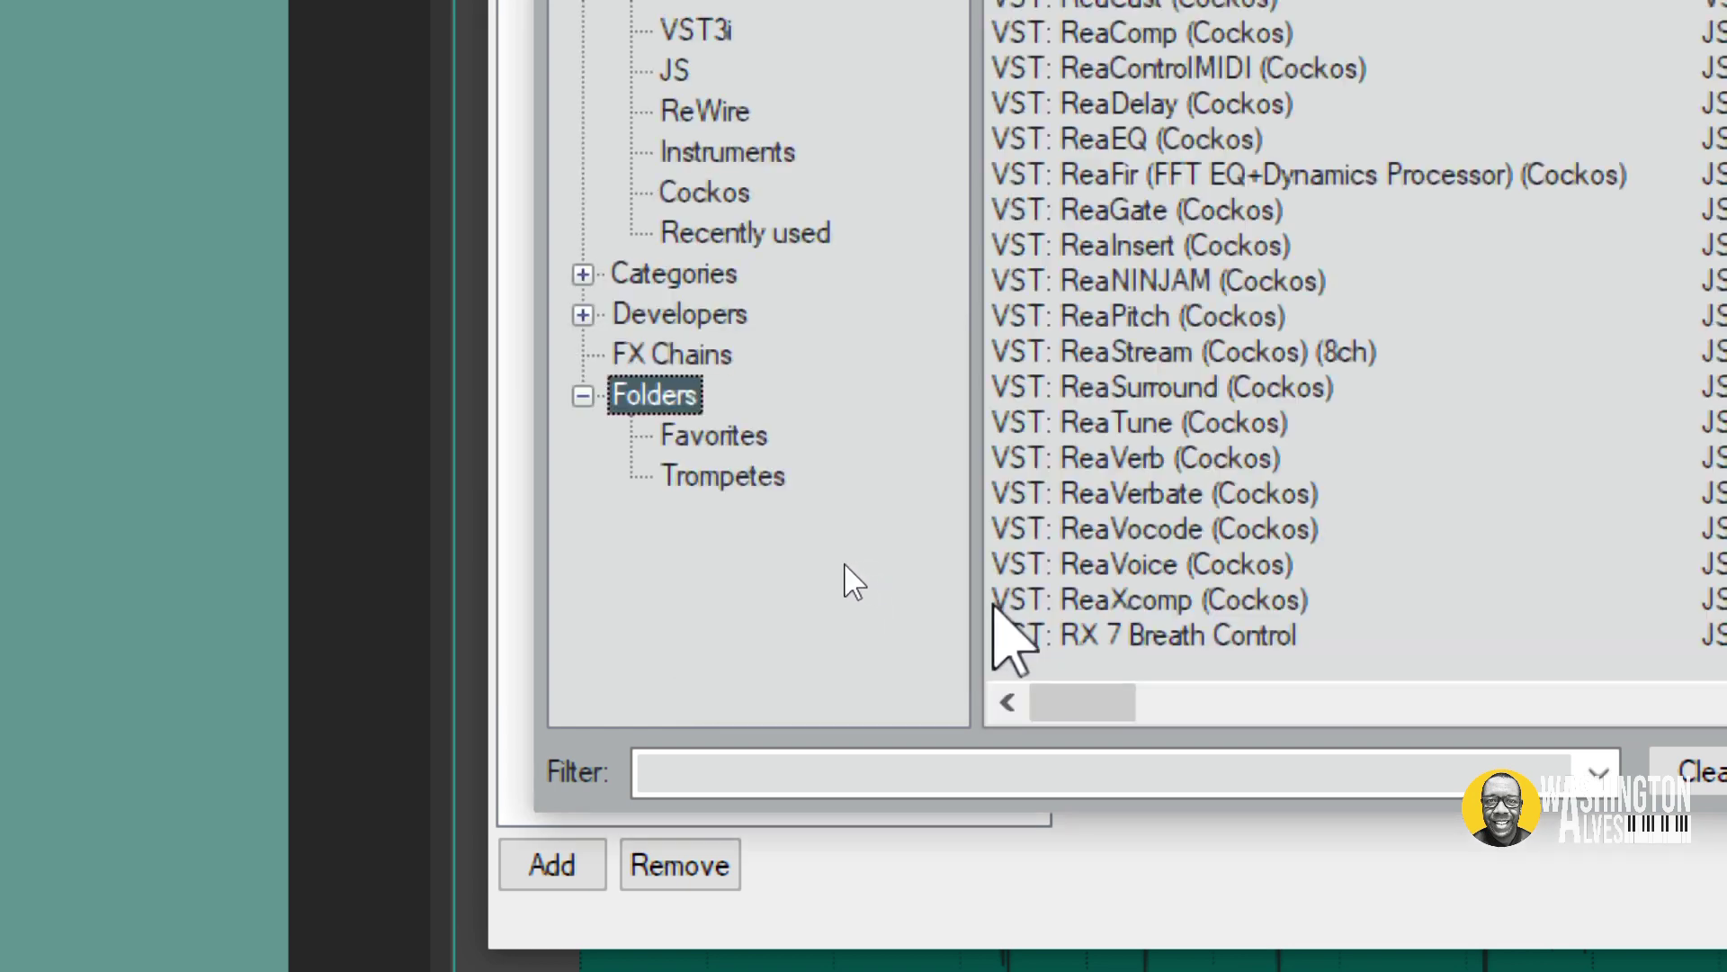
left_click(733, 480)
right_click(736, 483)
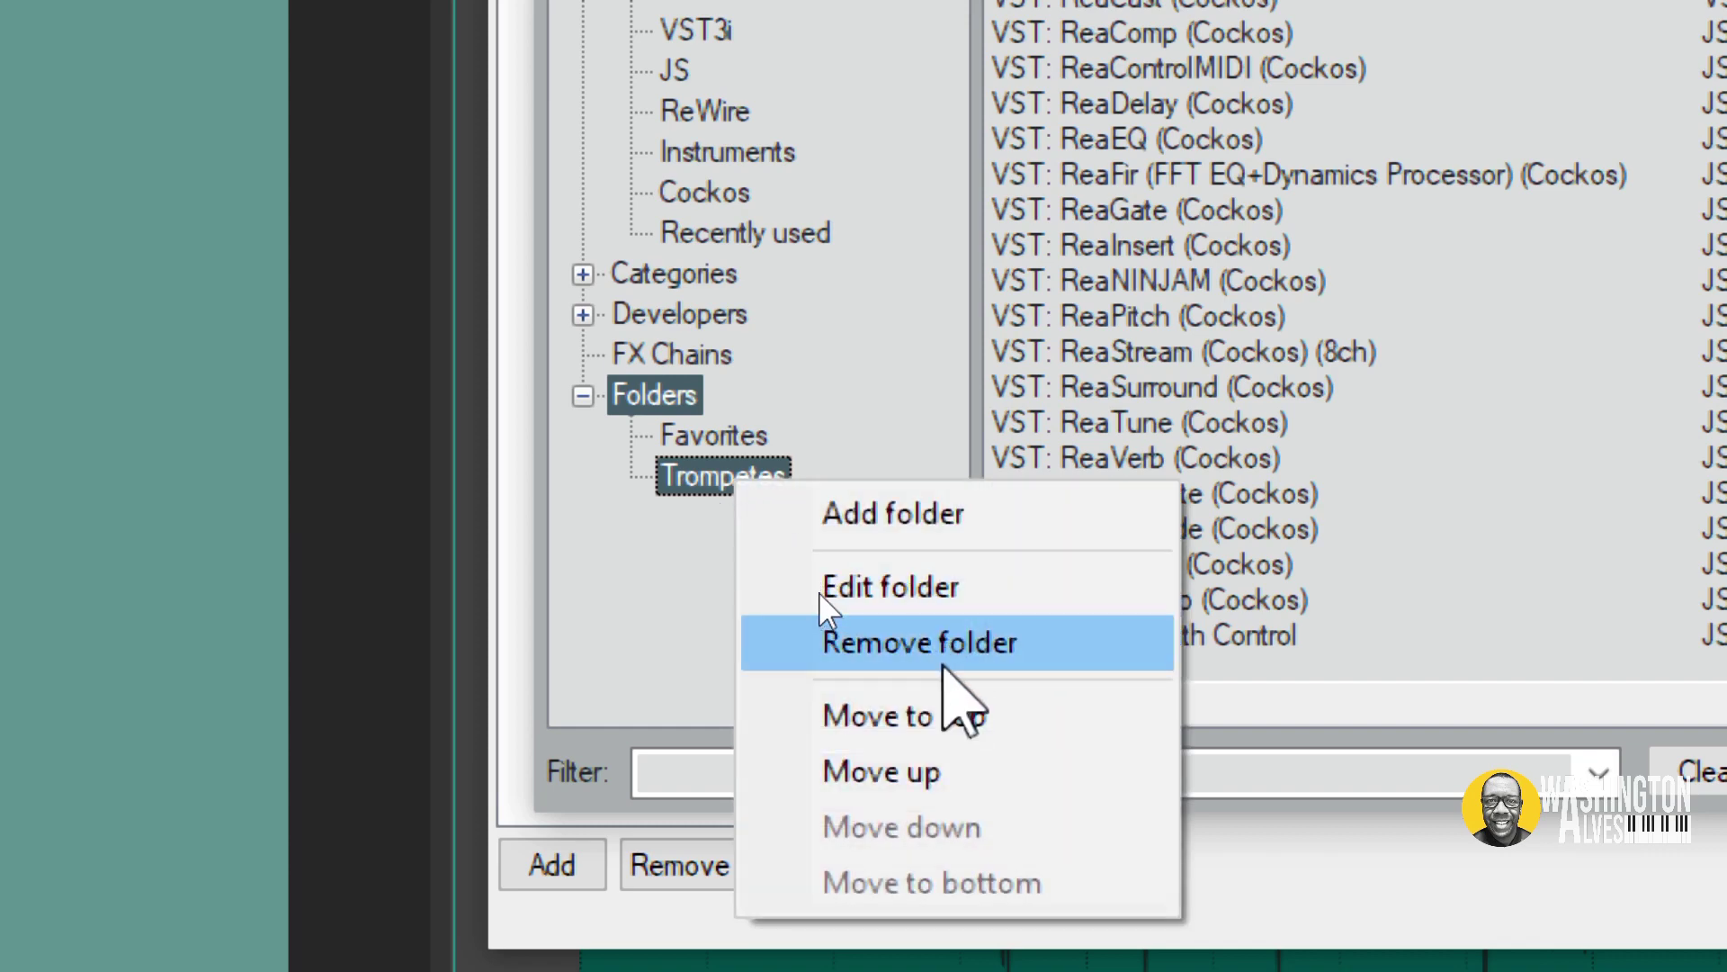
left_click(943, 643)
left_click(1005, 631)
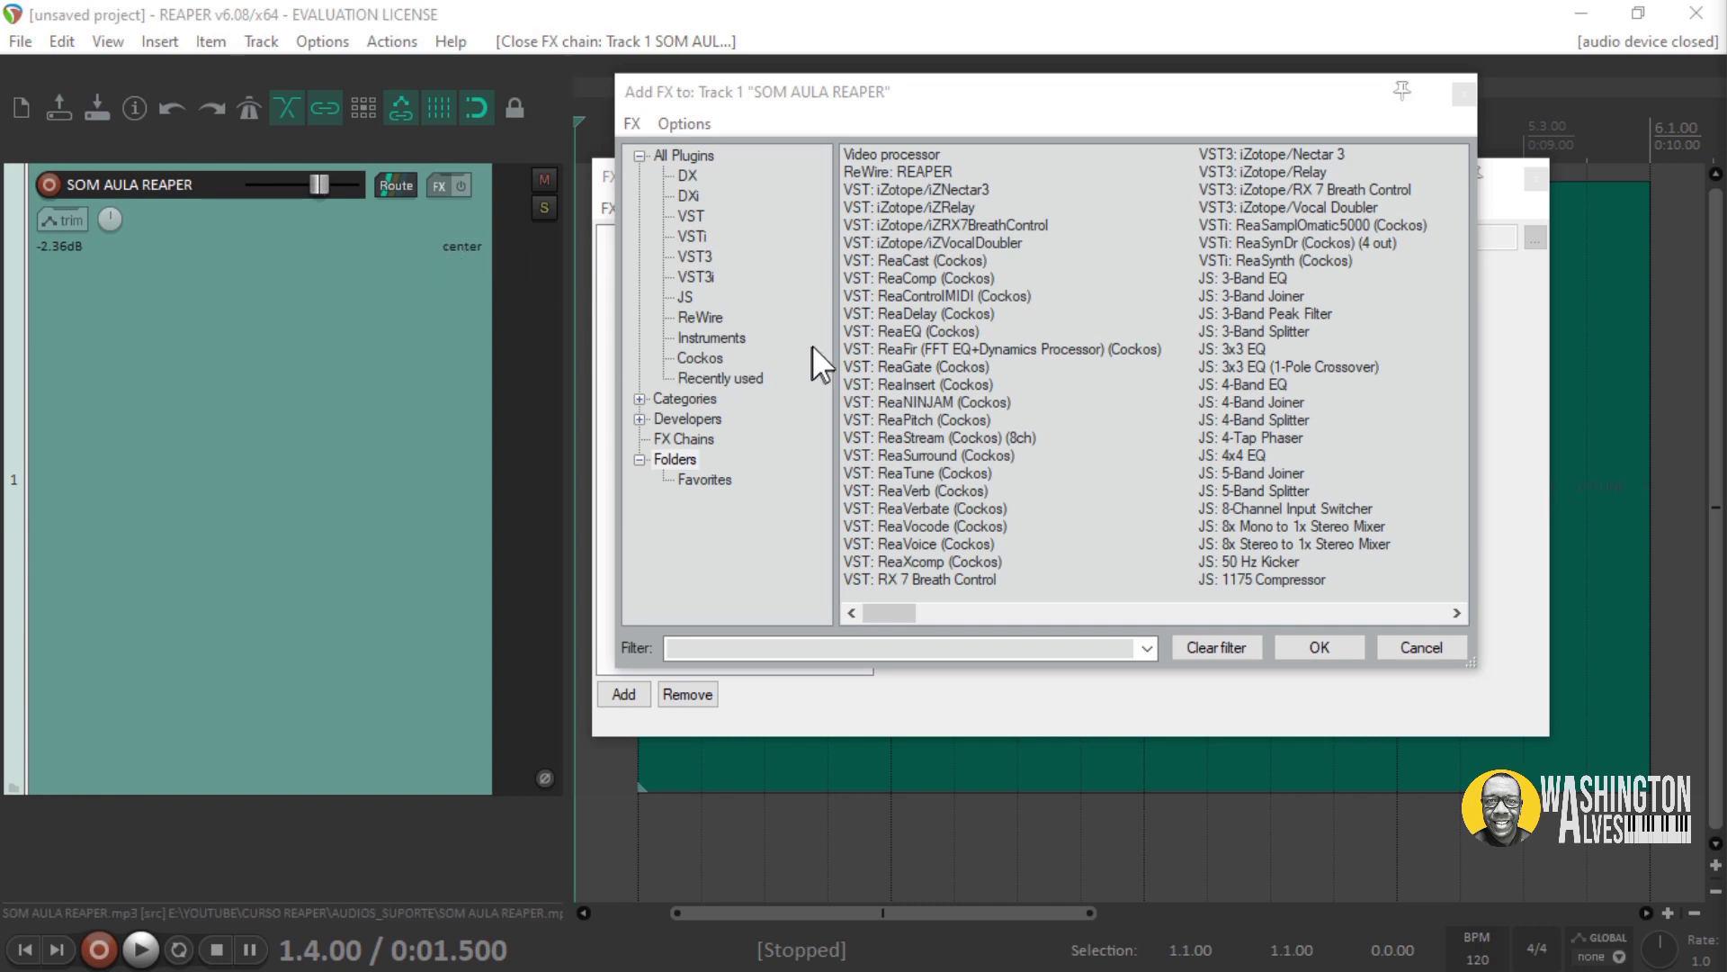
Add VST: ReaEQ (Cockos) from the Cockos plugin group to the SOM AULA REAPER track.
left_click(708, 358)
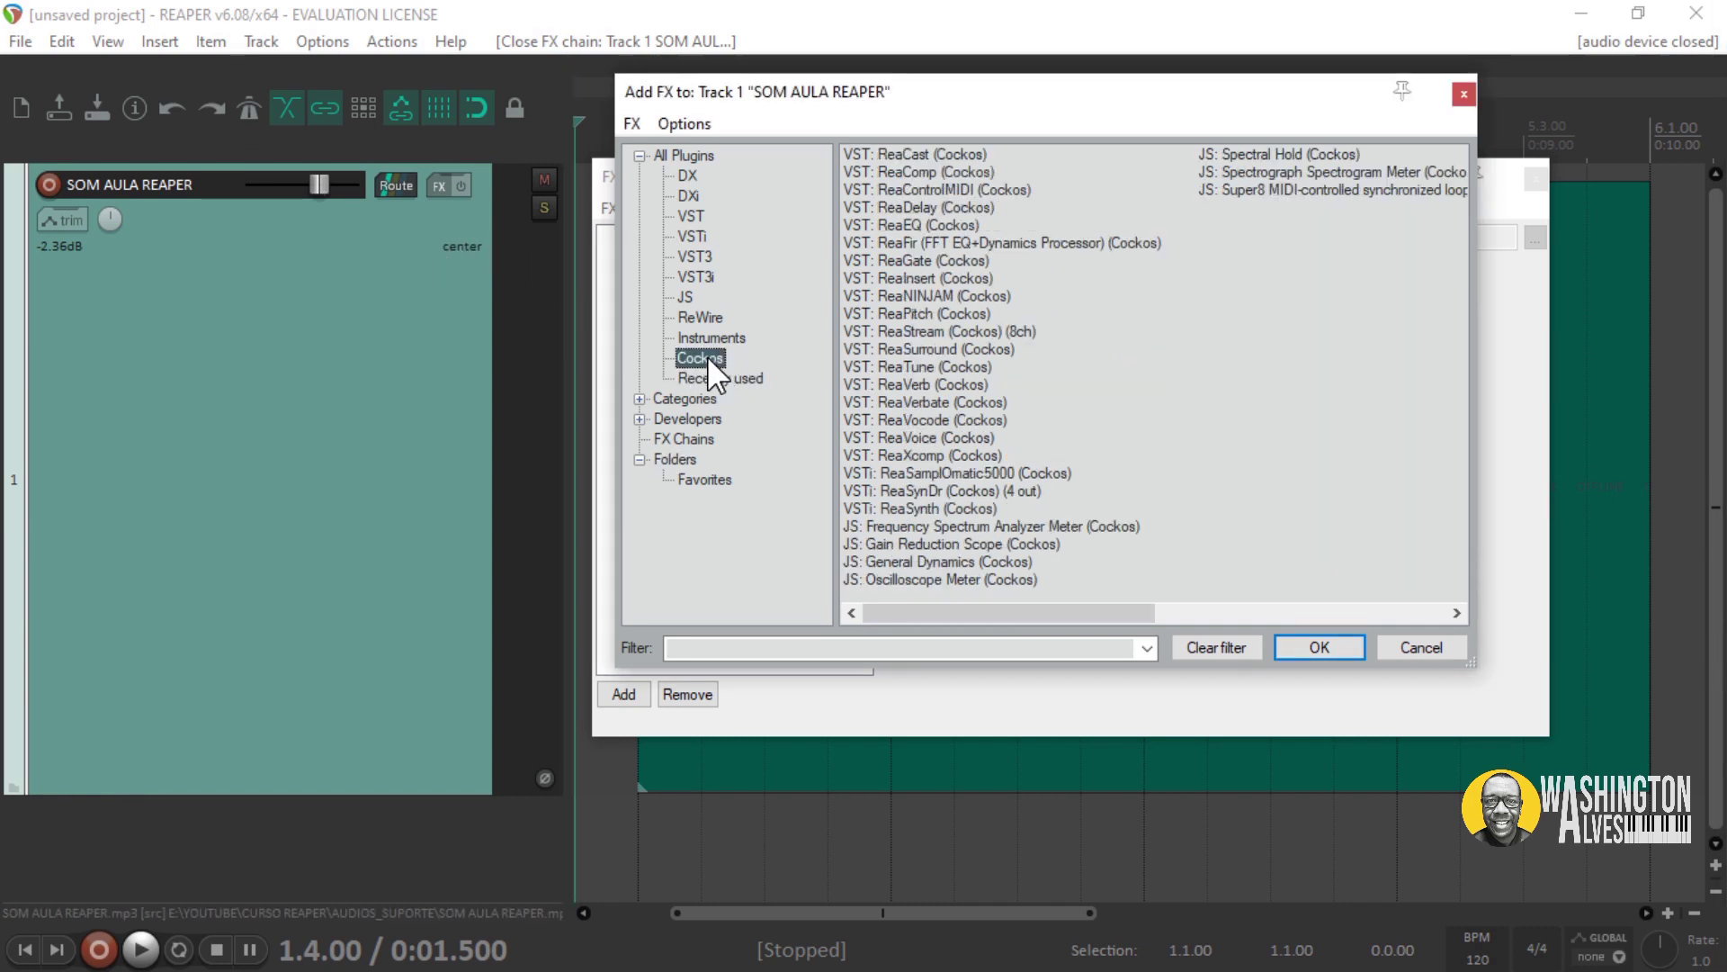
left_click(916, 225)
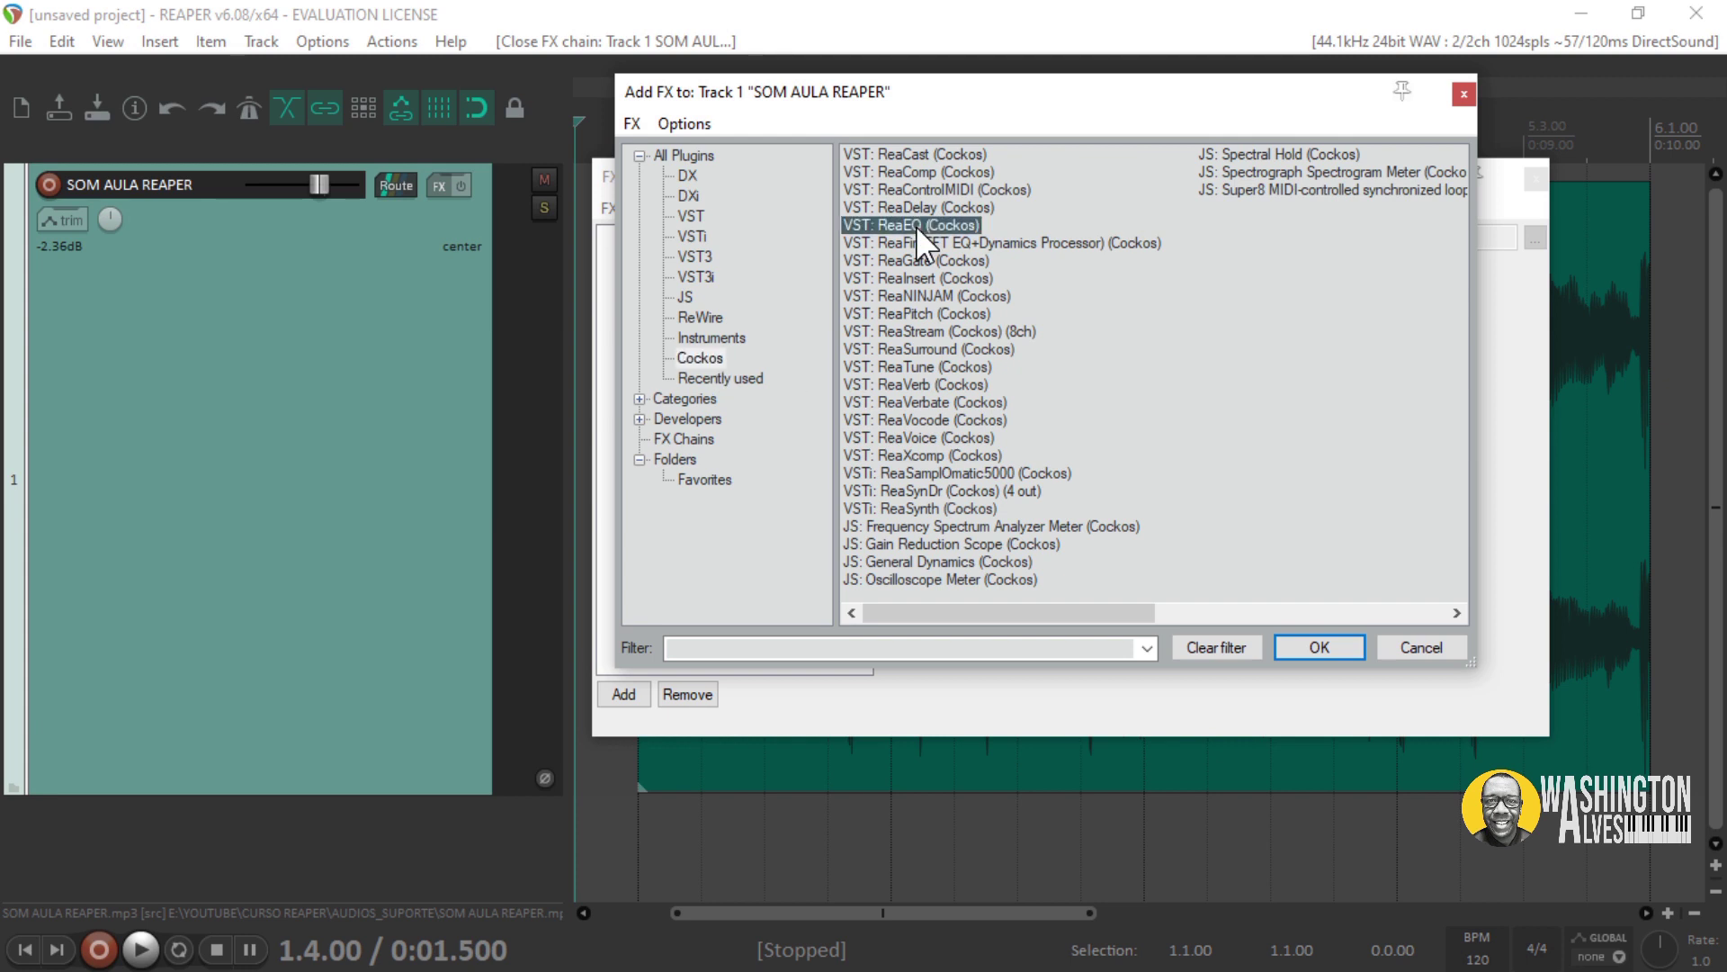
double_click(916, 225)
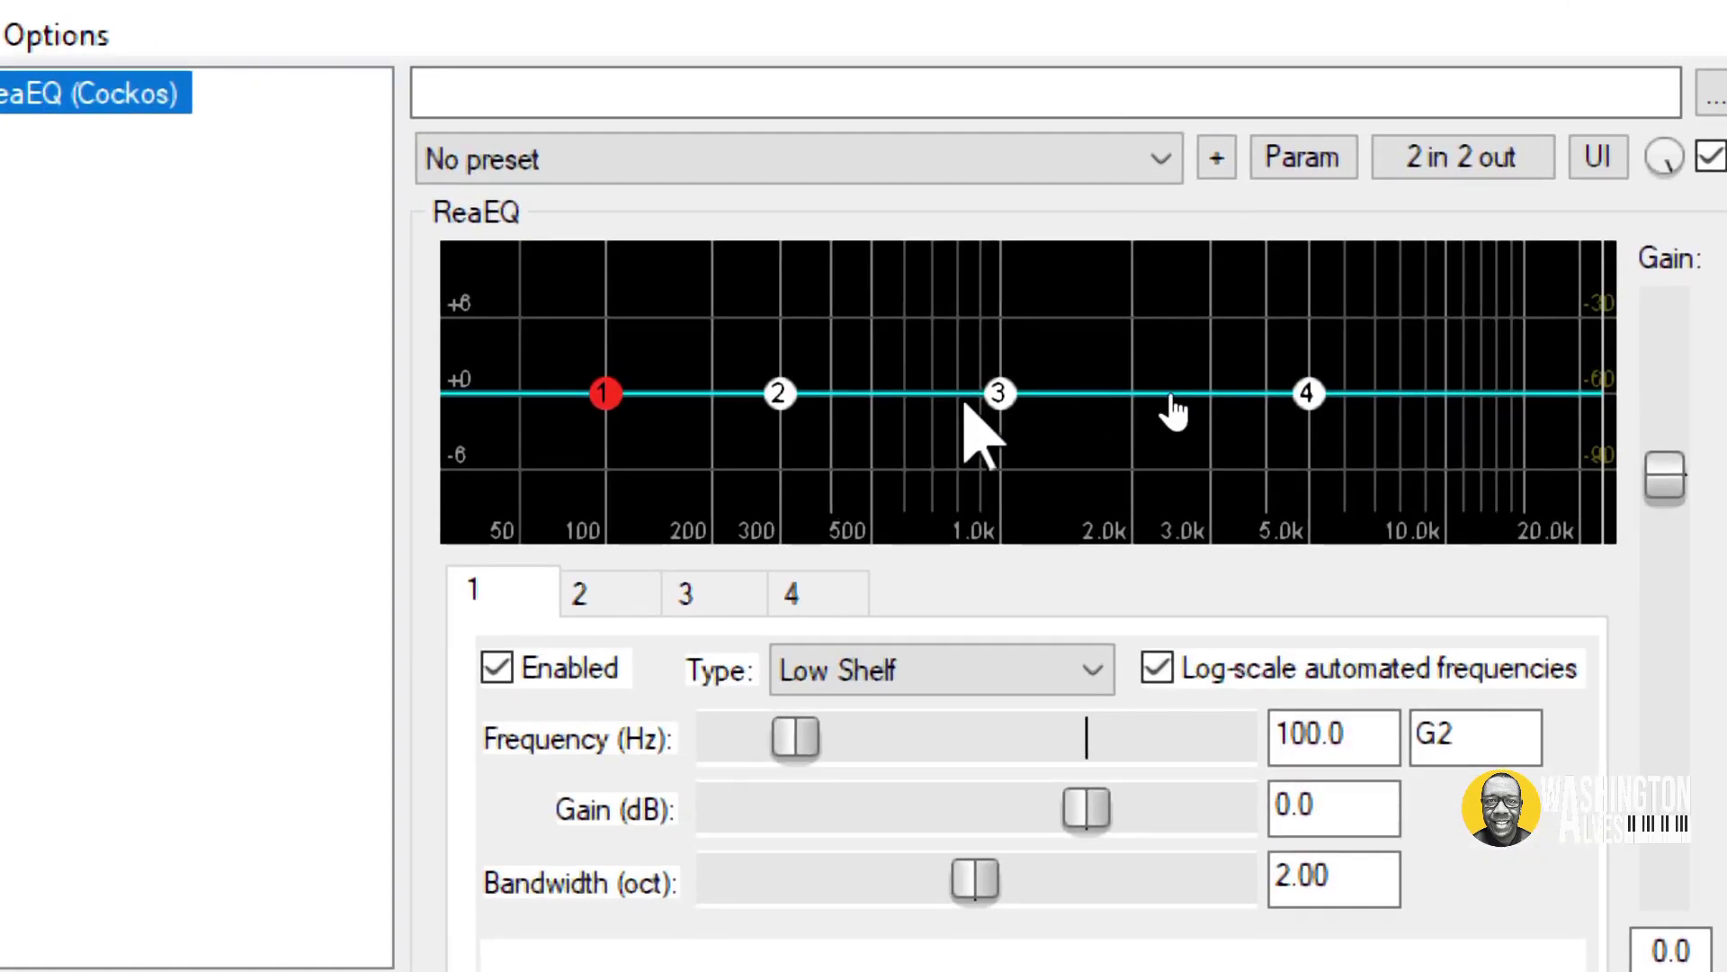
Shape the ReaEQ curve by boosting band 2, slightly cutting band 3 and raising high-shelf band 4 to about 4.8 dB.
left_click_drag(999, 393, 1012, 304)
left_click_drag(1021, 331, 1021, 338)
left_click_drag(779, 394, 766, 347)
left_click_drag(1017, 337, 1041, 414)
left_click_drag(1307, 393, 1307, 335)
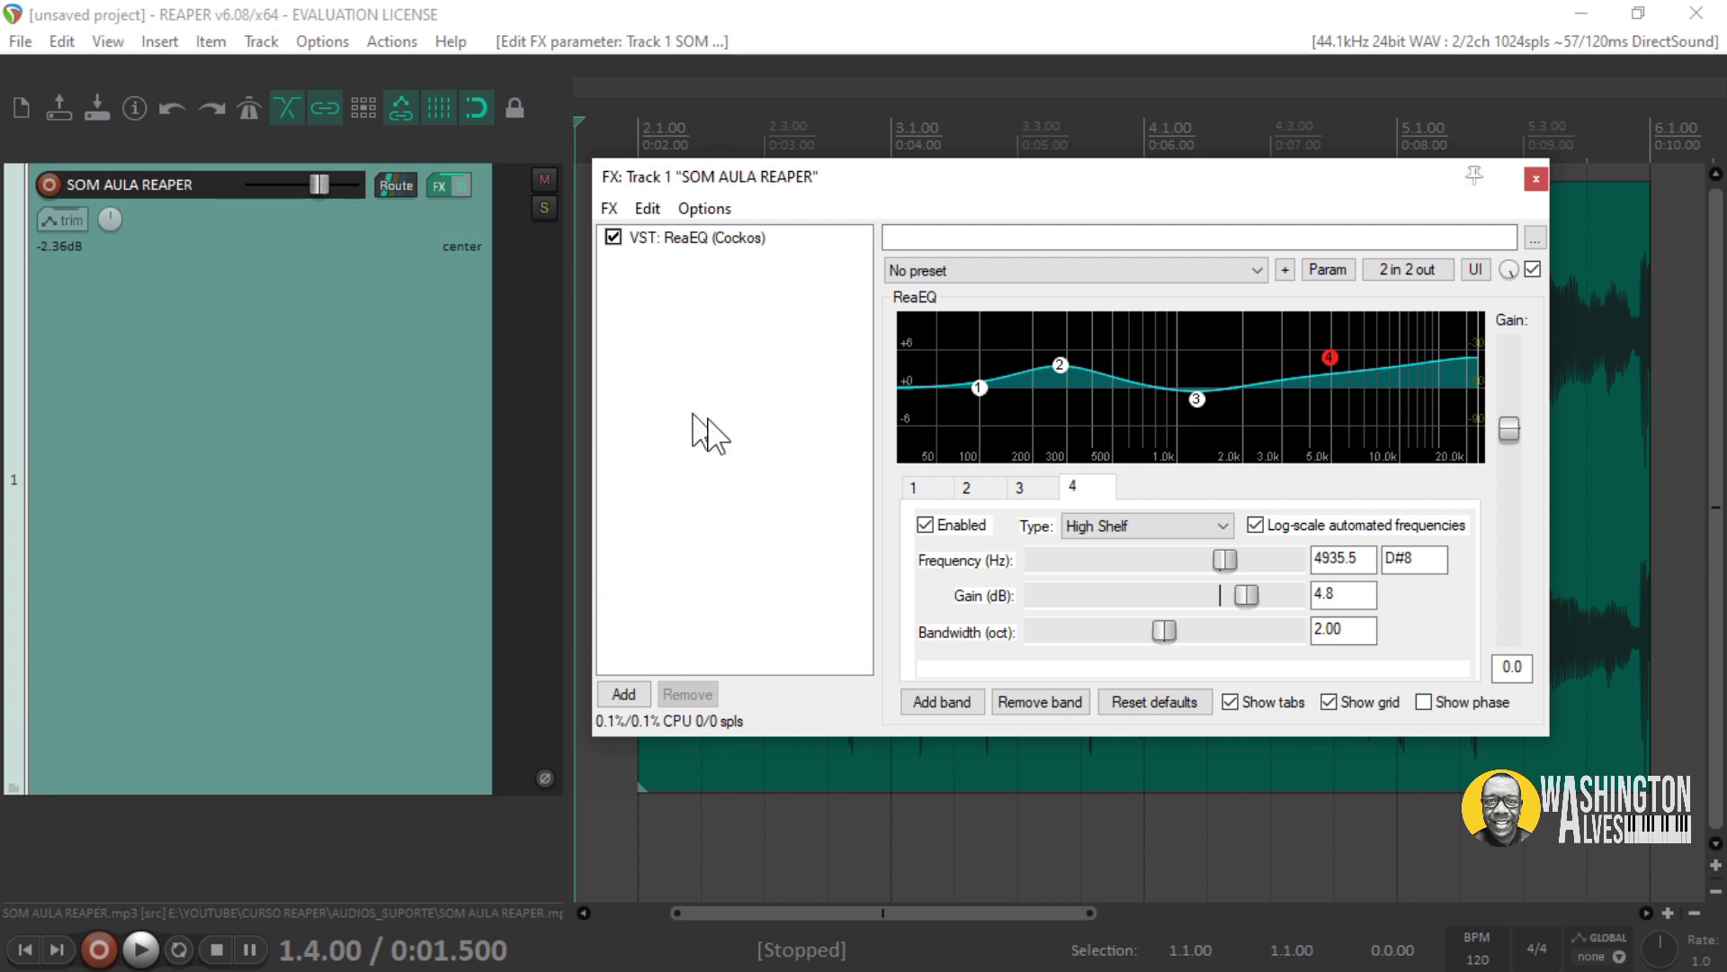
Add VST: ReaDelay (Cockos) after ReaEQ in the track's effects chain.
double_click(731, 381)
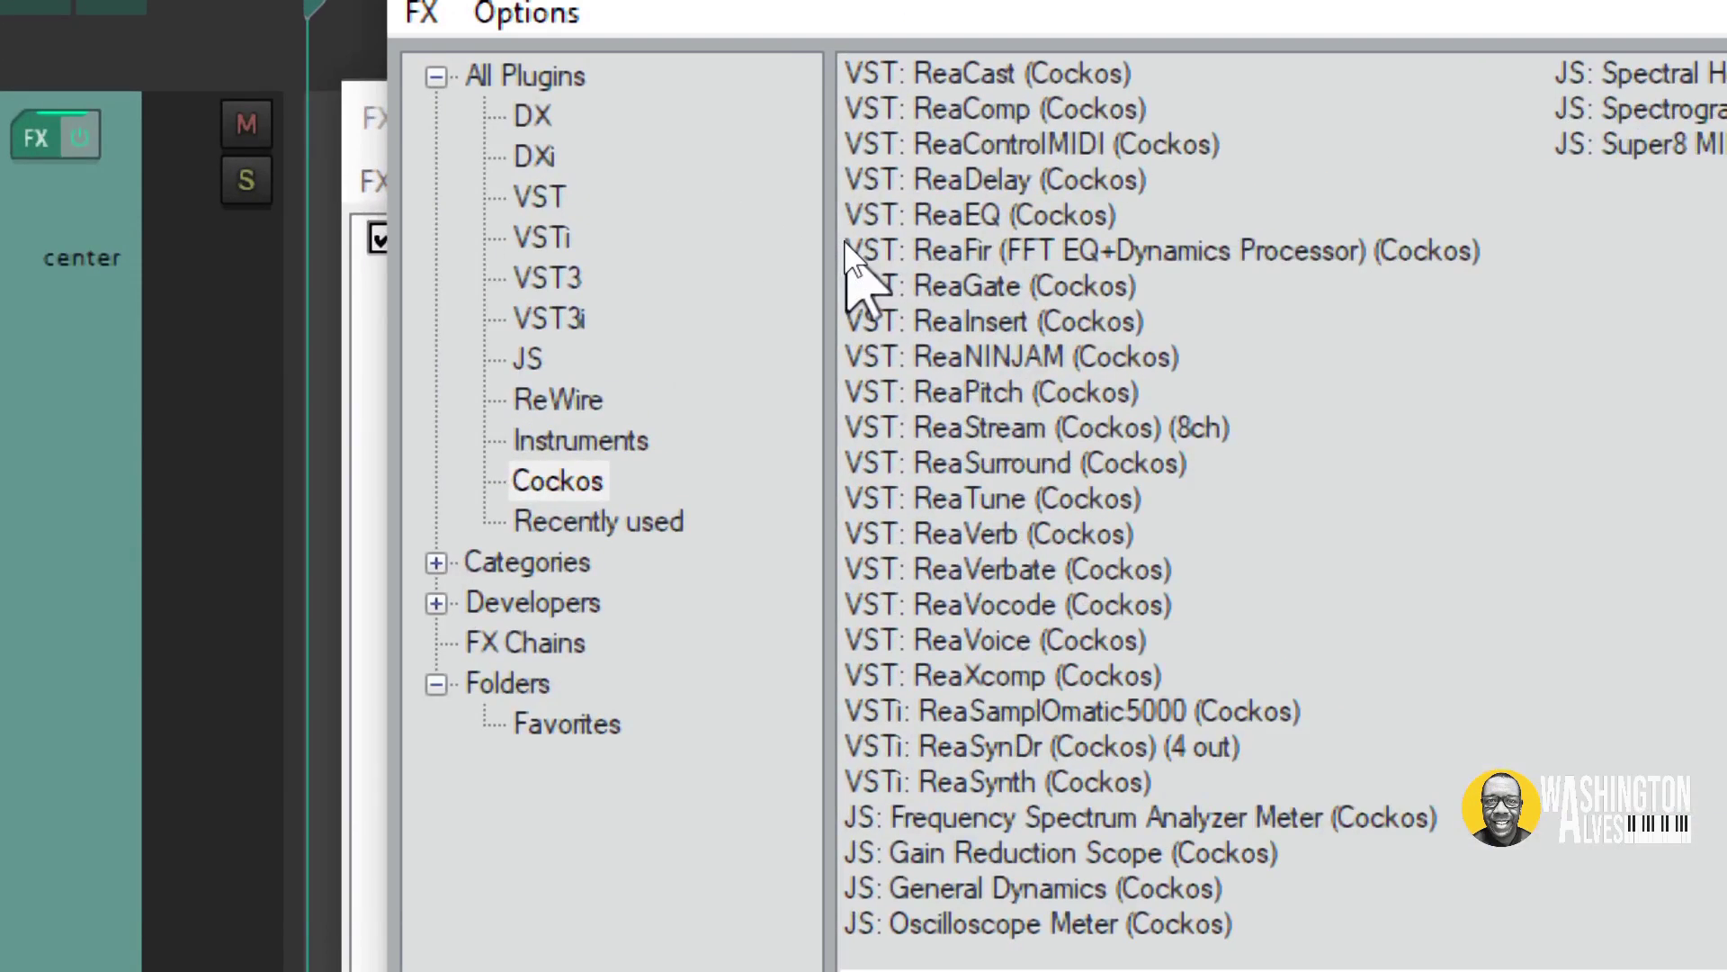
left_click(1019, 177)
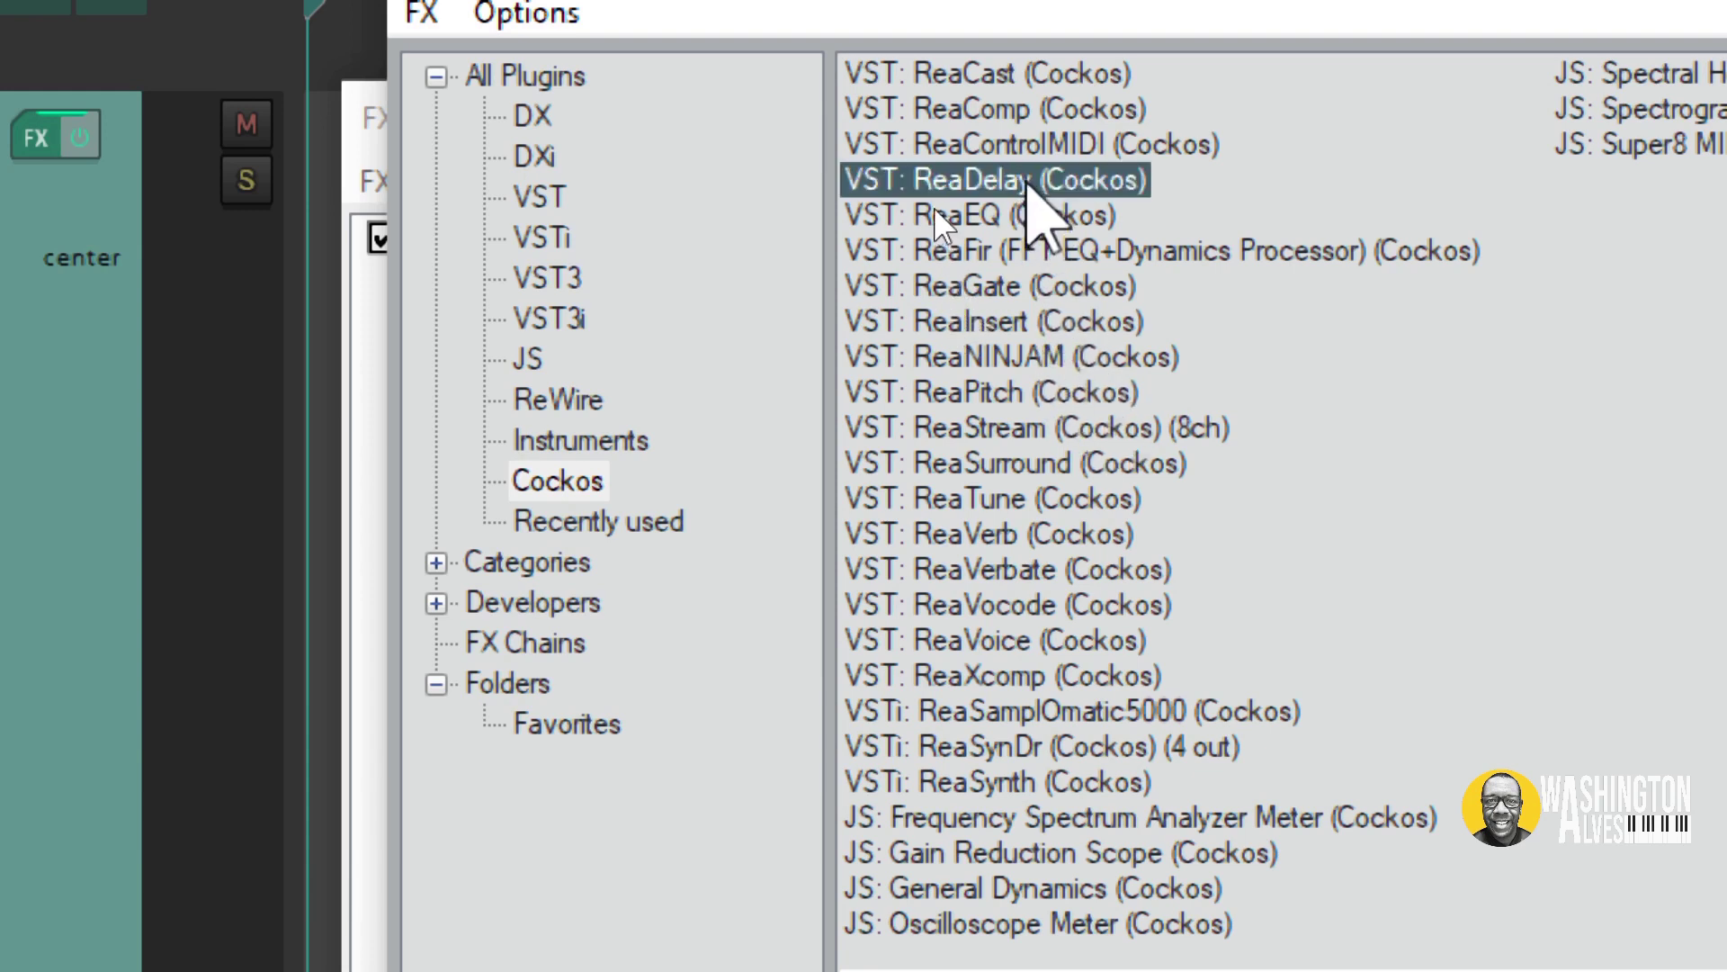
double_click(1025, 179)
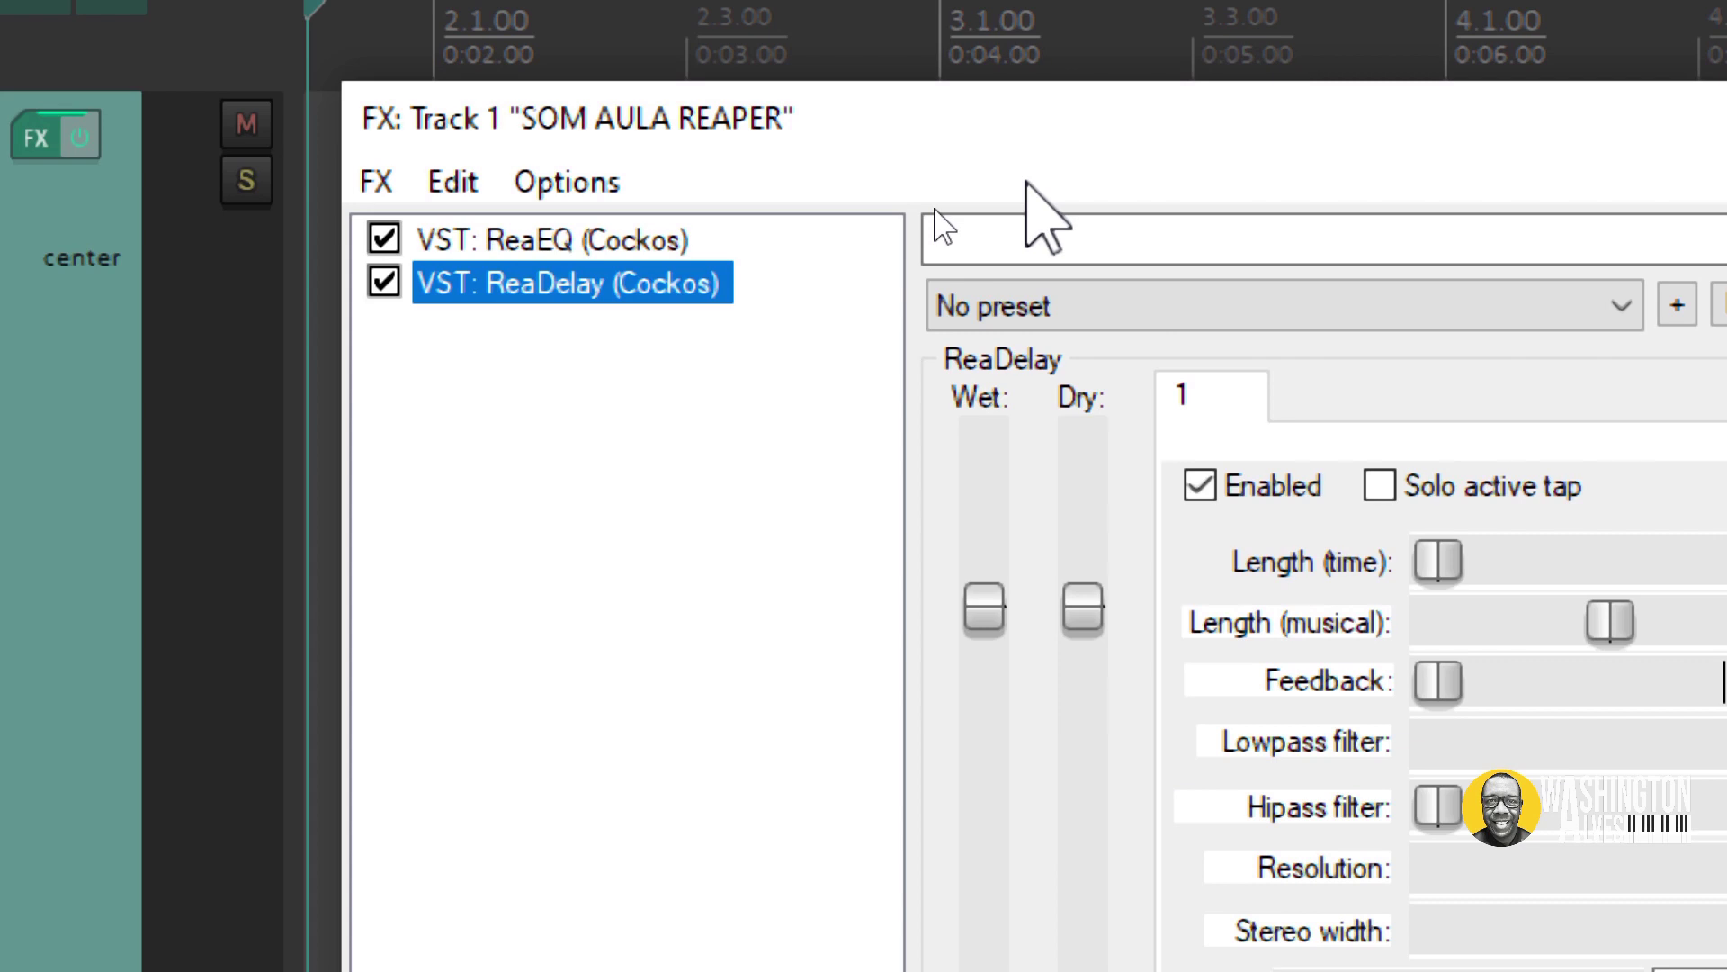
Add VST: ReaGate (Cockos) from the Cockos plugin group after ReaDelay in the track's effects chain.
double_click(576, 506)
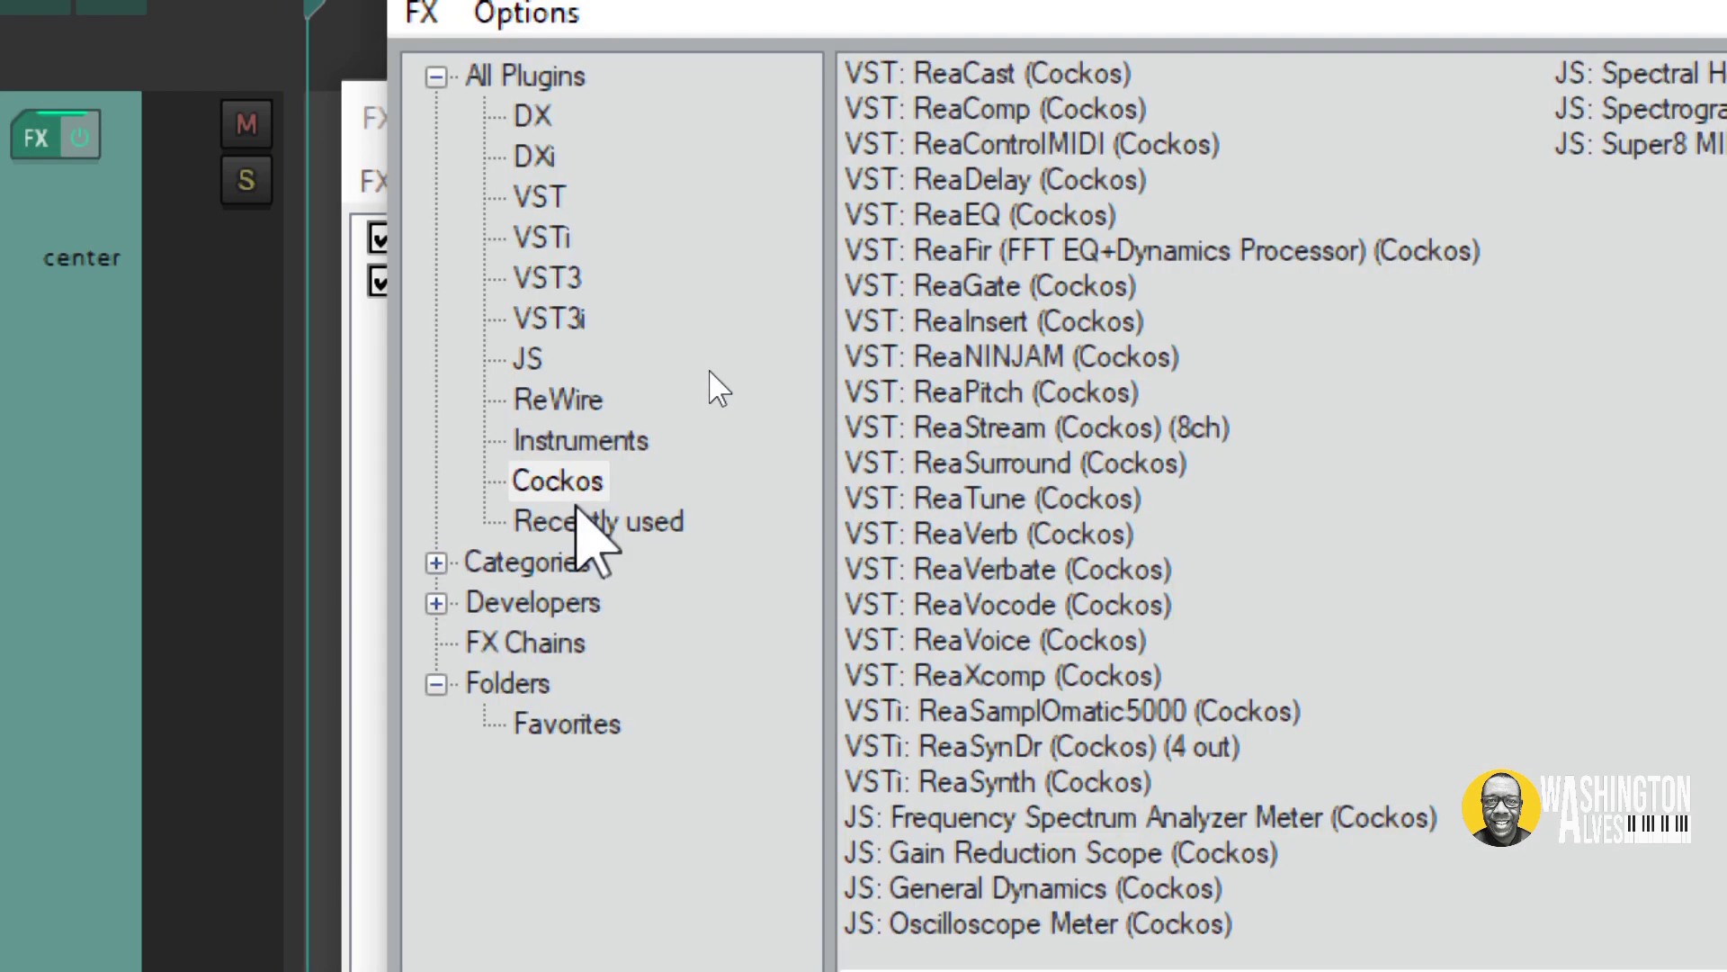
double_click(965, 269)
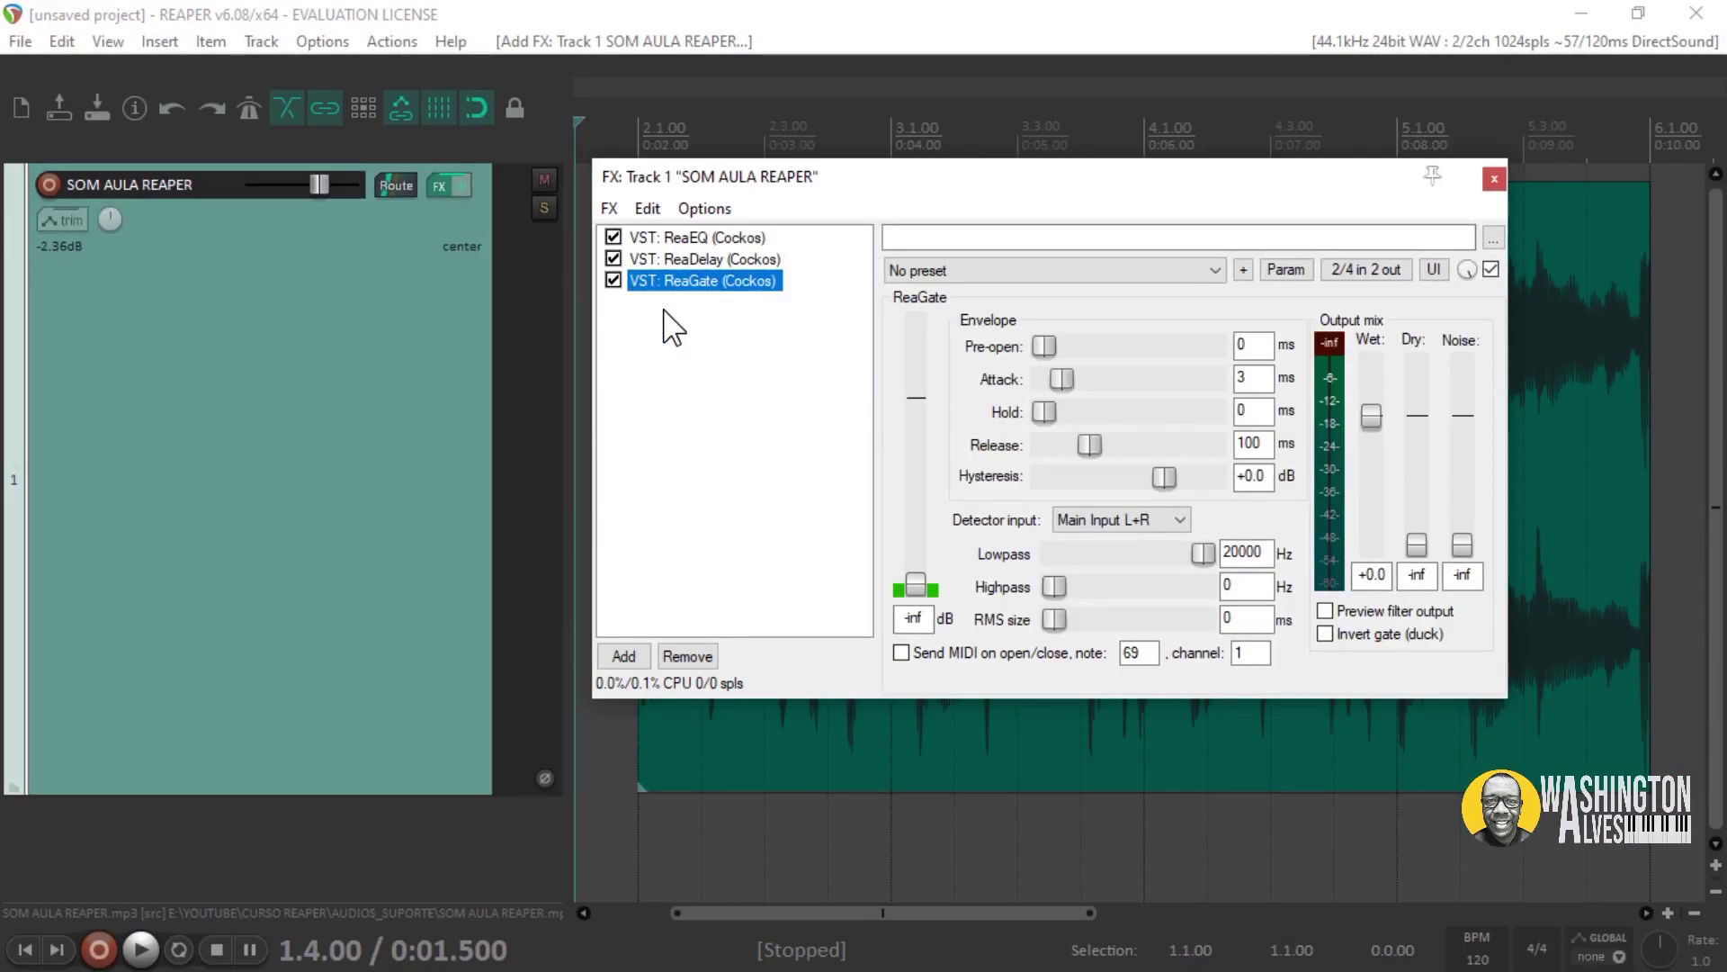
Reshape the ReaEQ curve by cutting band 2 and boosting band 3 to about 4.8 dB near 922 Hz.
left_click(710, 238)
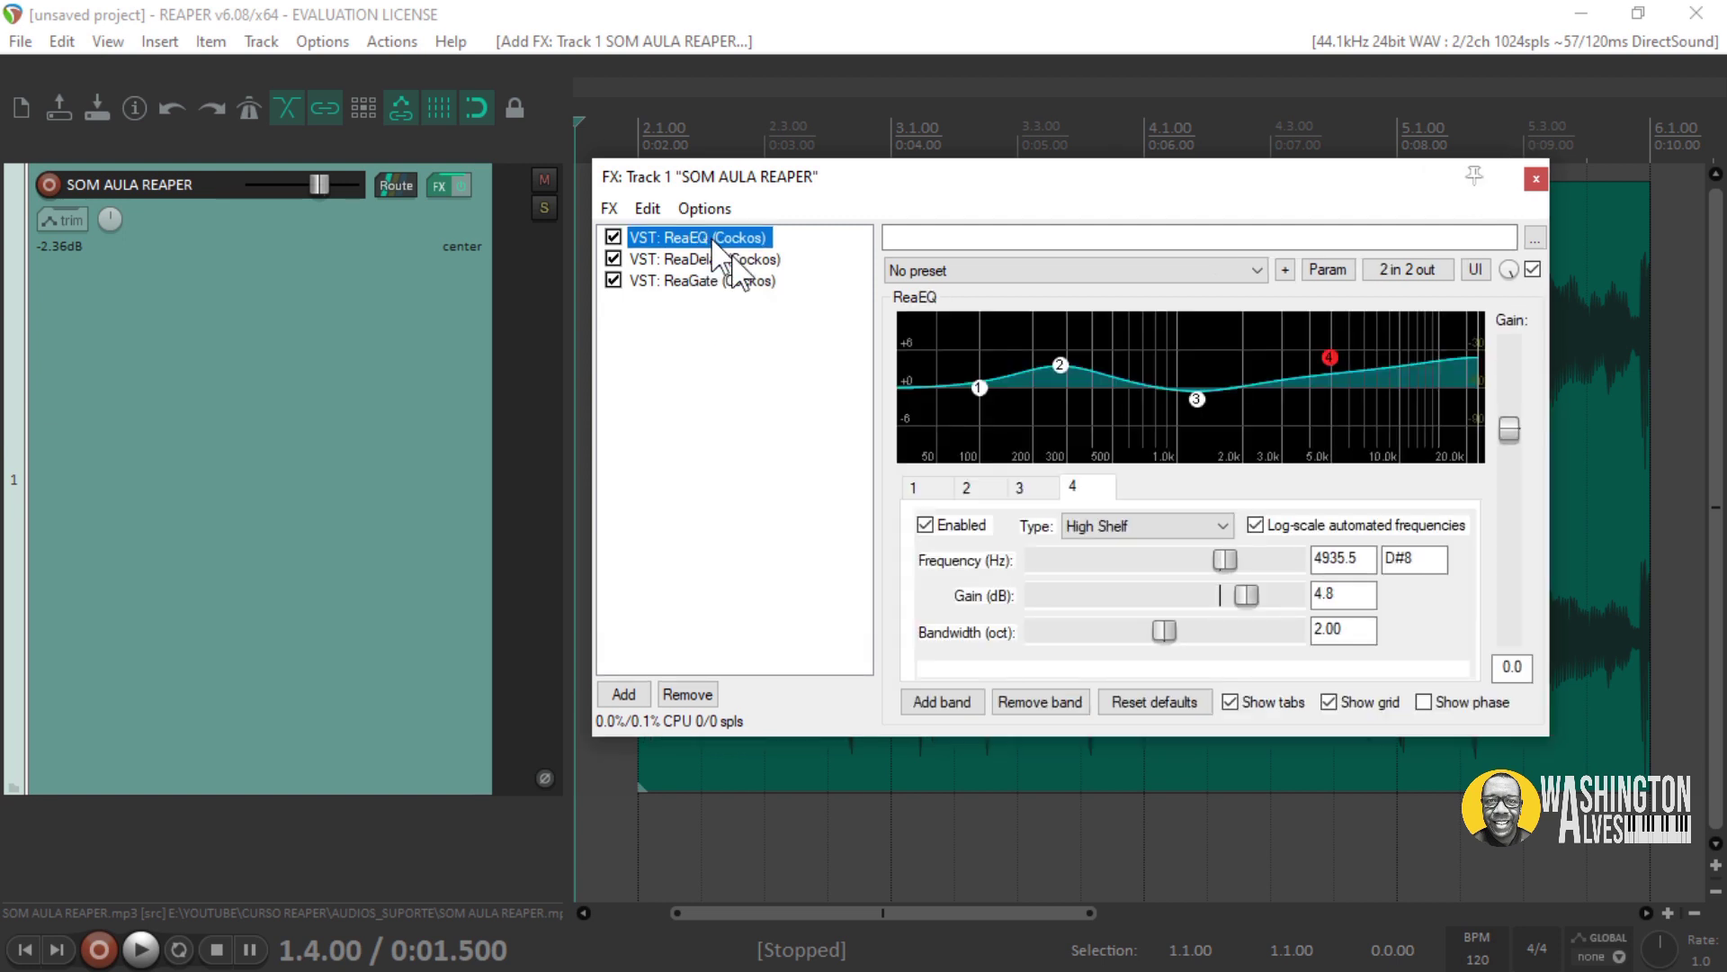
left_click_drag(1057, 365, 1072, 425)
left_click_drag(1197, 399, 1169, 358)
Lower ReaDelay's wet level to about -2.1 and raise ReaGate's threshold to about -24.5 dB.
left_click(765, 260)
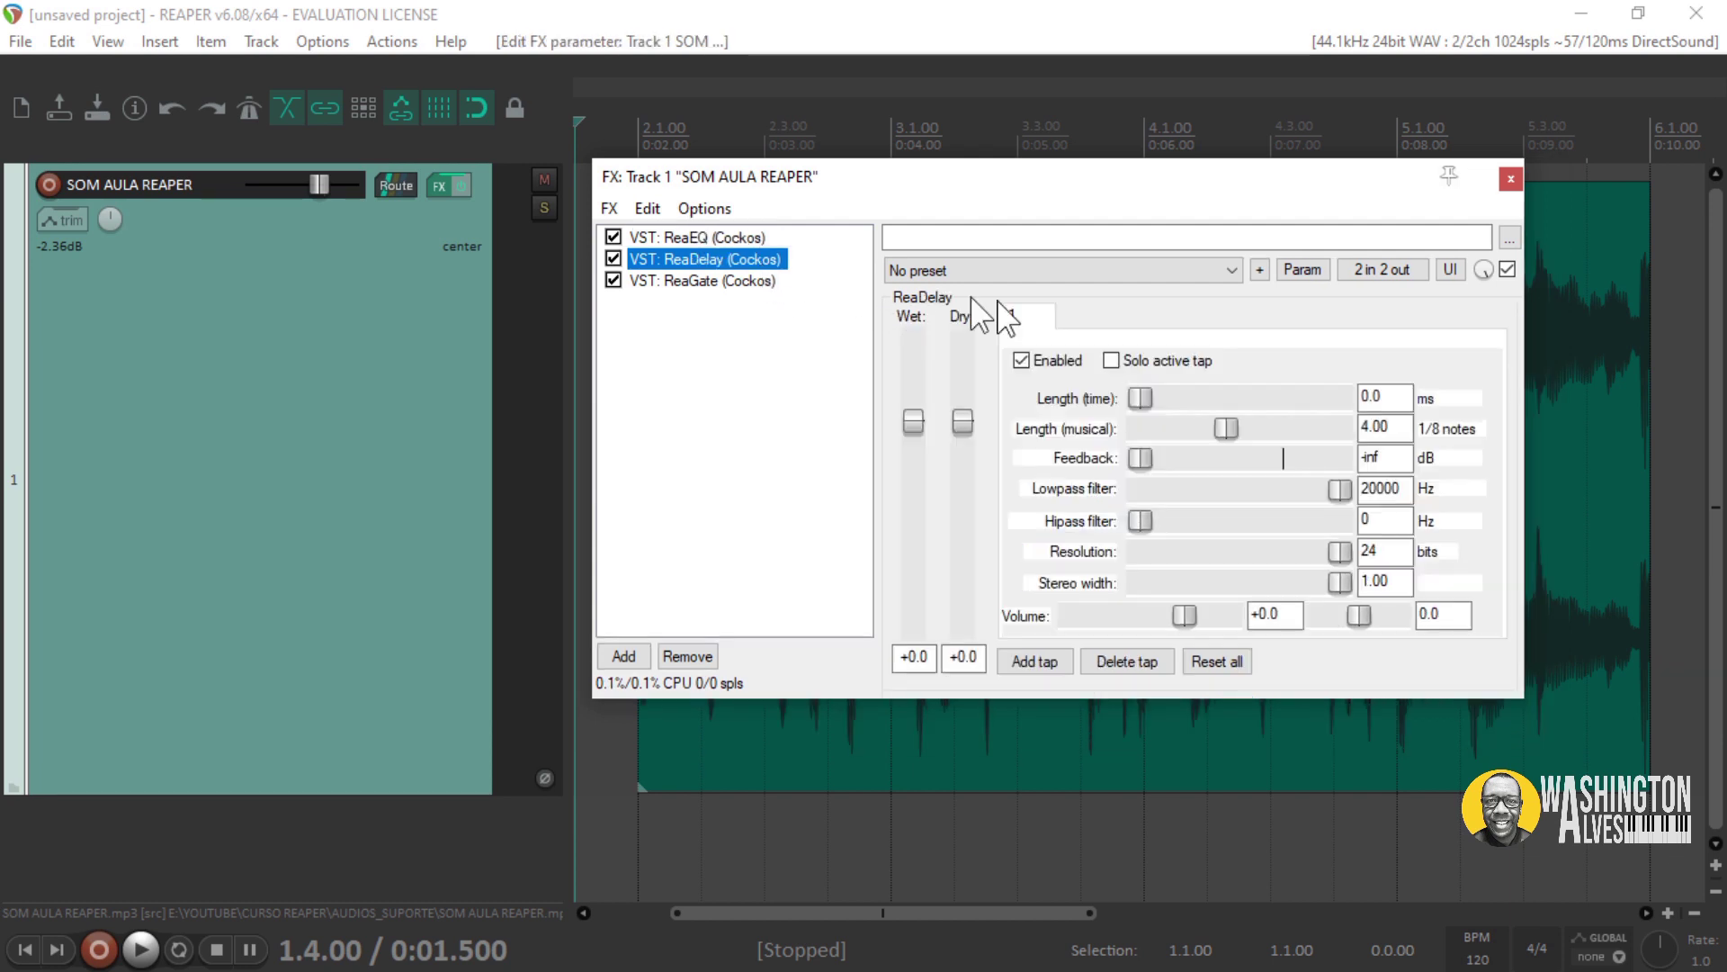
left_click(722, 237)
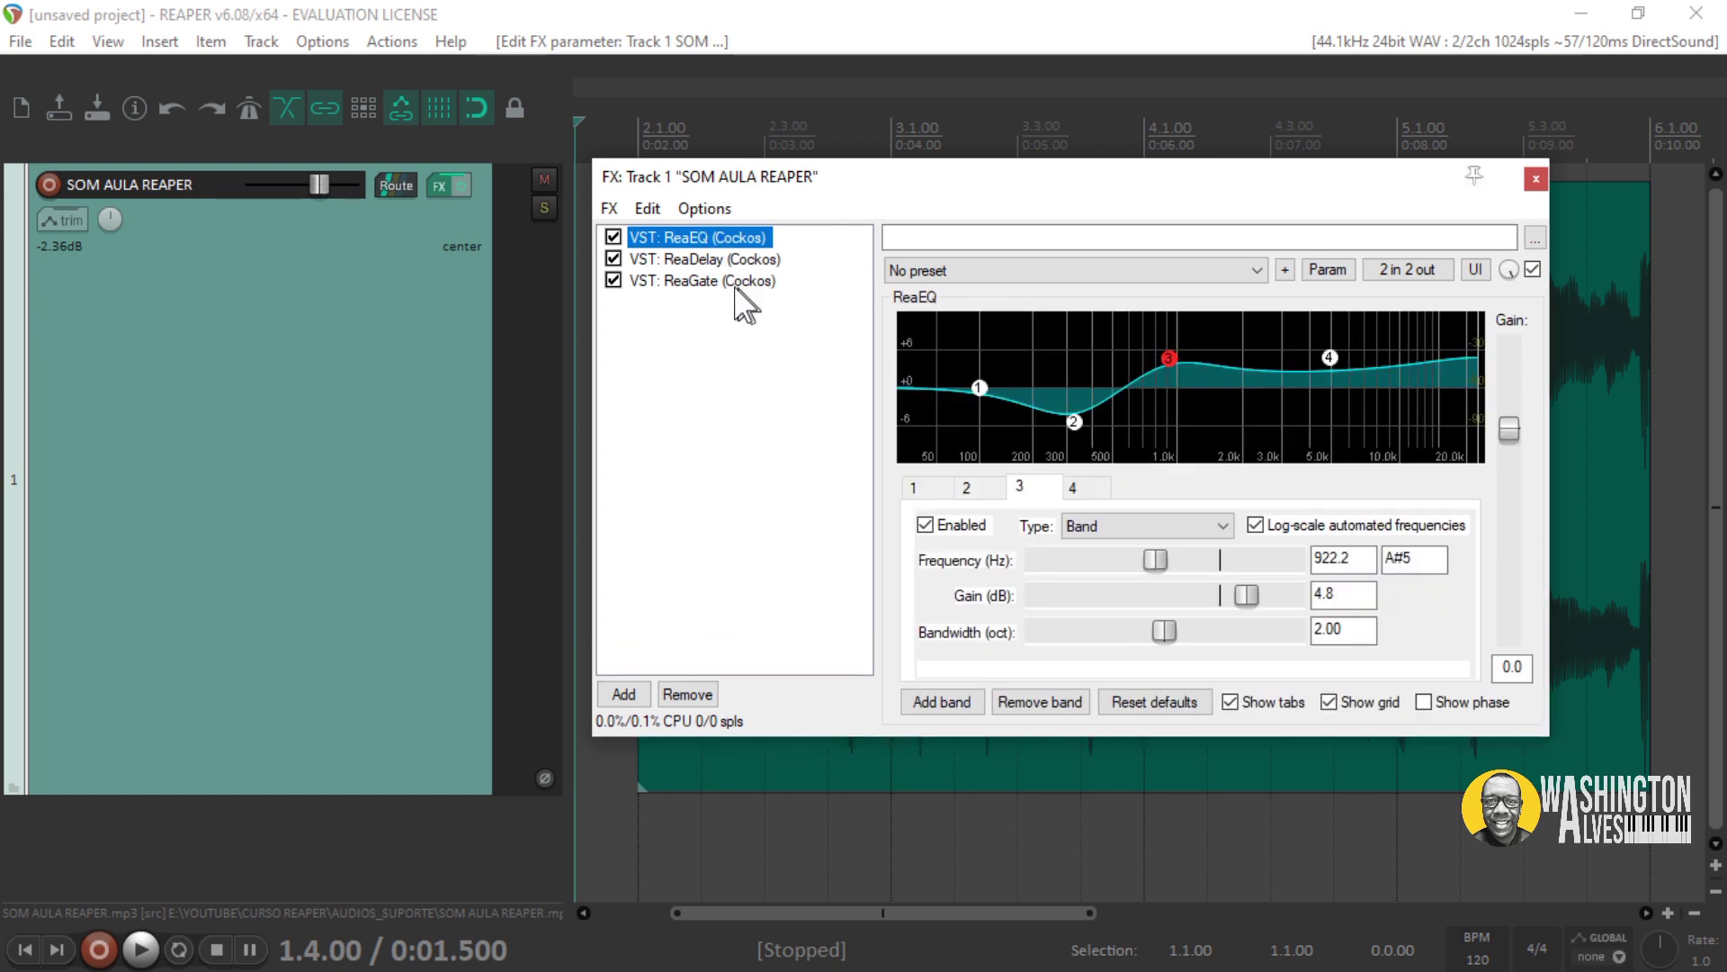
left_click(714, 261)
mouse_move(912, 423)
left_mouse_down()
mouse_move(908, 482)
mouse_move(903, 433)
left_mouse_up()
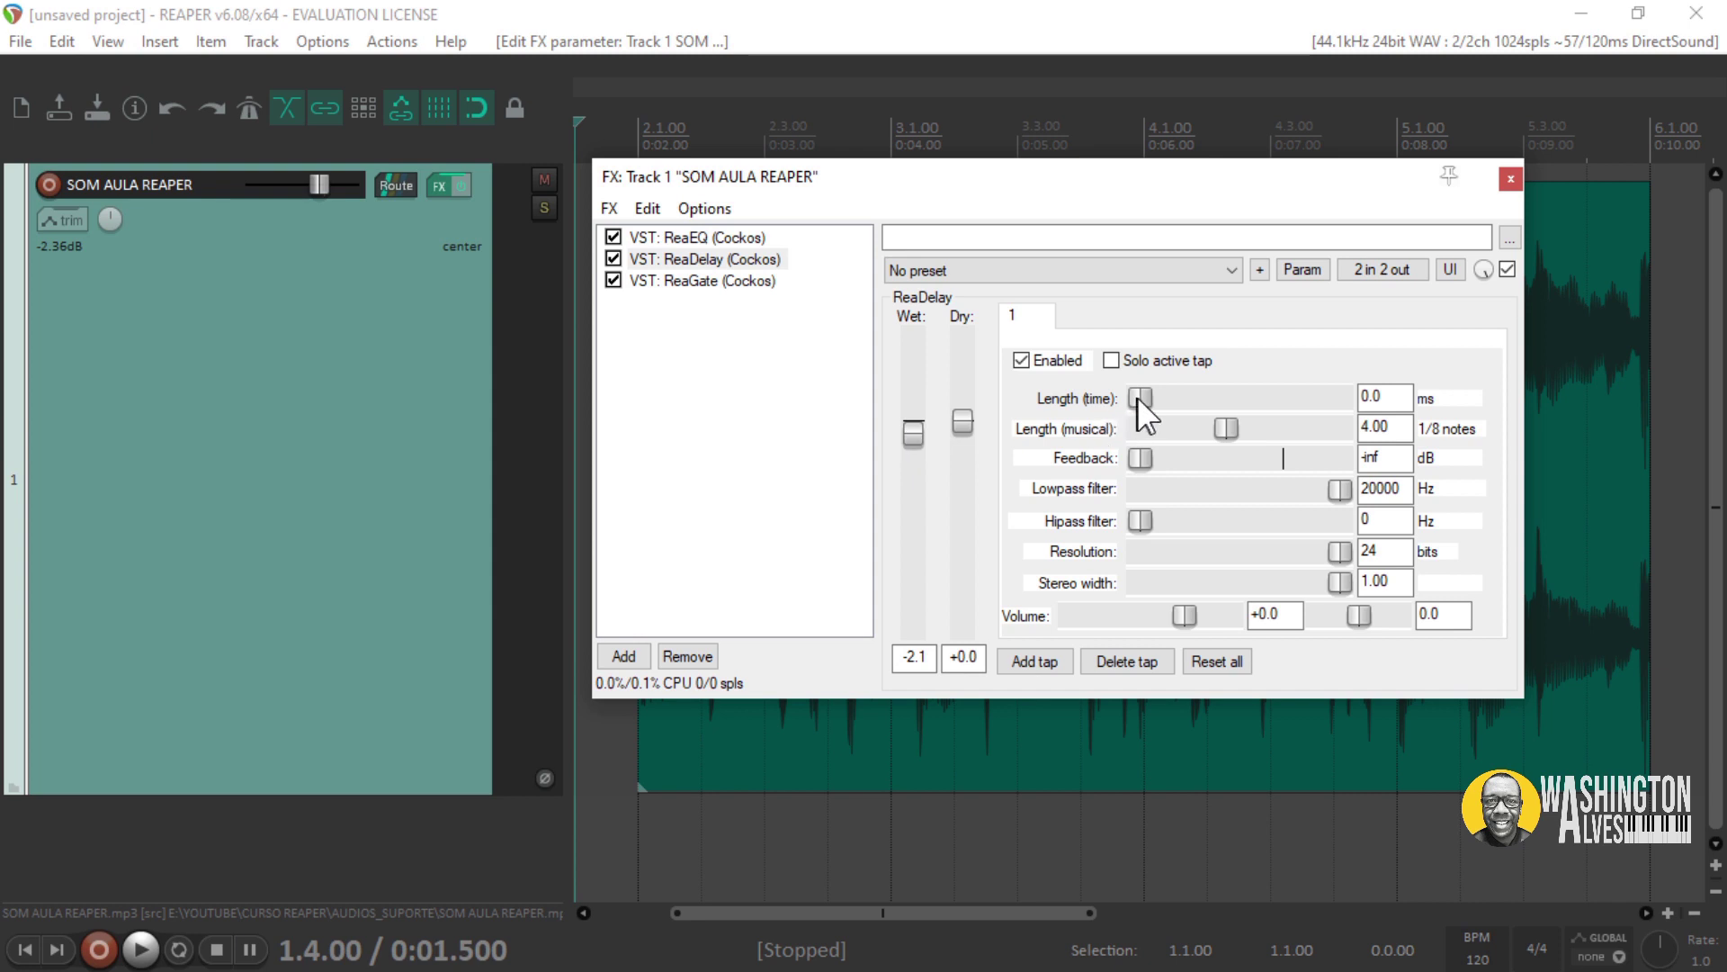
left_click(681, 281)
left_click_drag(922, 608, 916, 504)
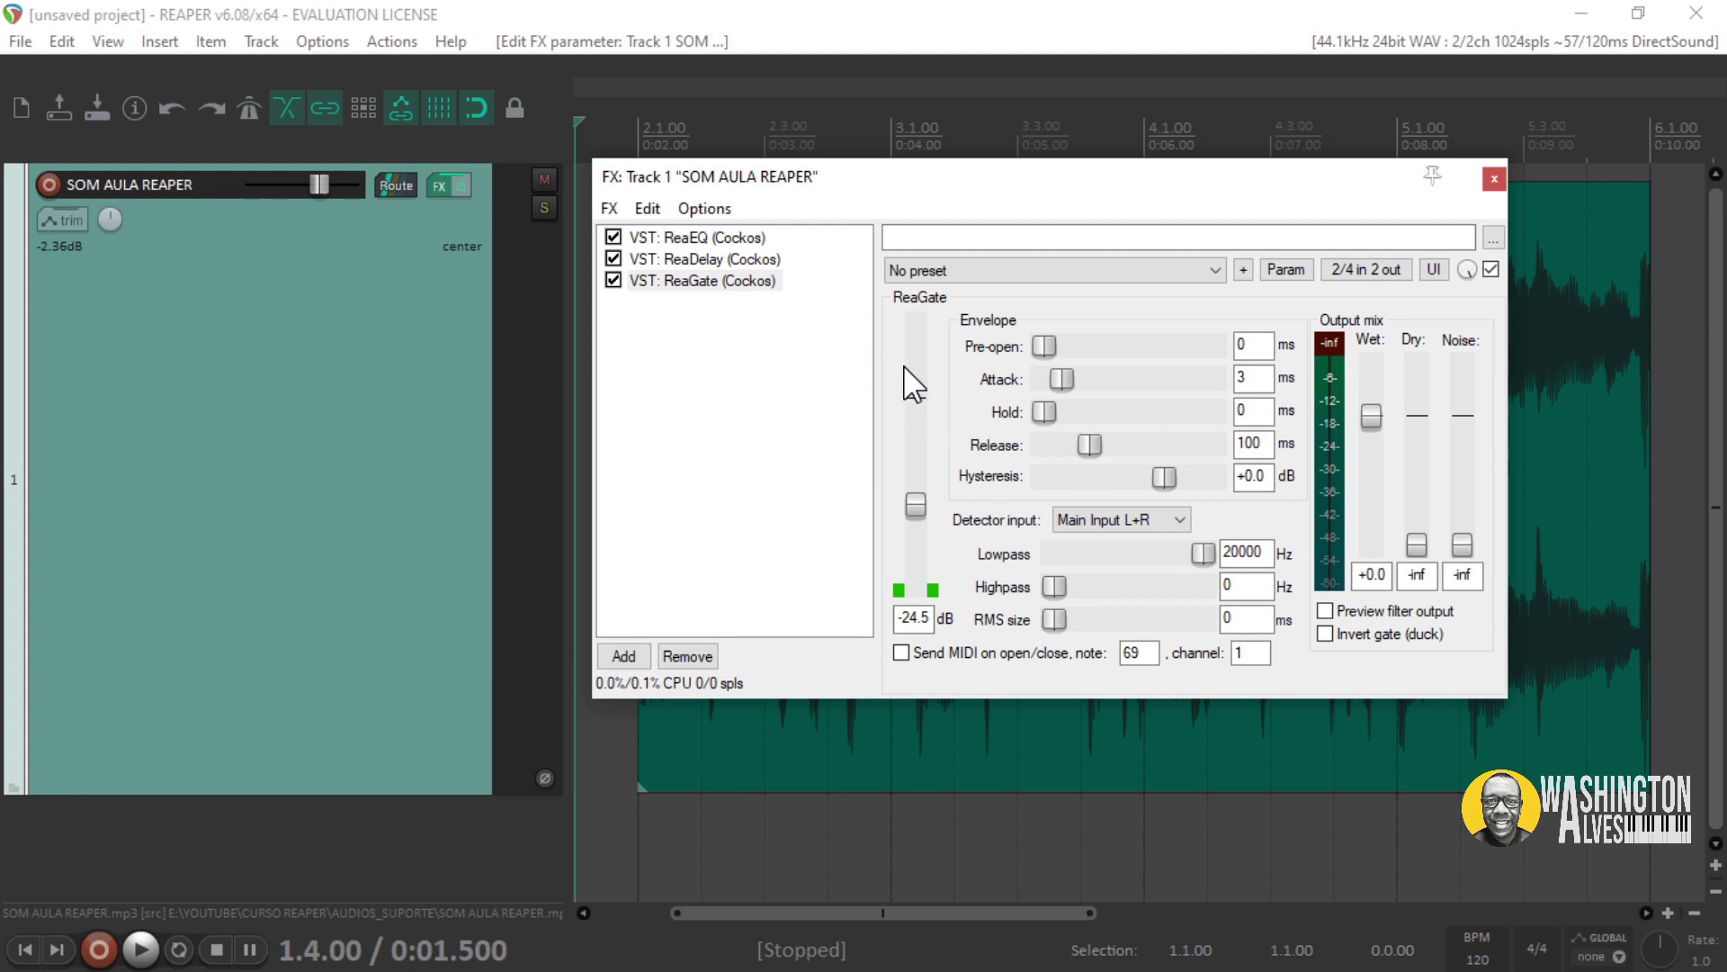
left_click(733, 374)
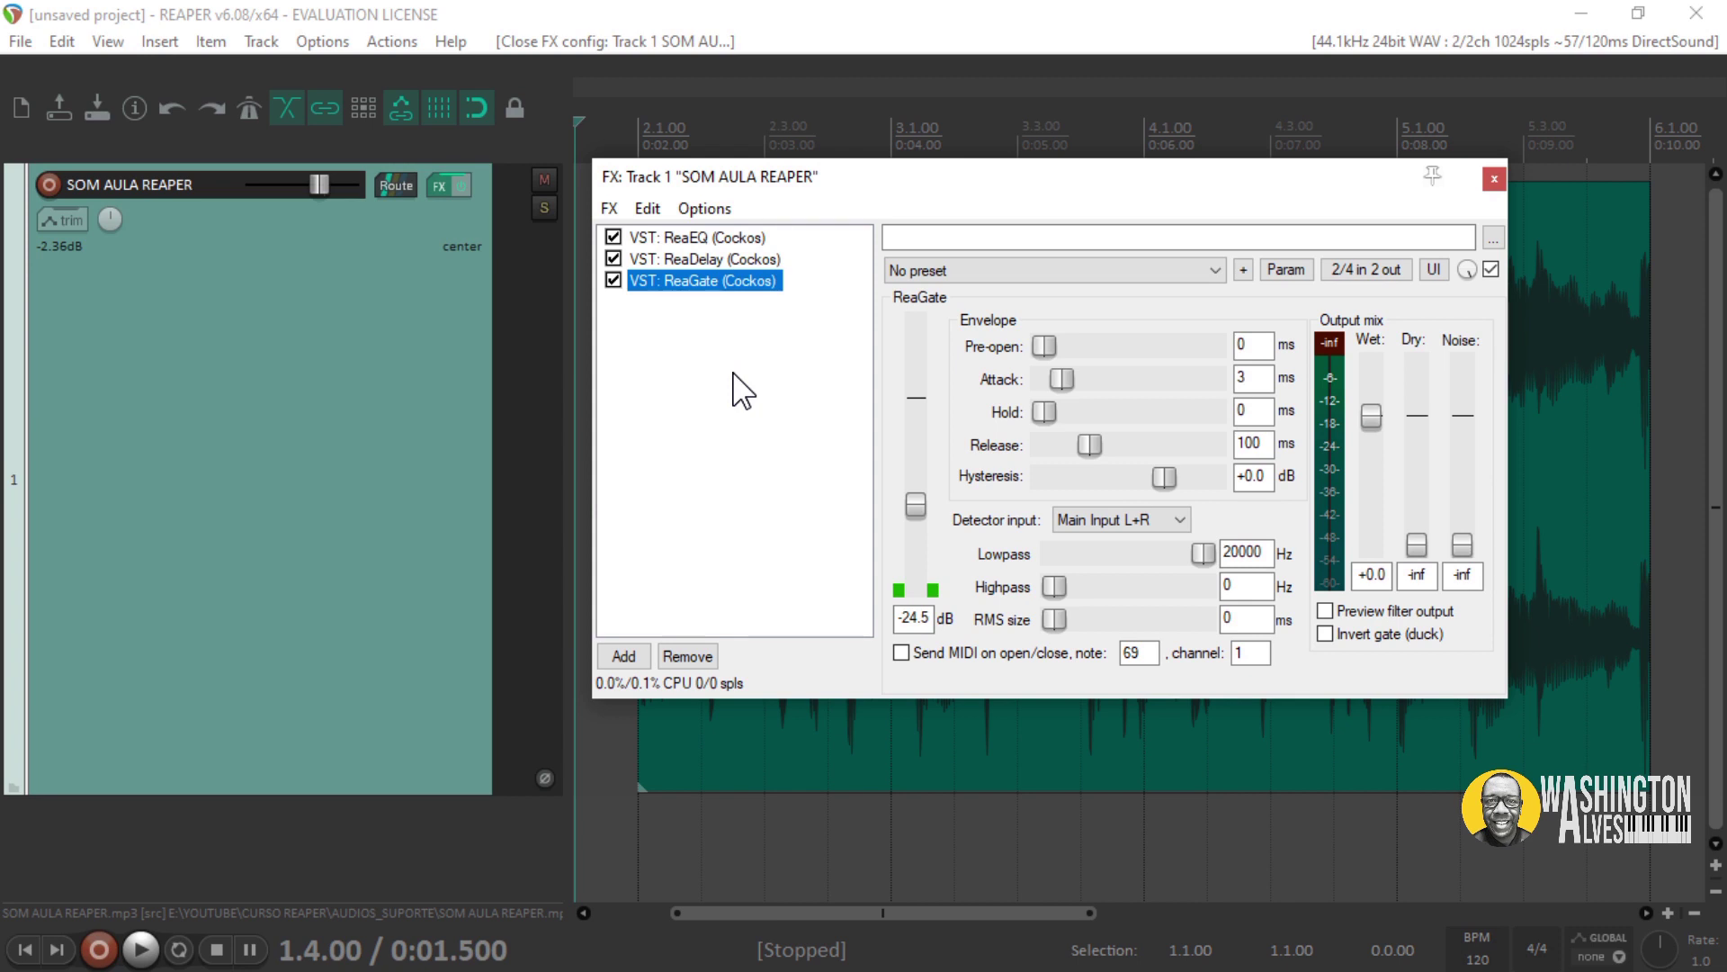
Float ReaGate, ReaDelay and ReaEQ in separate windows and spread them out so all three can be used together.
double_click(691, 280)
left_click_drag(1305, 25, 215, 486)
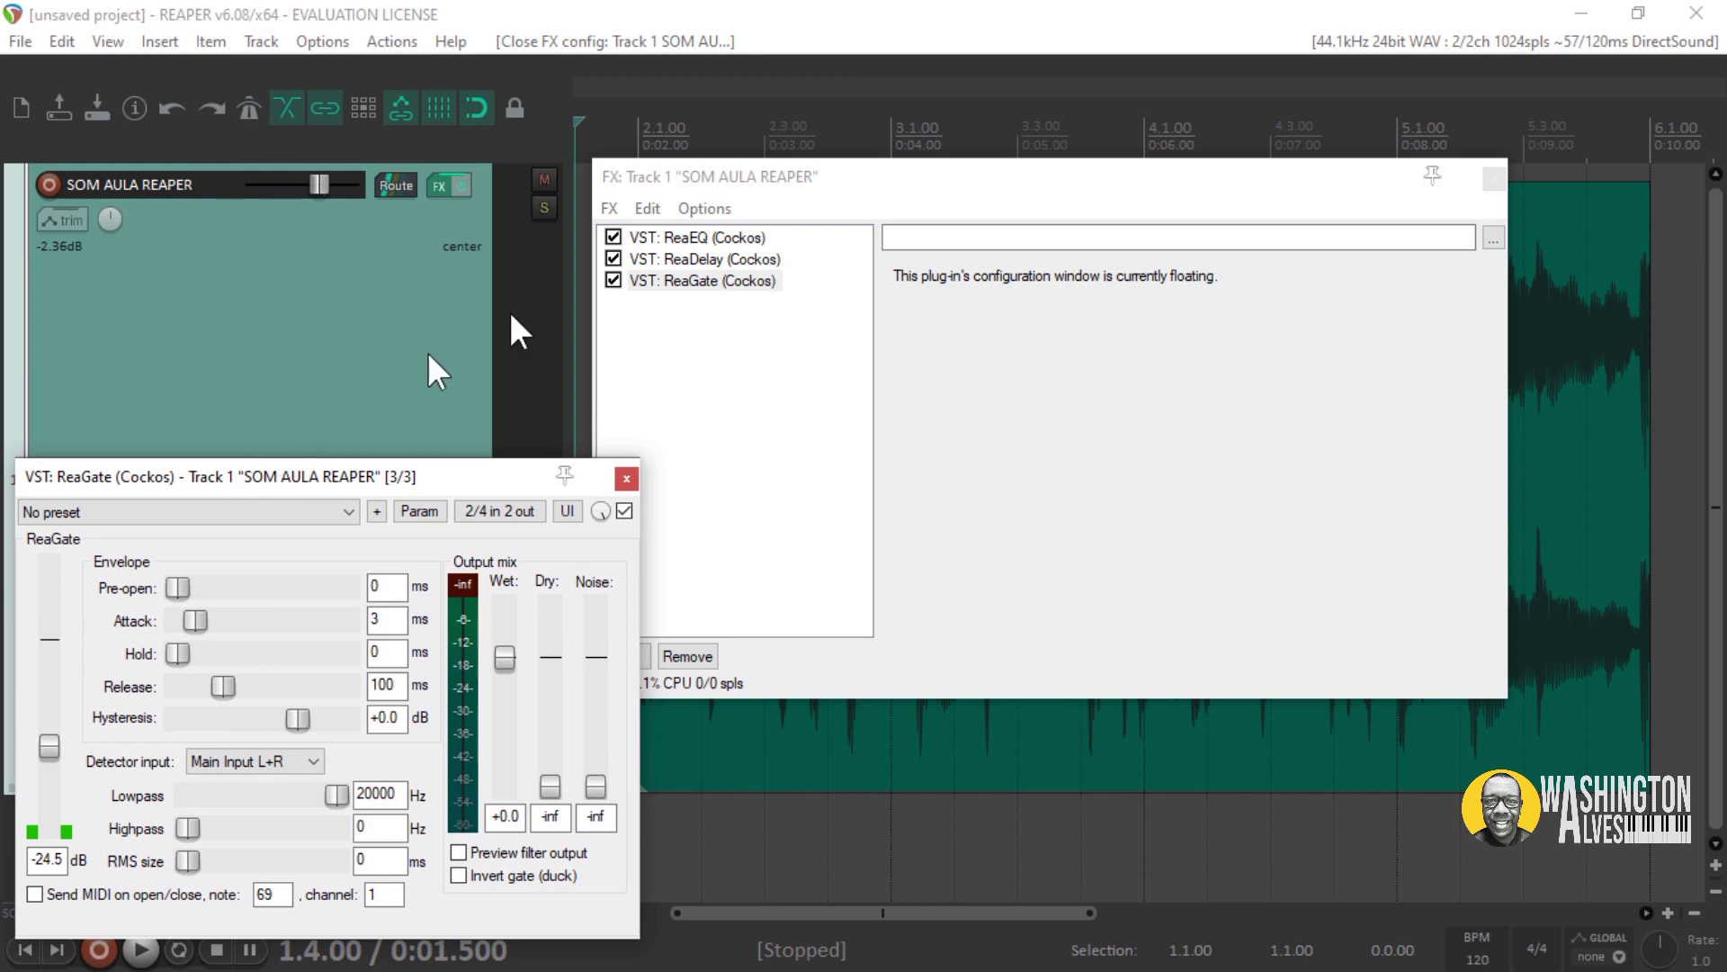
double_click(687, 259)
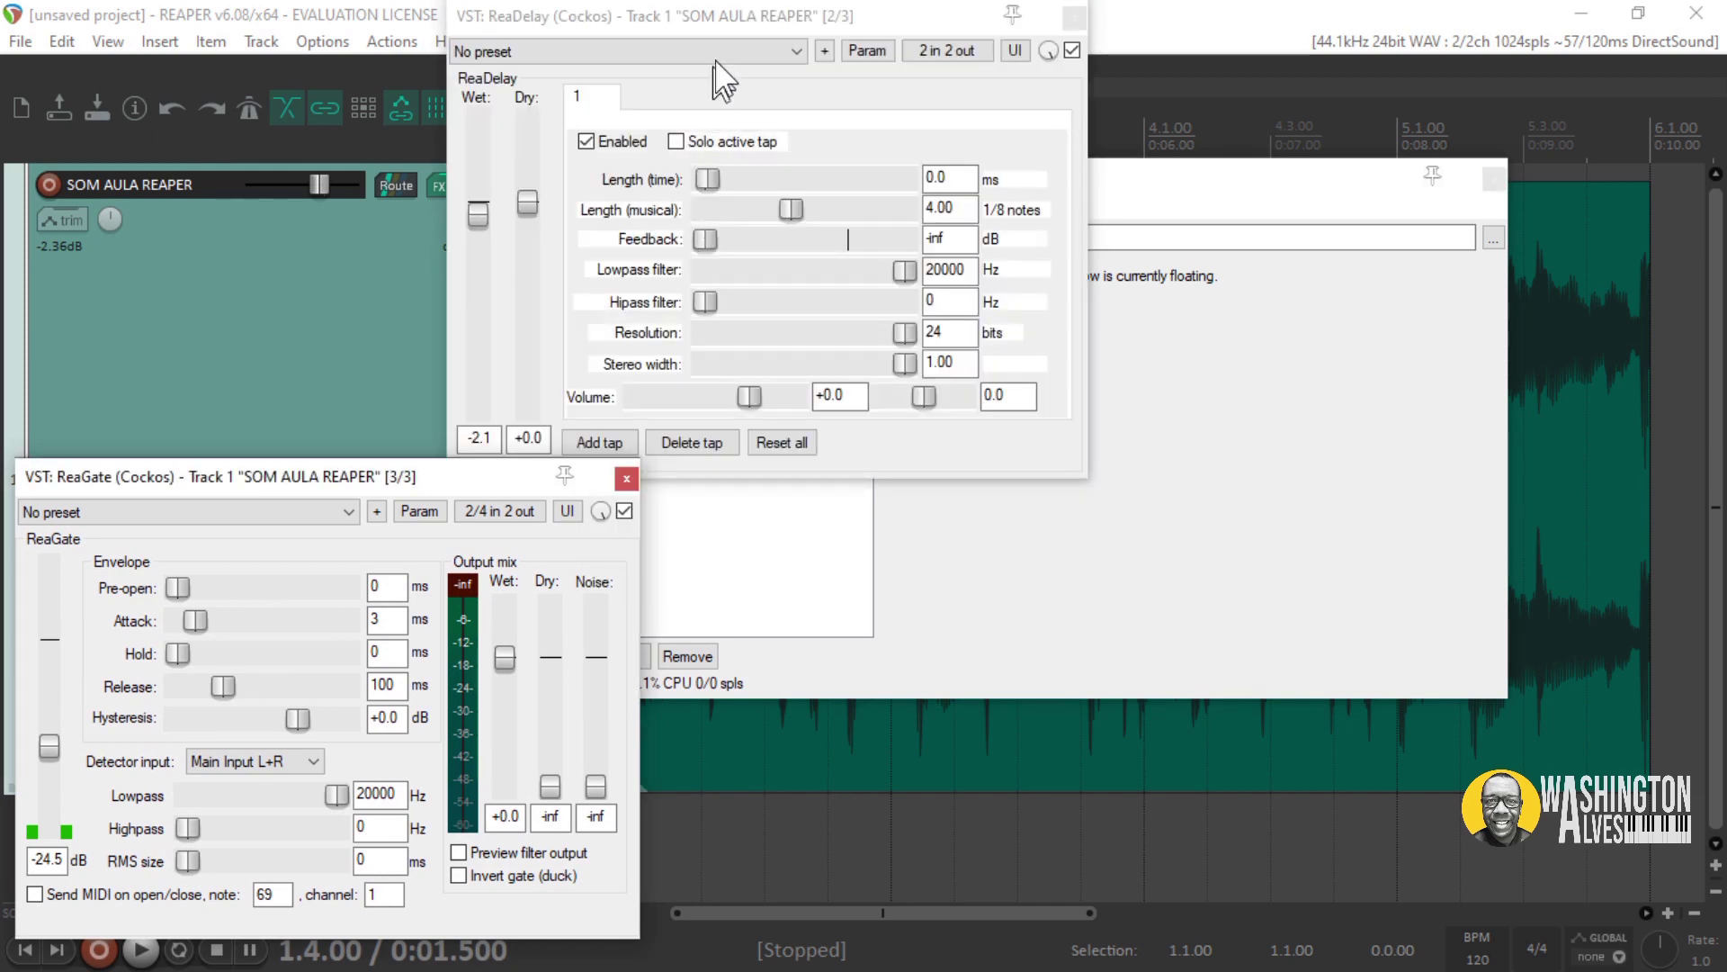
left_click_drag(726, 13, 924, 486)
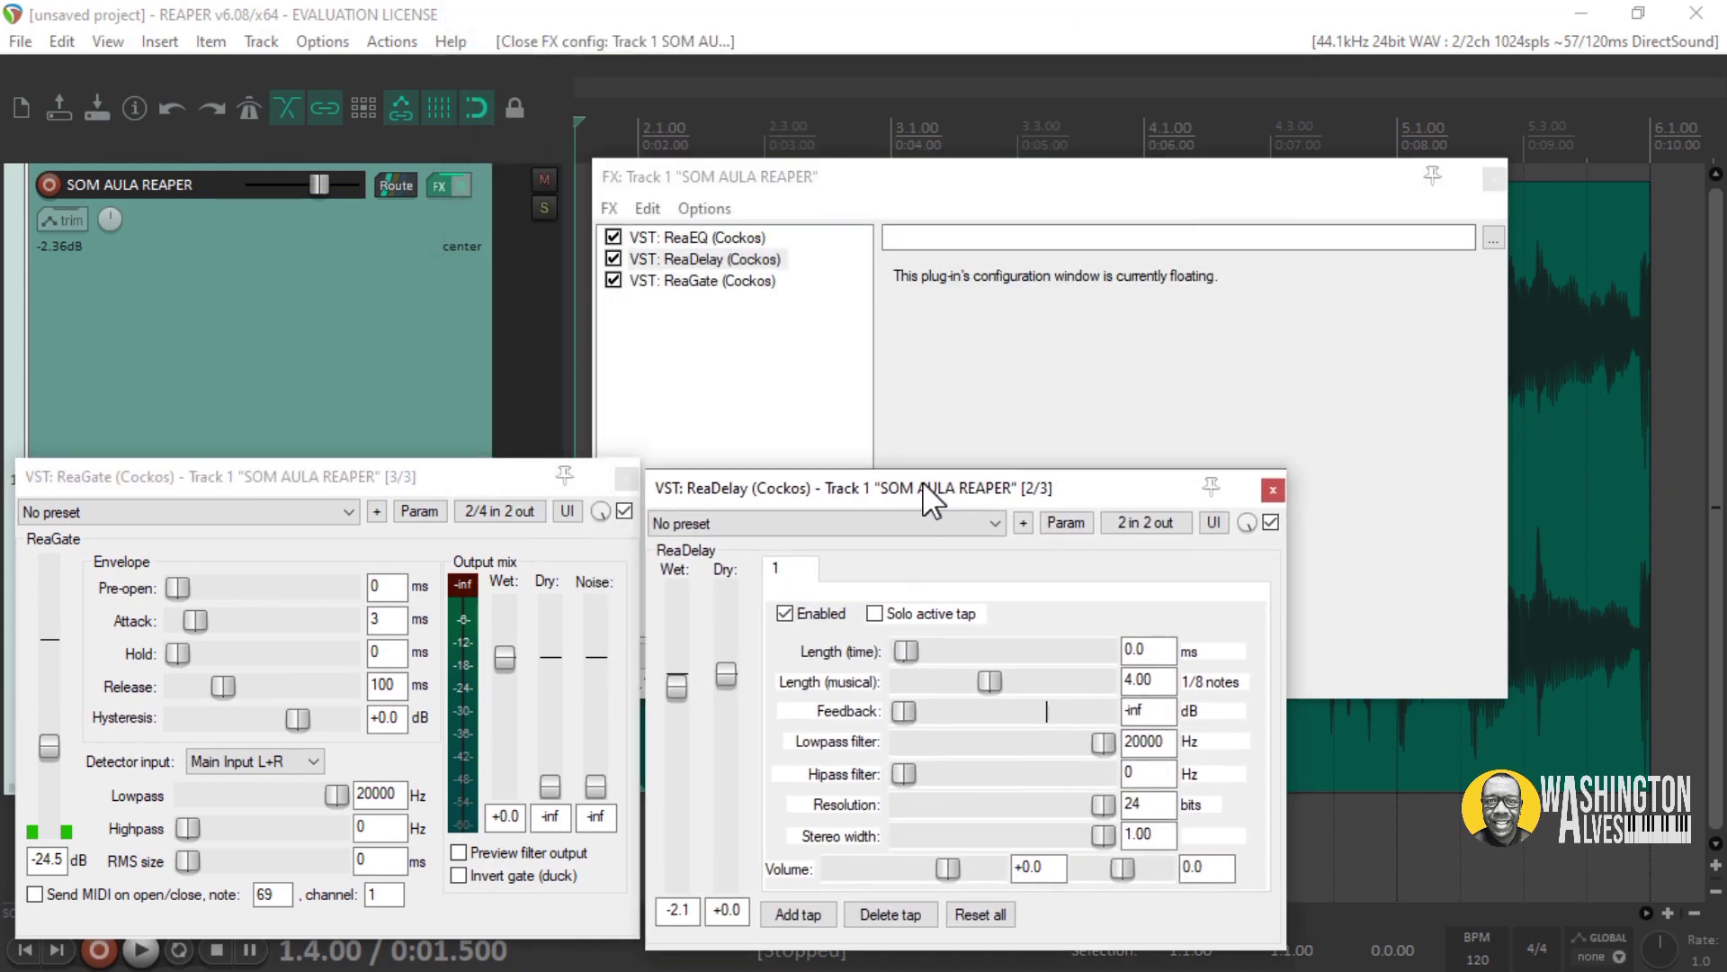
left_click(484, 207)
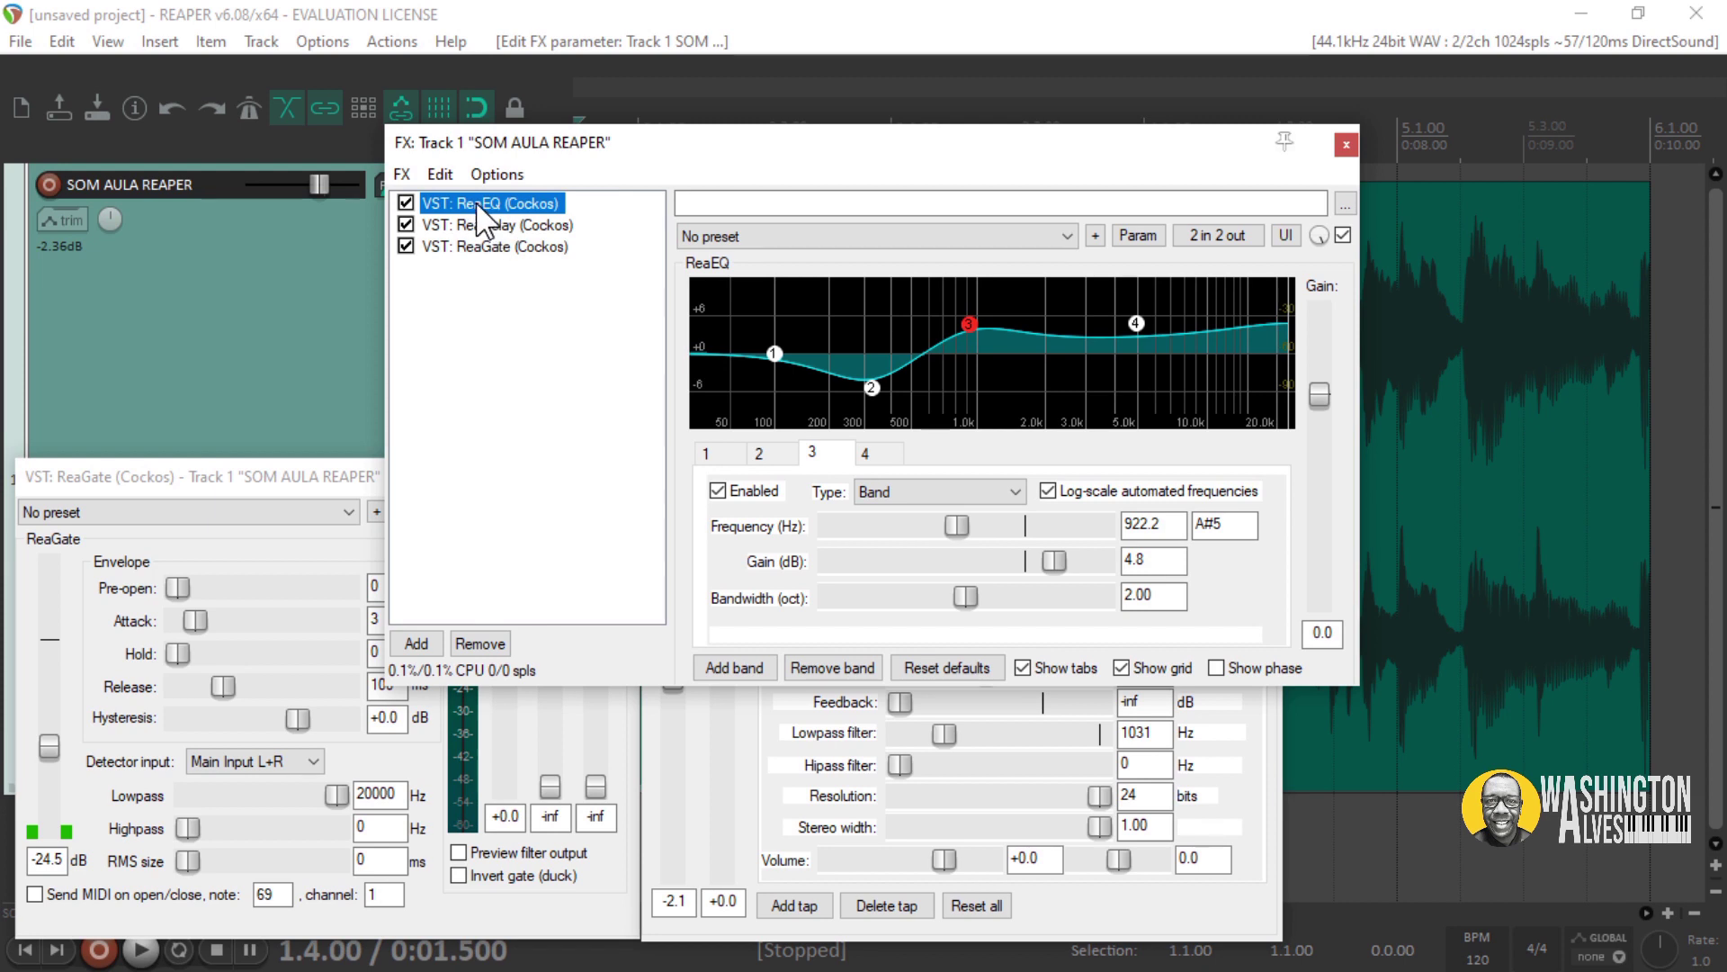
double_click(483, 207)
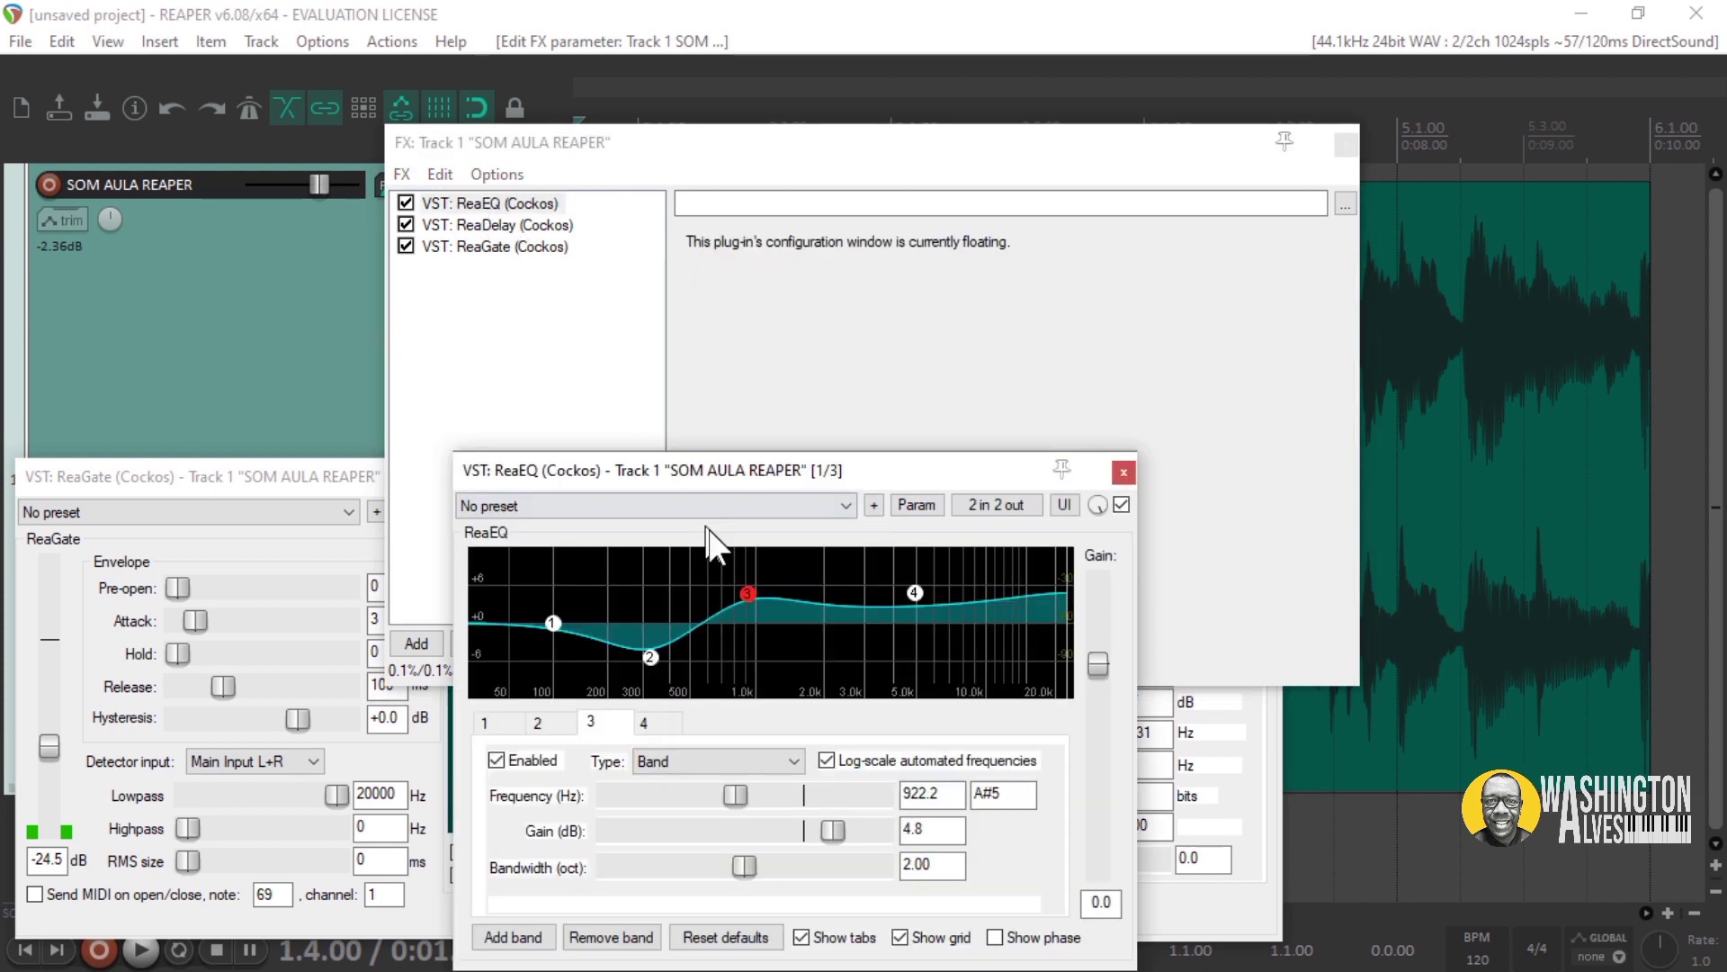
left_click_drag(969, 454, 1174, 199)
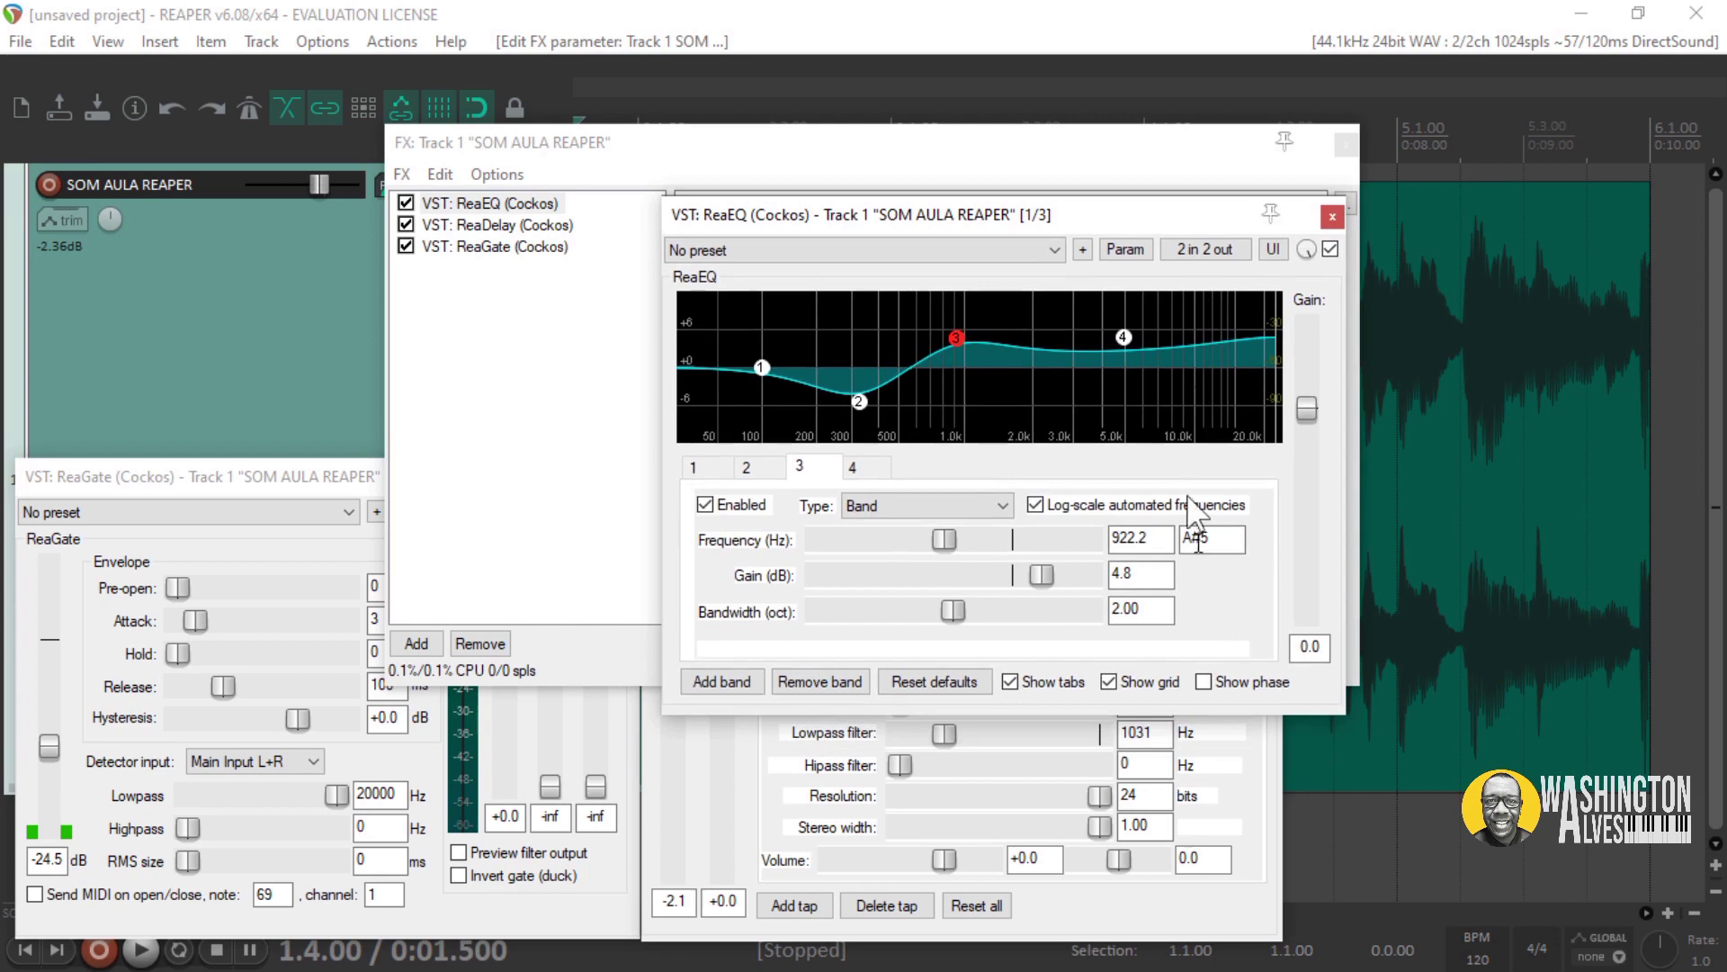
left_click(1246, 771)
left_click_drag(1029, 219, 1264, 83)
left_click(211, 493)
left_click_drag(1033, 83, 1082, 58)
mouse_move(986, 672)
left_mouse_down()
mouse_move(1010, 667)
mouse_move(969, 648)
left_mouse_up()
Adjust ReaEQ in the chain window, raising high-shelf band 4 to about 7.2 dB, cutting band 3 and setting low-shelf band 1 to about 2.0 dB.
left_click_drag(1229, 376, 1233, 377)
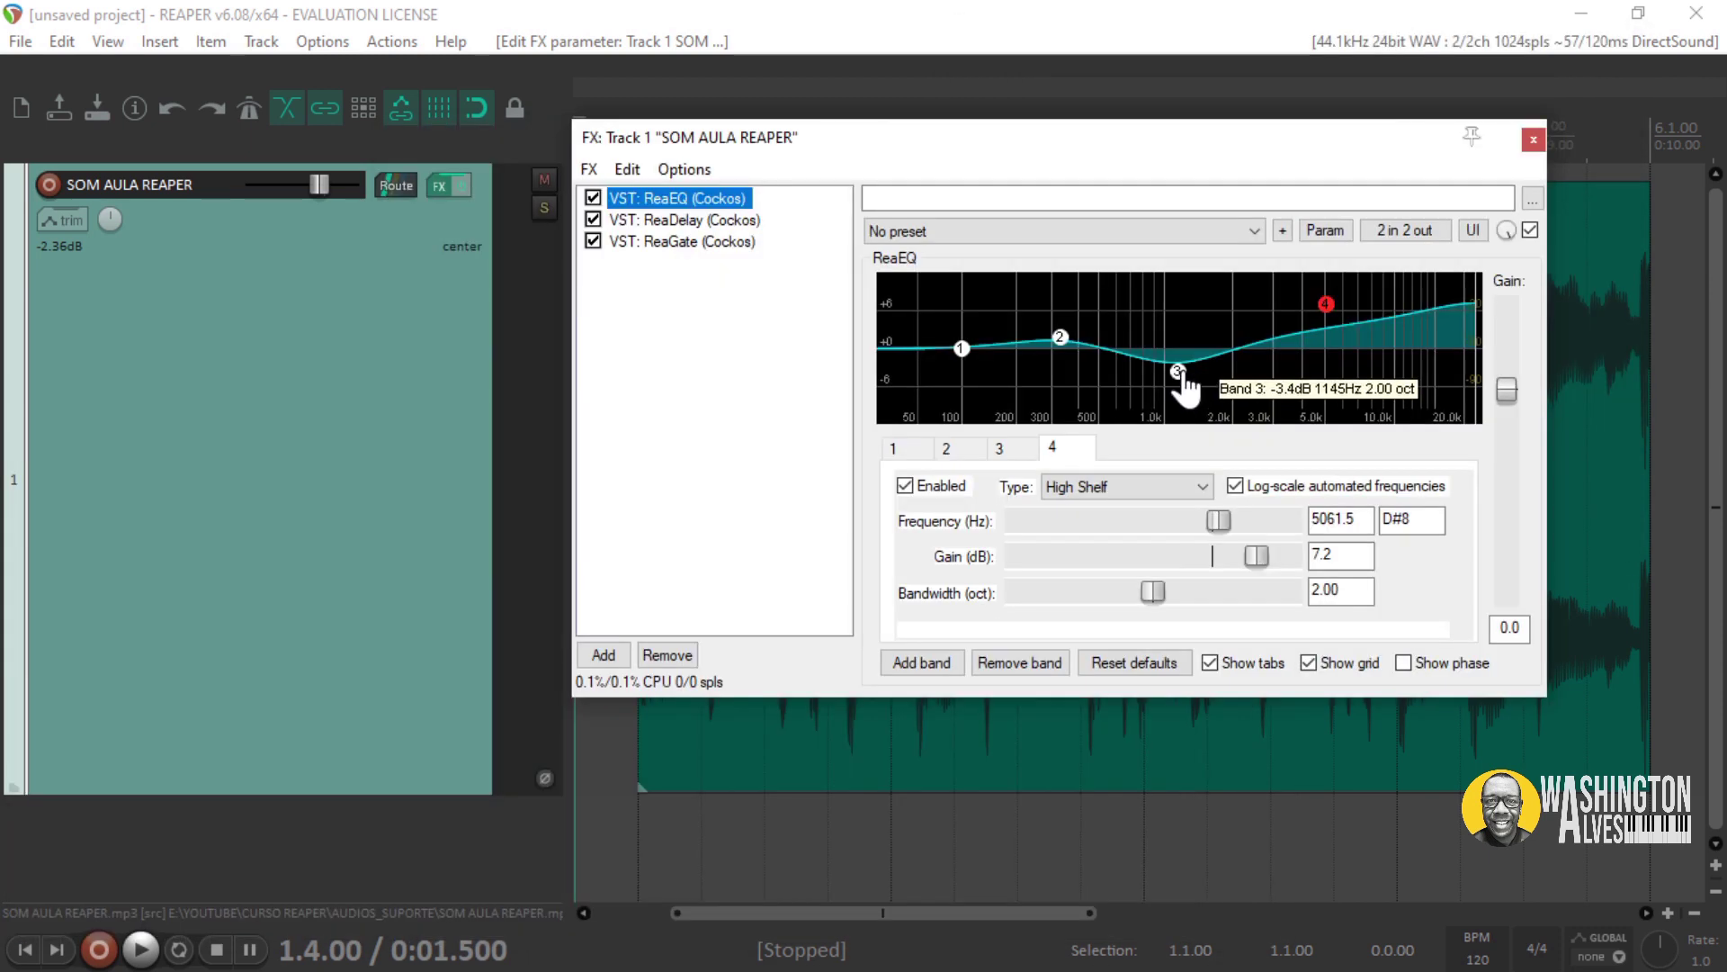
left_click(1182, 380)
left_click_drag(1185, 385, 1188, 388)
left_click_drag(964, 352, 952, 429)
Slightly increase ReaDelay's musical length and set ReaGate's pre-open to 16 ms, hold to 19 ms and threshold to about -17.4 dB.
left_click(724, 225)
left_click_drag(1201, 392, 1222, 394)
left_click(718, 242)
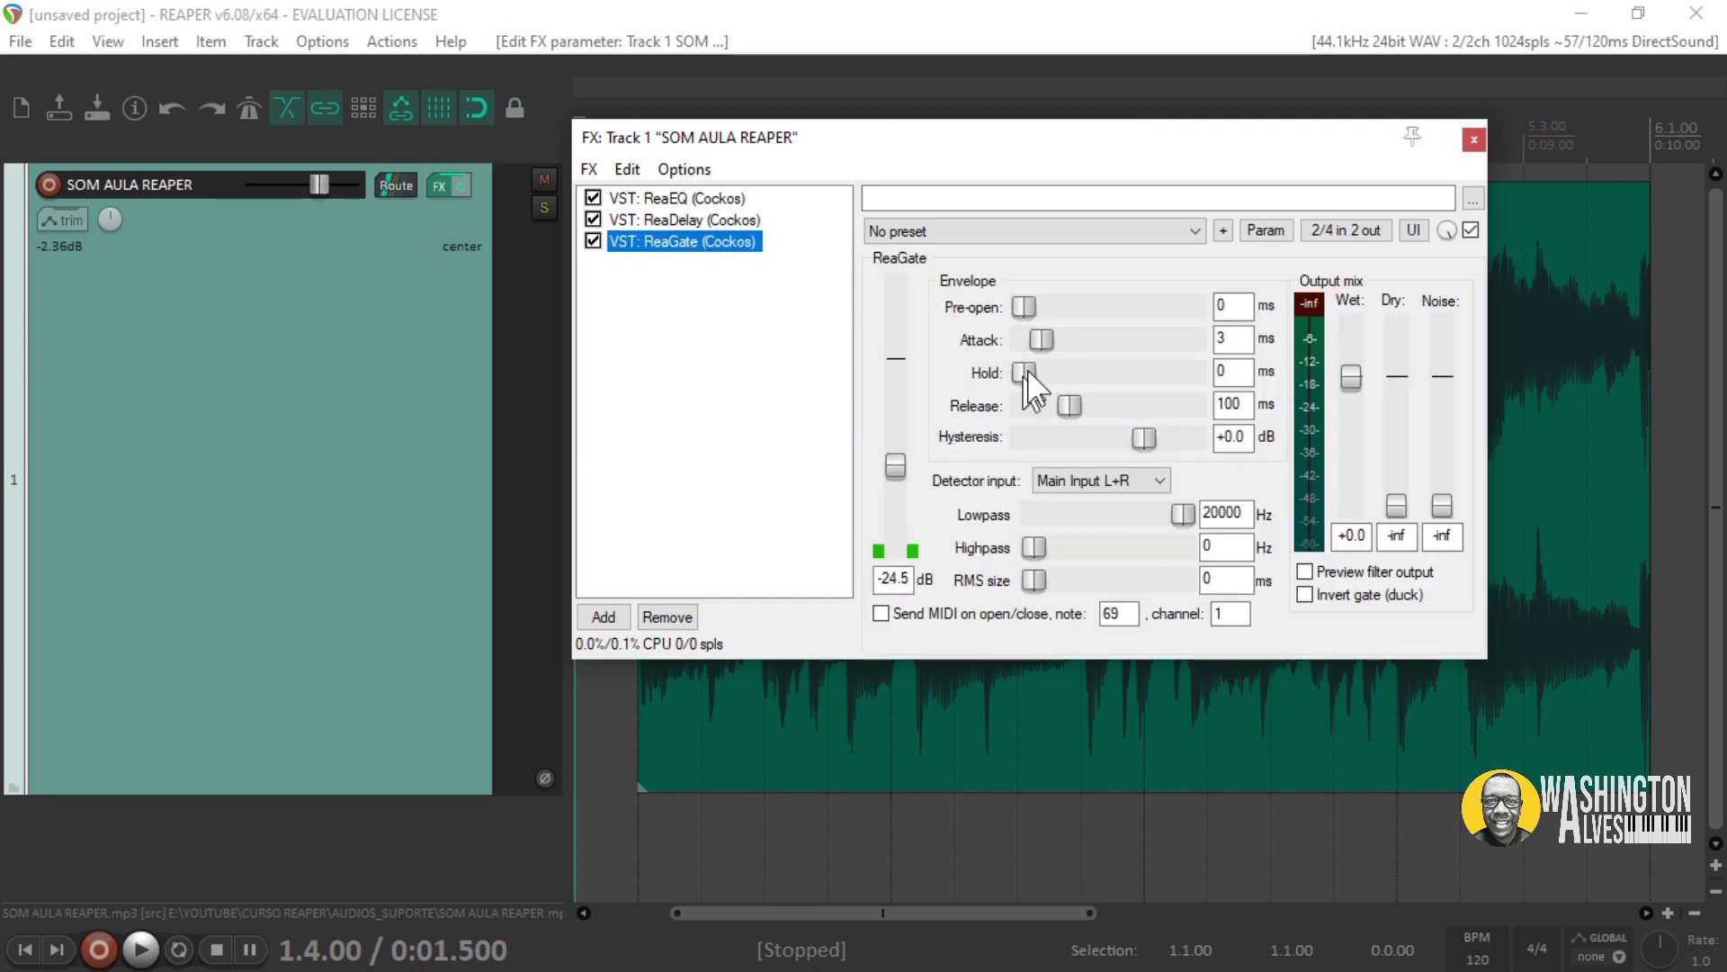
left_click_drag(1035, 305, 1085, 317)
left_click_drag(893, 462, 898, 436)
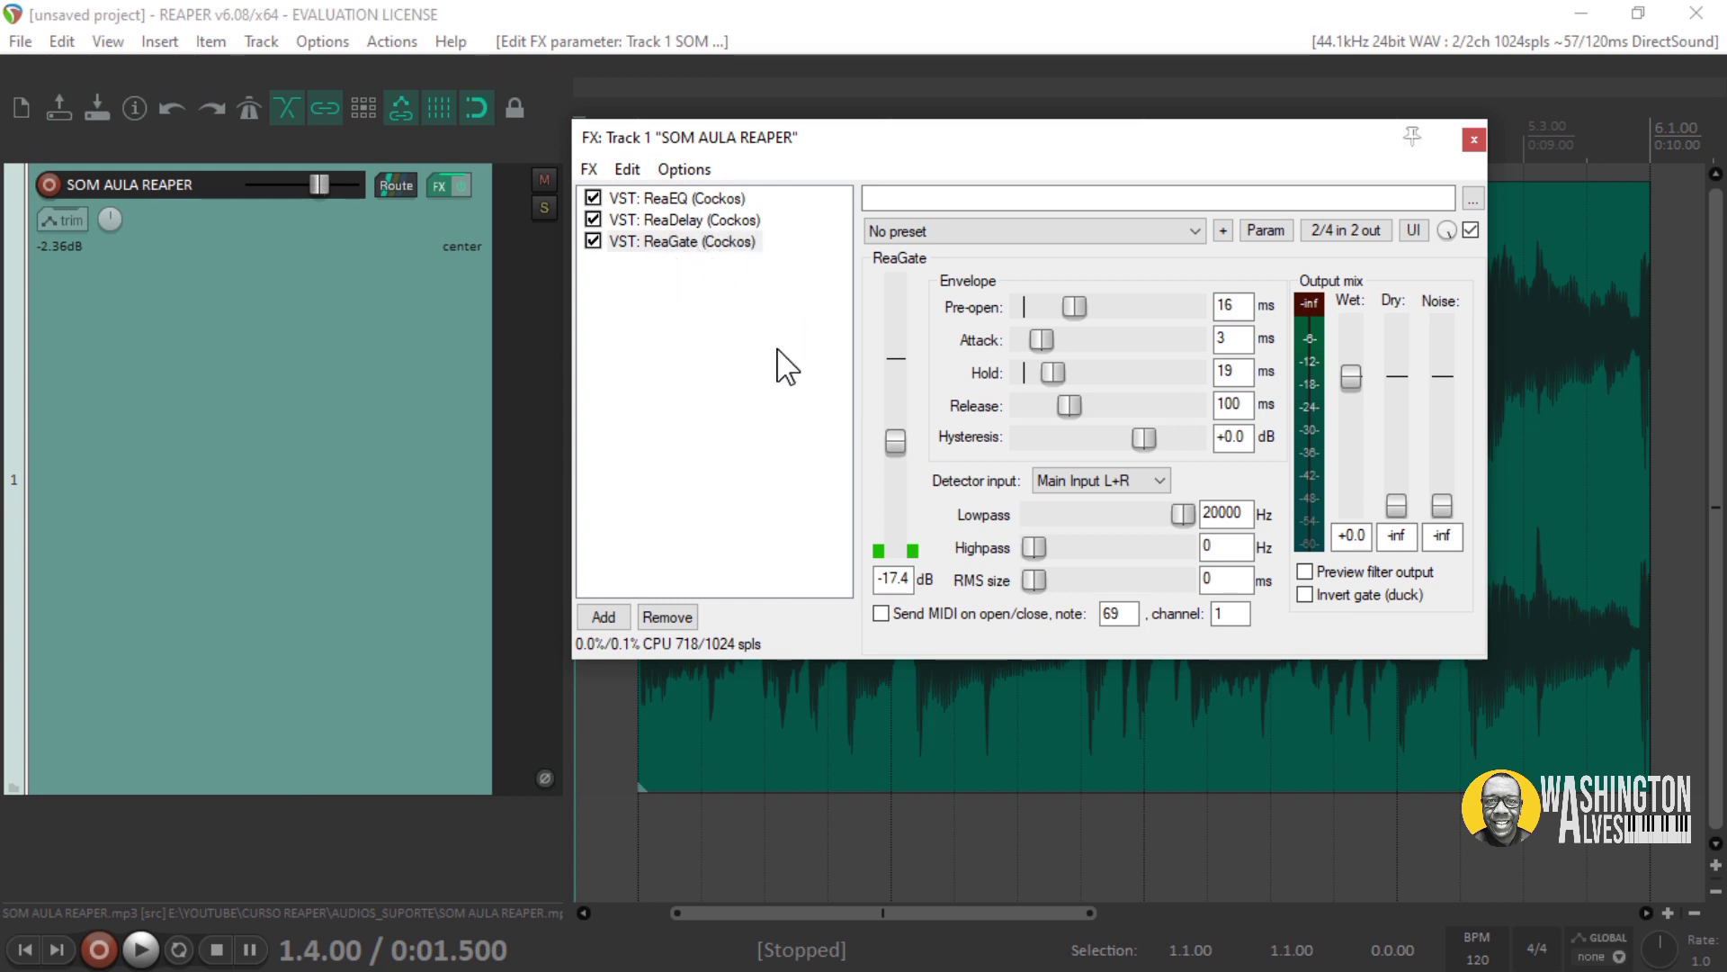
Save all effects on the track as an FX chain file named Melhor Mixagem.
left_click(664, 269)
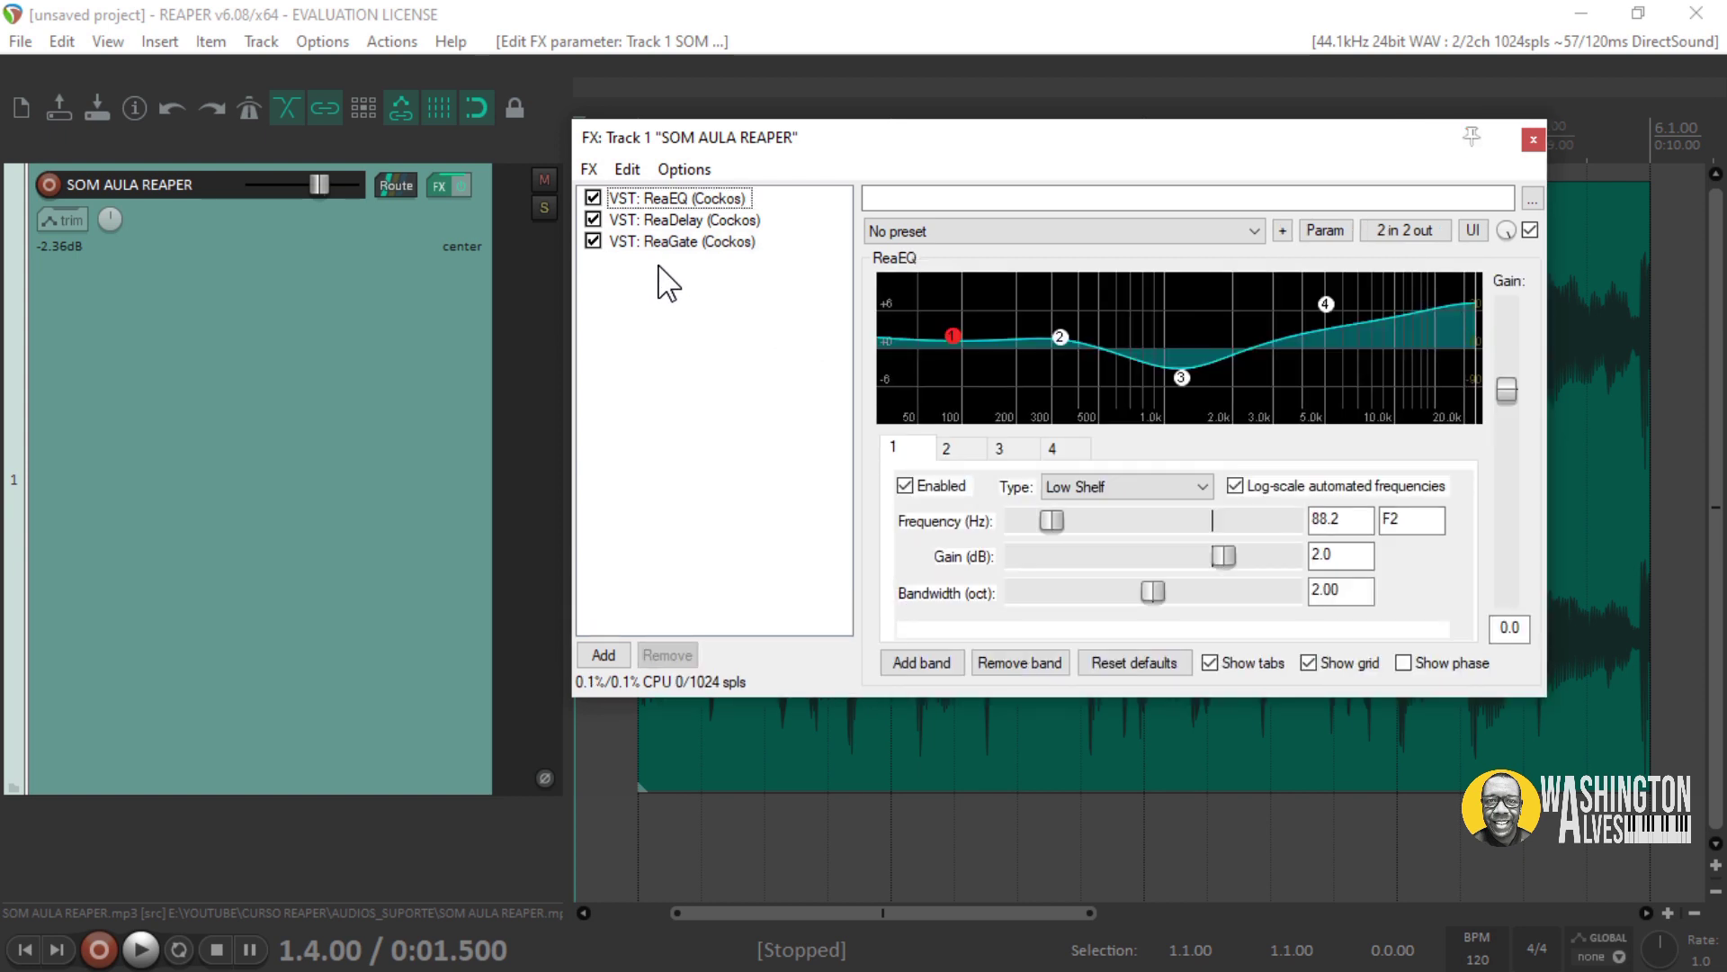
right_click(660, 268)
mouse_move(745, 338)
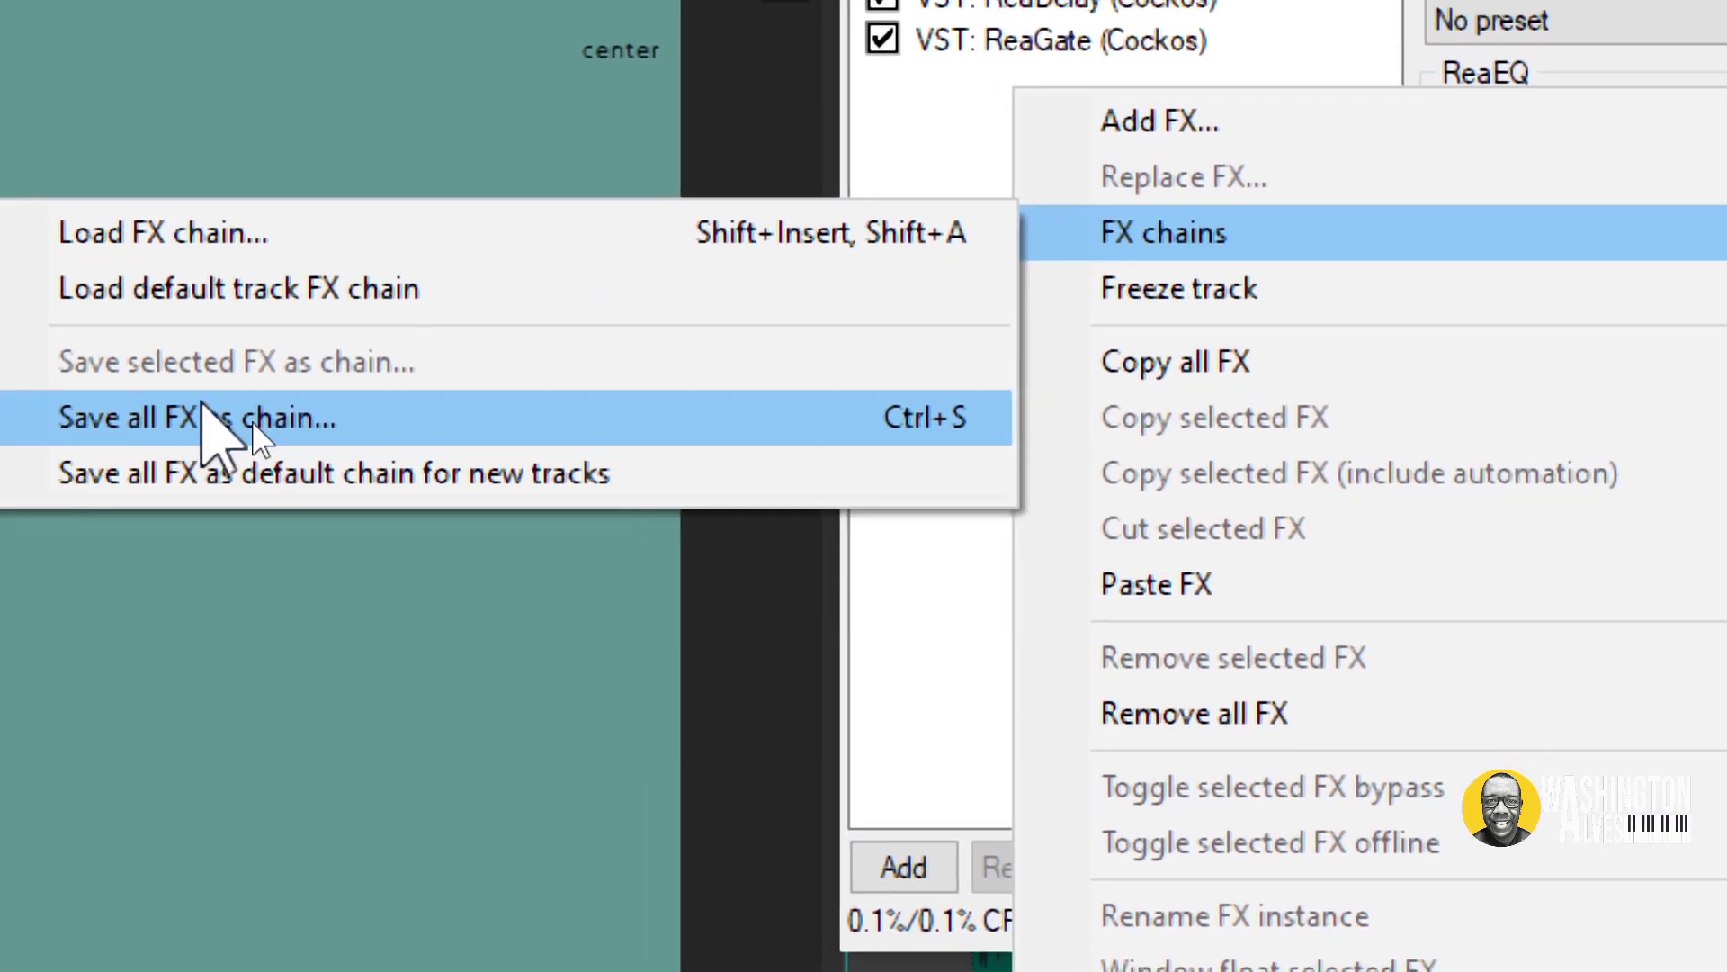
left_click(212, 423)
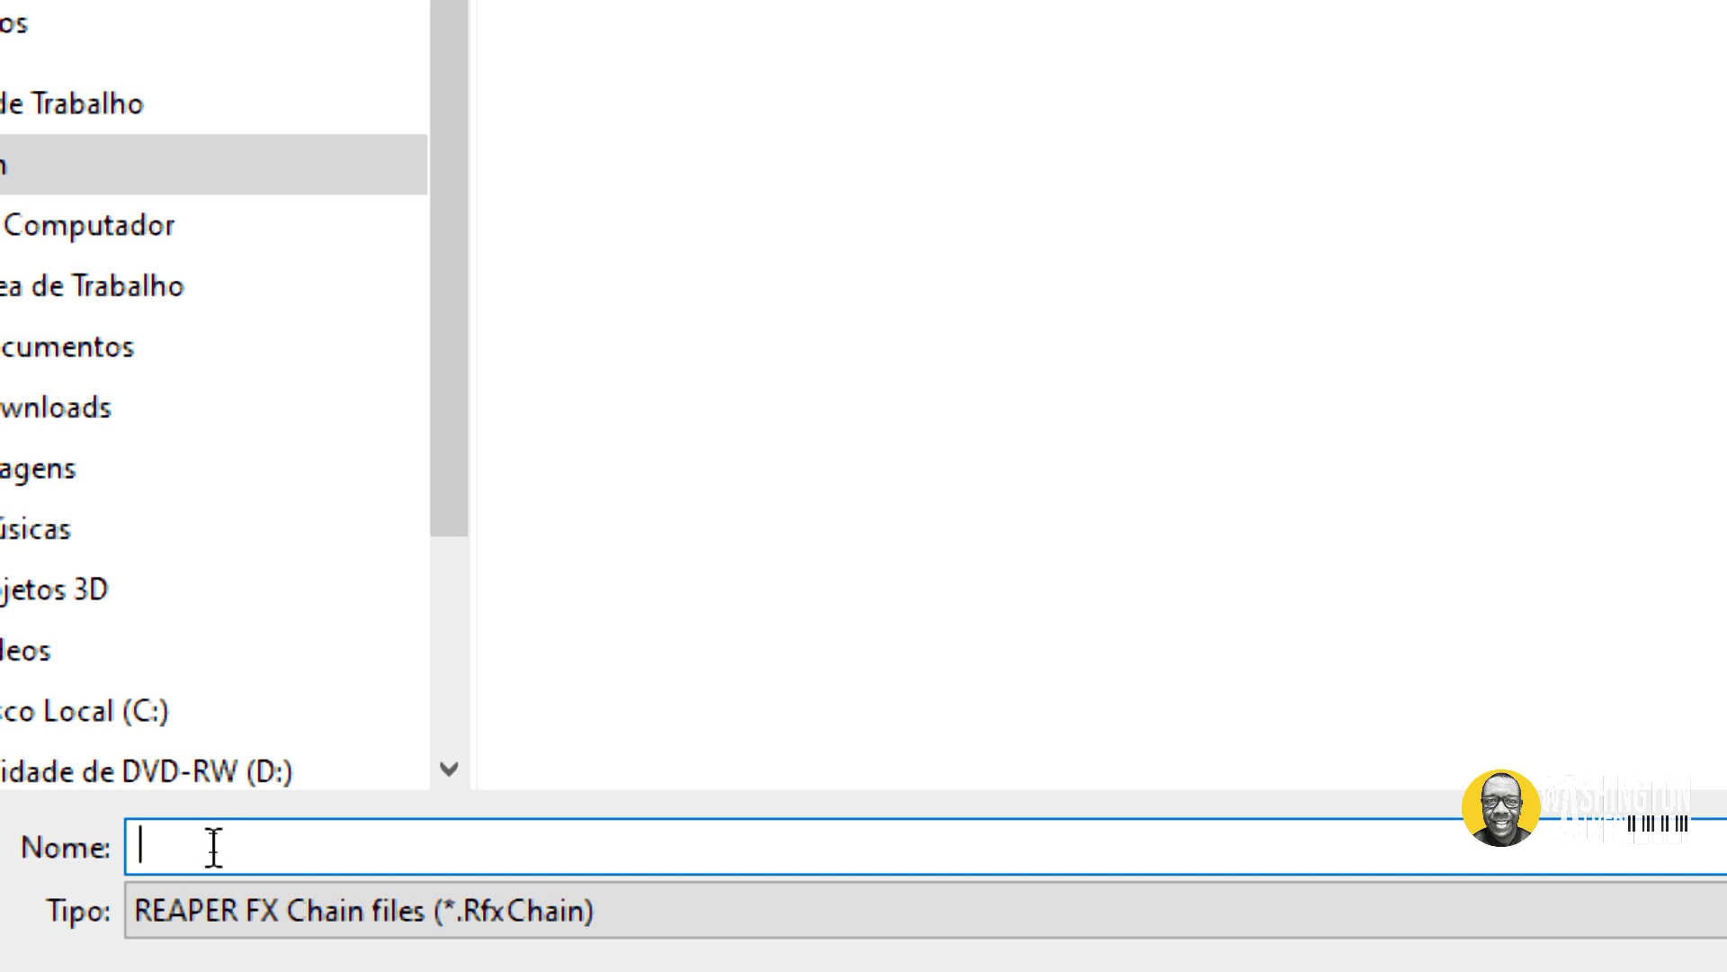
type("Mel")
type("hor")
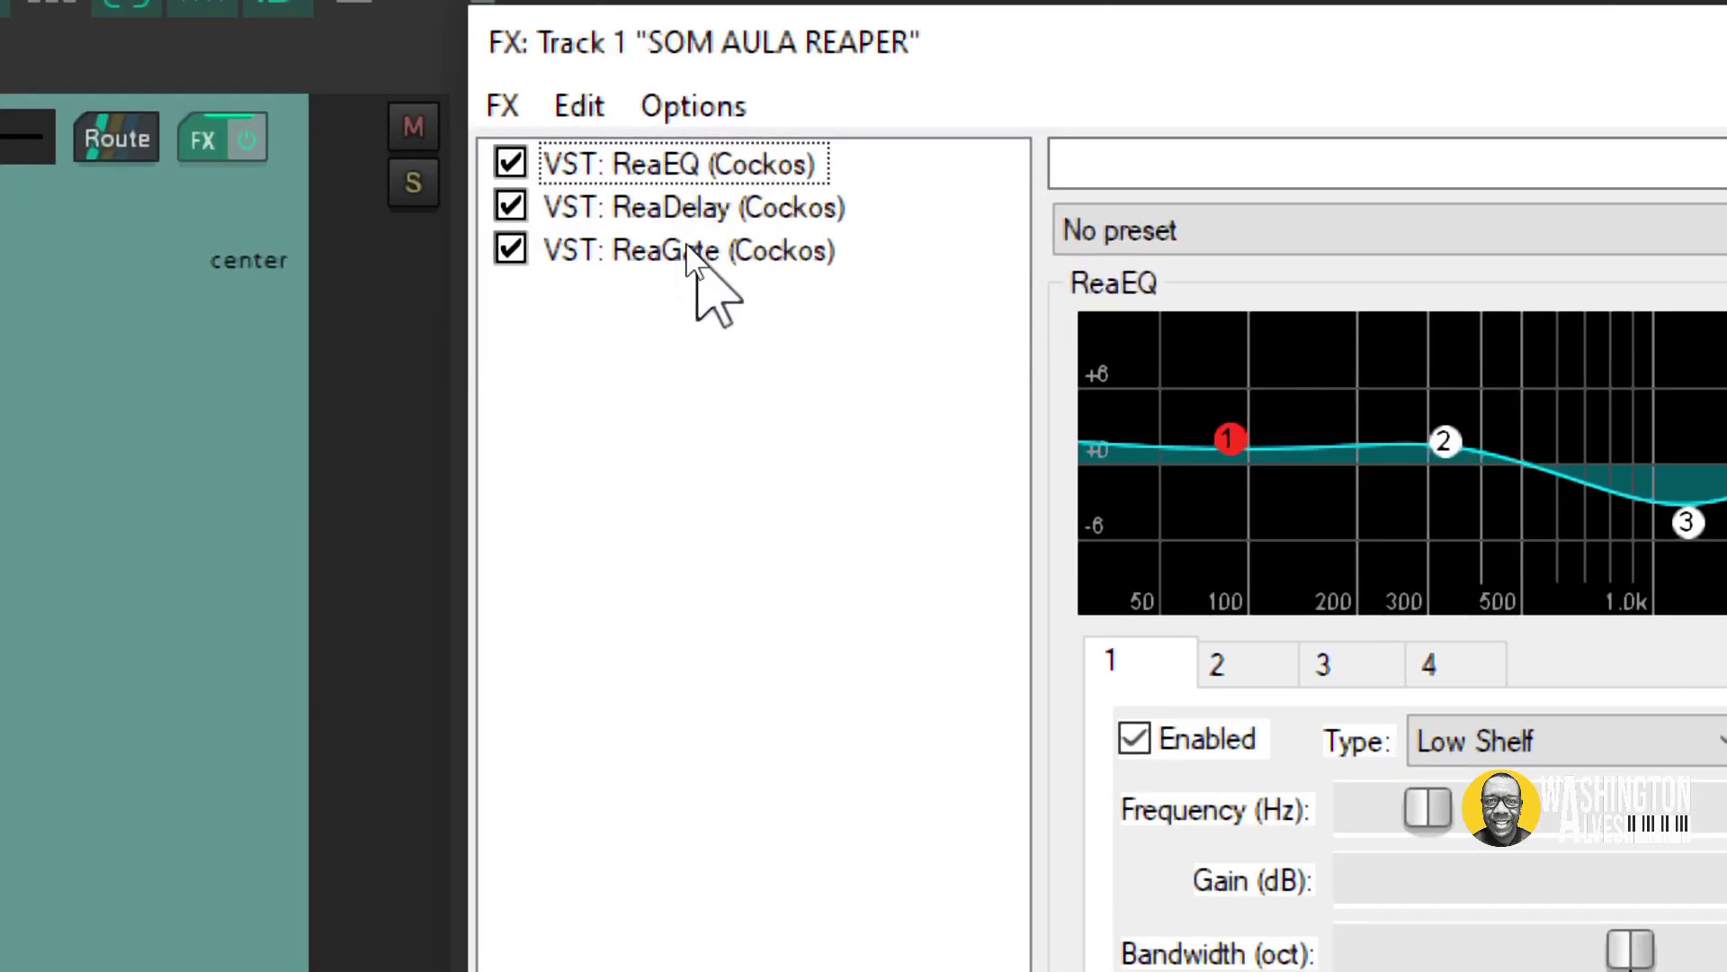
Remove ReaEQ, ReaDelay and ReaGate together from the track's effects chain.
left_click_drag(663, 385, 710, 185)
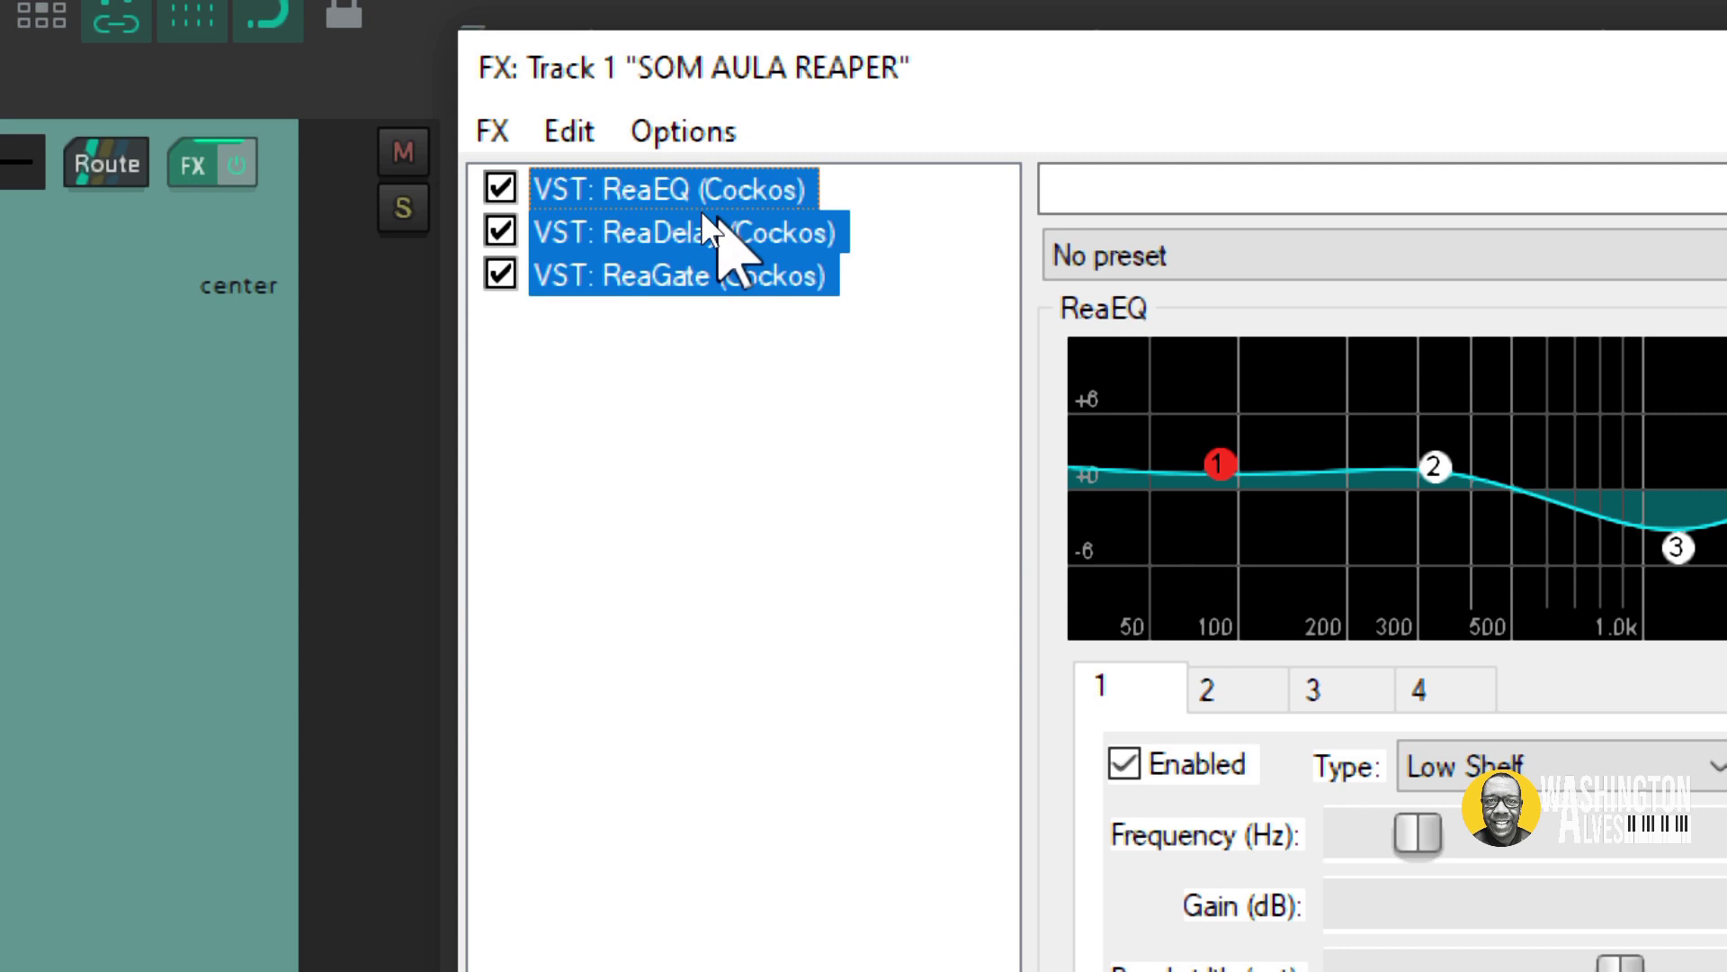
key("Delete")
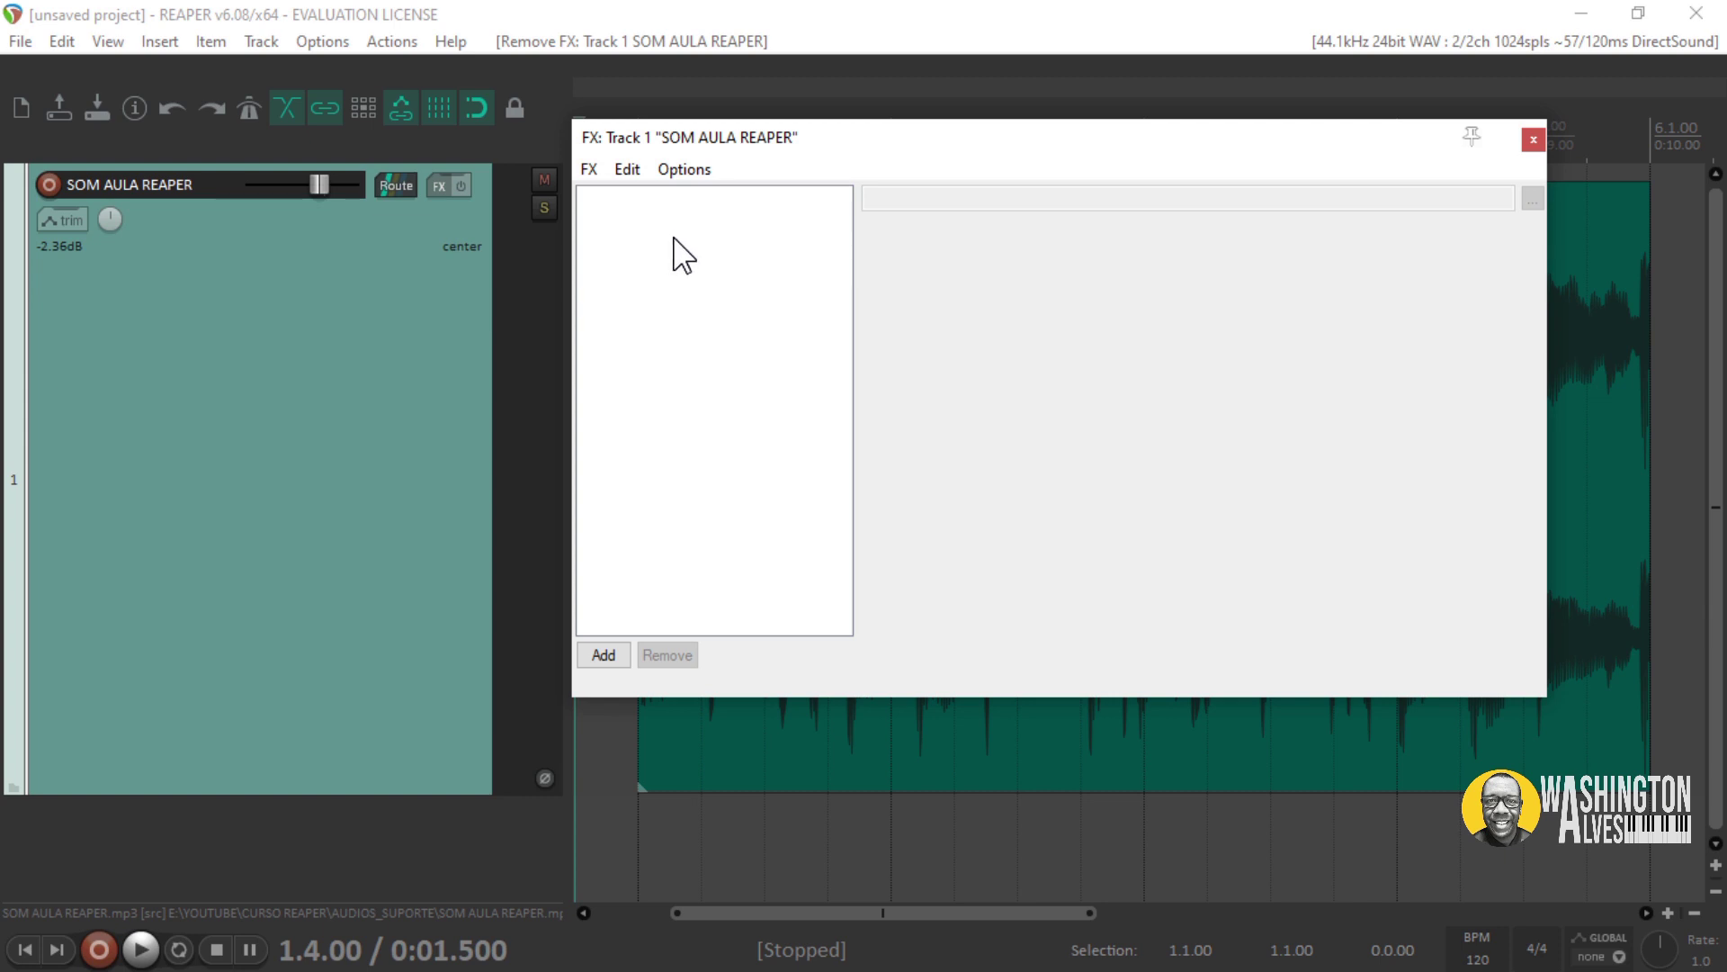
Load the saved Melhor Mixagem chain from the FX Chains group onto the track and check each plugin's settings.
left_click(619, 655)
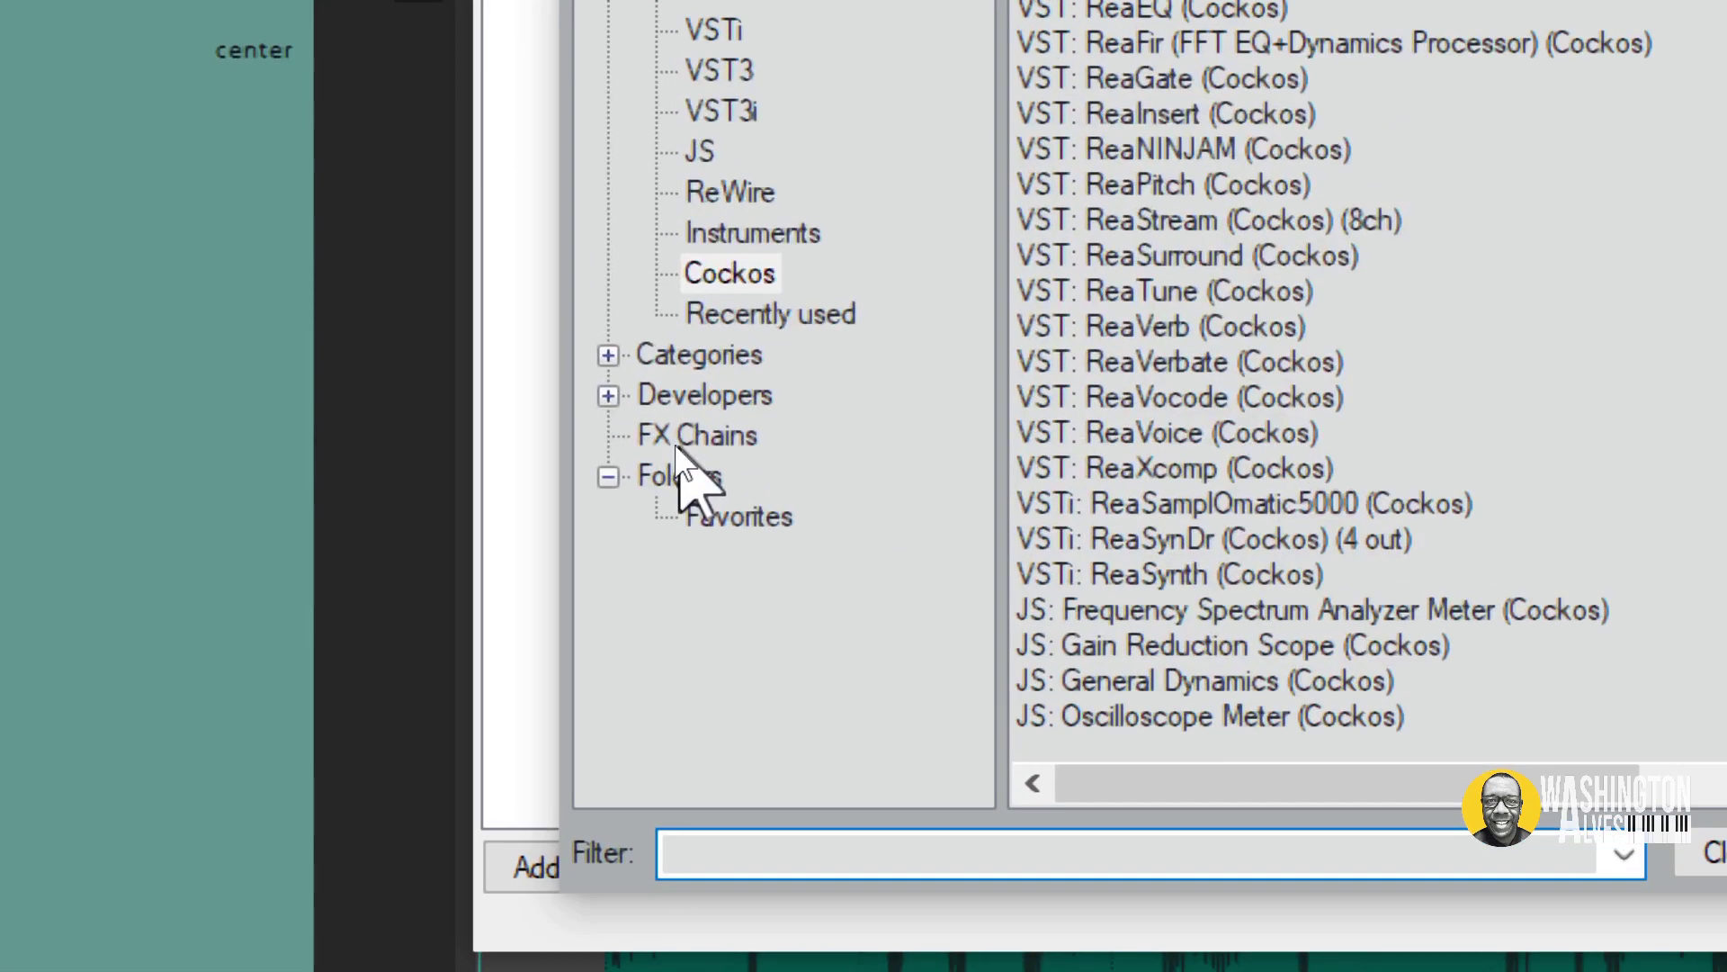
left_click(679, 438)
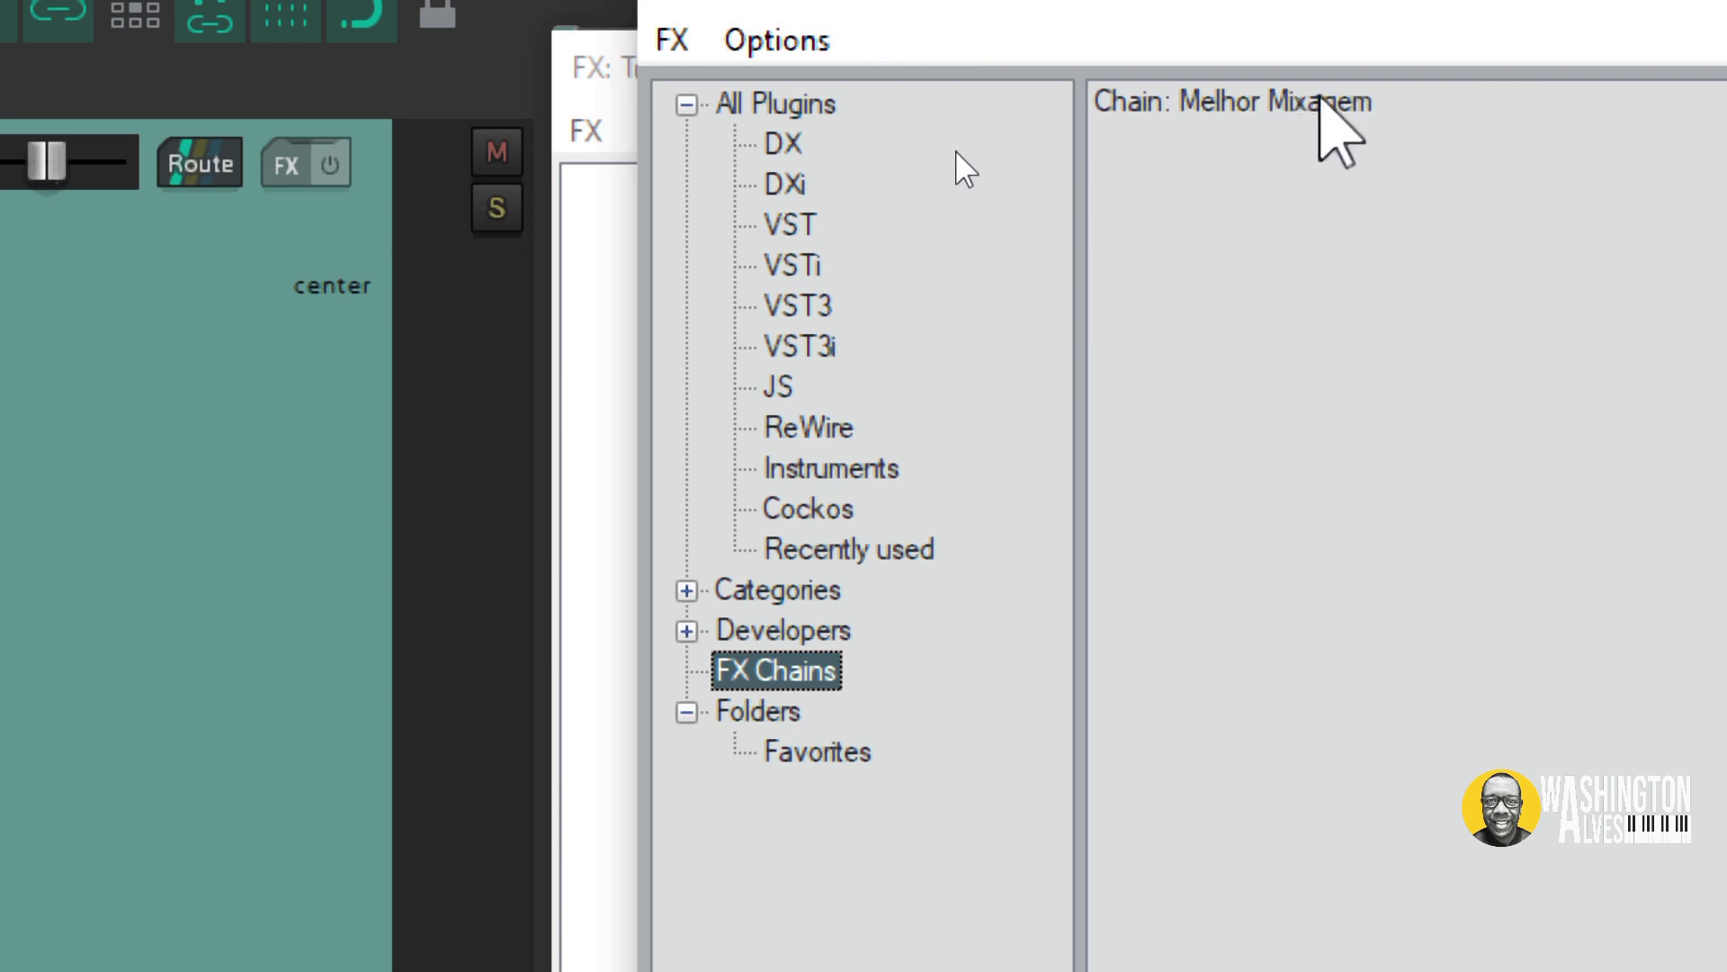
left_click(1316, 101)
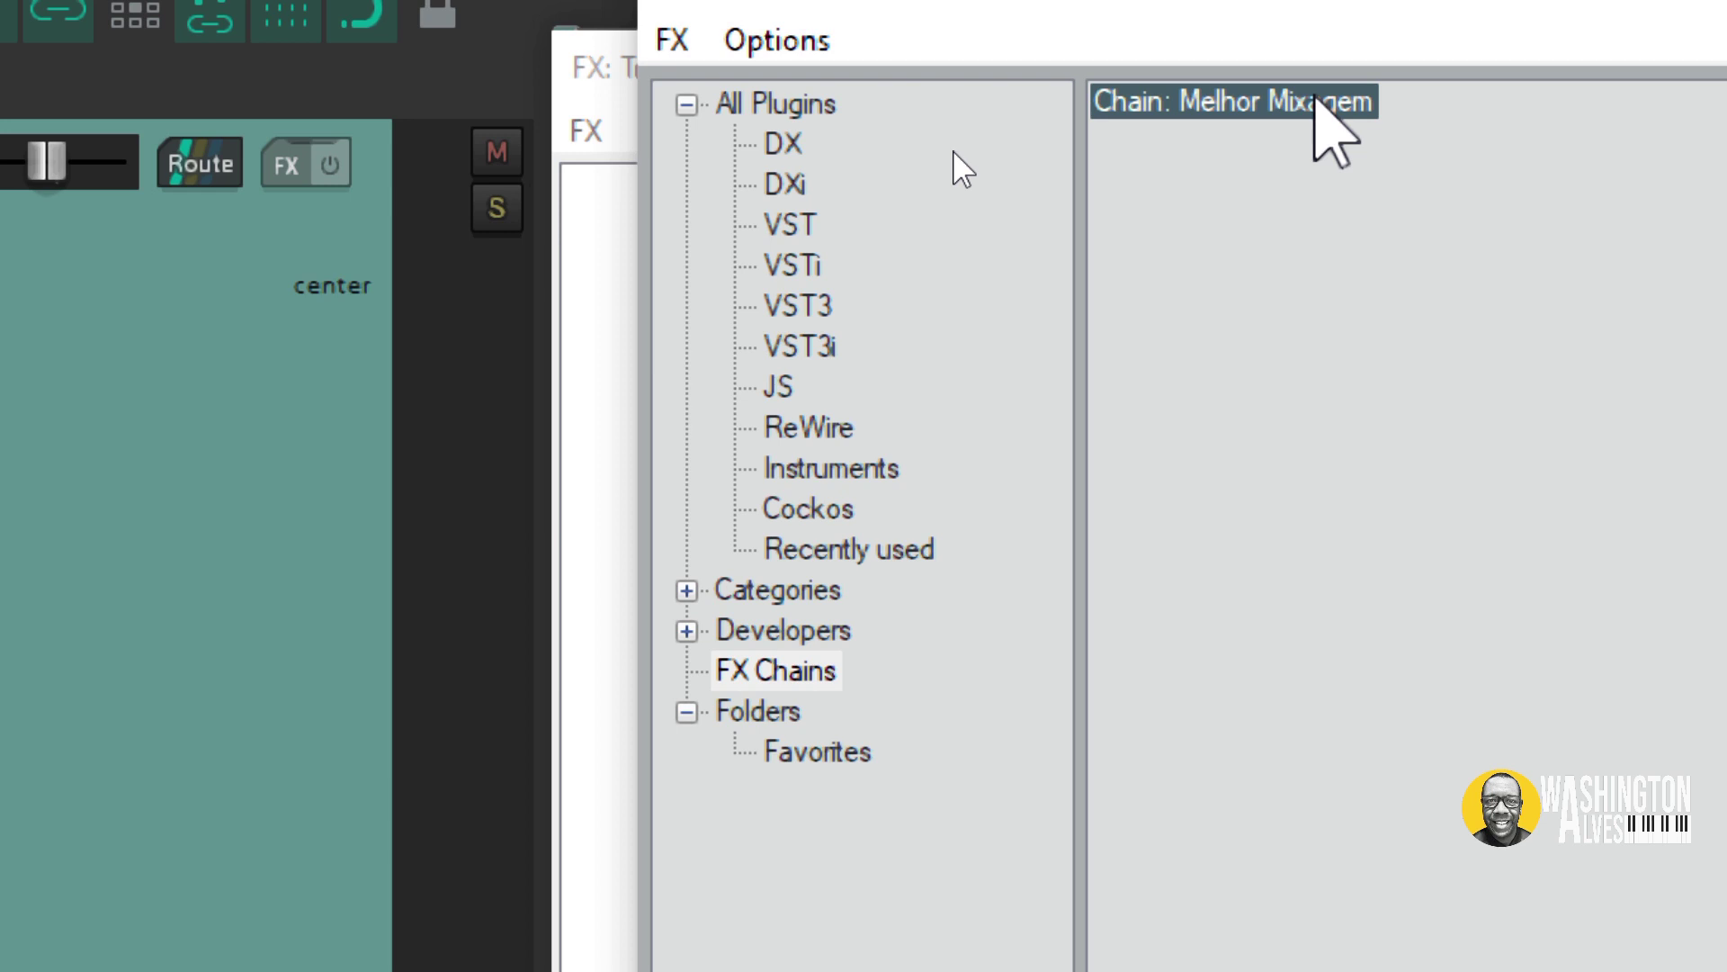
double_click(1315, 100)
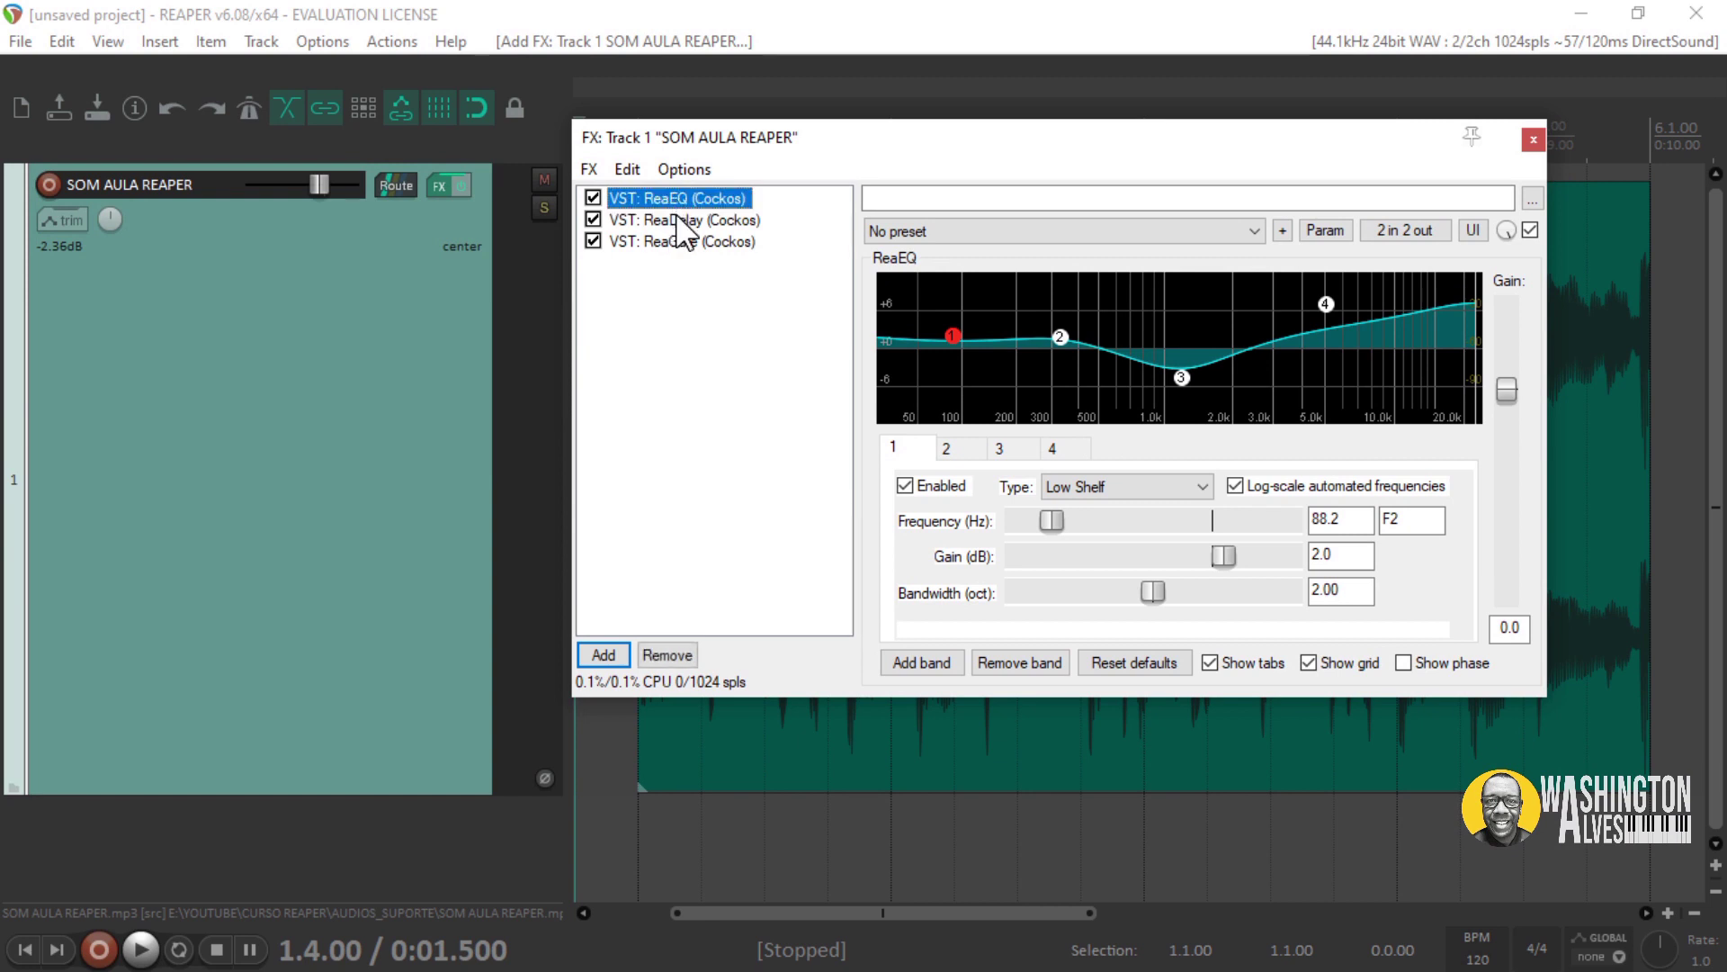
left_click(686, 222)
left_click(690, 243)
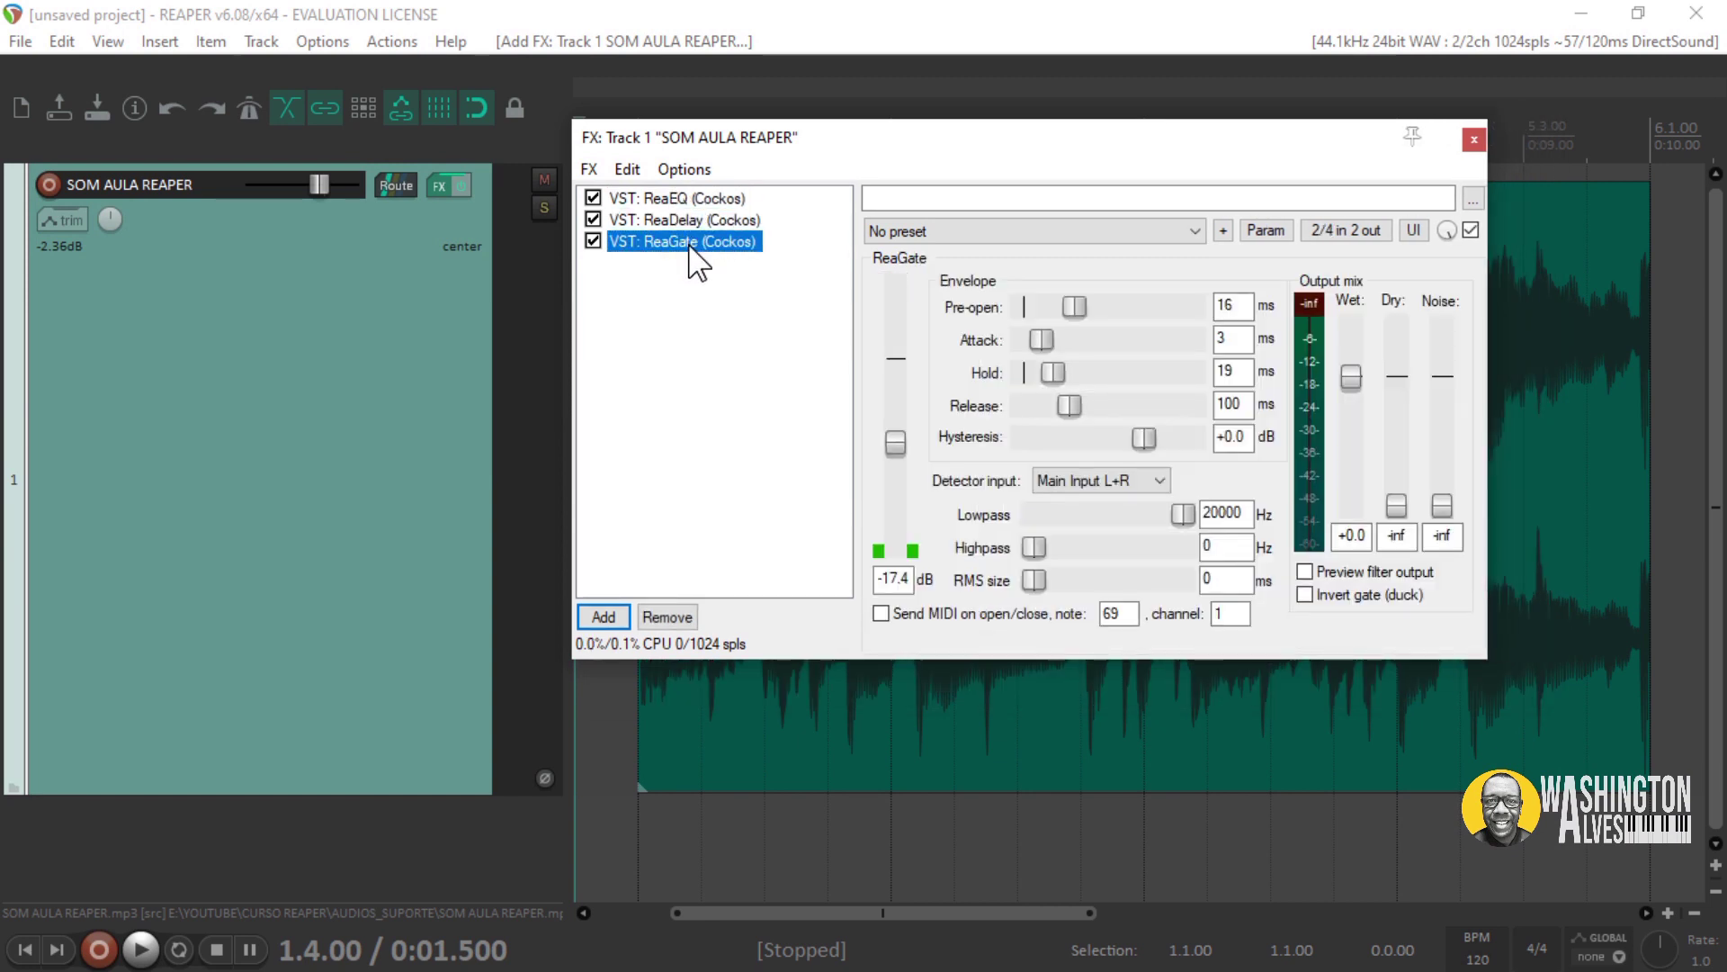
left_click(694, 218)
left_click(699, 198)
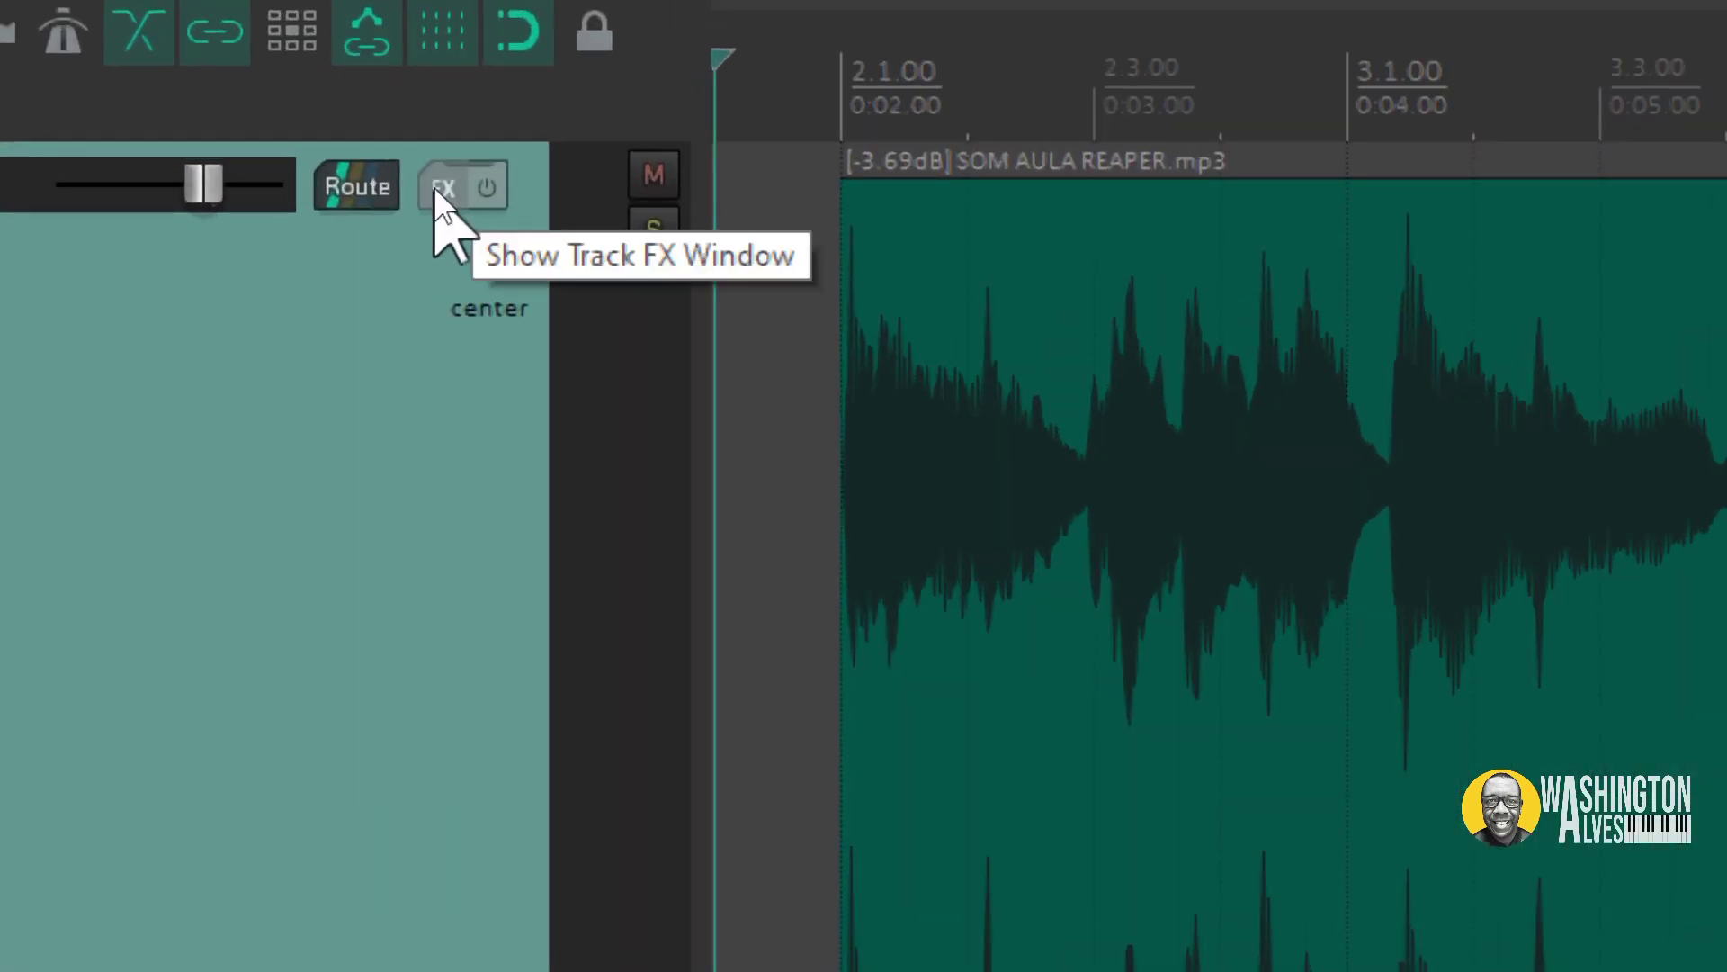
Browse the track's quick-add effects by category and developer, and add the Melhor Mixagem chain directly from its FX Chains.
right_click(433, 186)
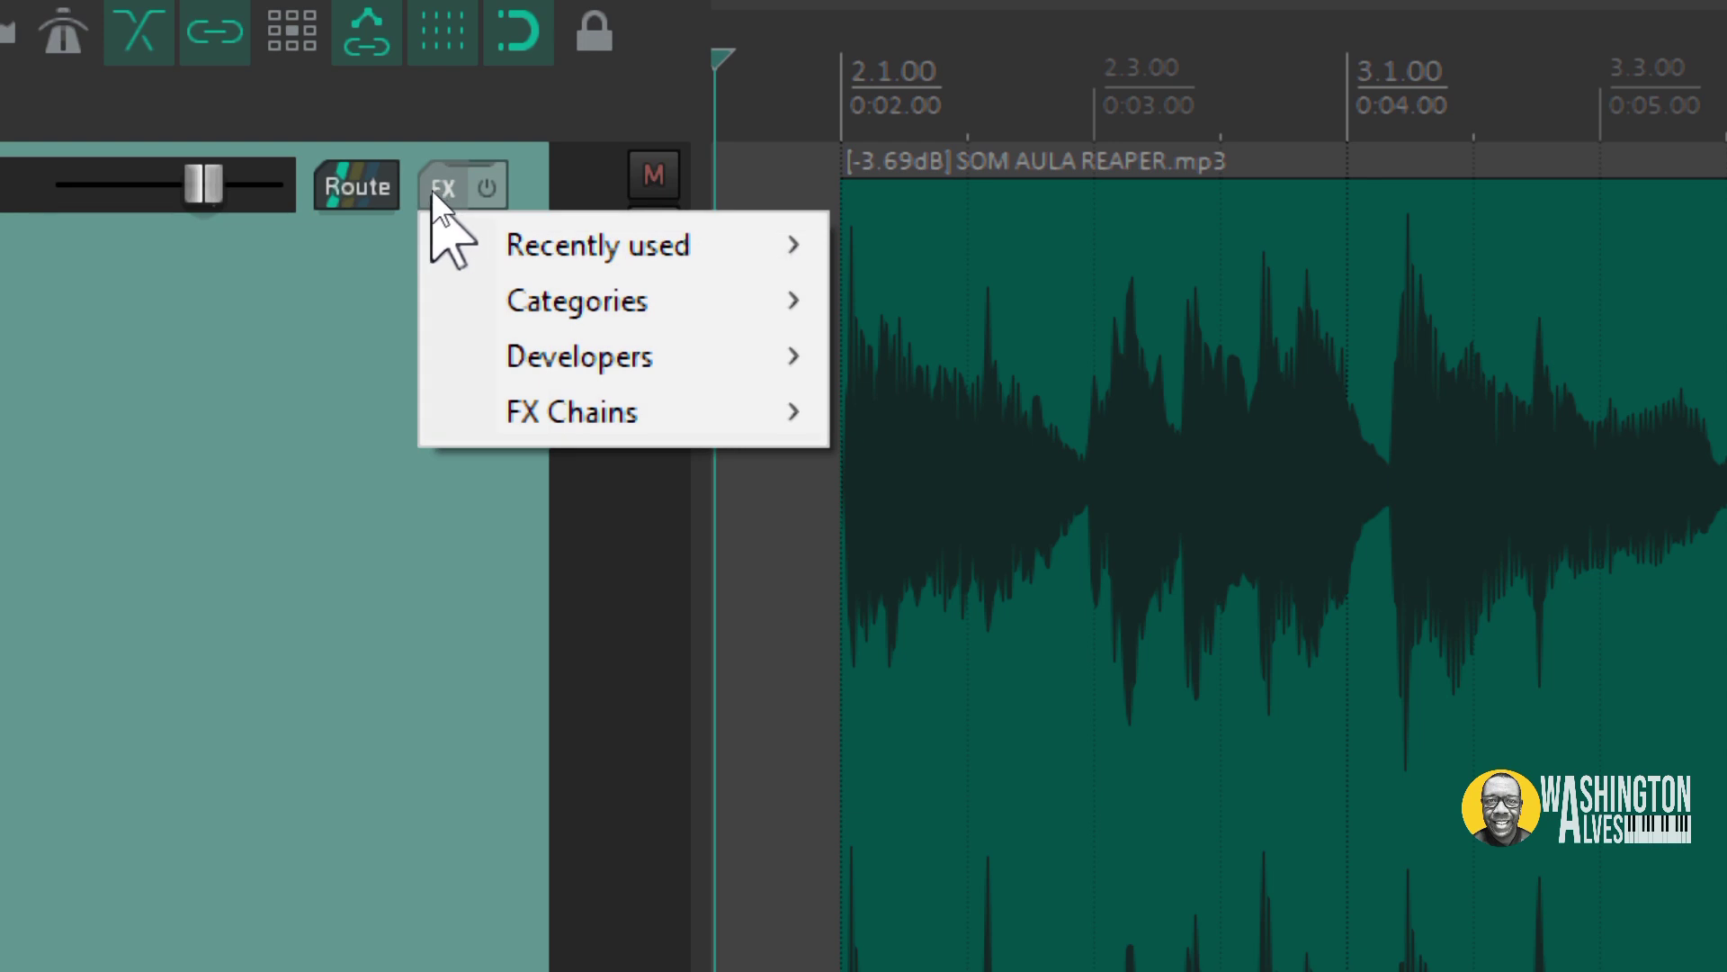
mouse_move(575, 245)
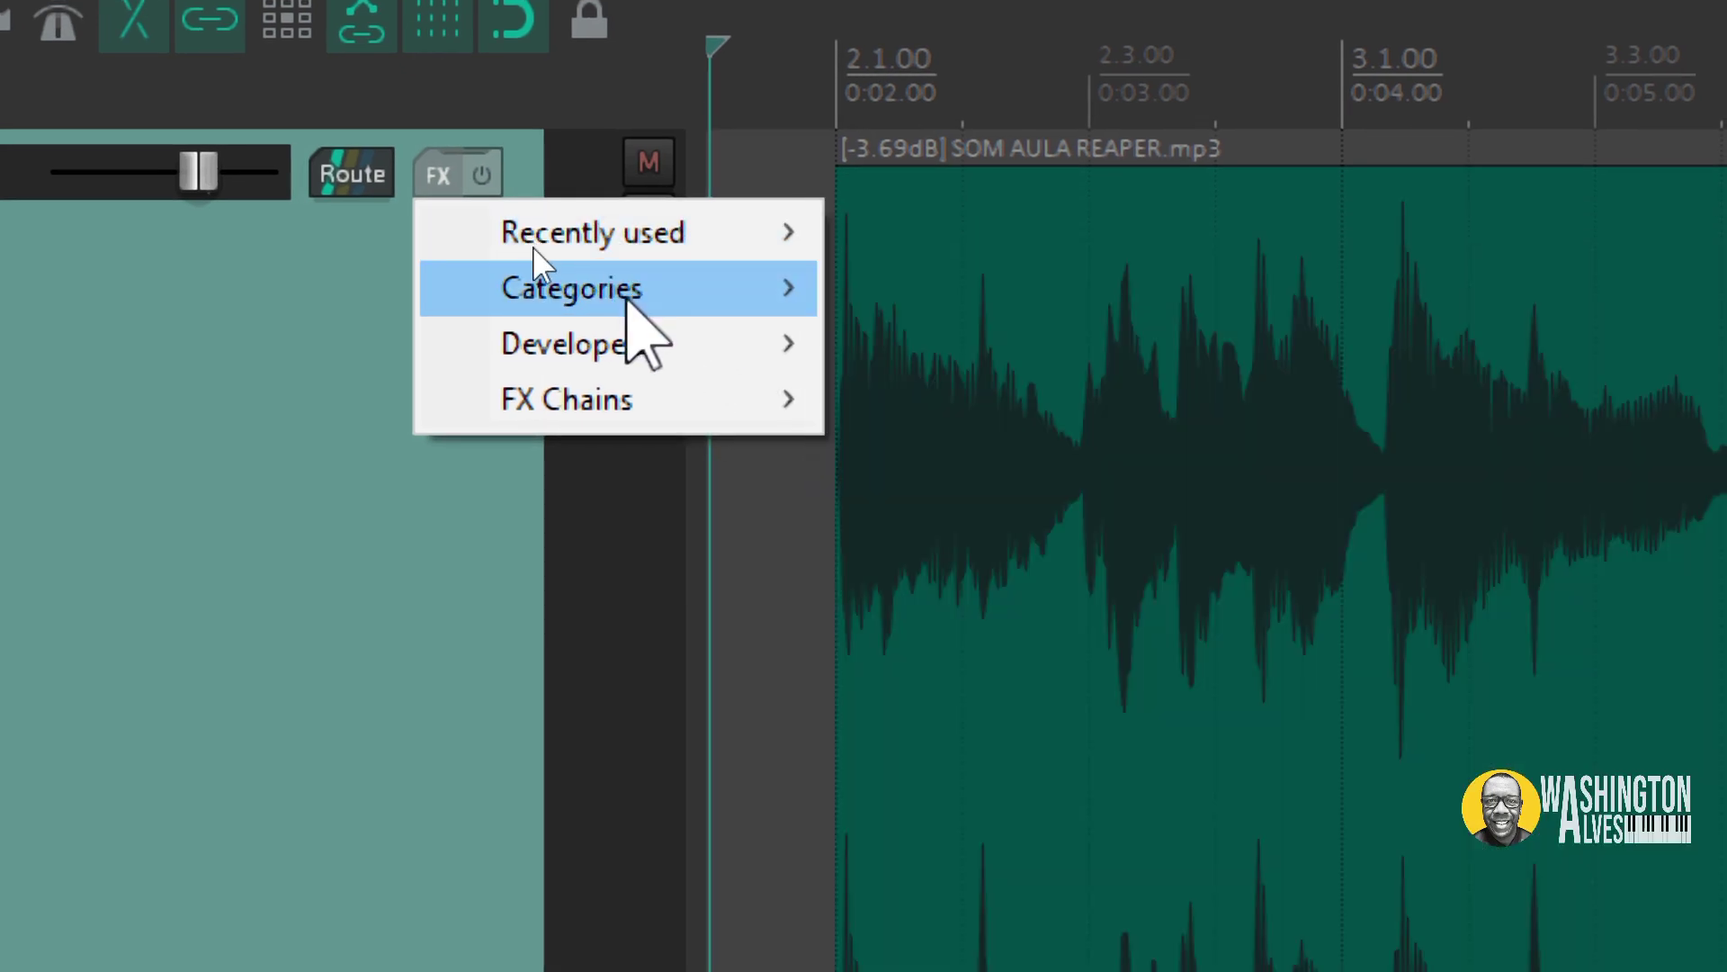
mouse_move(639, 288)
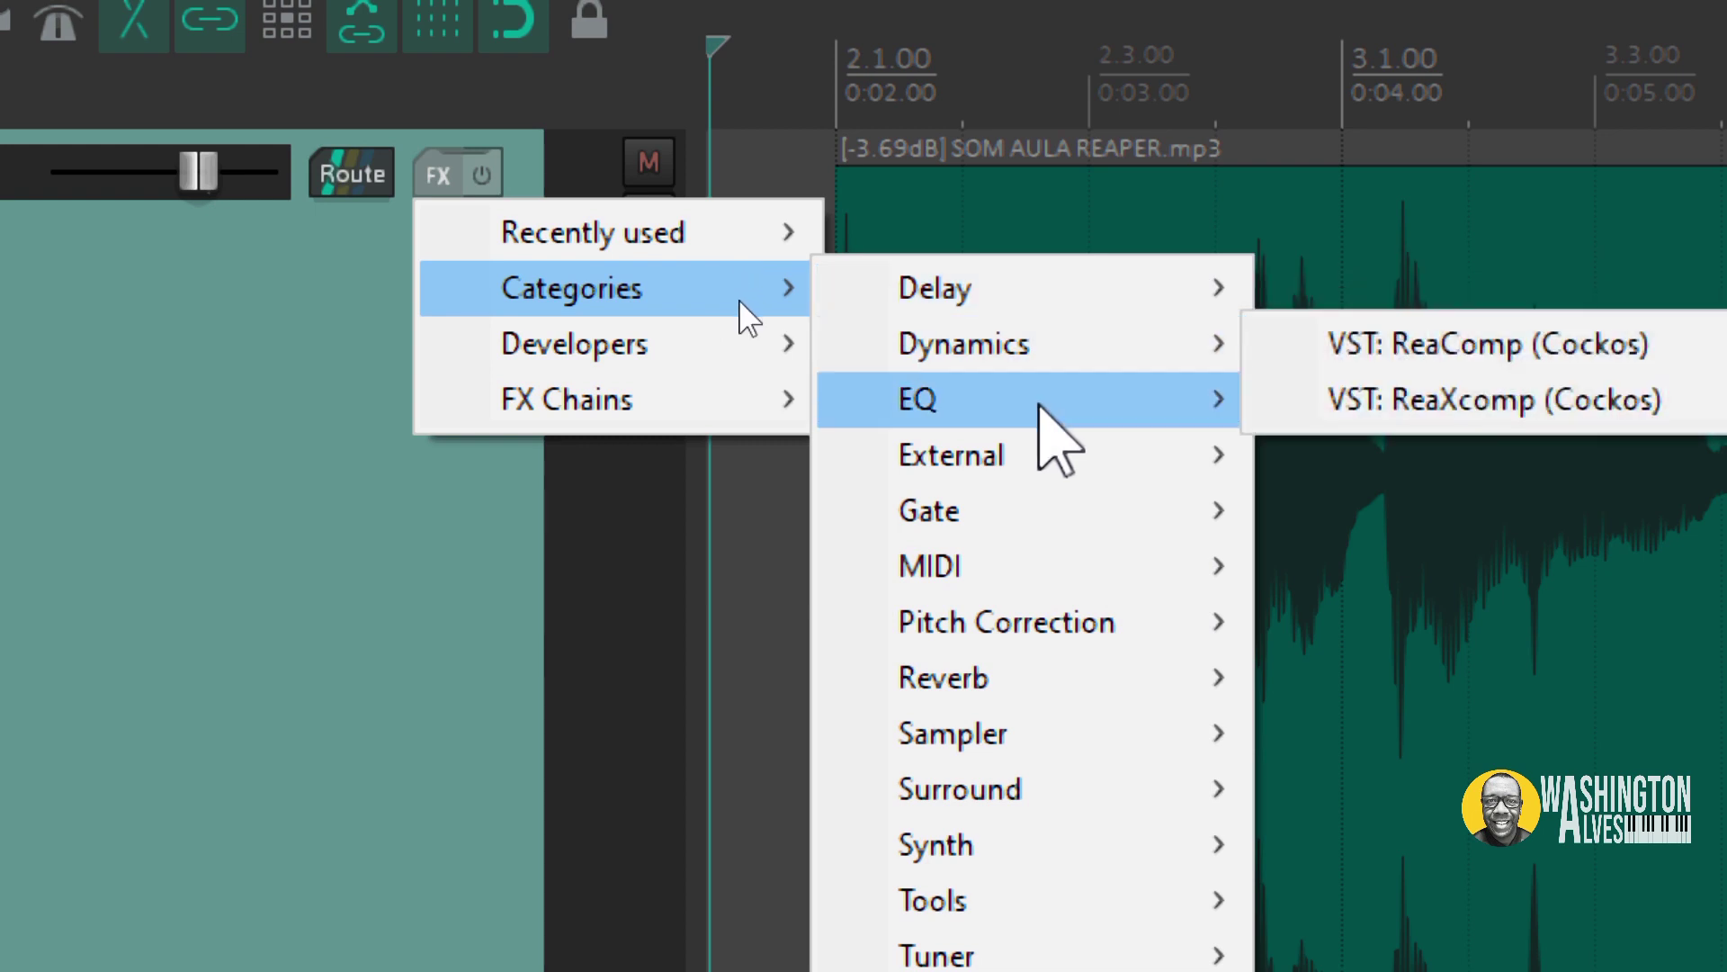
mouse_move(987, 565)
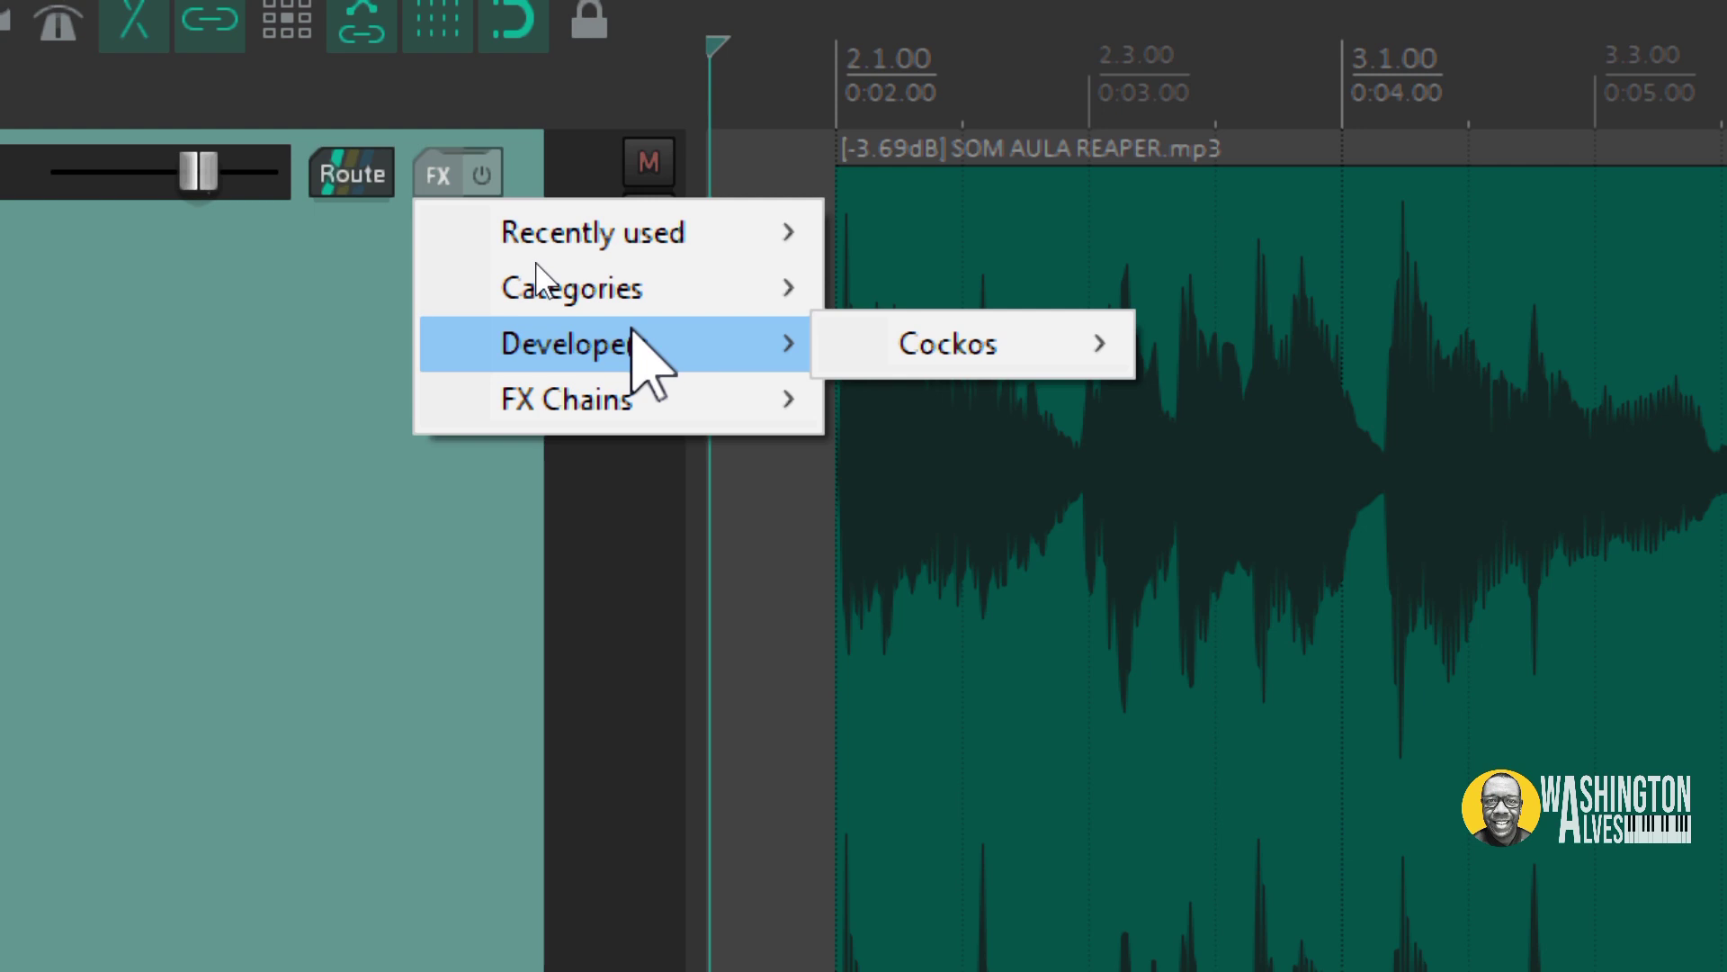
mouse_move(554, 419)
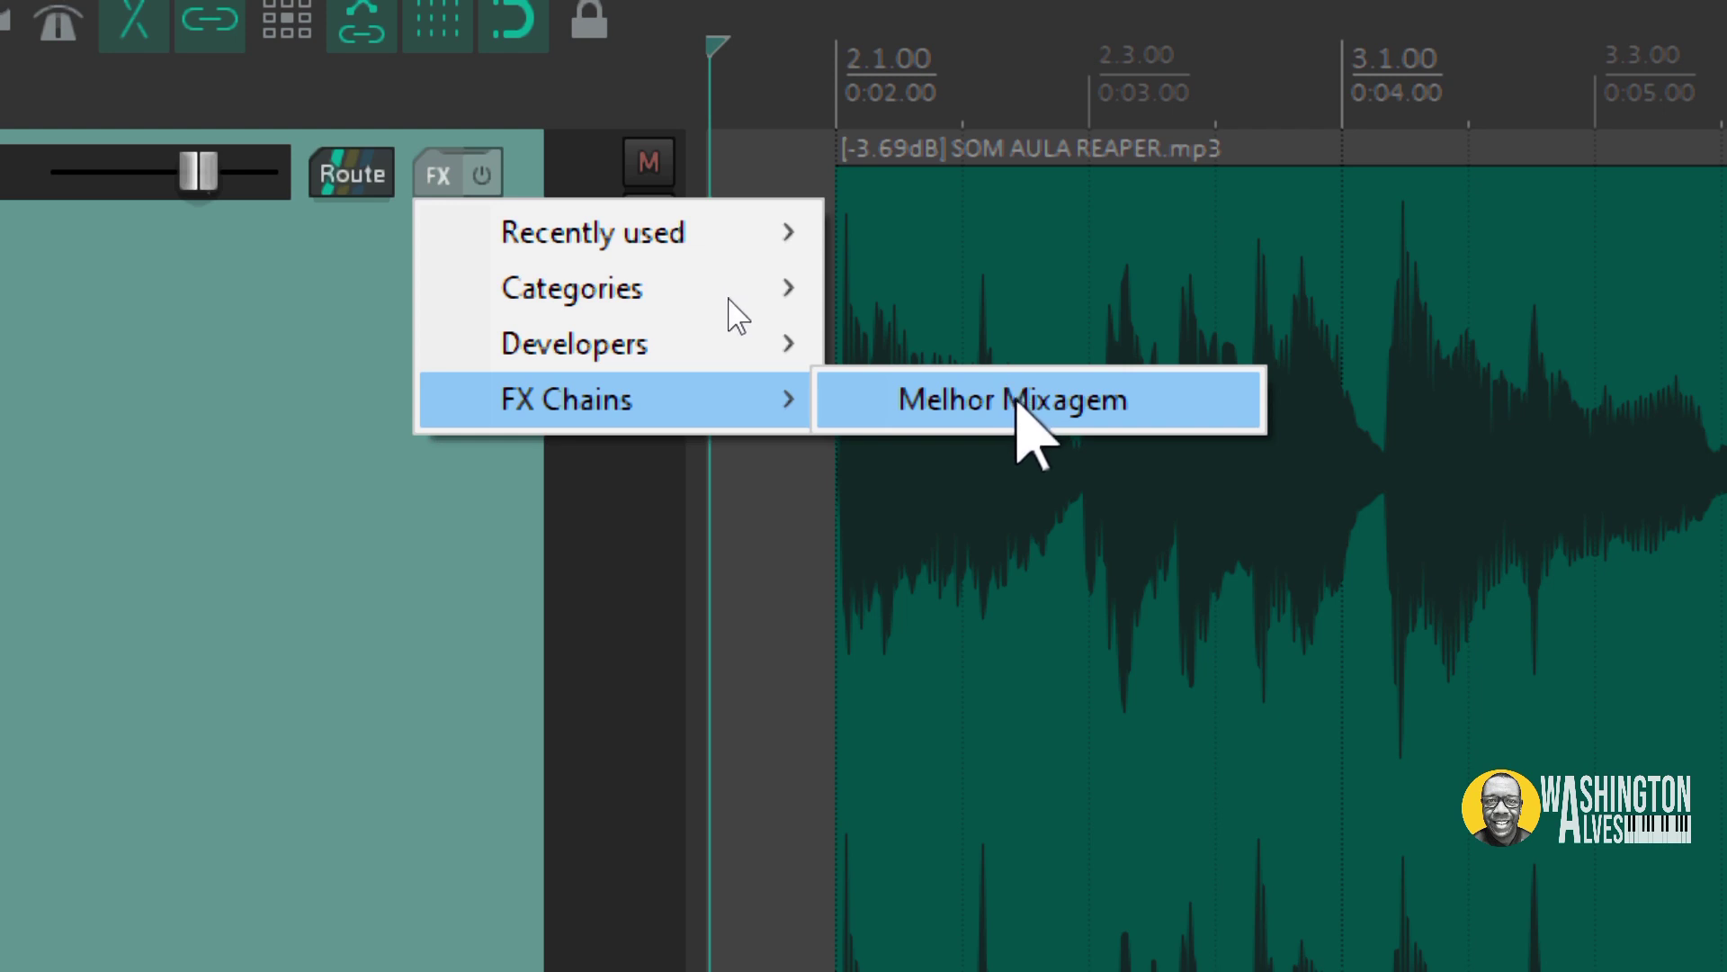
left_click(1072, 409)
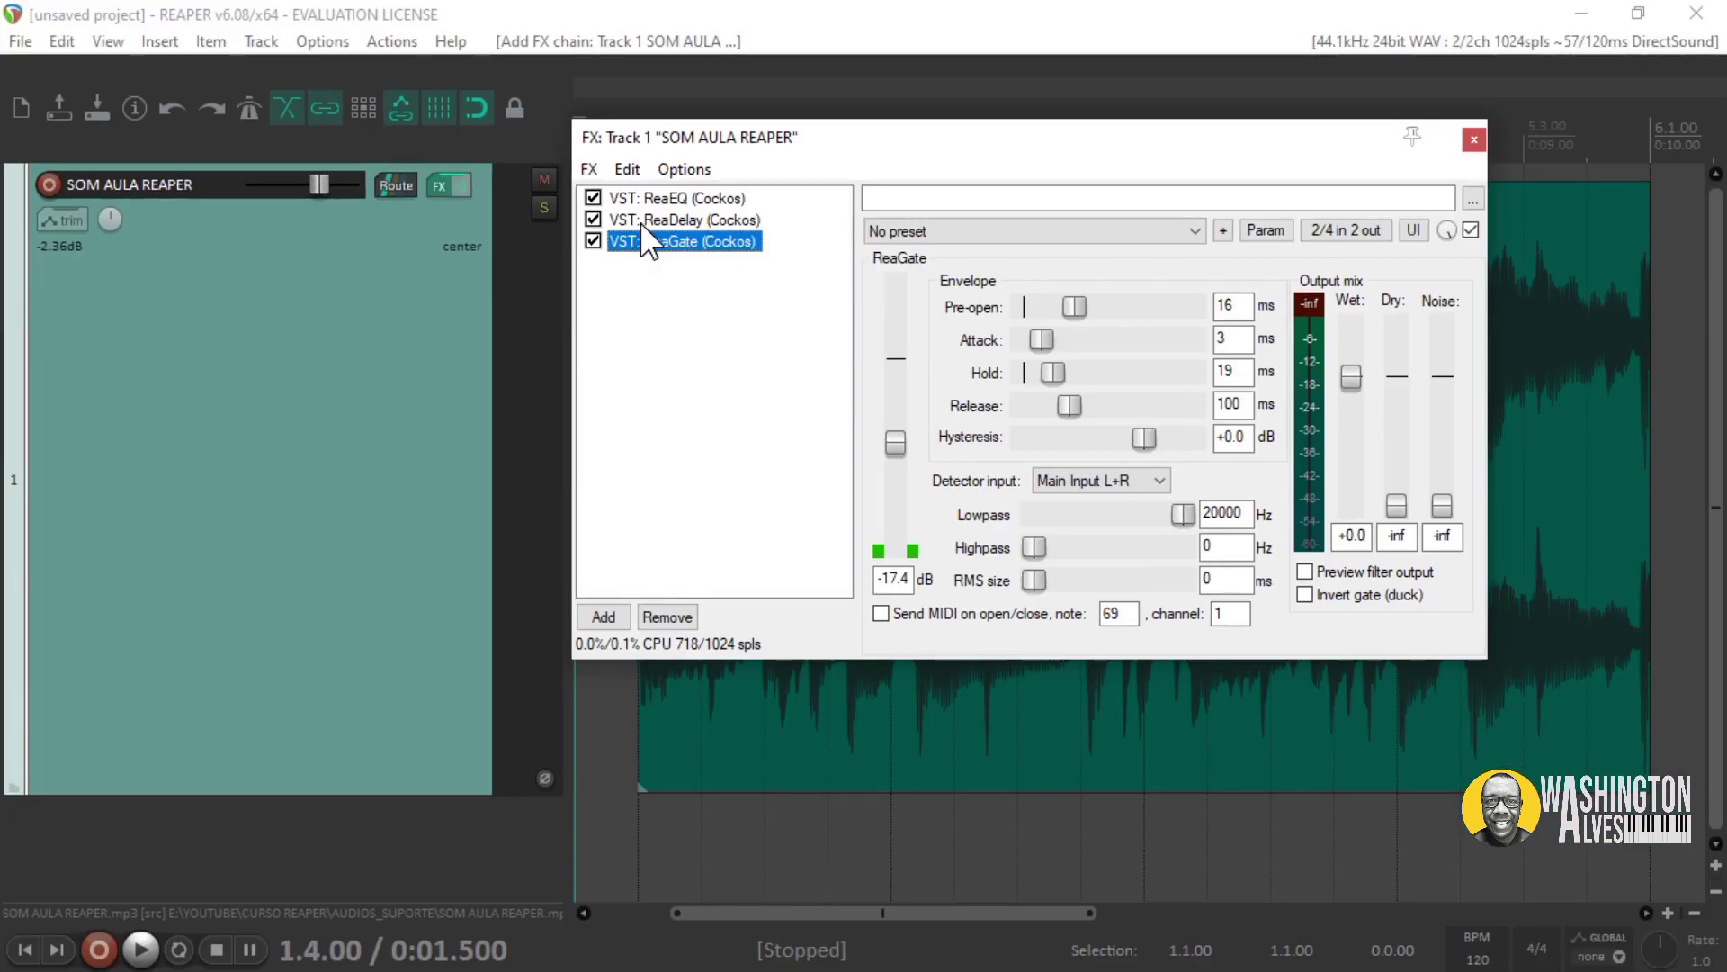
Bypass and re-enable ReaGate, ReaEQ and ReaDelay individually, and toggle the bypass of the track's whole effects chain.
key("Escape")
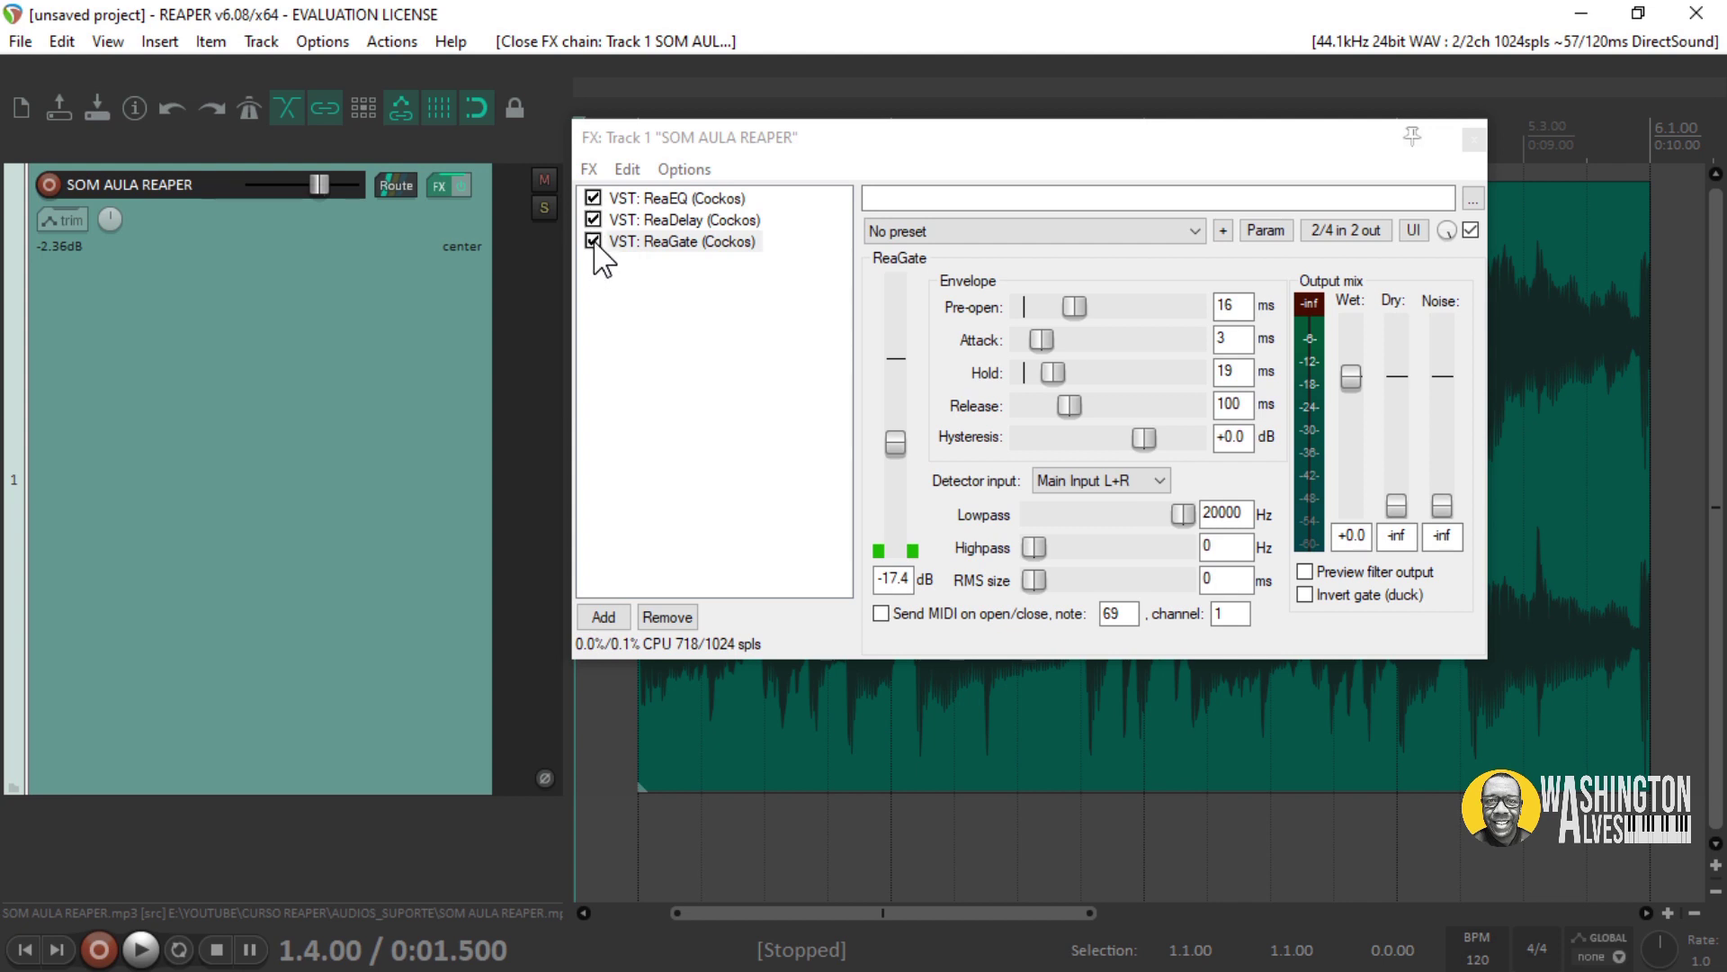
left_click(593, 241)
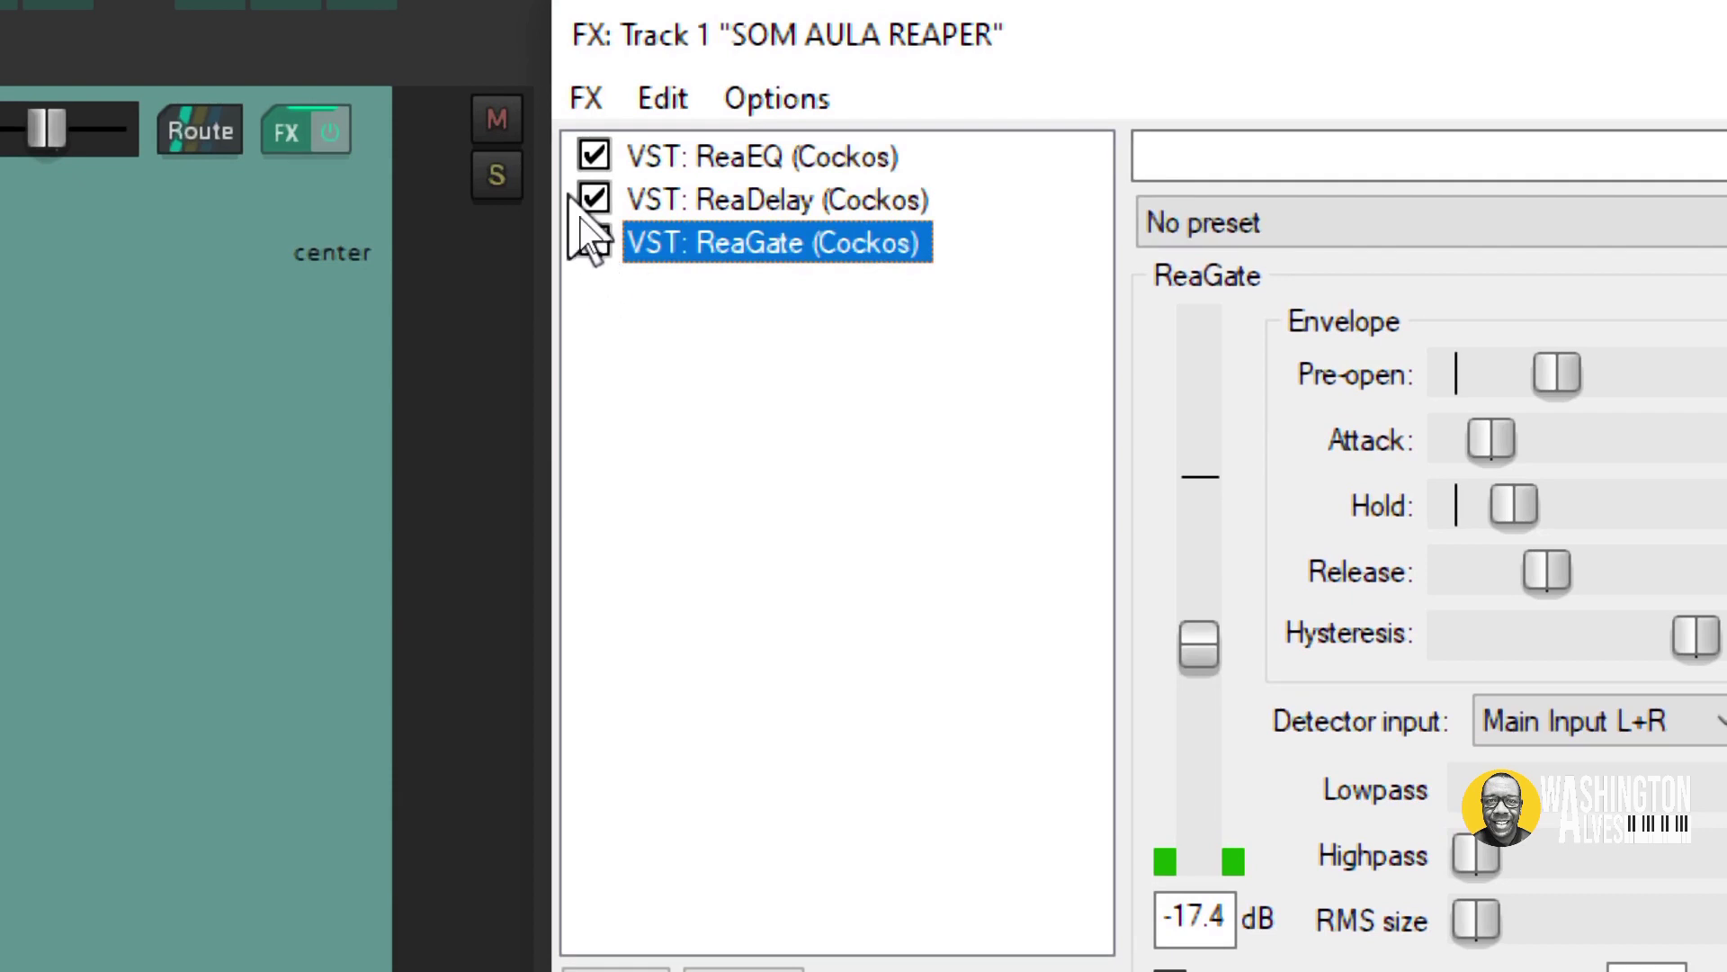
left_click(593, 241)
left_click(593, 154)
left_click(592, 198)
left_click(594, 155)
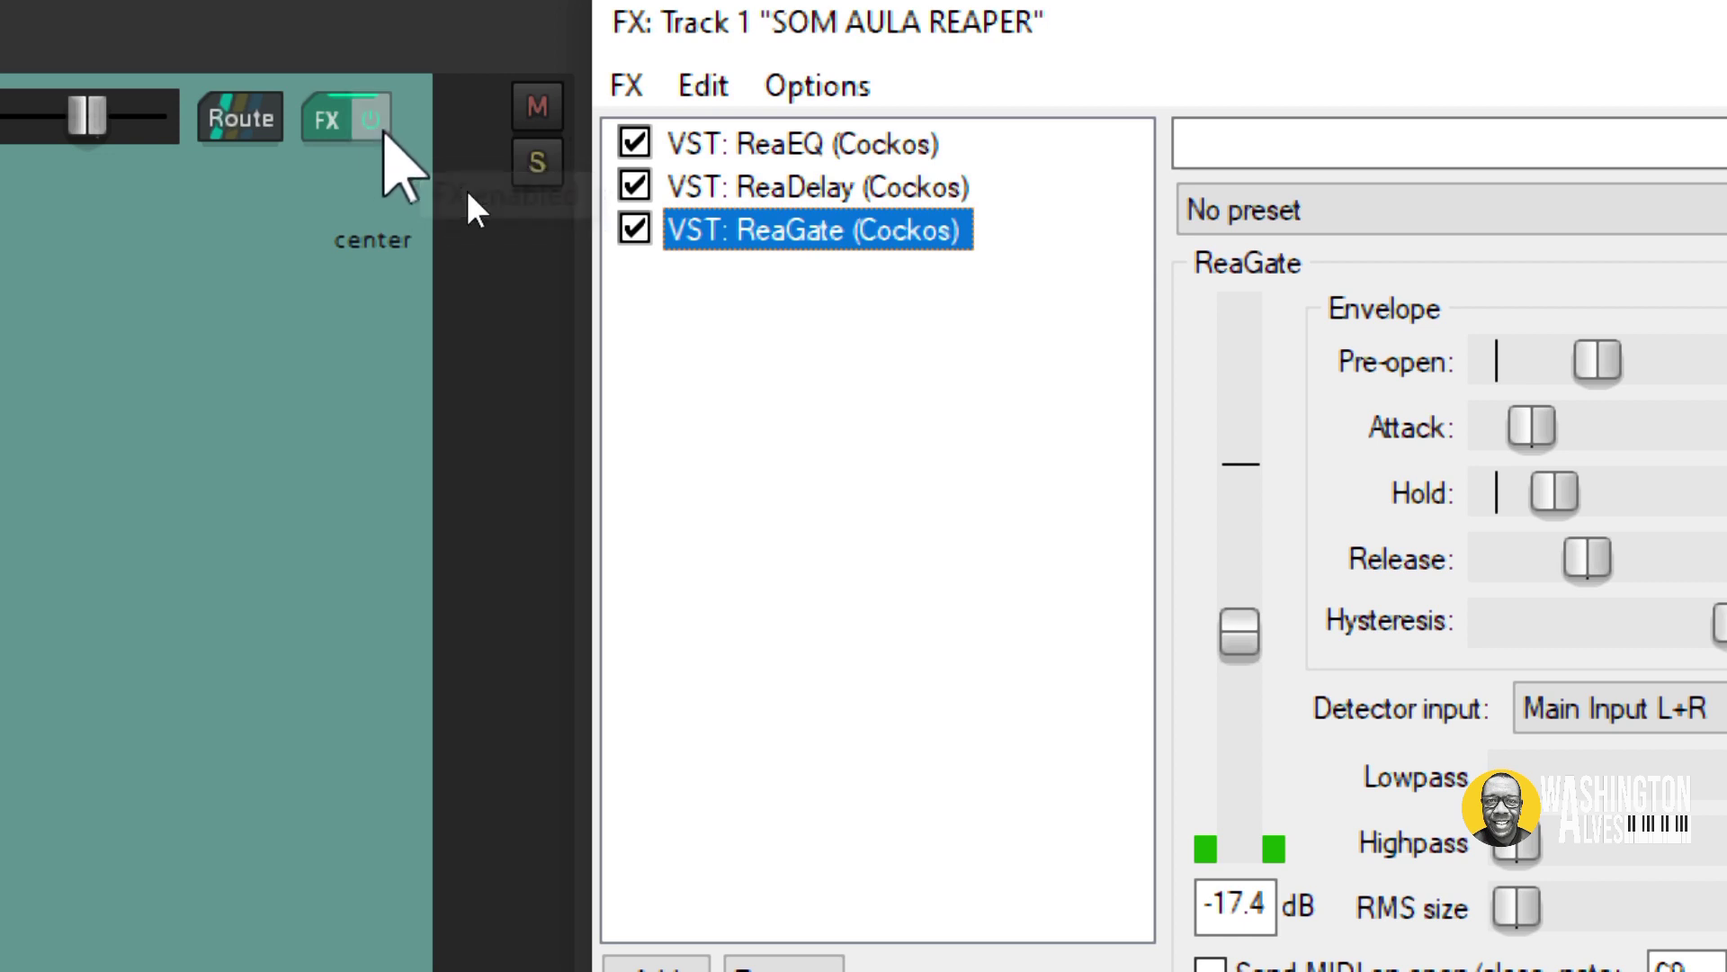
left_click(379, 119)
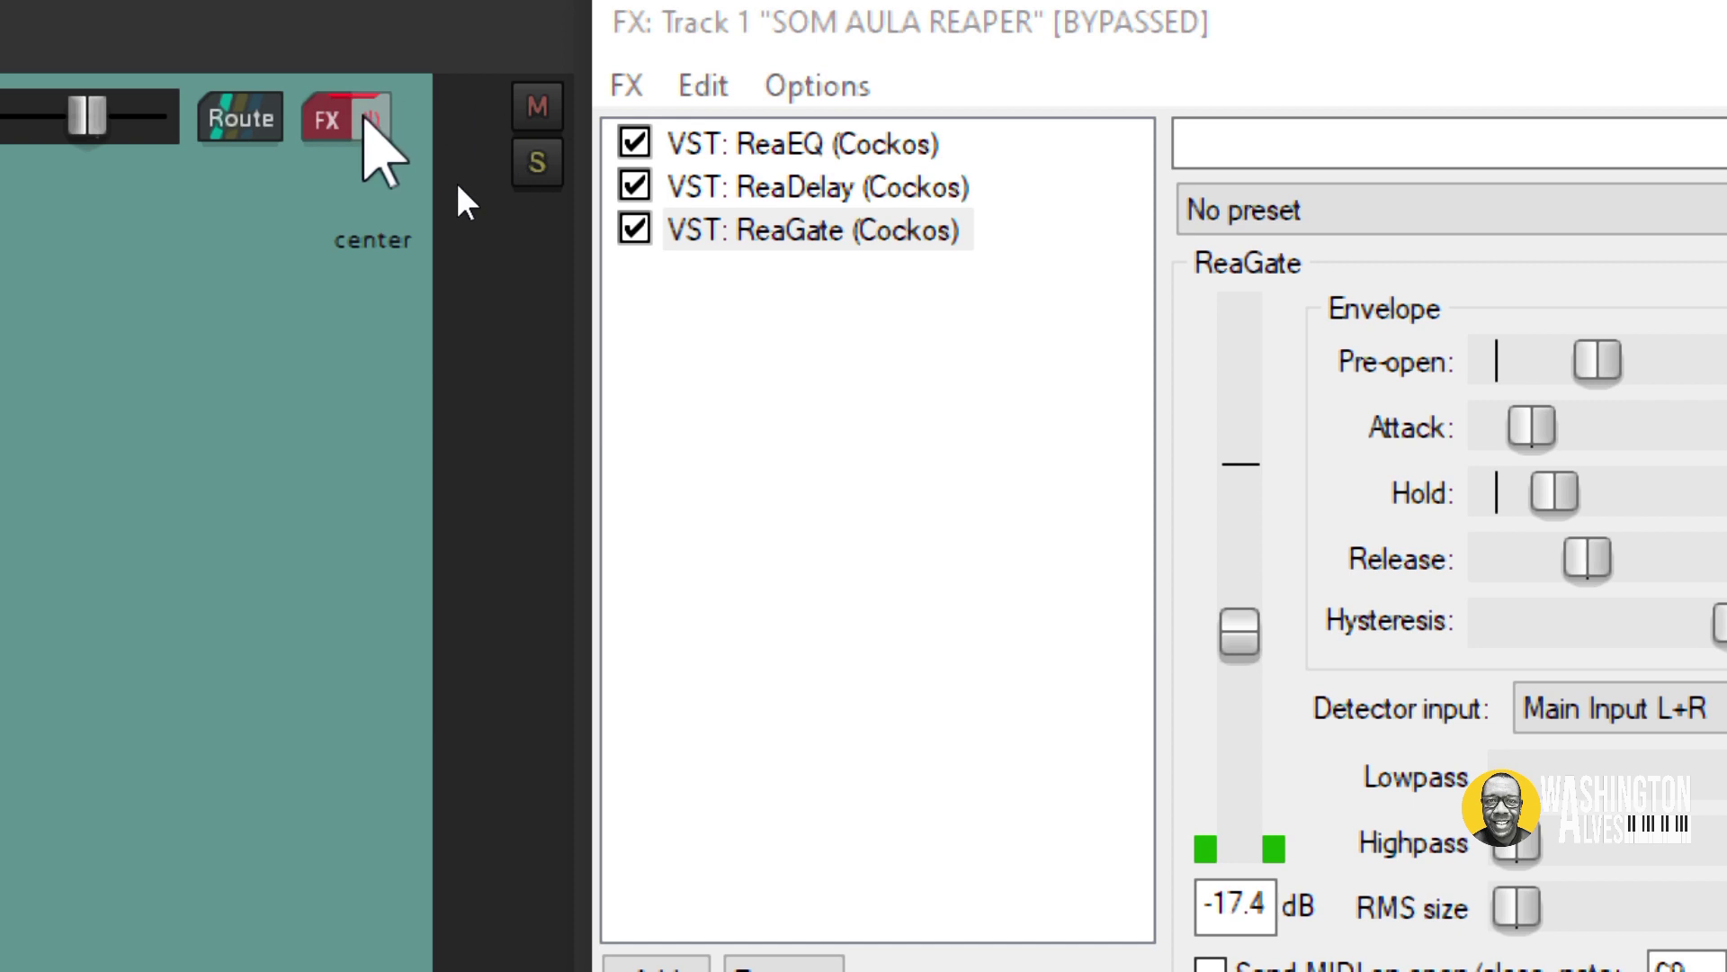
left_click(370, 119)
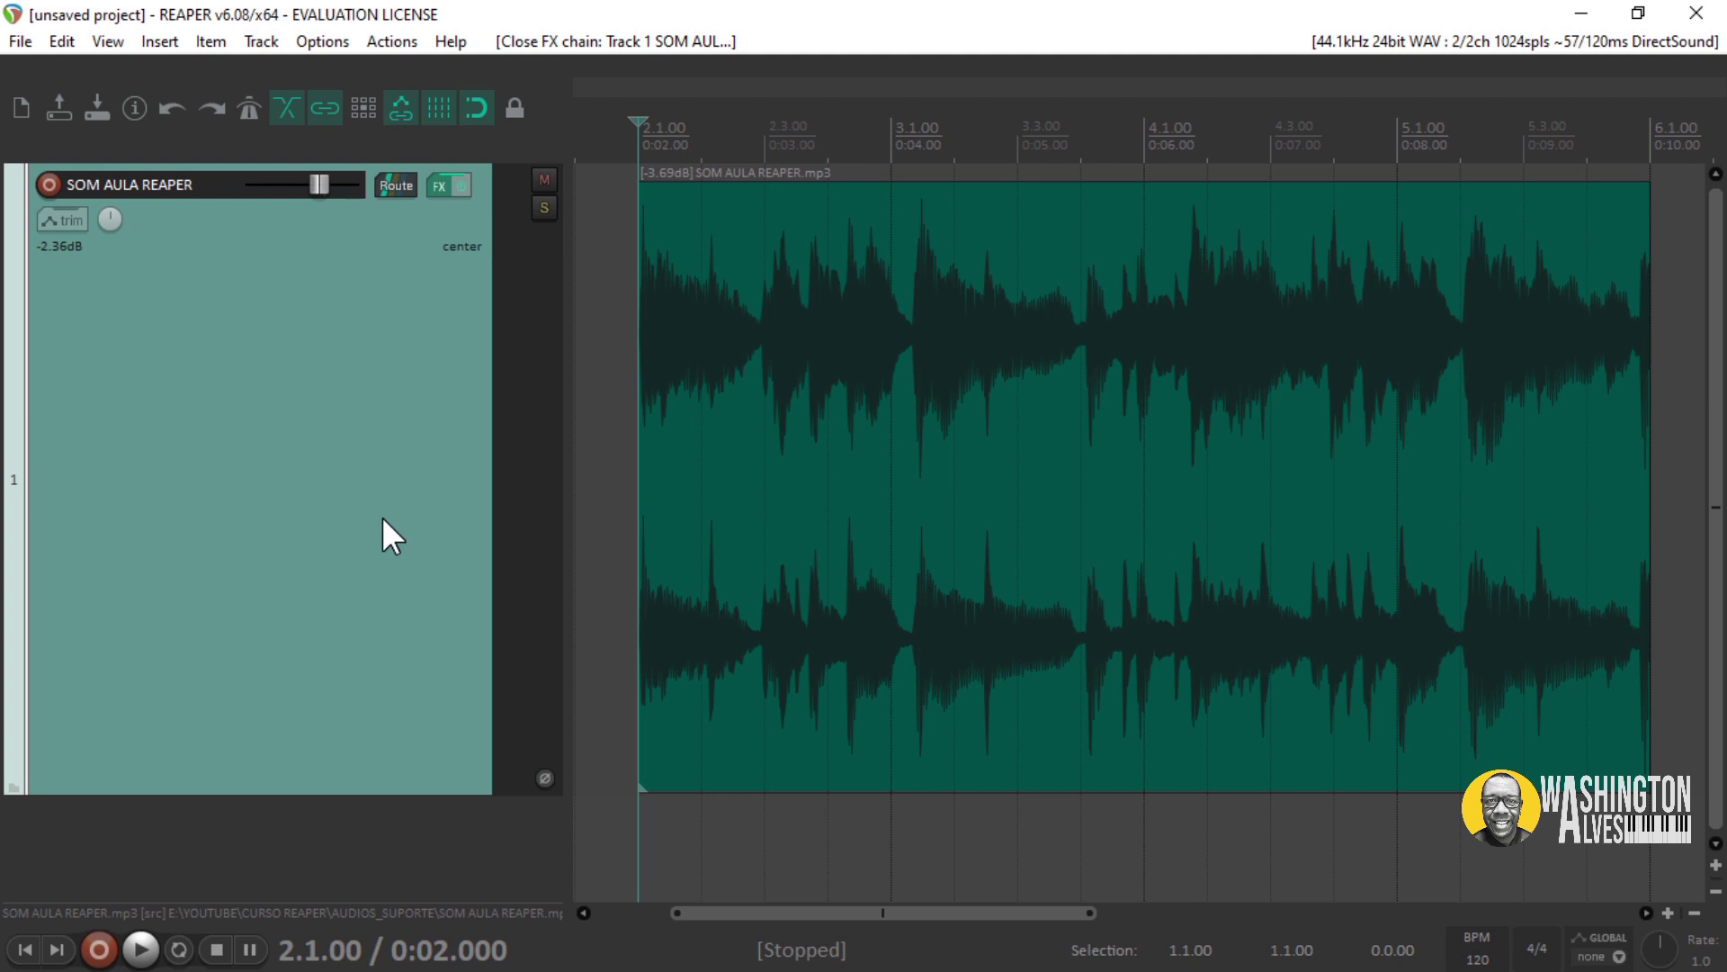
Add a new empty track below SOM AULA REAPER, with both tracks fitting in the track area.
scroll(380, 513, "down", 3)
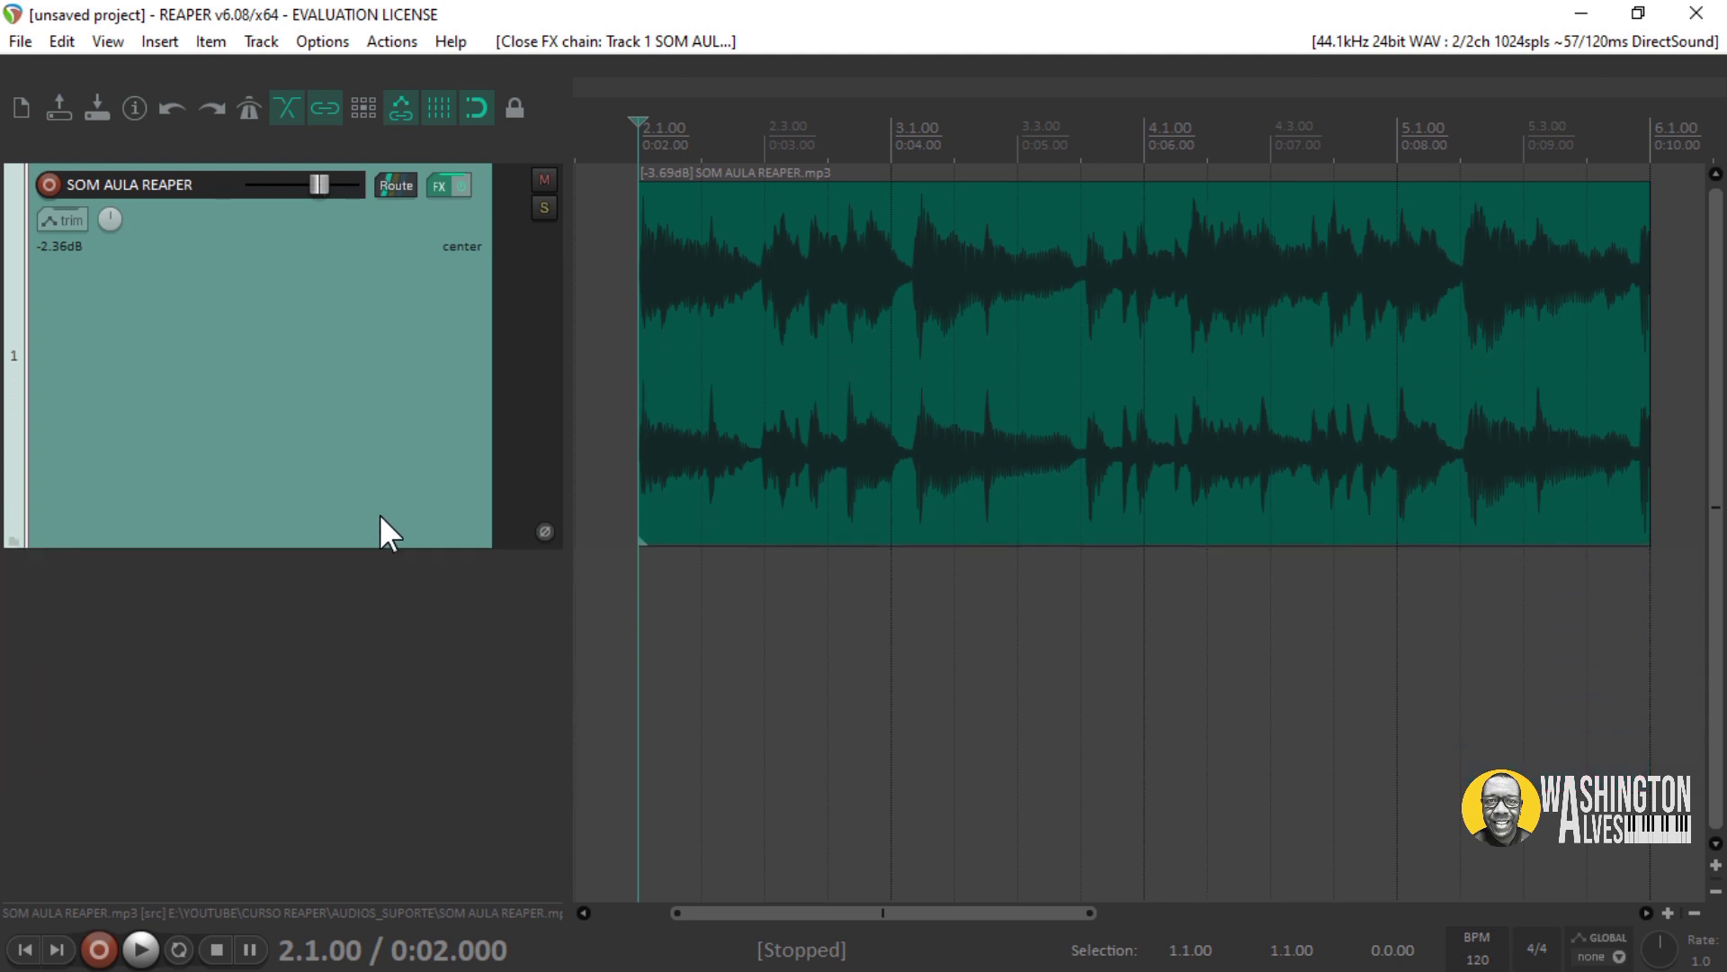
double_click(365, 617)
scroll(329, 442, "down", 2)
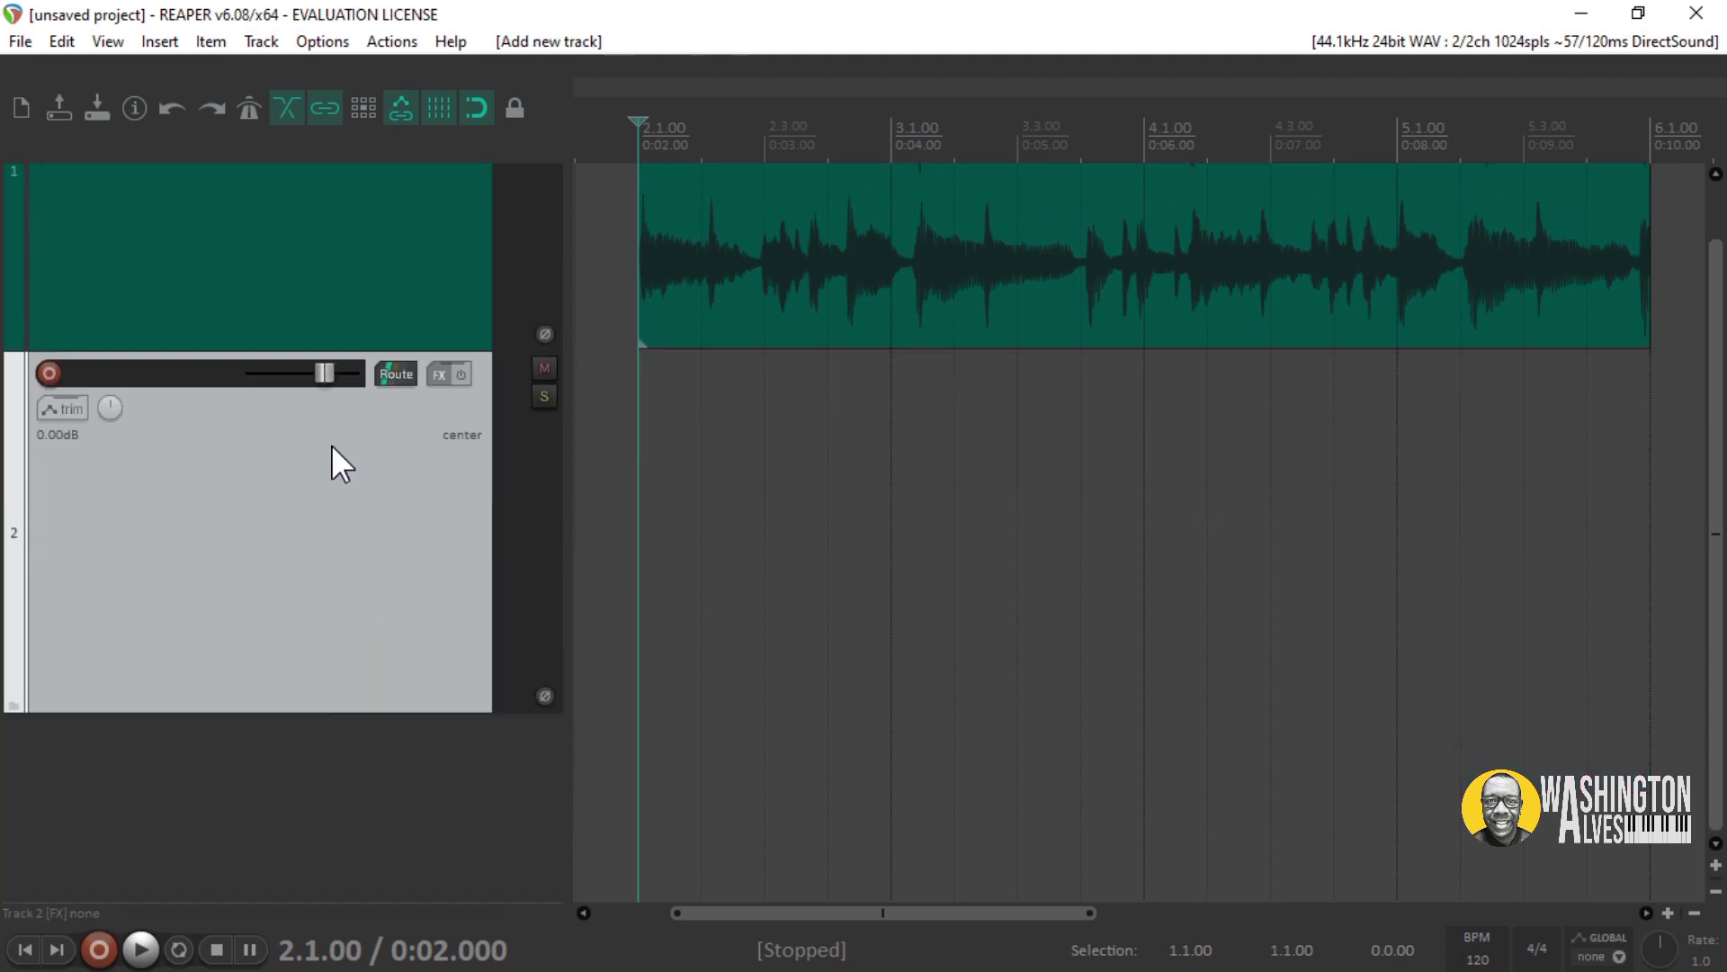
scroll(337, 423, "up", 2)
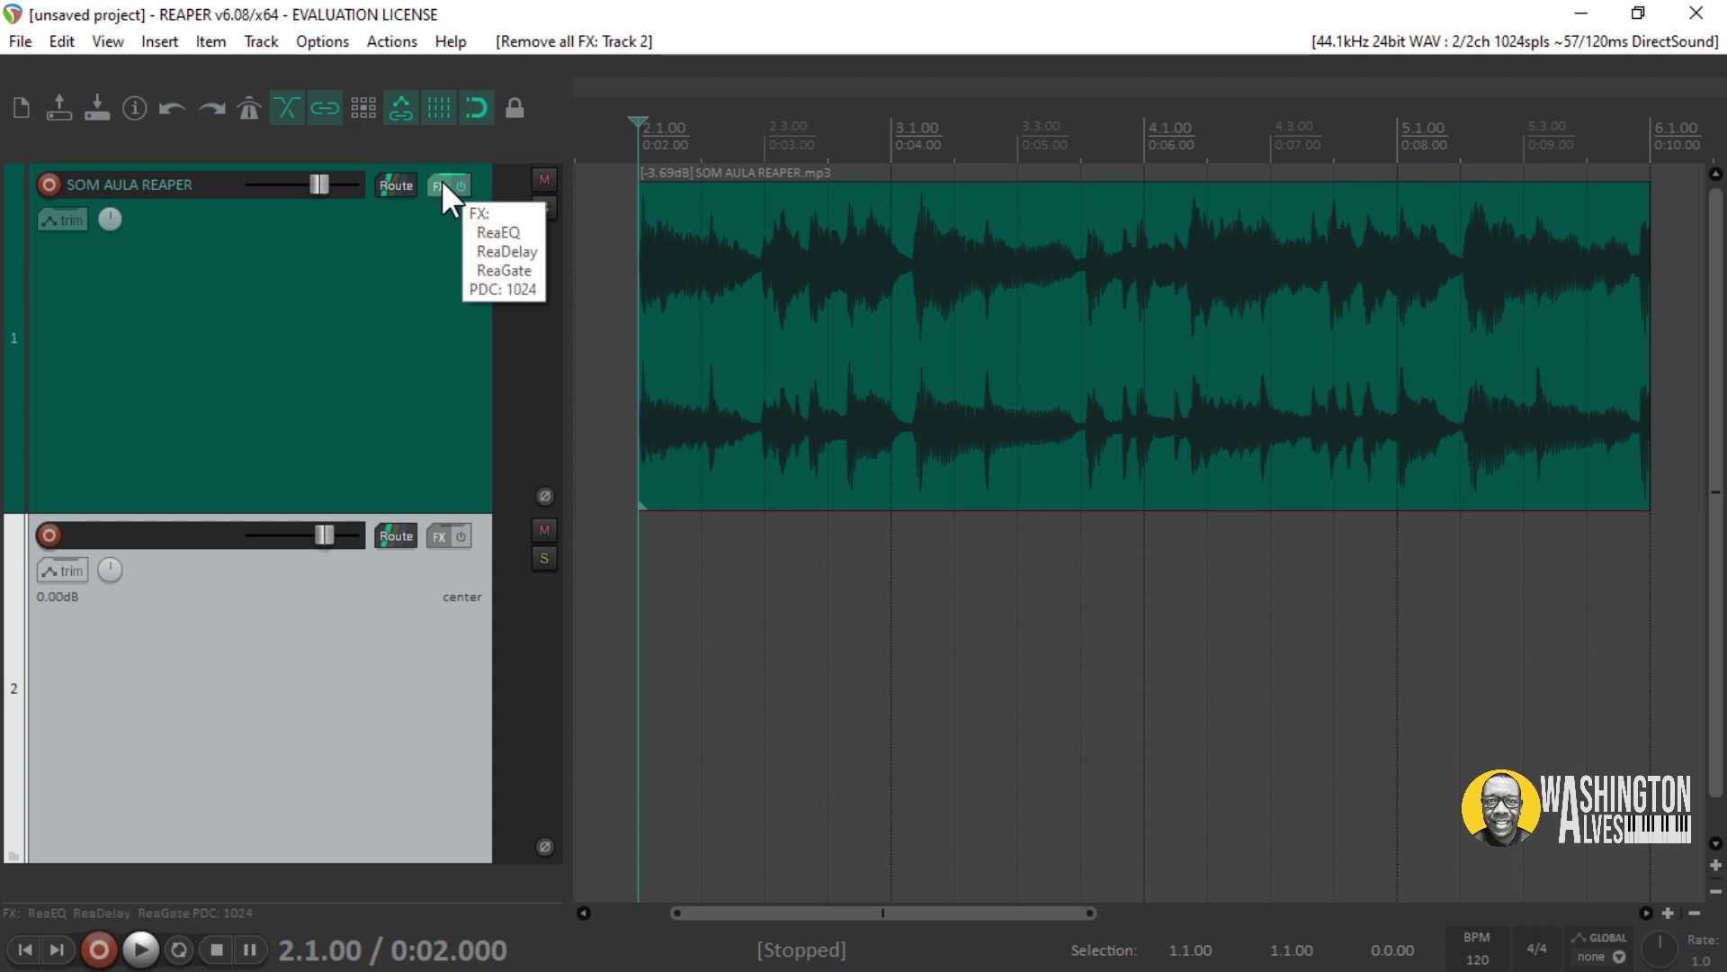
Copy only ReaEQ from the SOM AULA REAPER effects chain onto the second track.
left_click(445, 185)
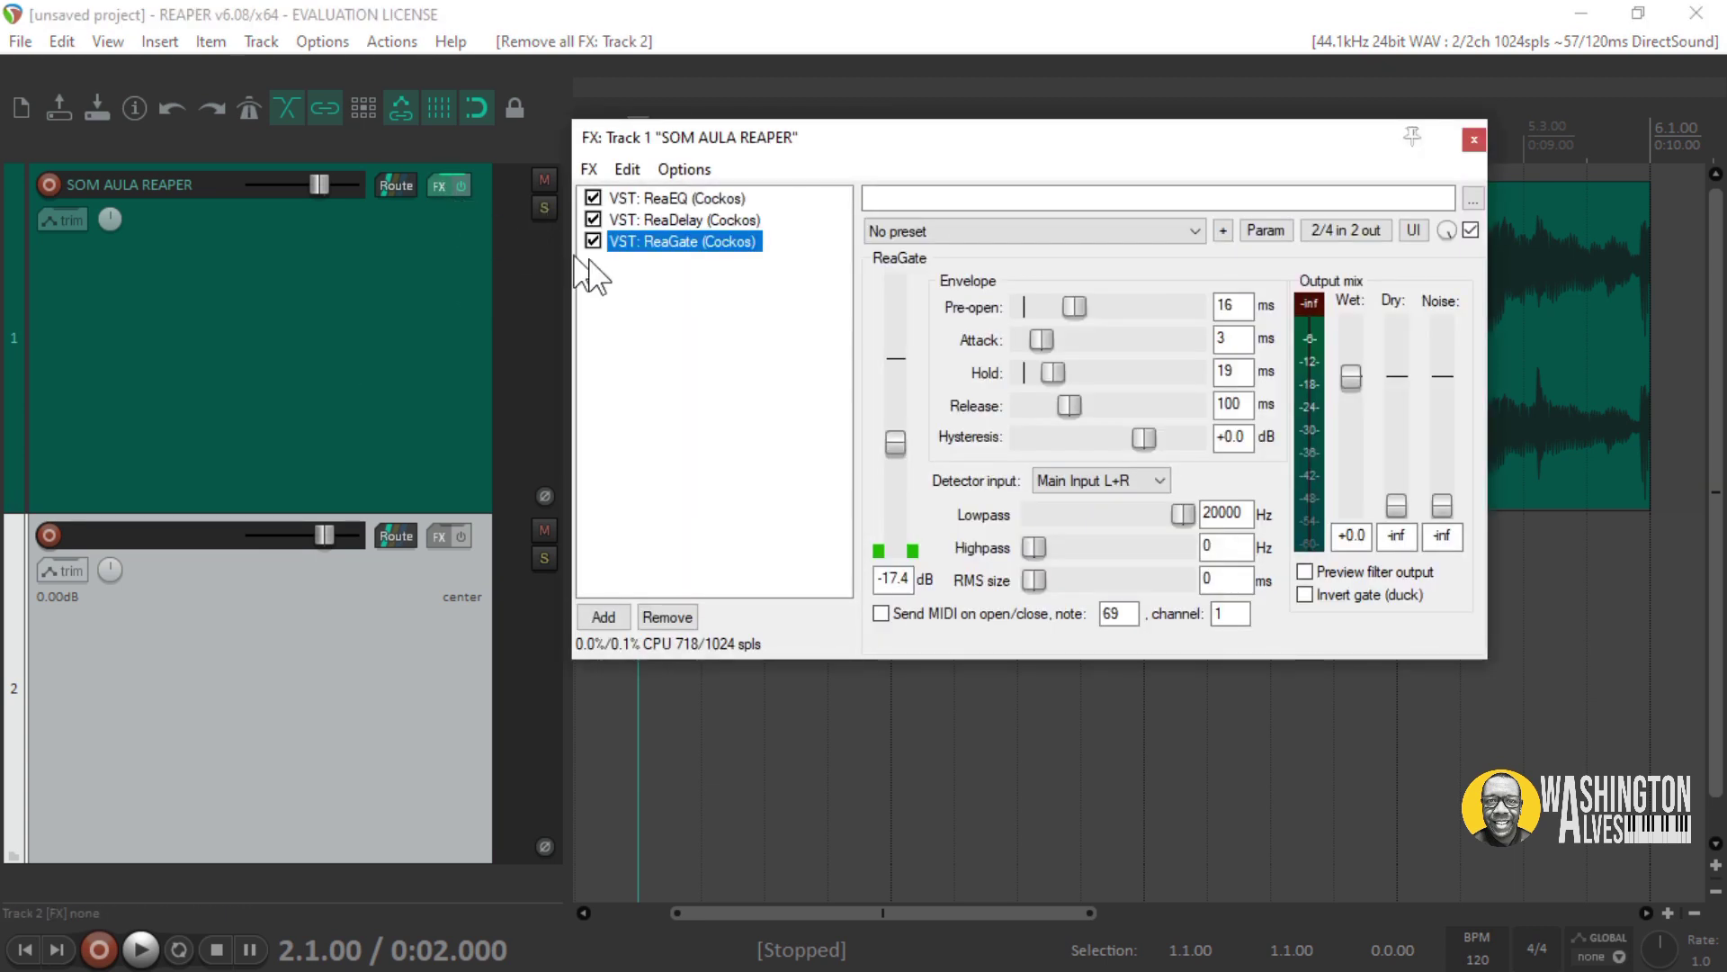
left_click(694, 216)
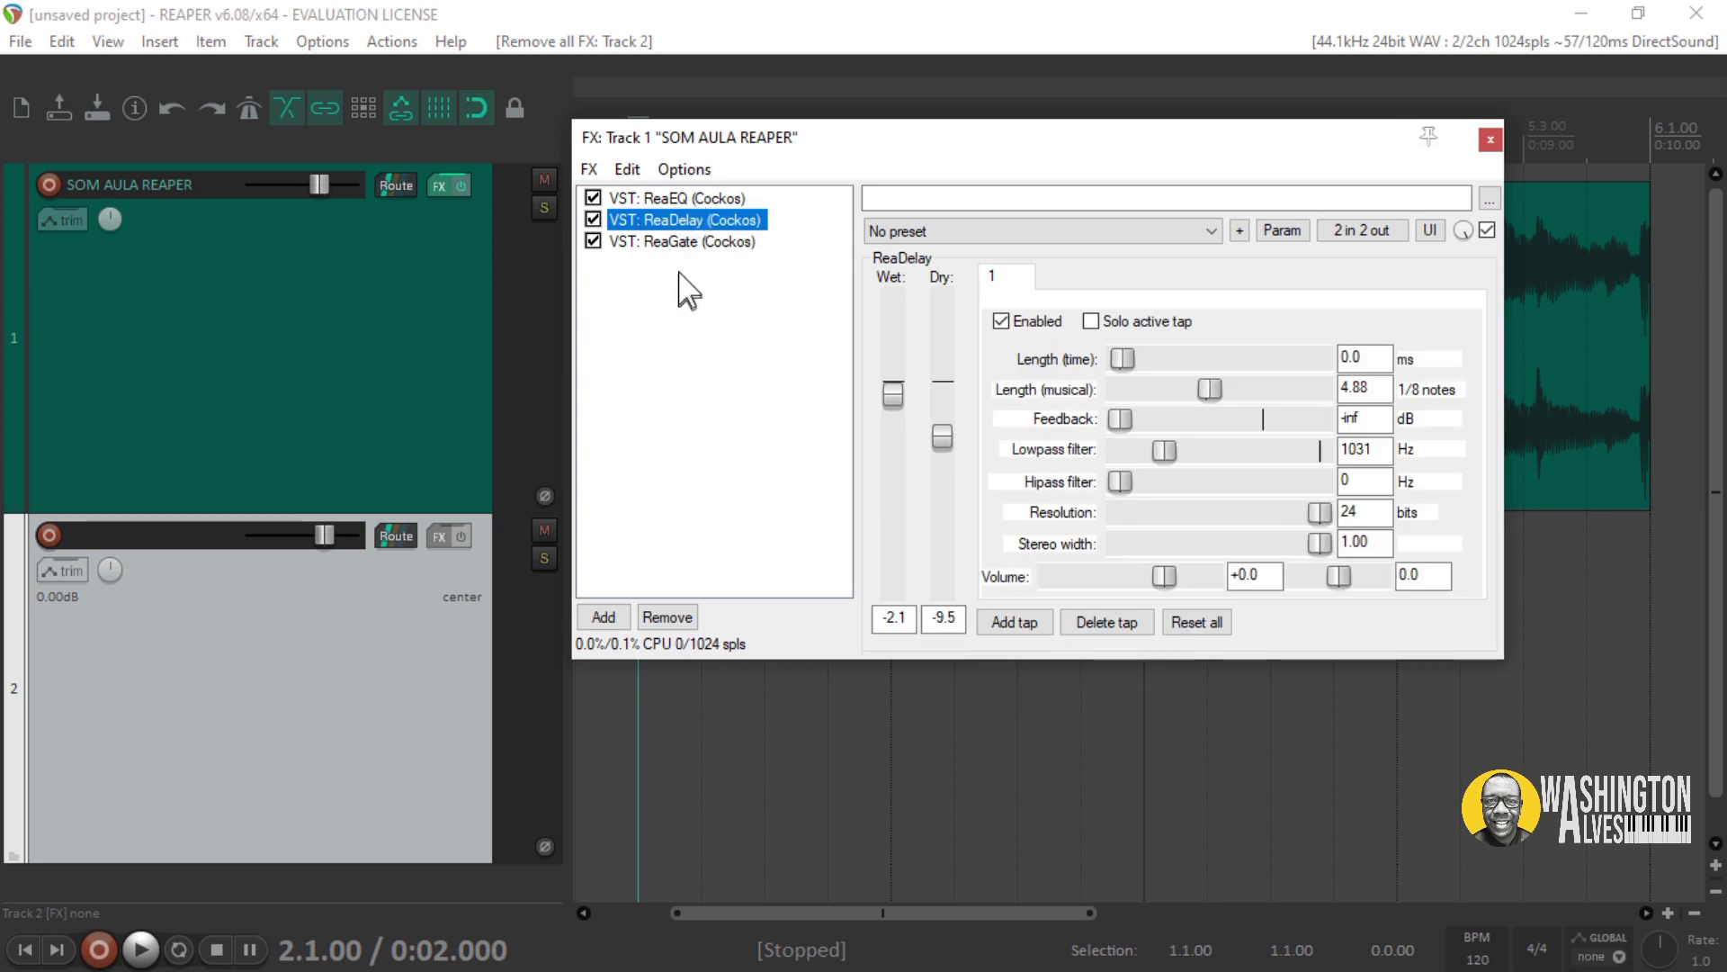
left_click(685, 198)
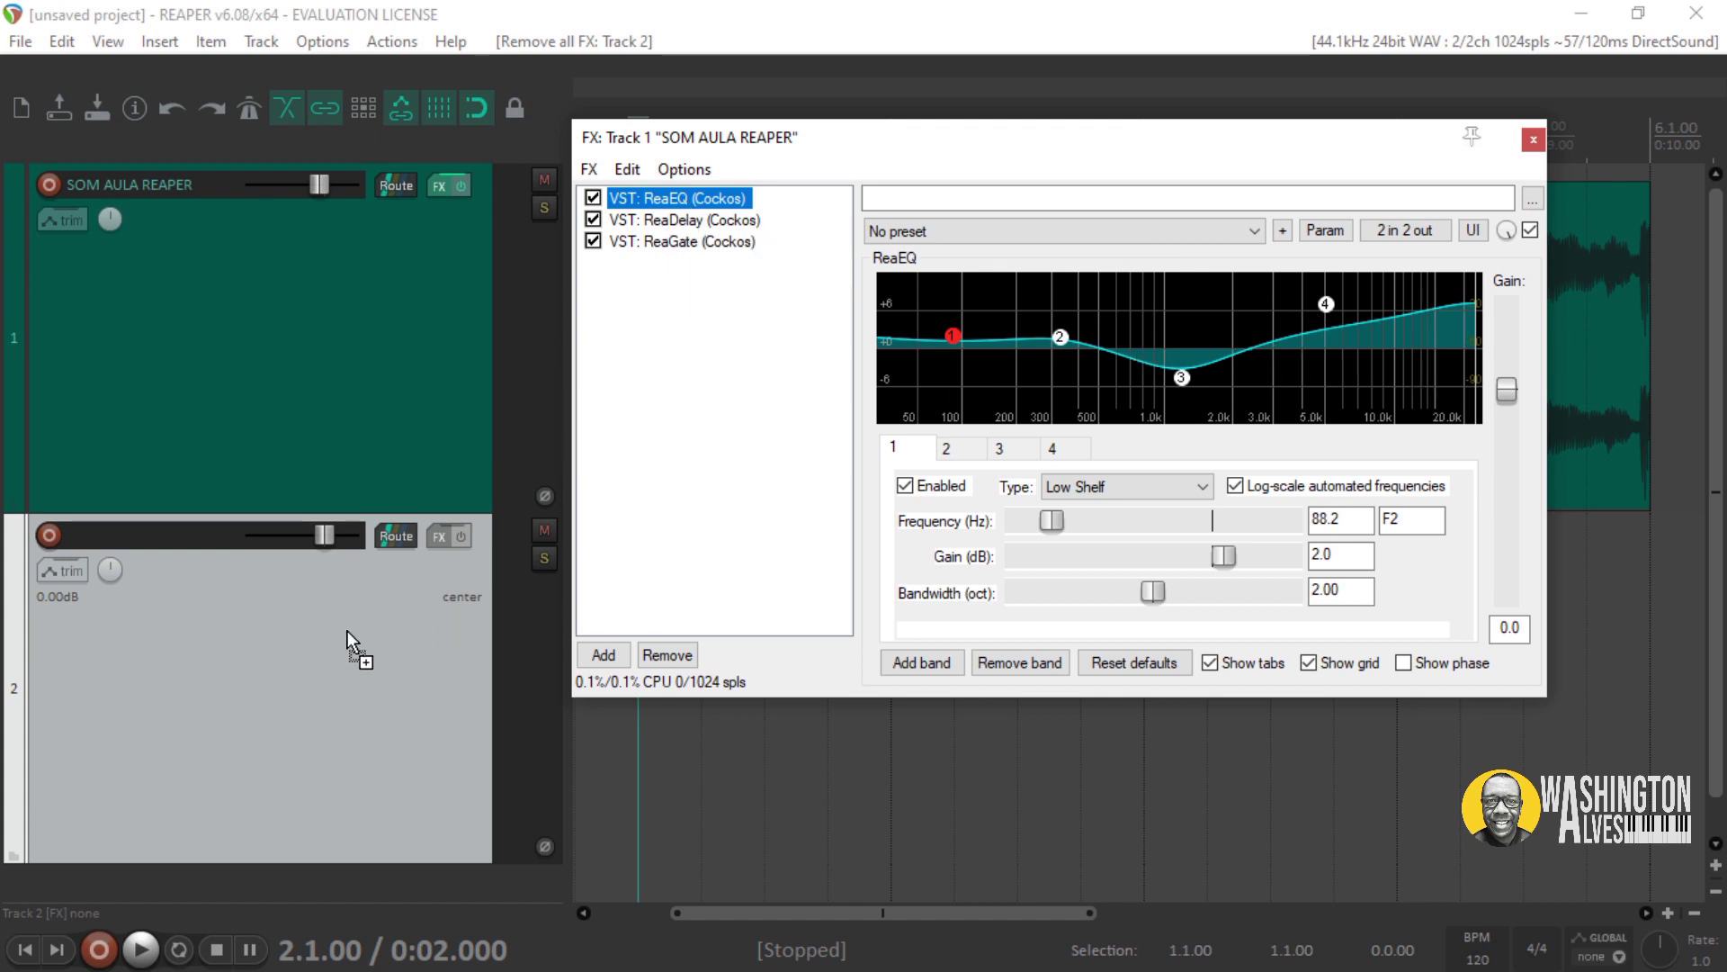
left_click_drag(347, 629, 347, 630)
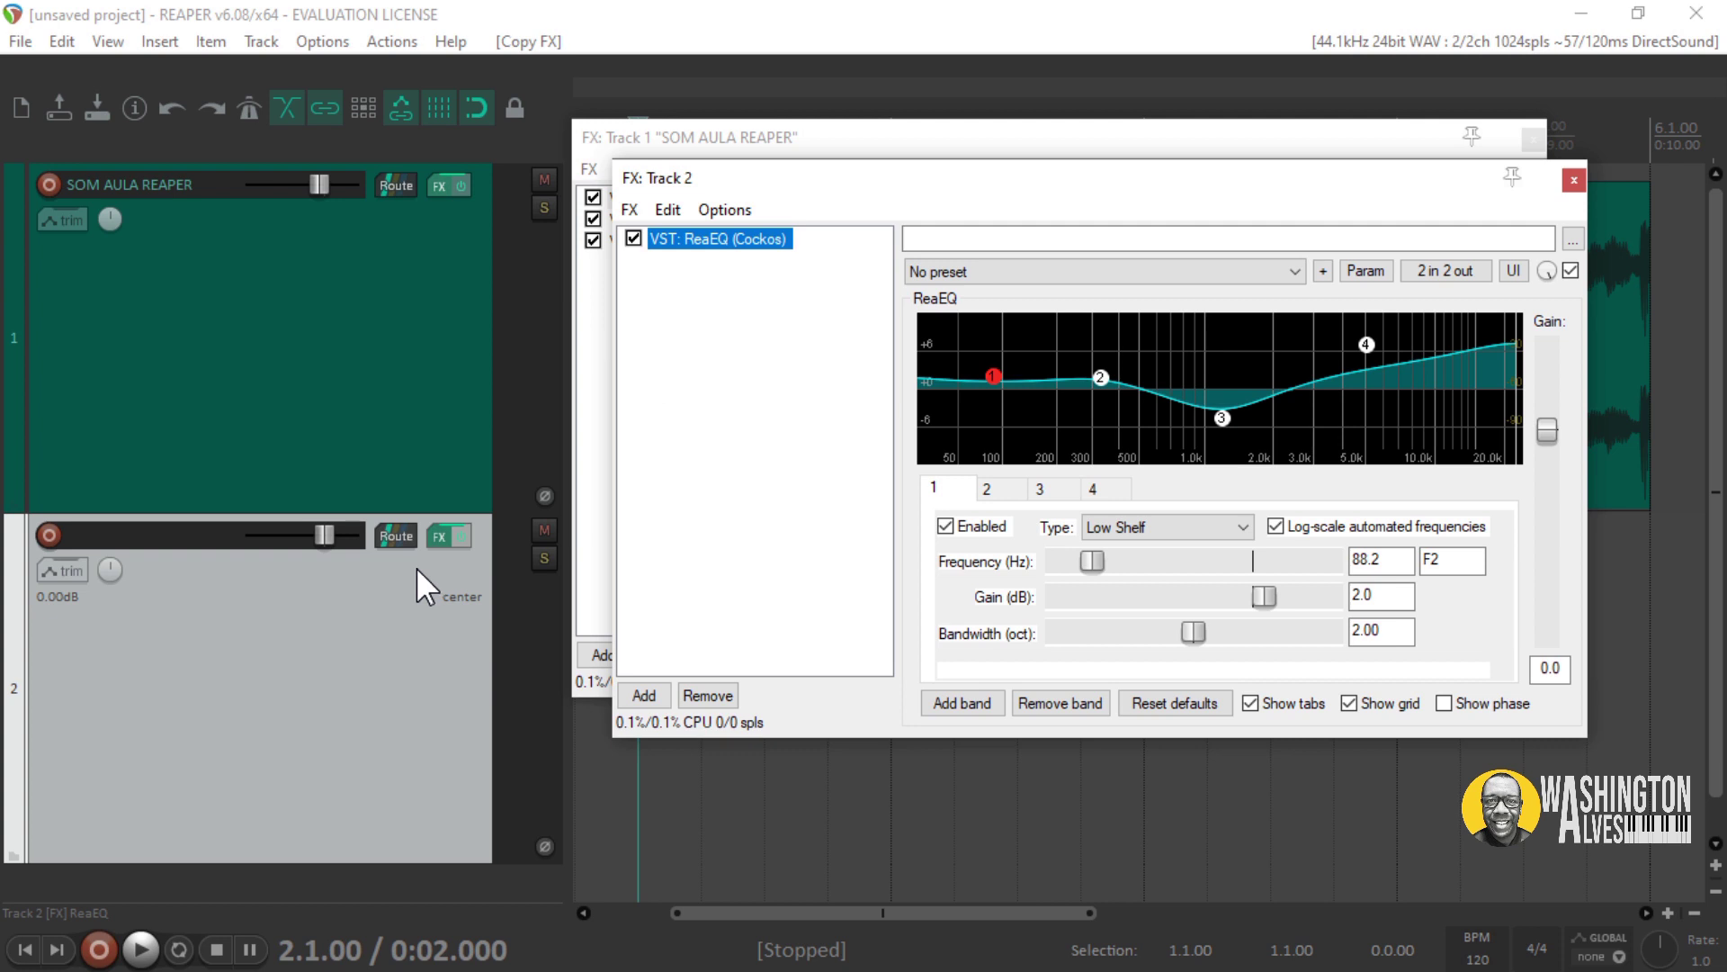
left_click(1574, 179)
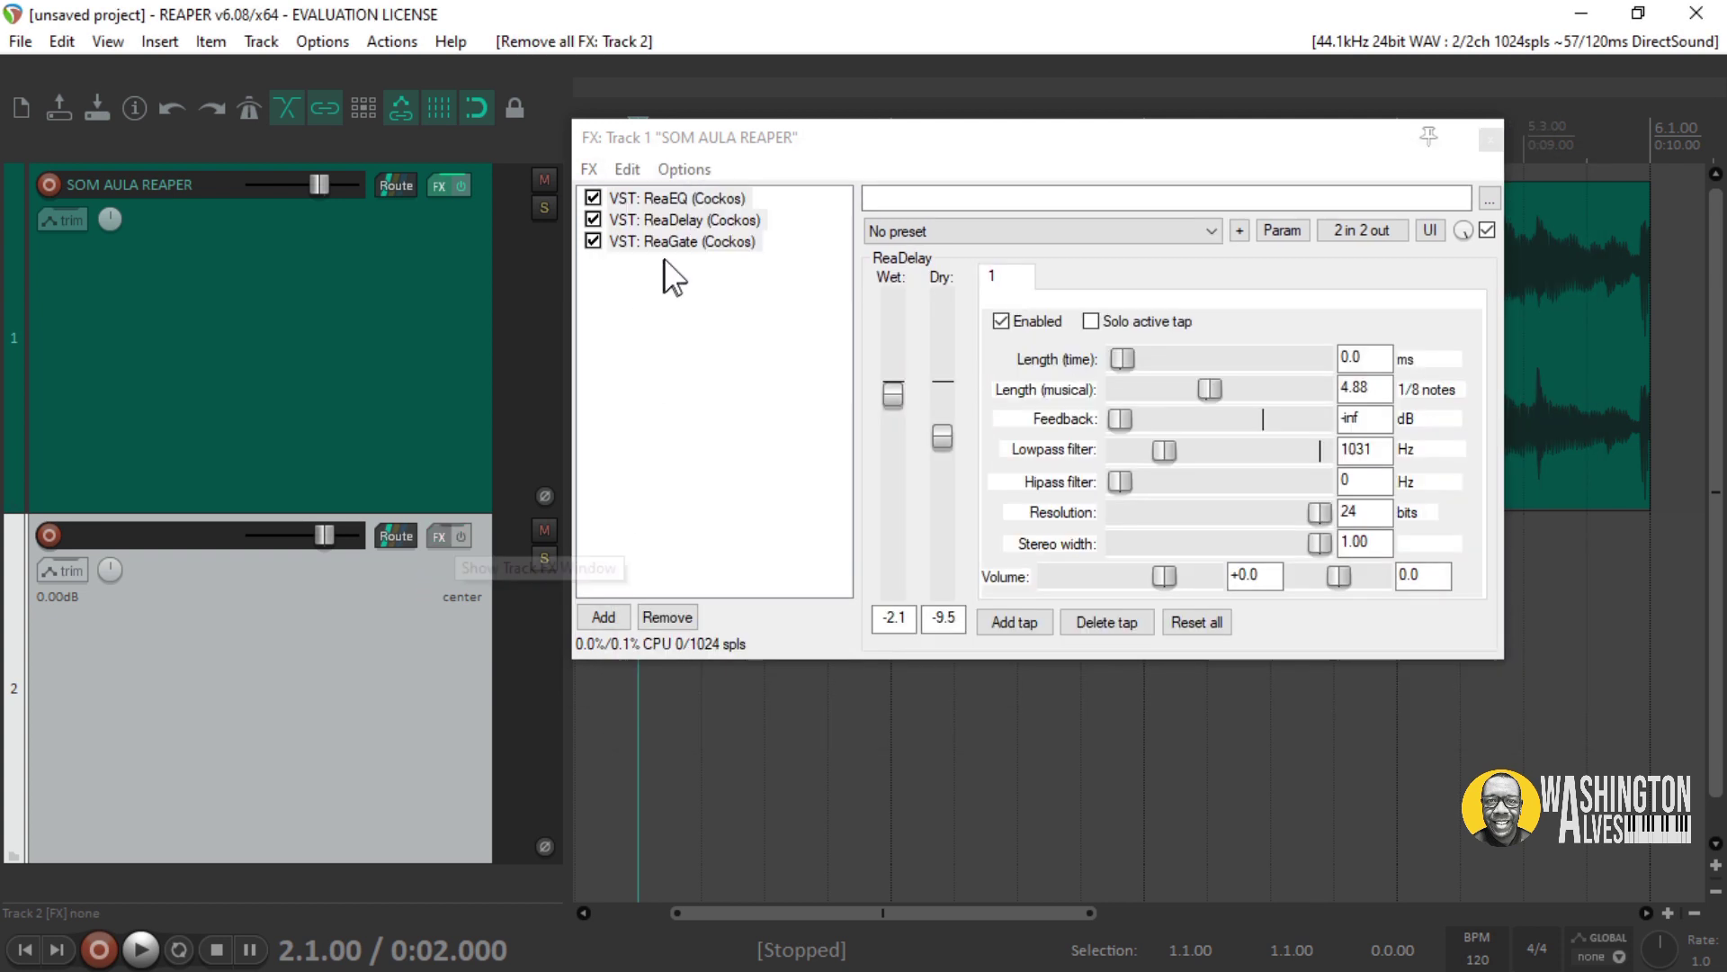
Copy ReaEQ, ReaDelay and ReaGate together from the first track's chain onto the second track and compare both chains.
left_click(697, 319)
left_click_drag(686, 309, 709, 201)
left_click_drag(366, 648, 365, 649)
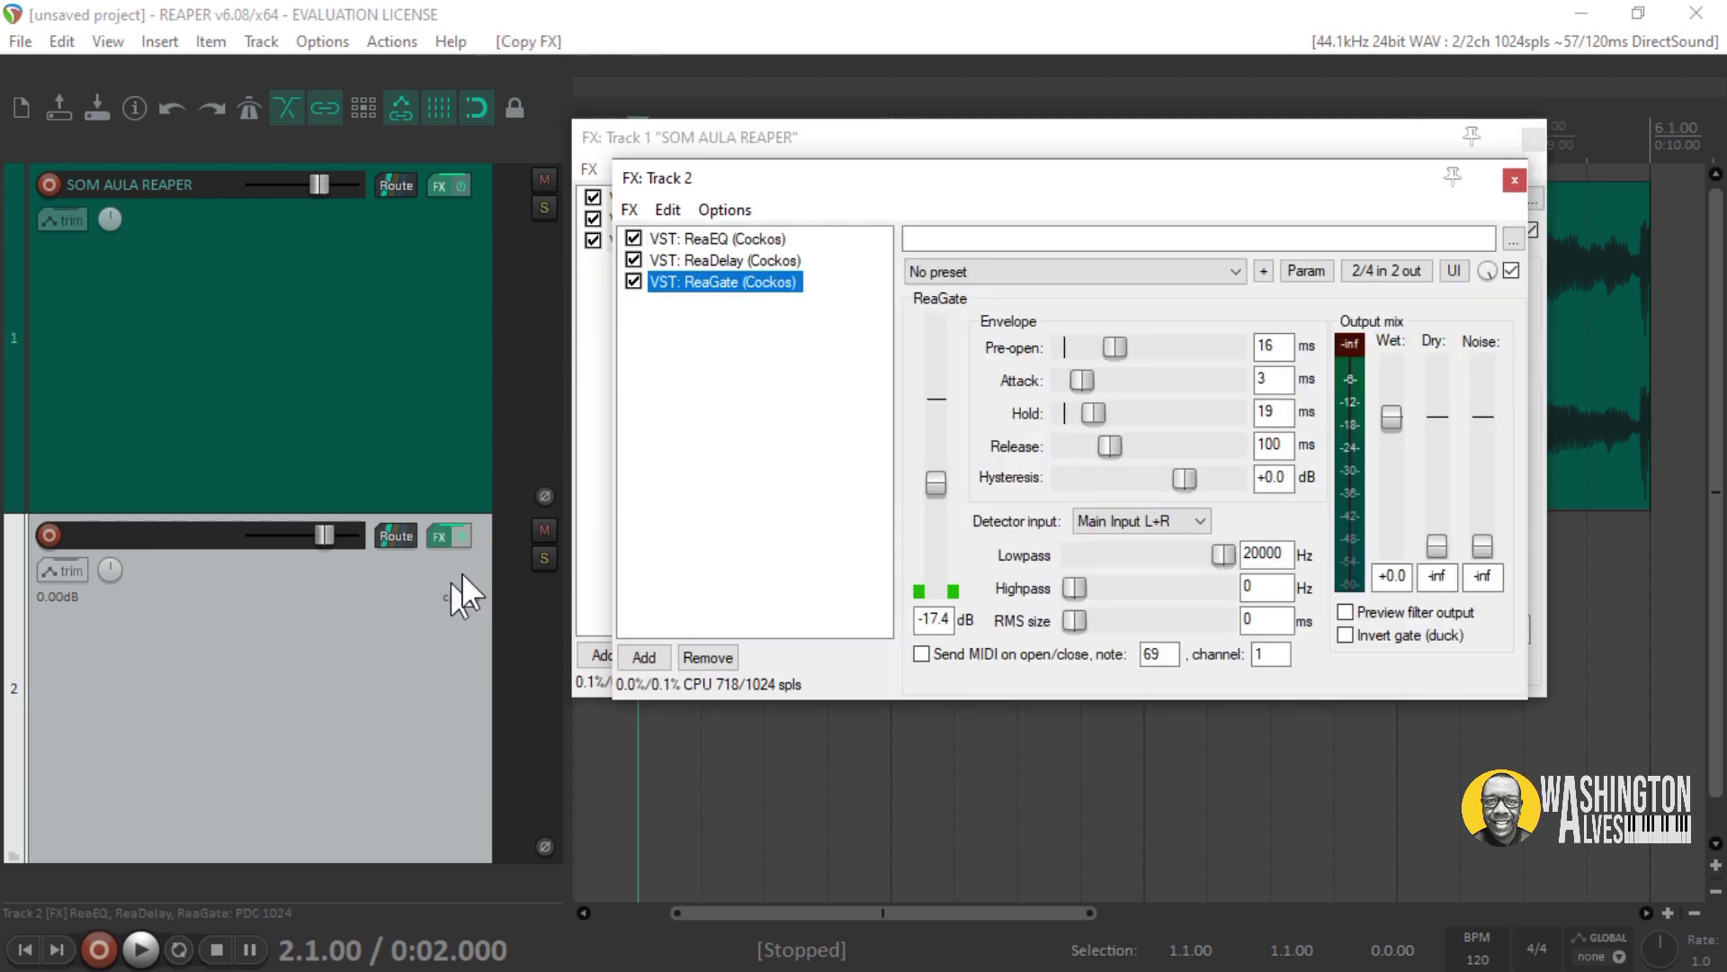
left_click_drag(720, 184, 748, 271)
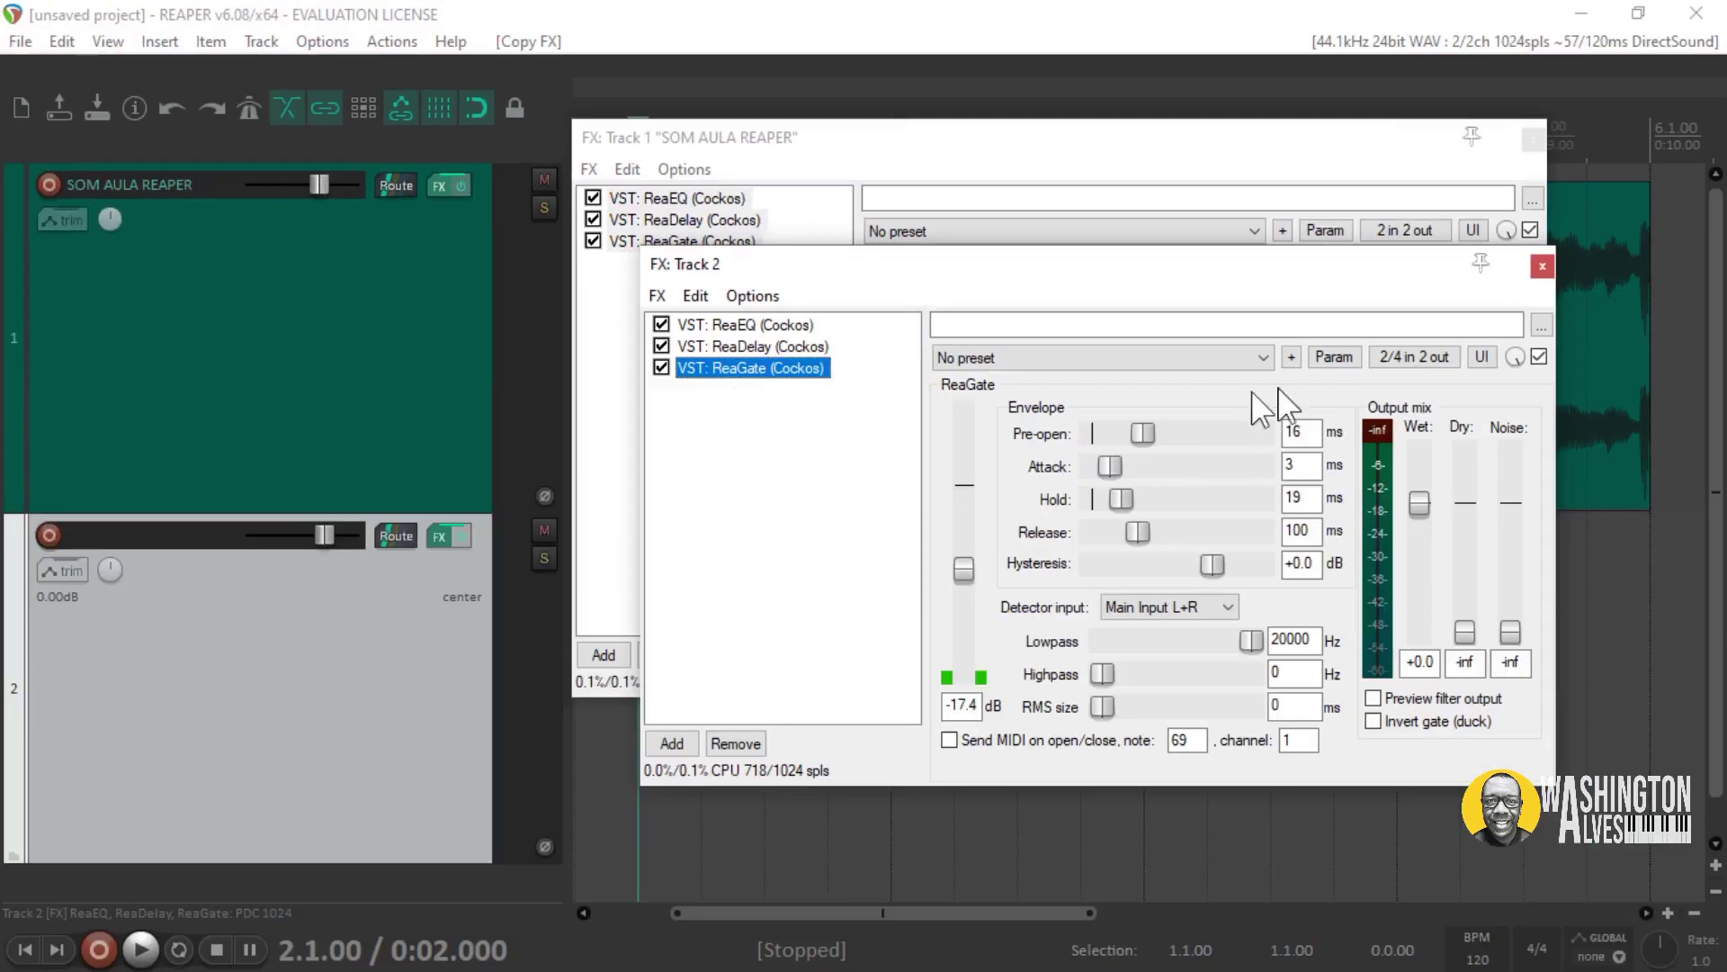
left_click(1558, 269)
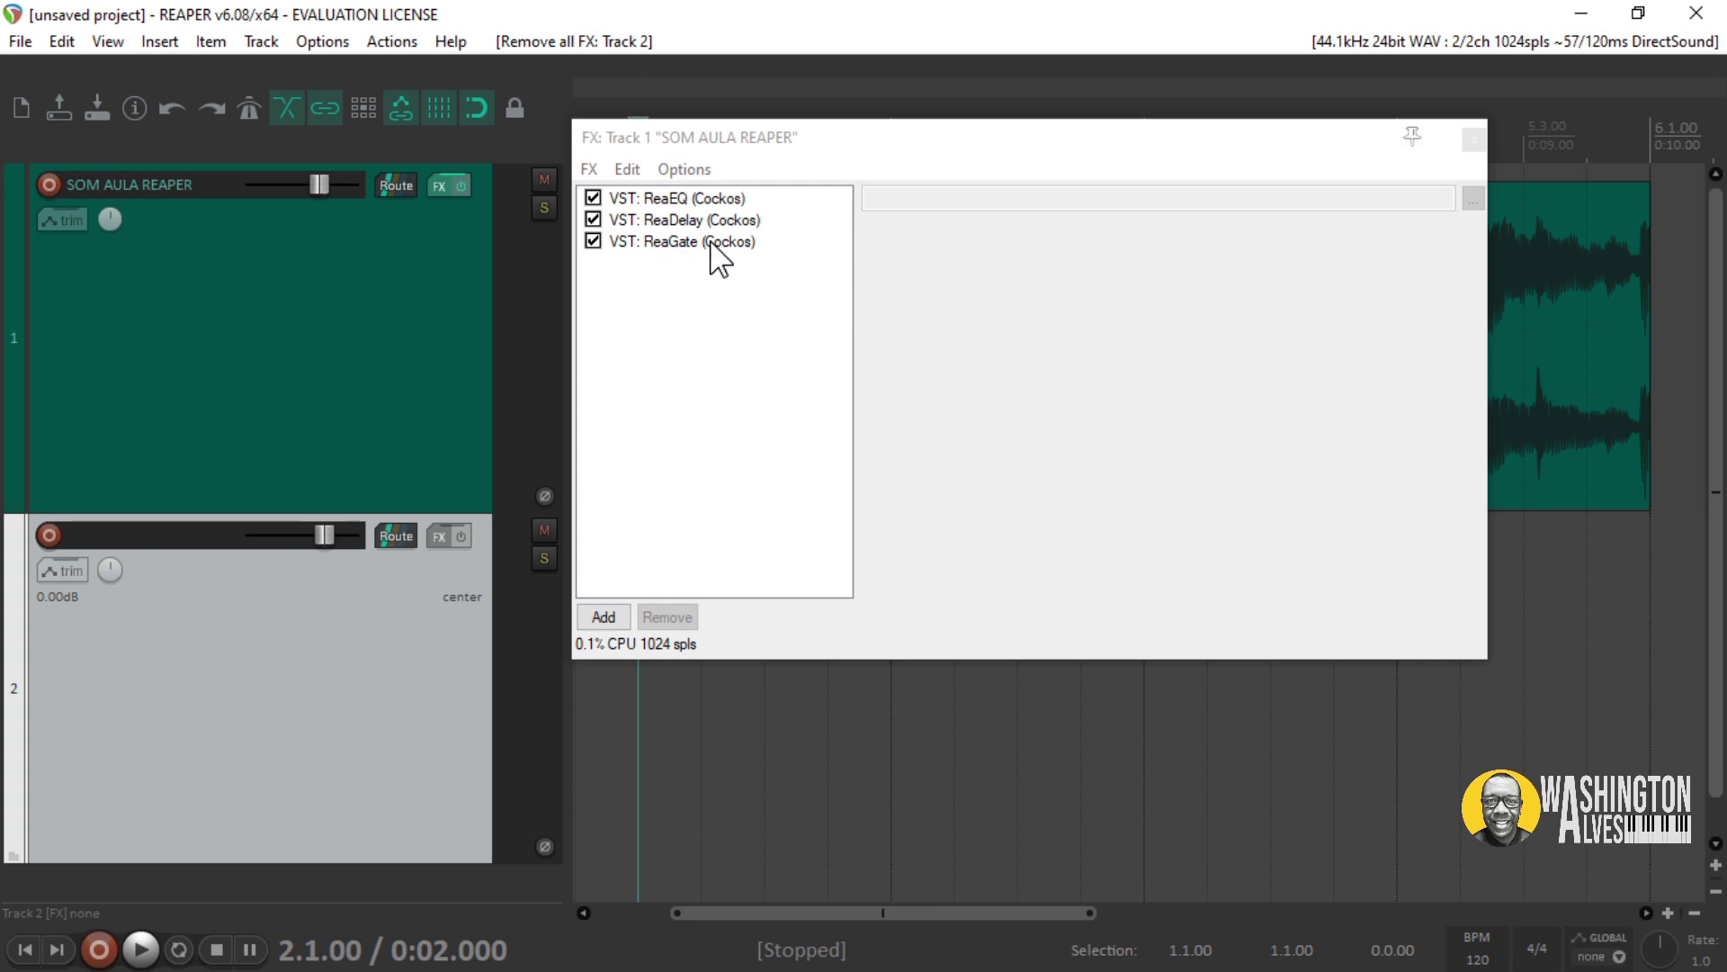
Move ReaGate from the SOM AULA REAPER effects chain to the second track instead of copying it.
left_click(700, 140)
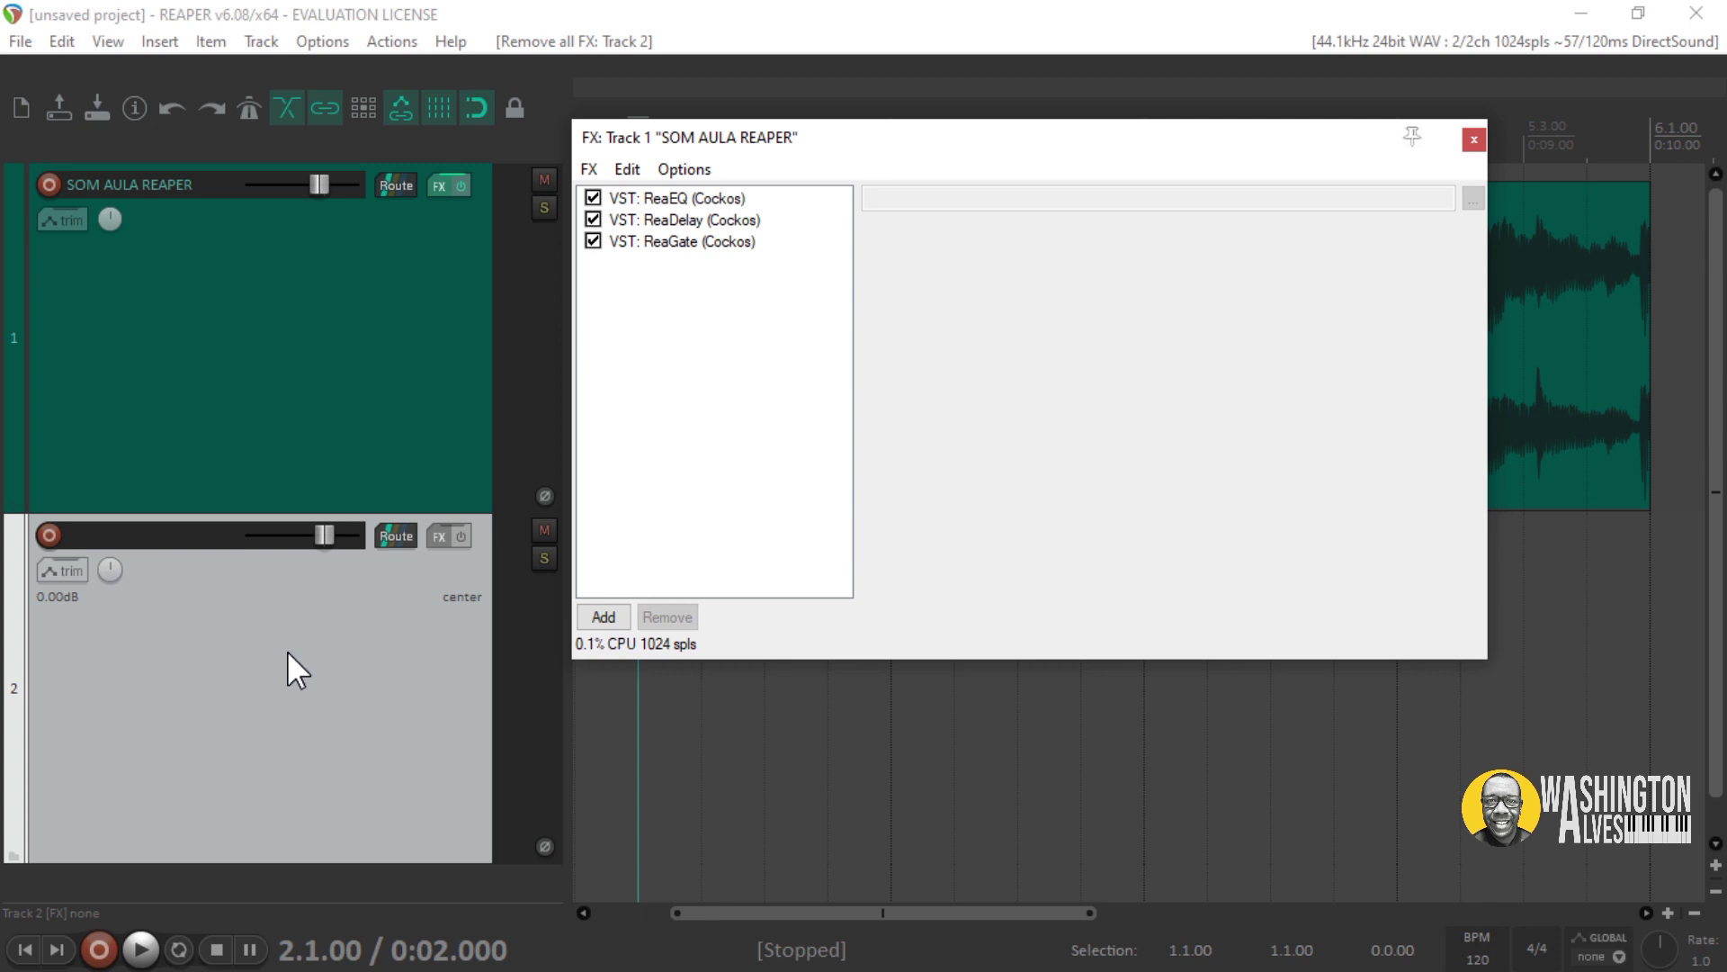
left_click(694, 250)
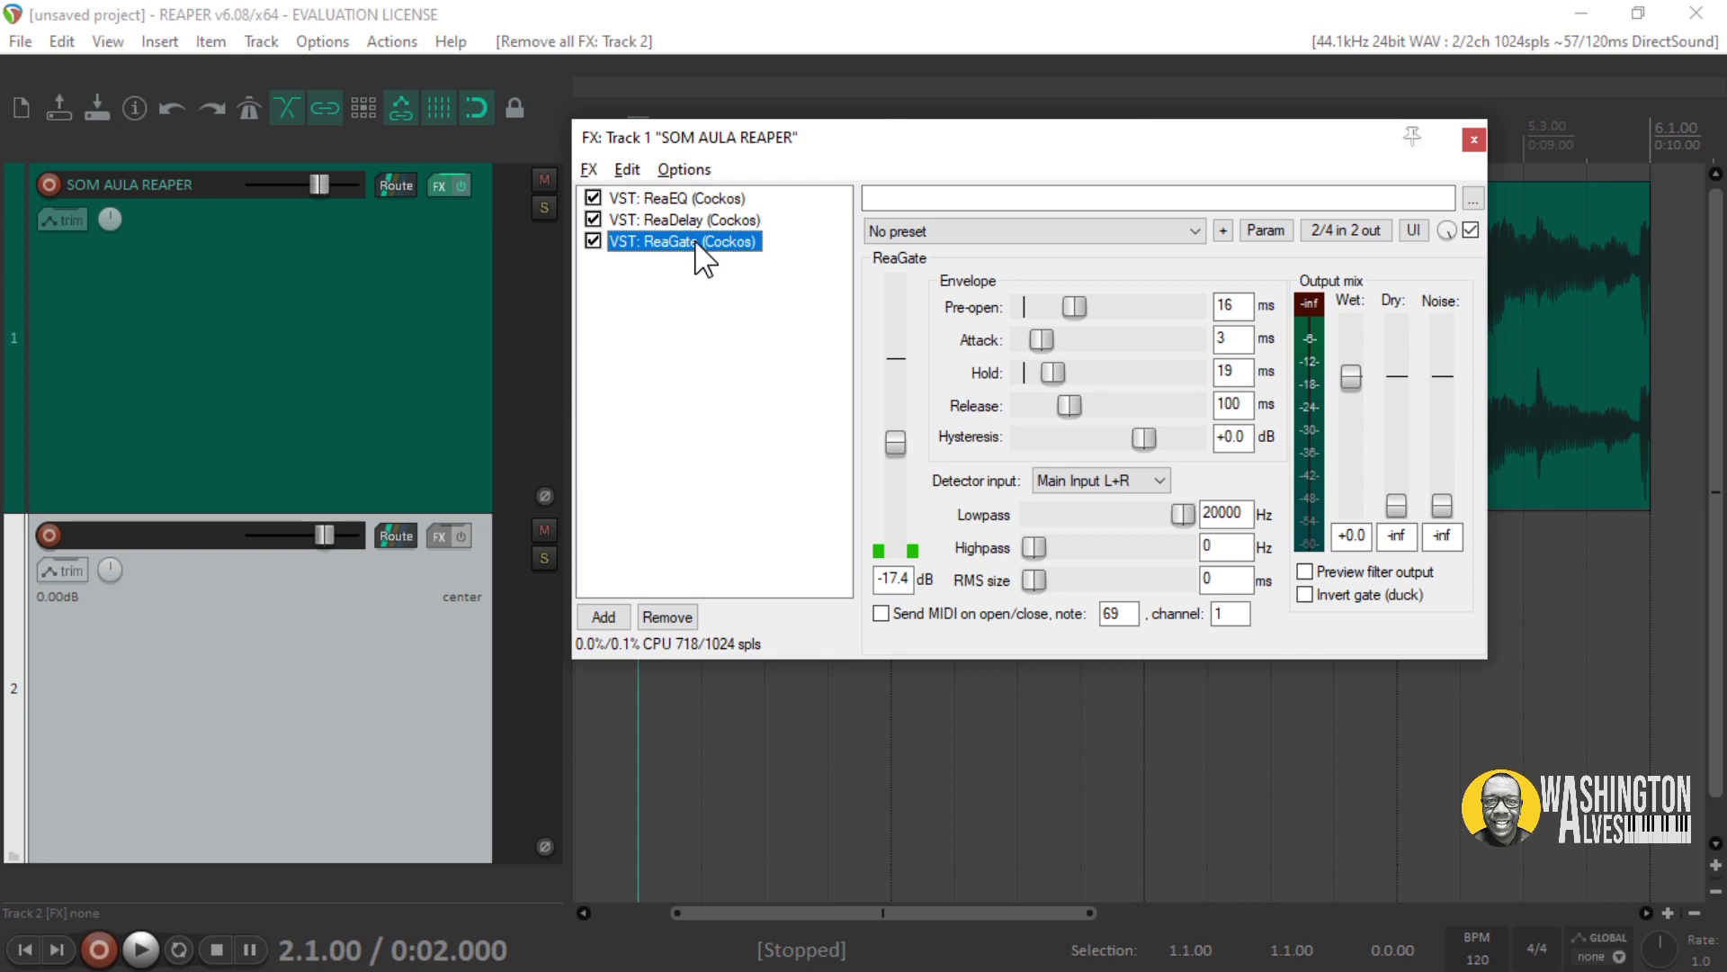
left_click_drag(695, 245, 308, 666)
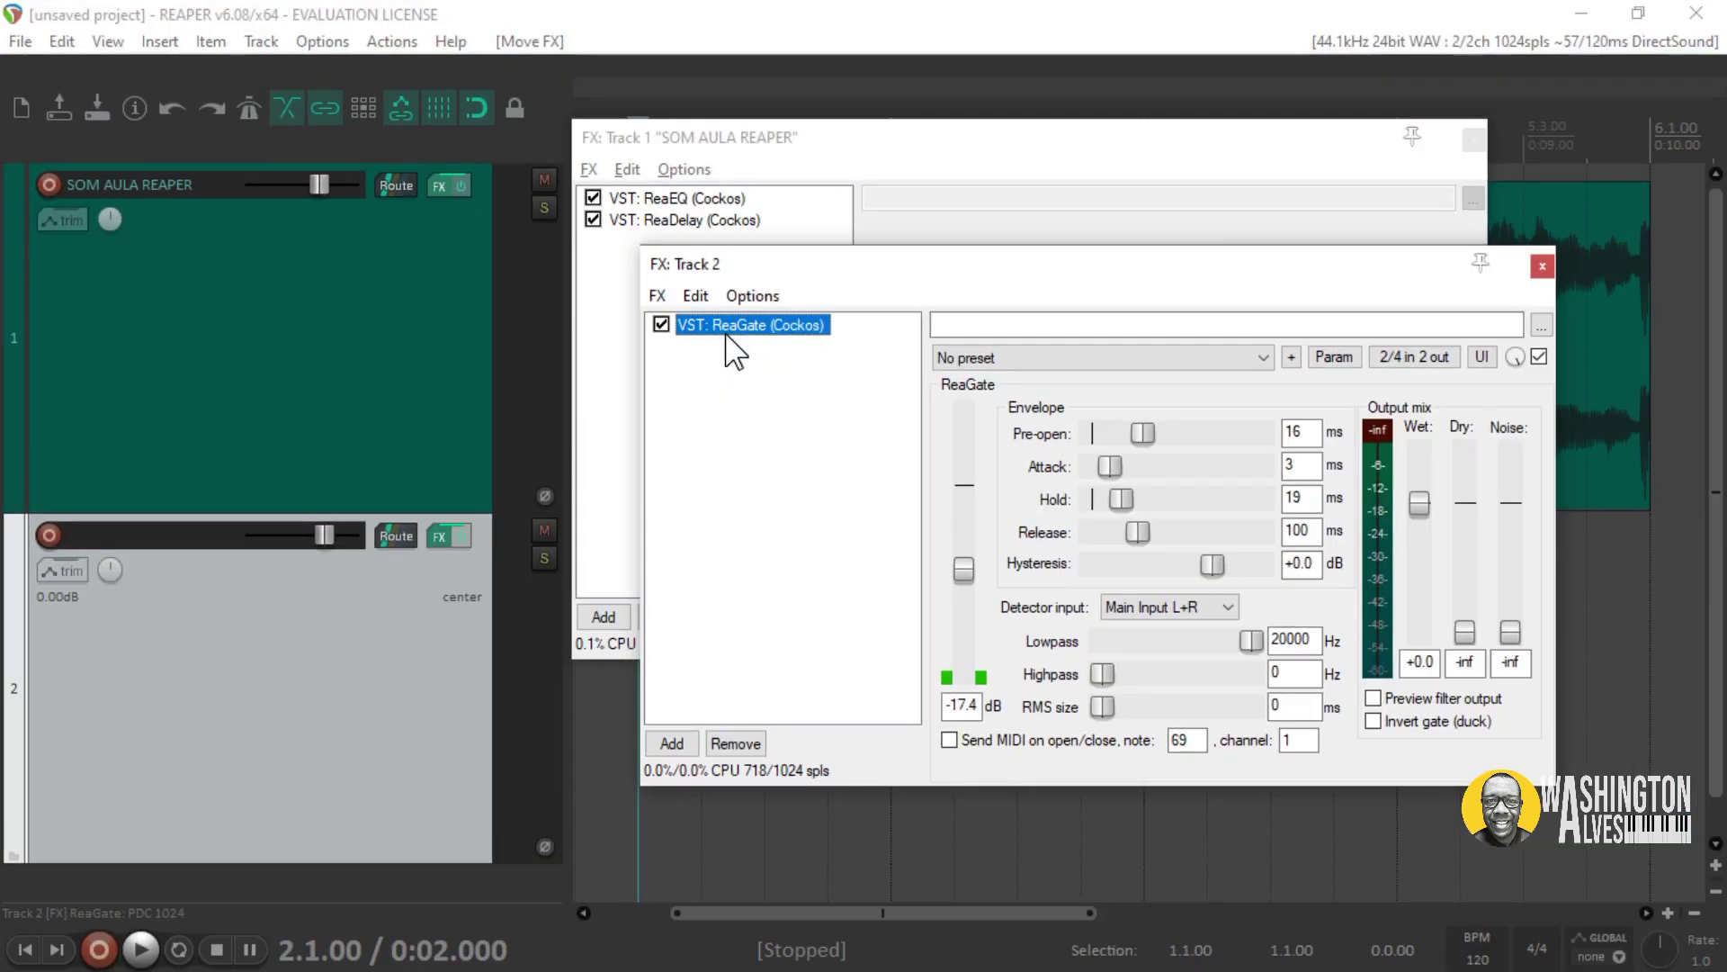
left_click(1542, 264)
Move ReaEQ and ReaDelay together from the first track's chain to the second track.
left_click_drag(652, 277, 725, 148)
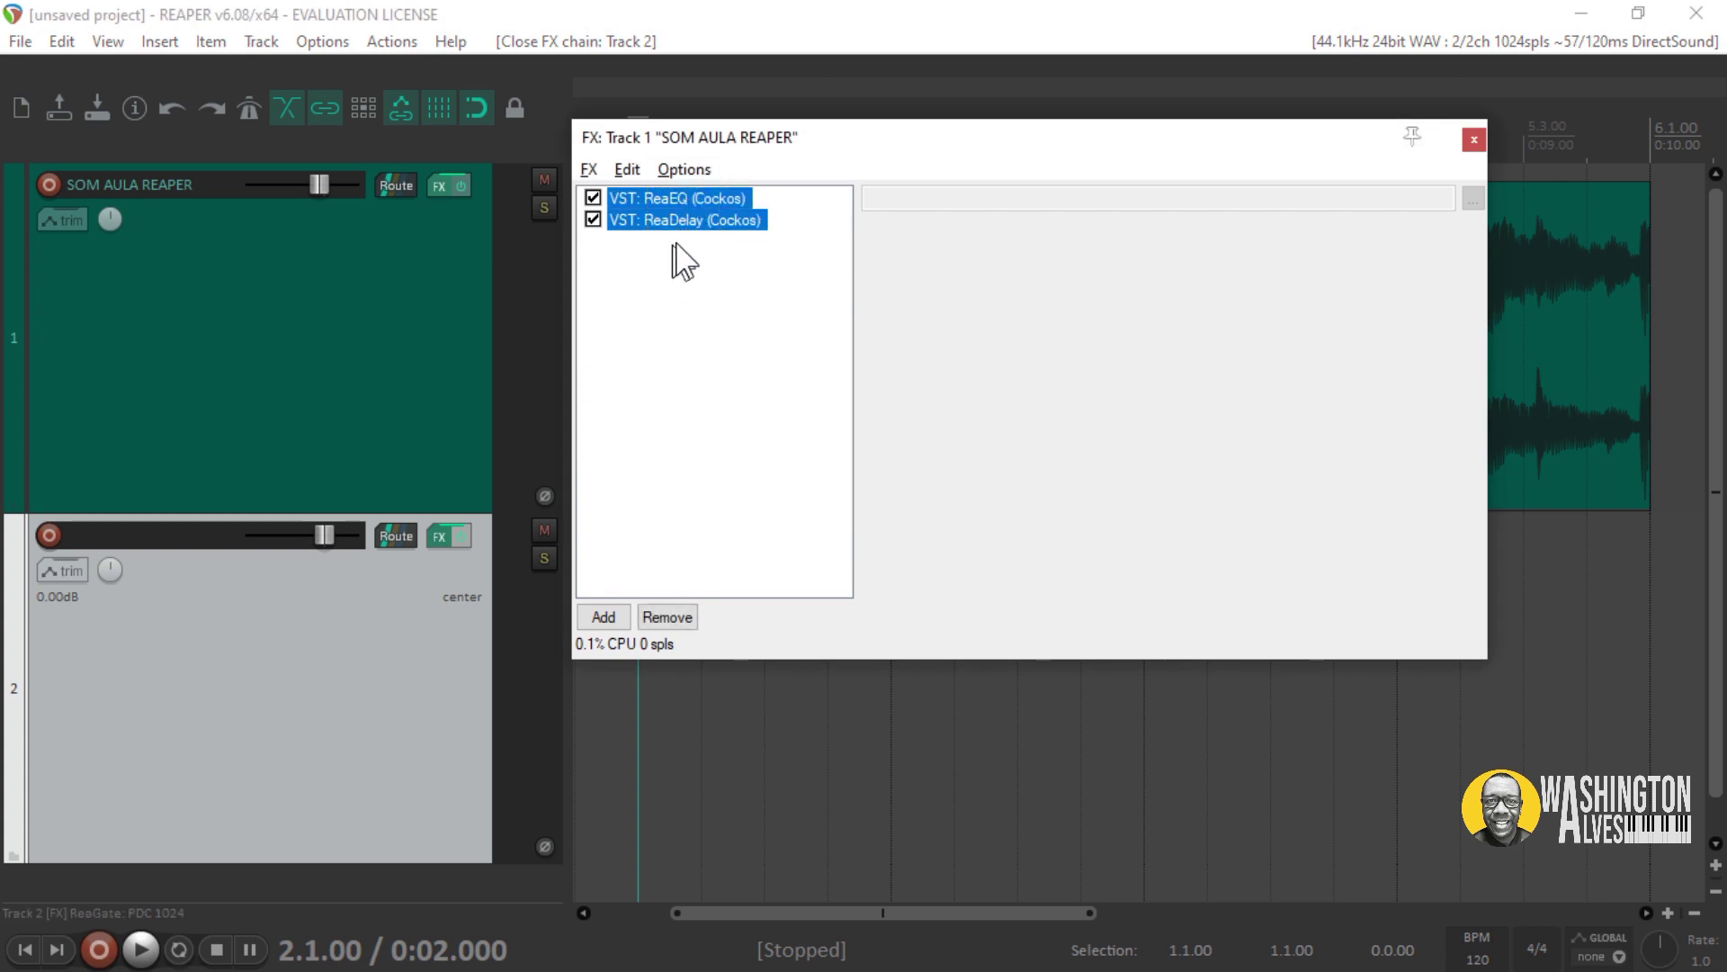
left_click_drag(665, 222, 437, 583)
left_click_drag(343, 639, 344, 639)
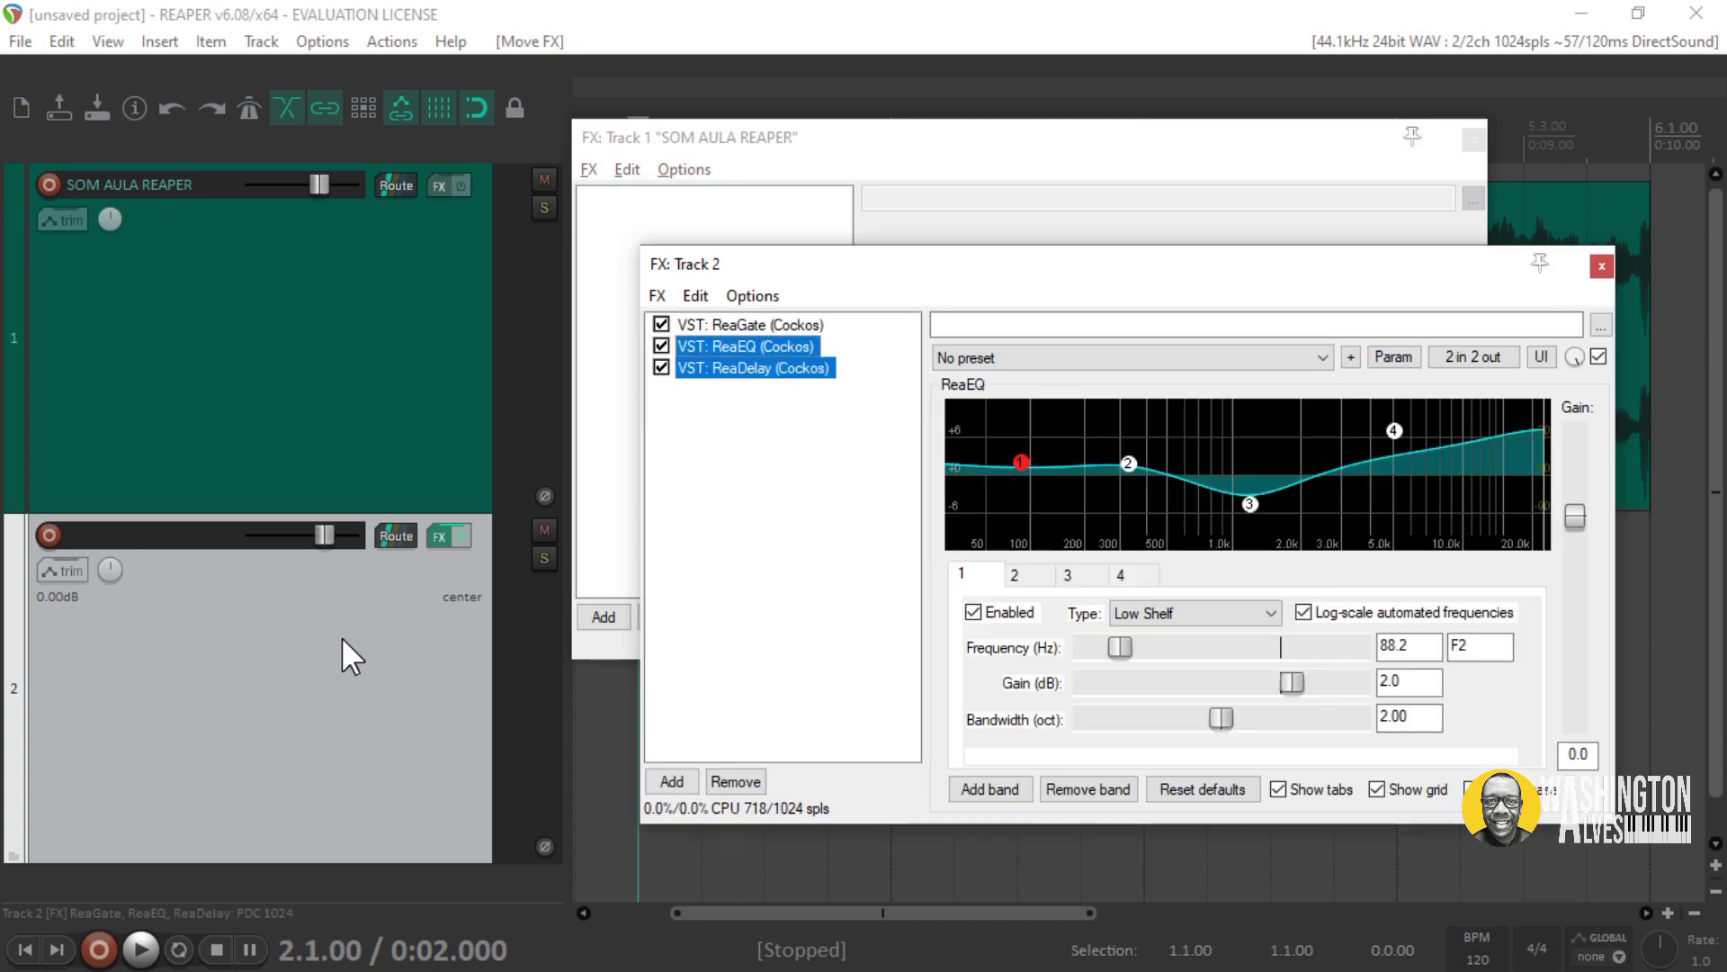
left_click(731, 461)
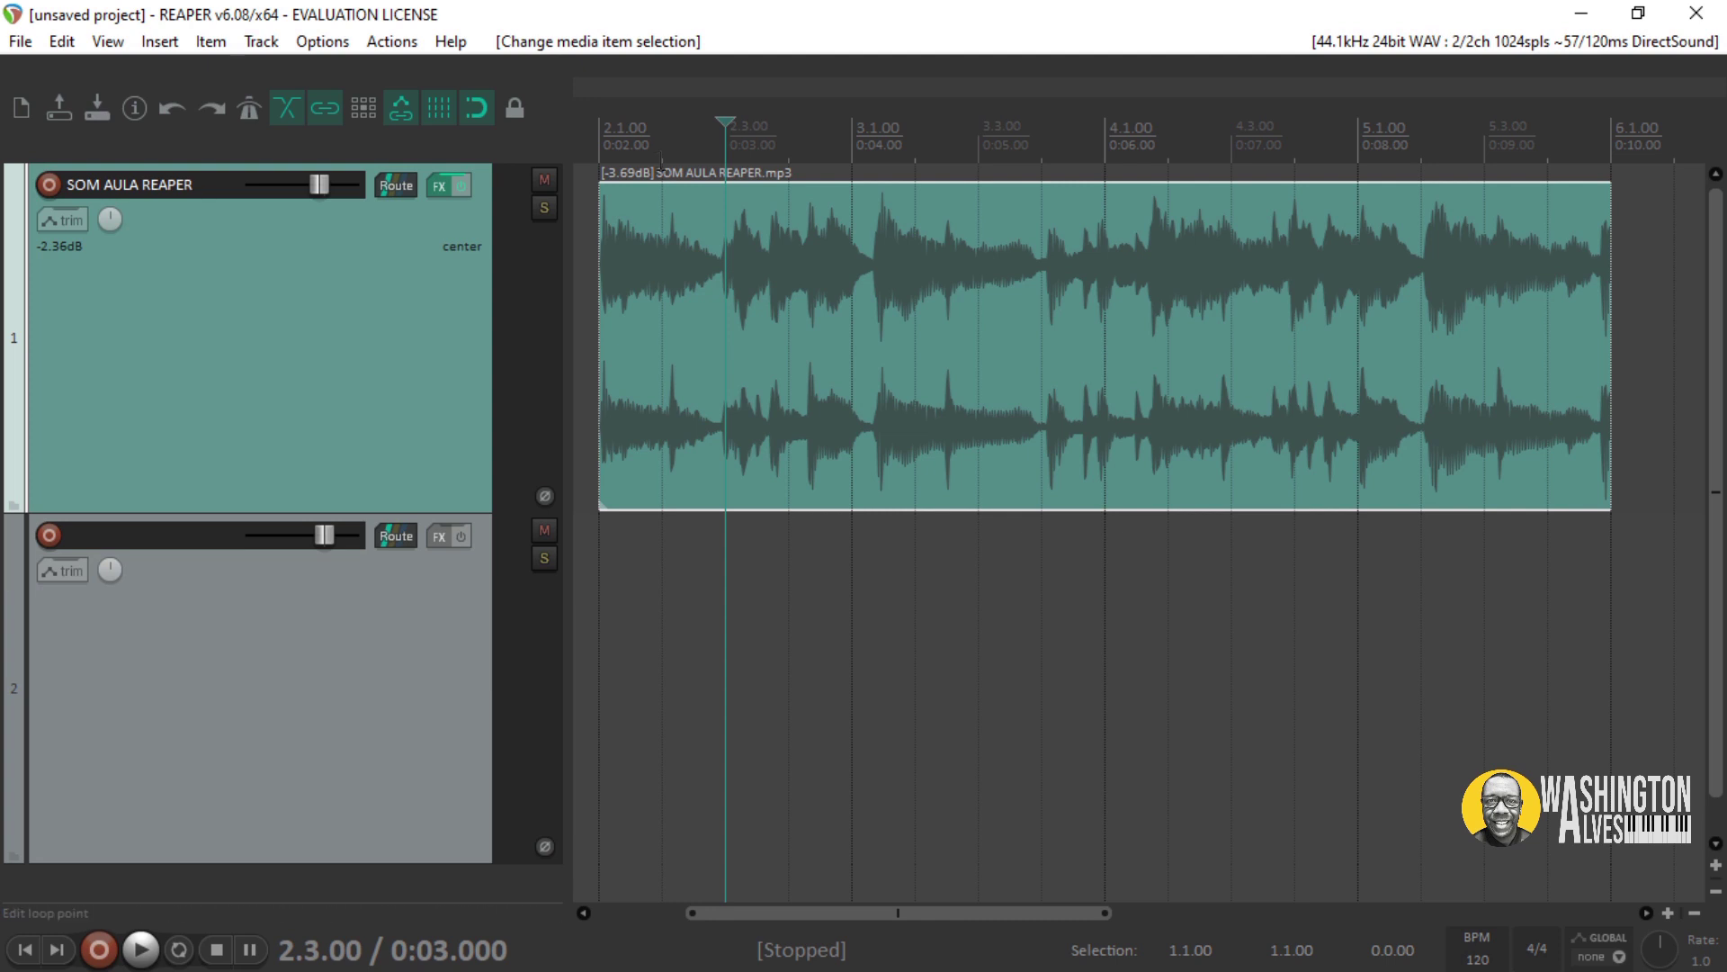
Show the mixer and copy ReaDelay, ReaEQ and ReaGate one by one from track 1's effect slots to track 2.
key("ctrl+m")
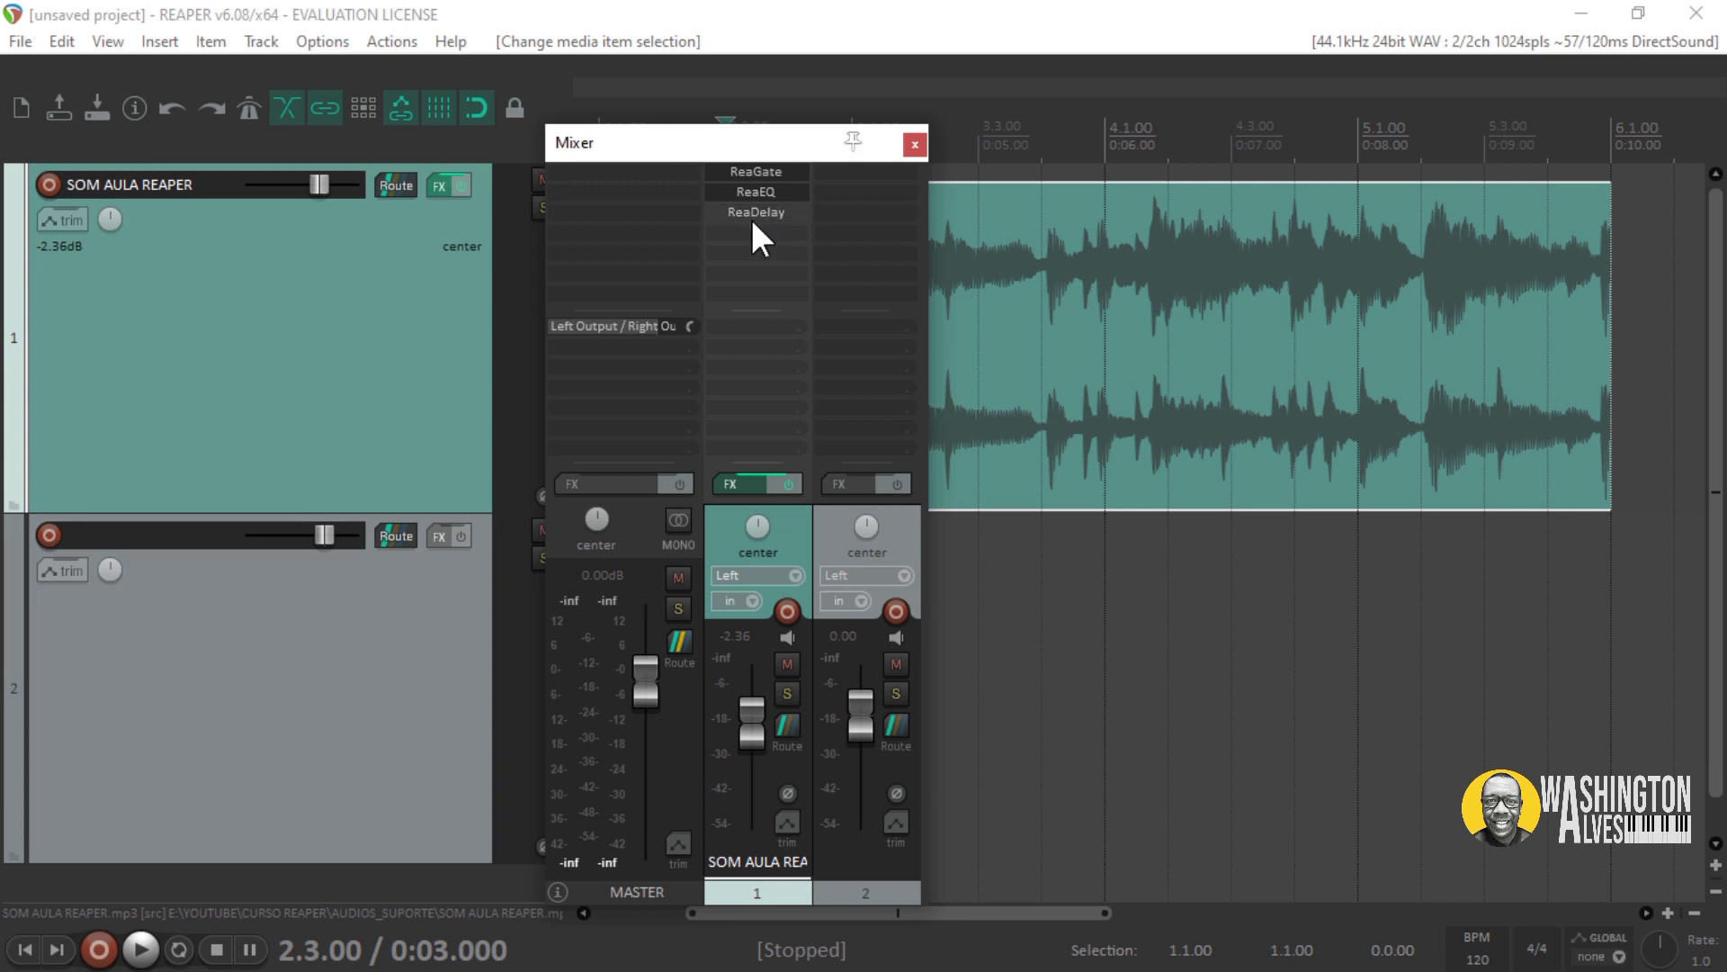
left_click_drag(747, 212, 834, 186)
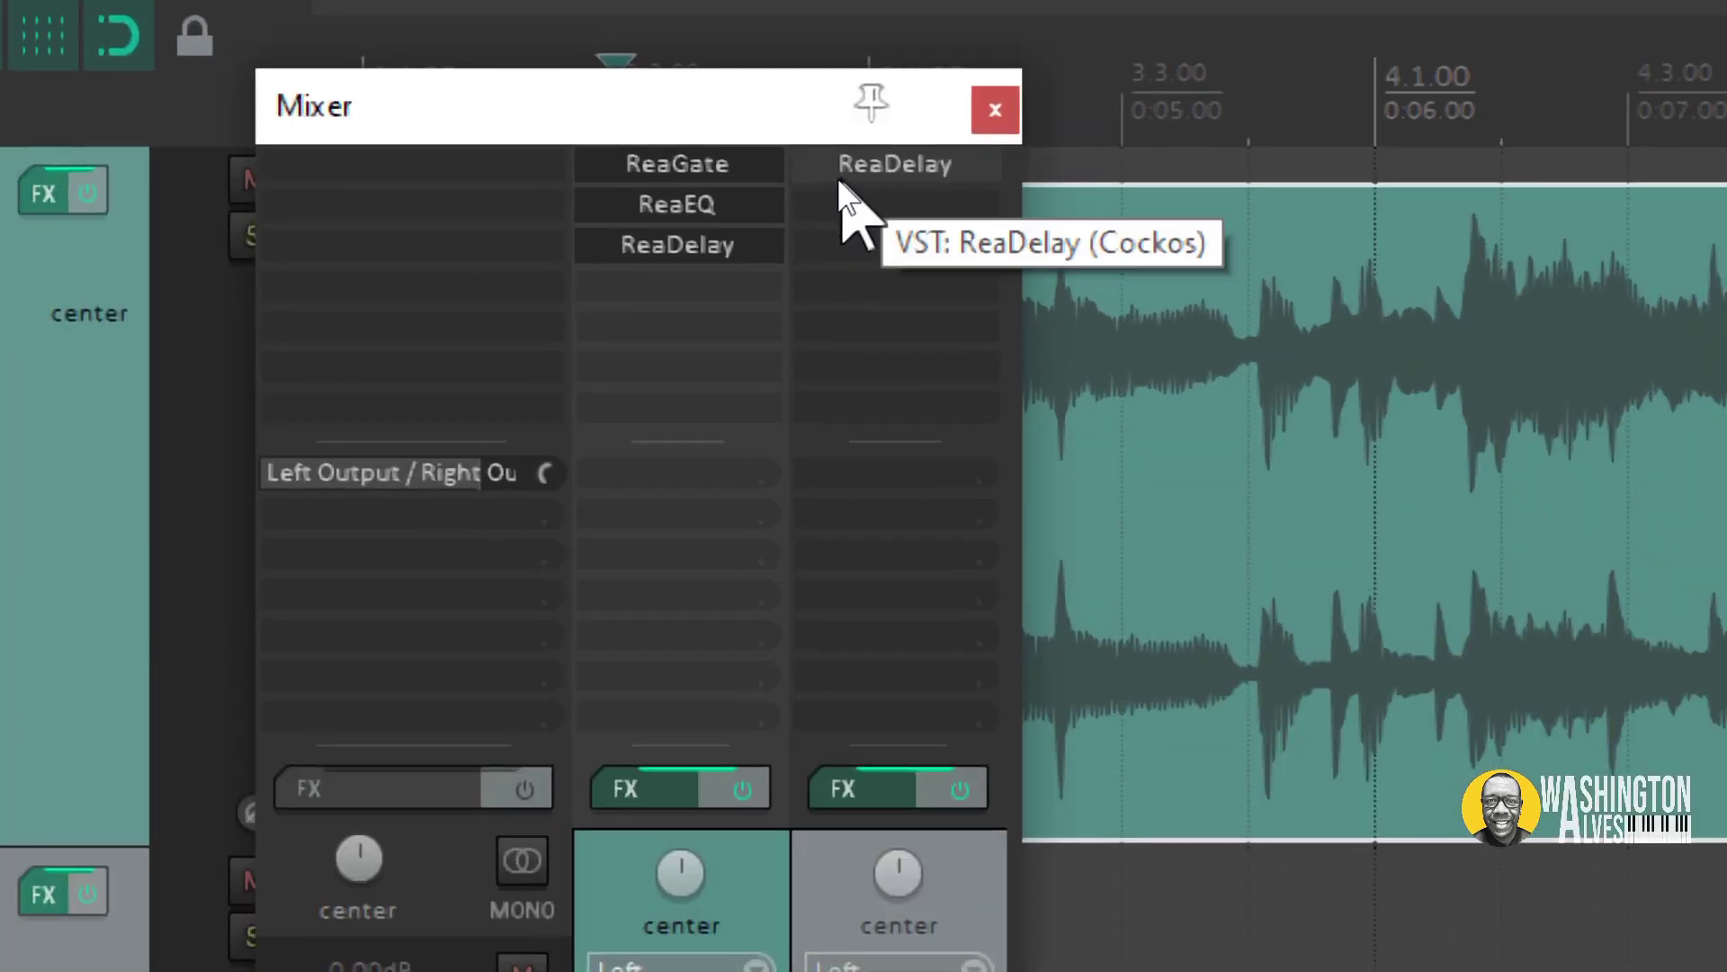
left_click_drag(760, 203, 886, 212)
left_click_drag(679, 167, 862, 225)
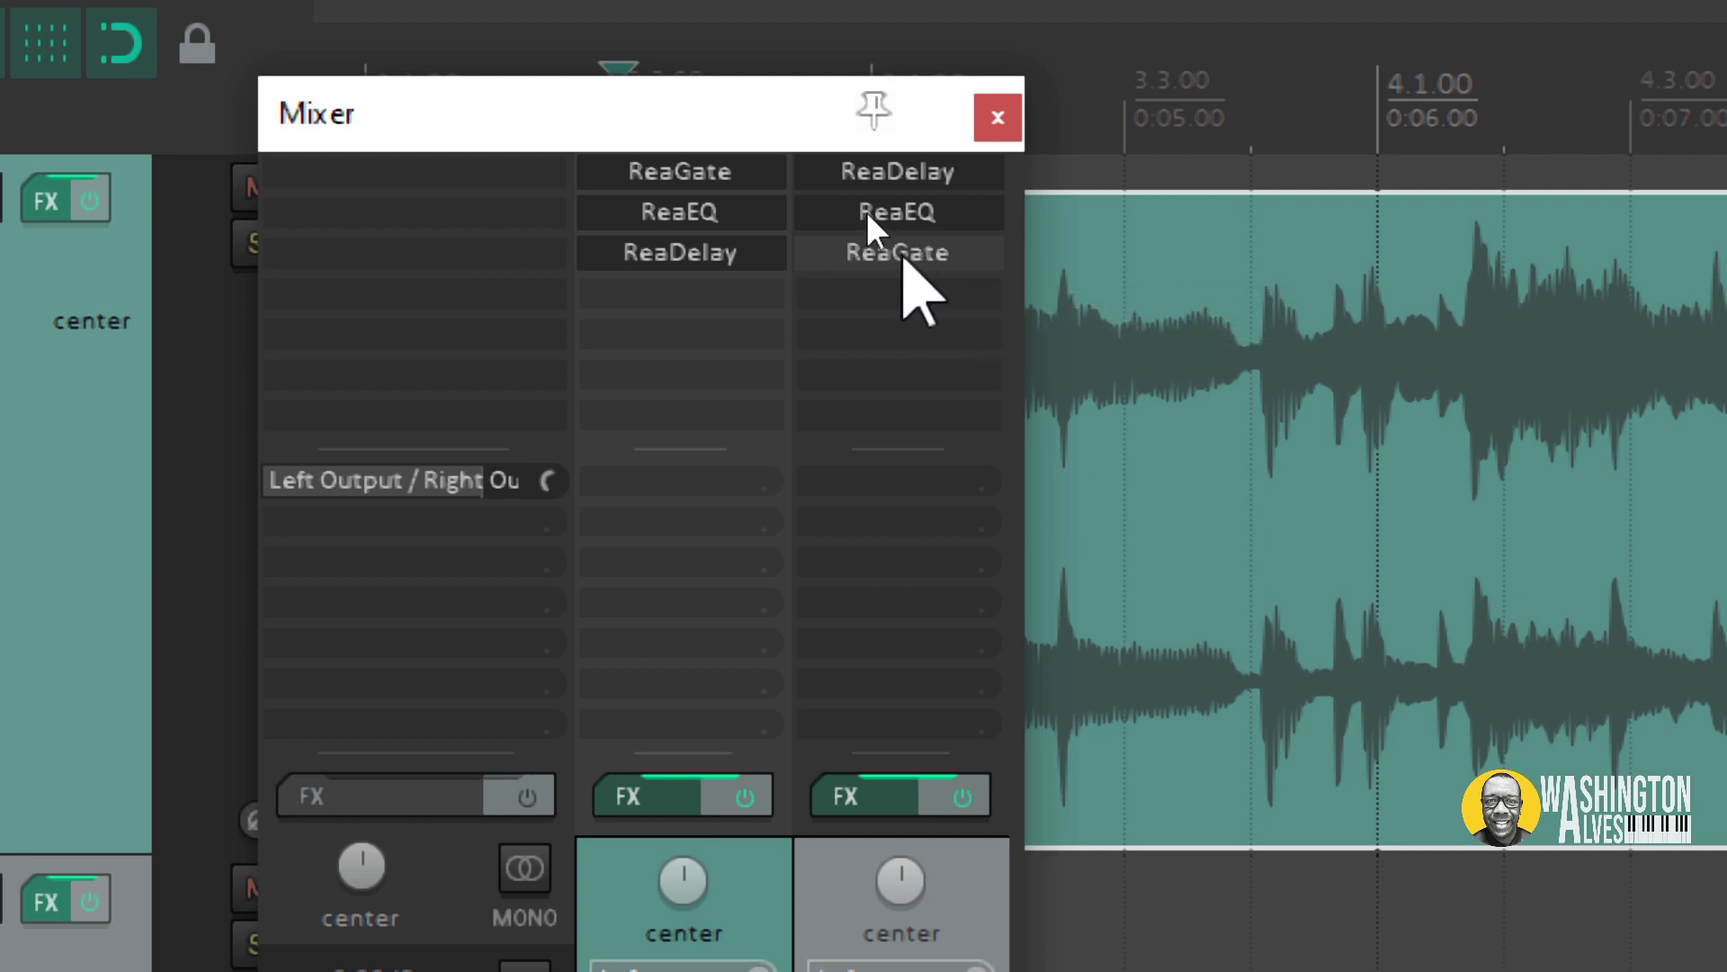
Remove ReaGate, ReaEQ and ReaDelay one by one from track 2's effect slots in the mixer.
left_click(902, 258, "alt")
left_click(891, 215, "alt")
left_click(882, 177, "alt")
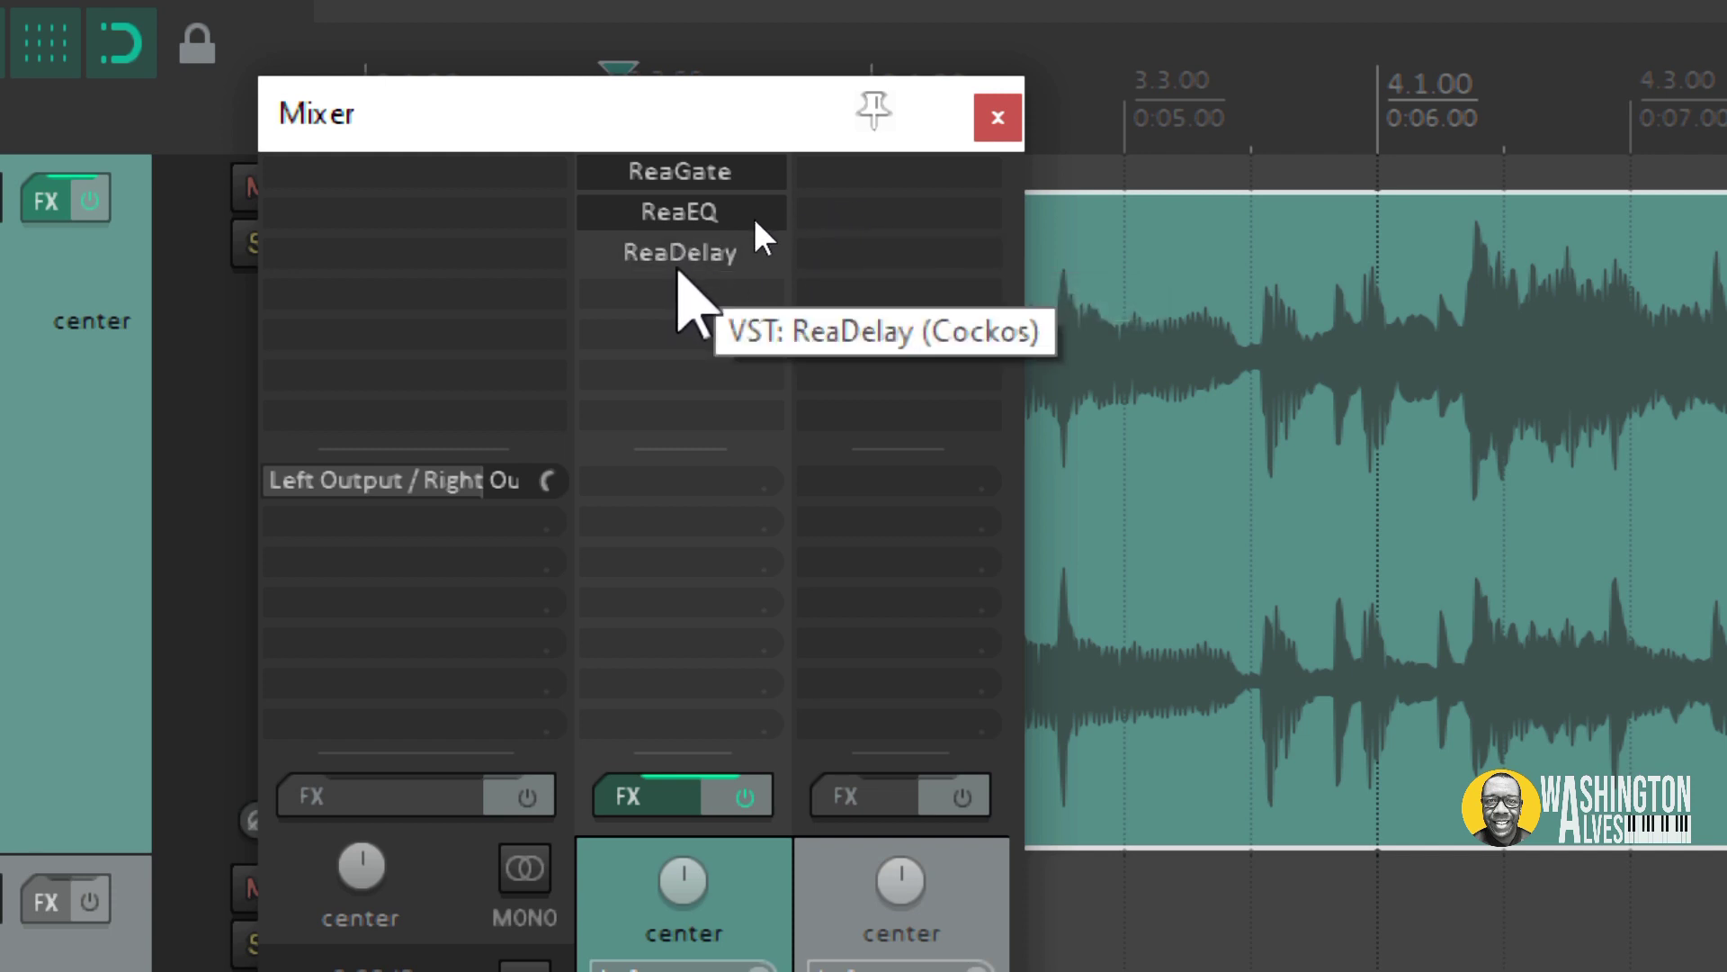
Move ReaDelay from track 1 to track 2 in the mixer, and remove all of track 2's effects at once.
left_click_drag(711, 252, 862, 171)
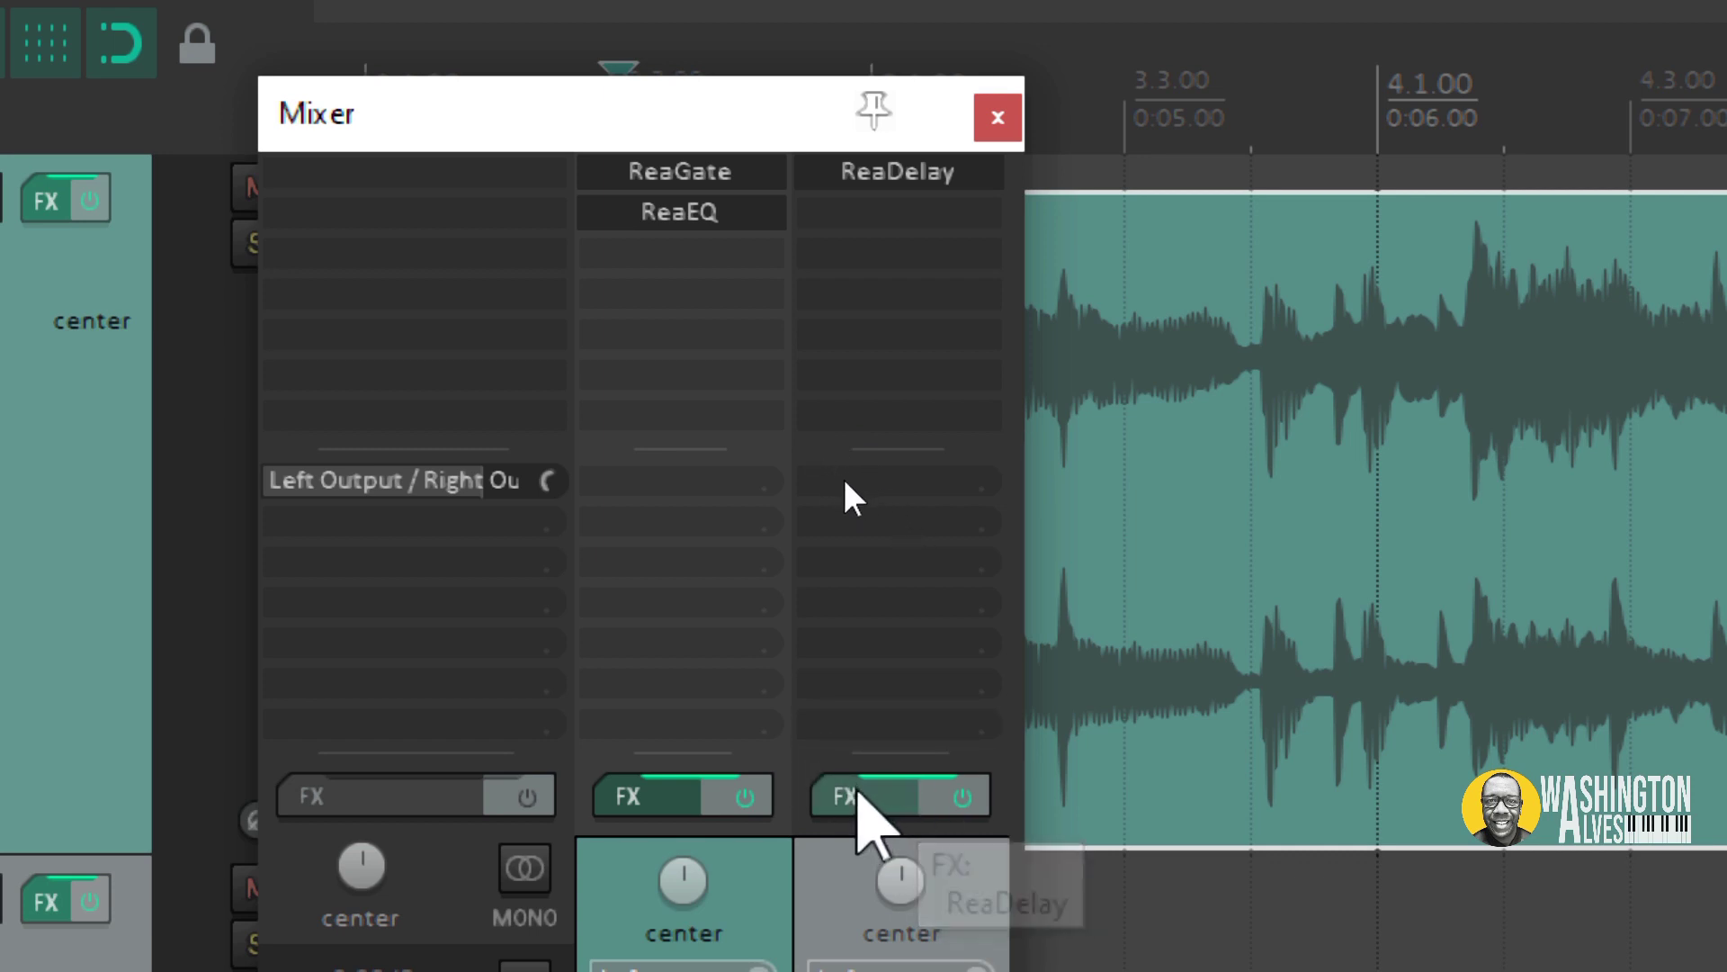
left_click(859, 796, "alt")
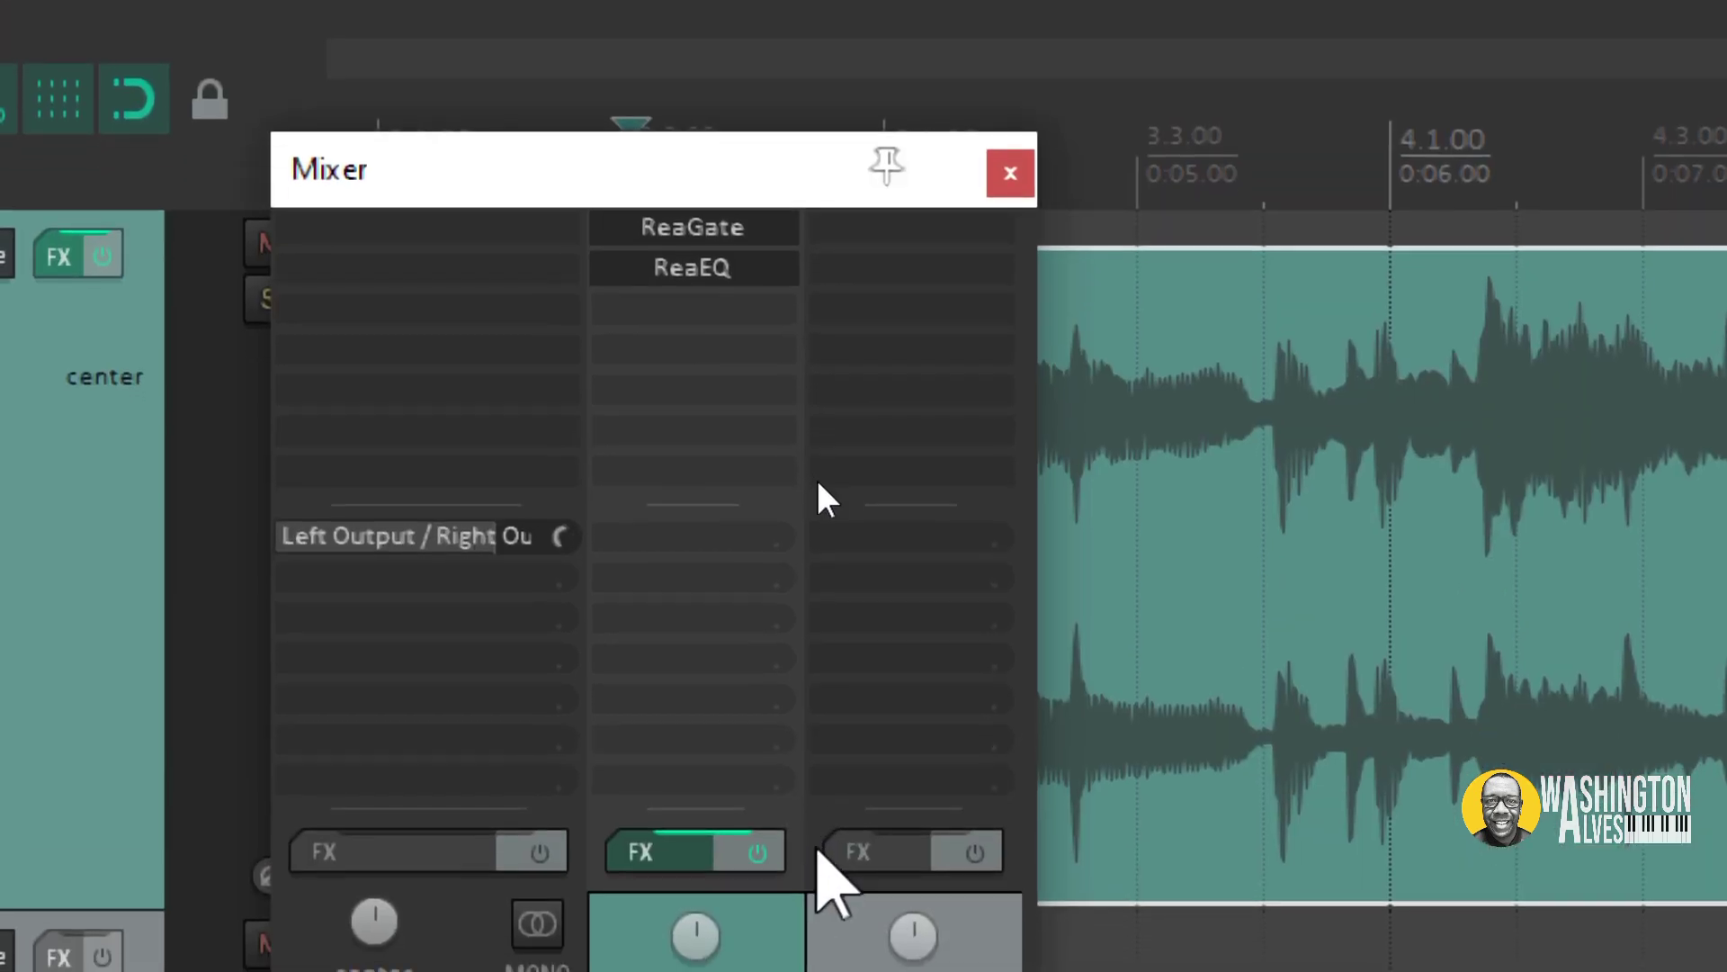
Load the Melhor Mixagem FX chain onto track 2 from its mixer strip and close its effects window.
right_click(851, 858)
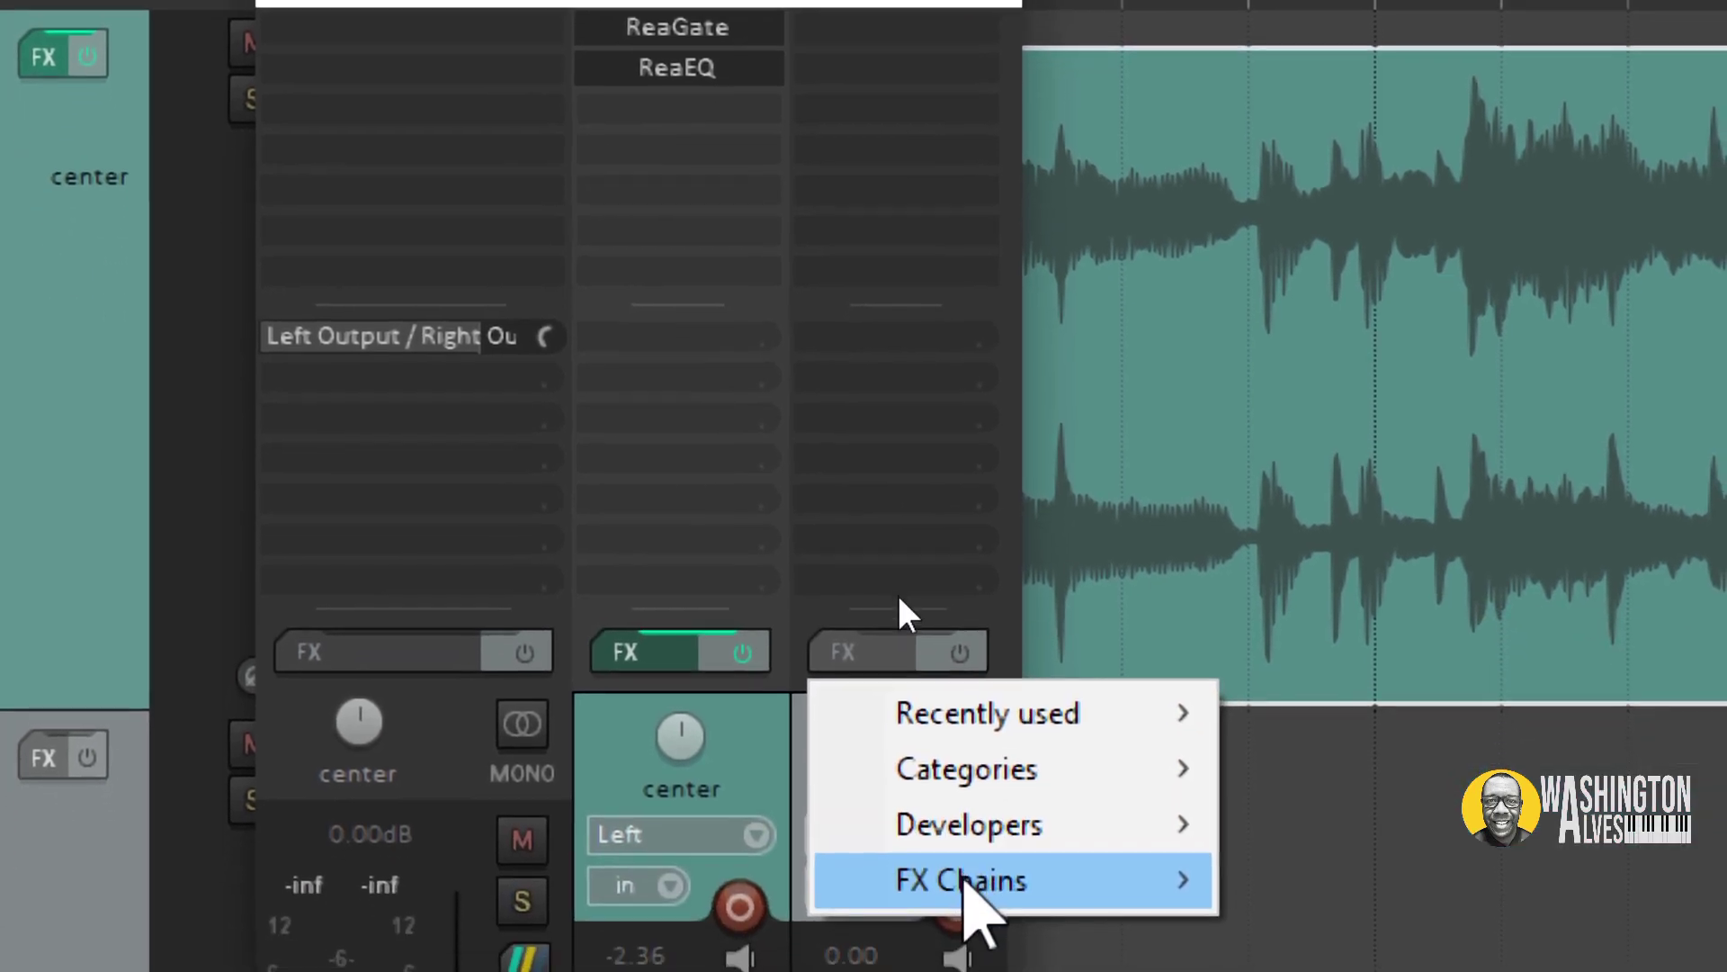
mouse_move(989, 968)
left_click(1340, 877)
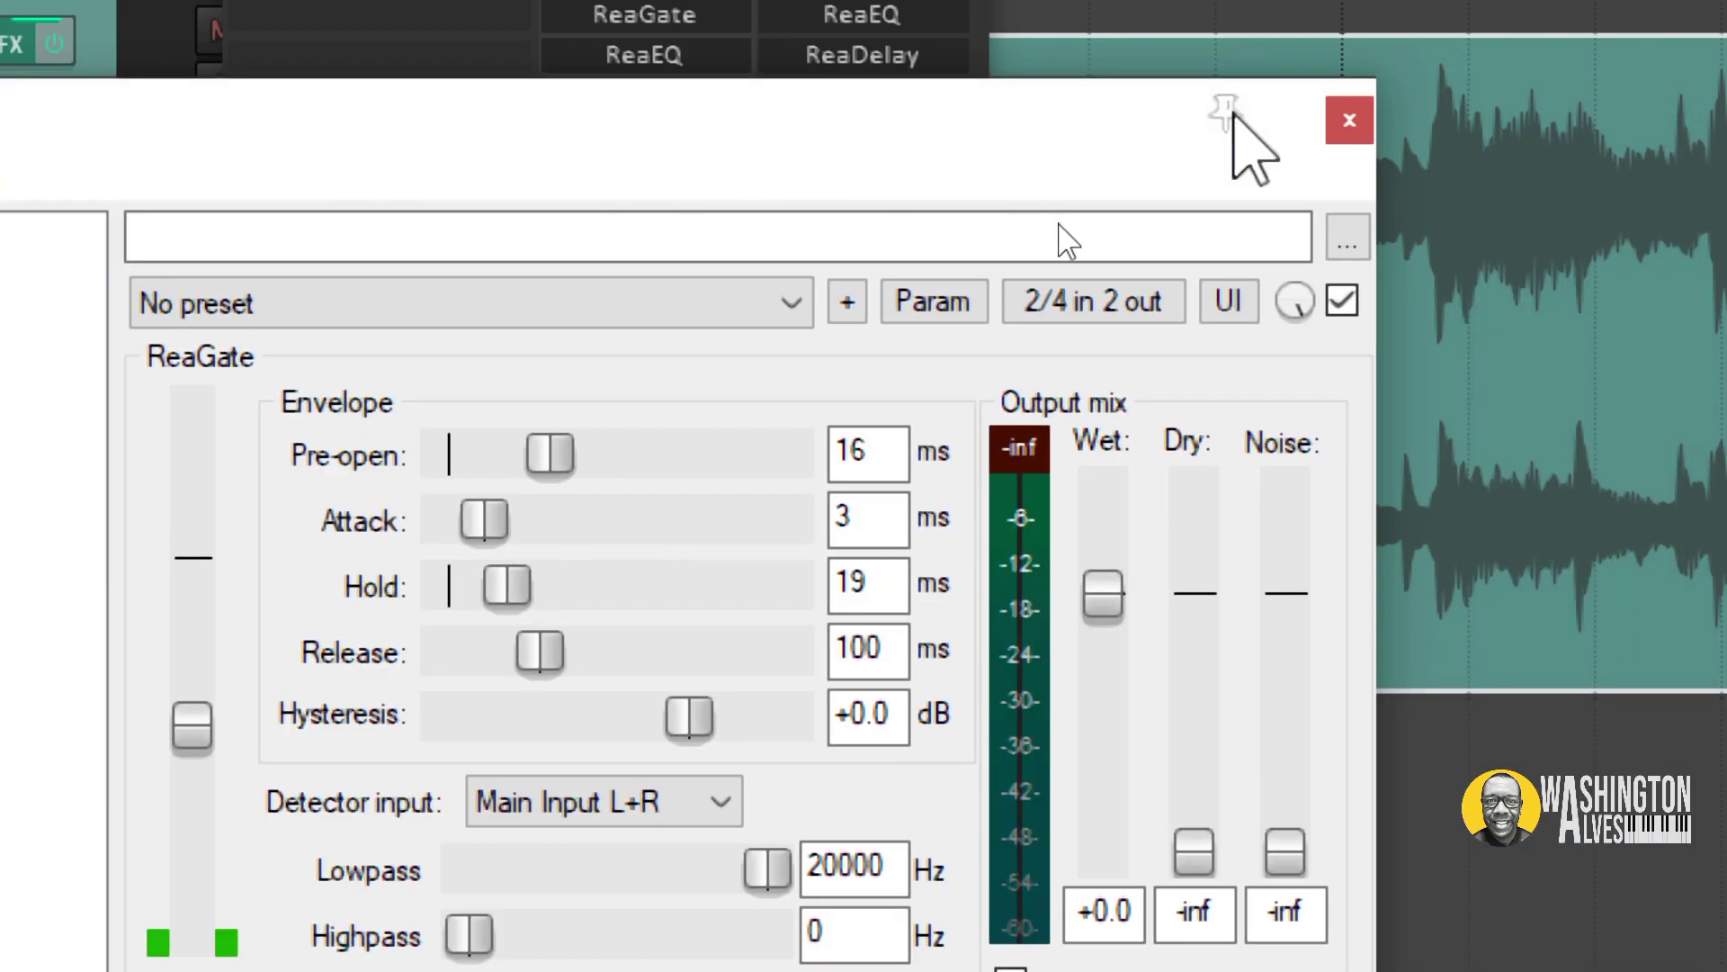
left_click(1396, 119)
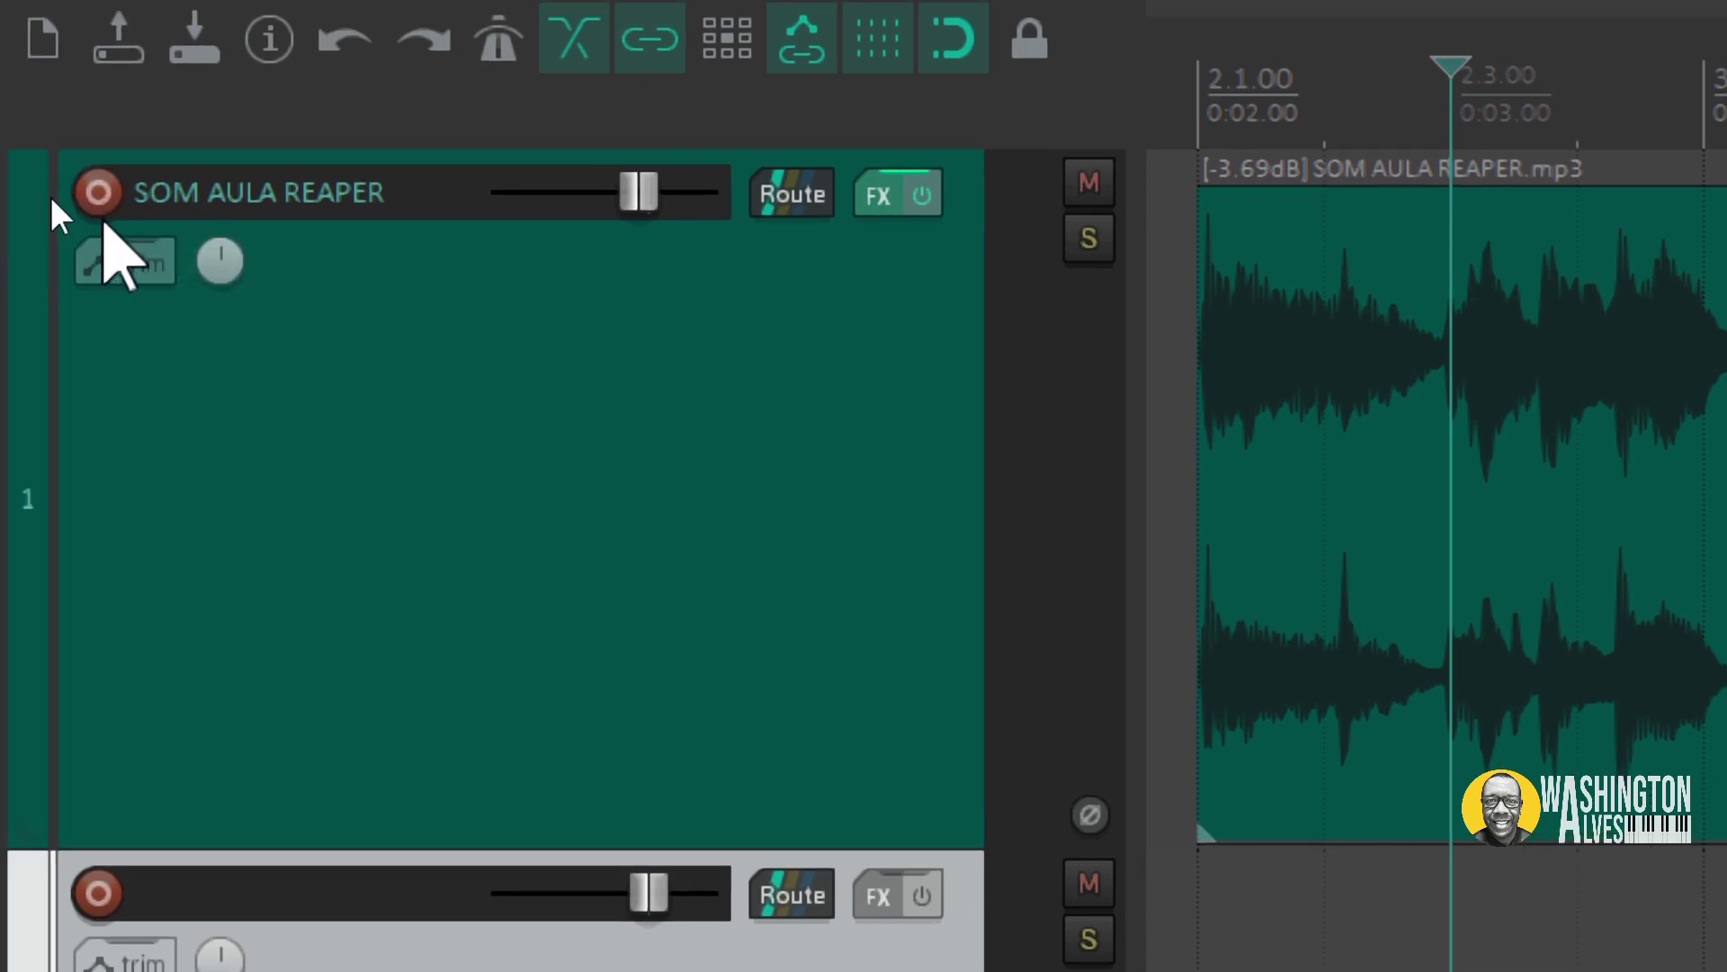
Arm the SOM AULA REAPER track for recording and load the Melhor Mixagem chain as its input effects.
left_click(45, 187)
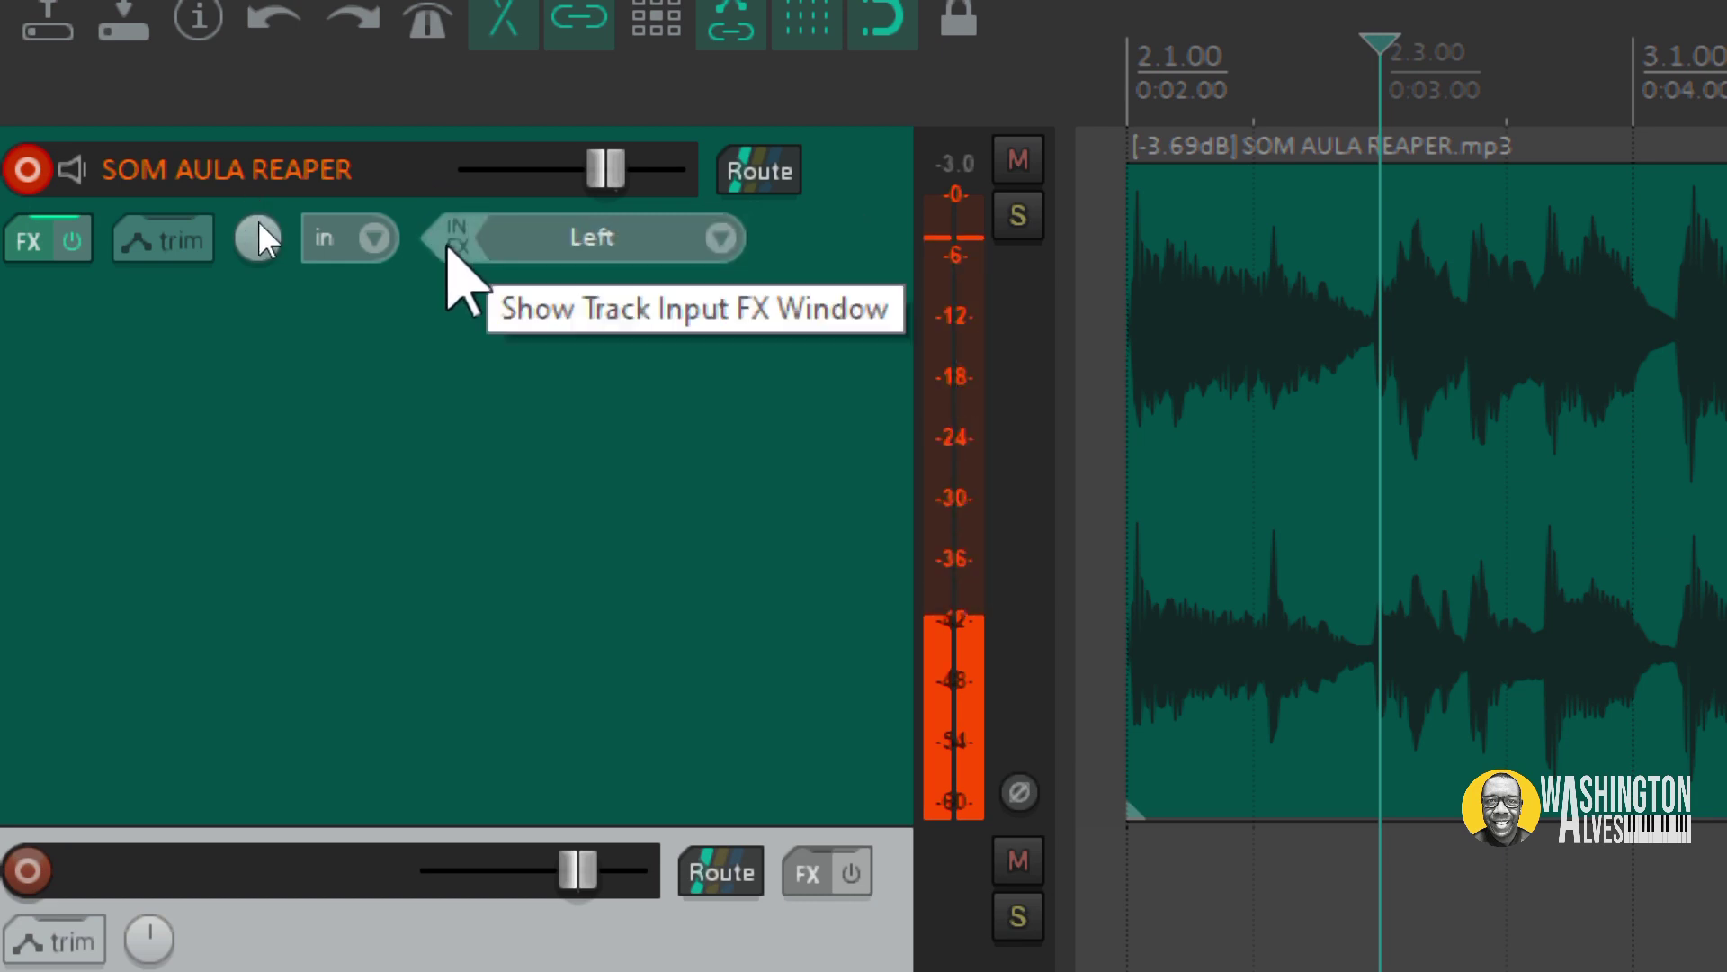
right_click(447, 236)
mouse_move(593, 465)
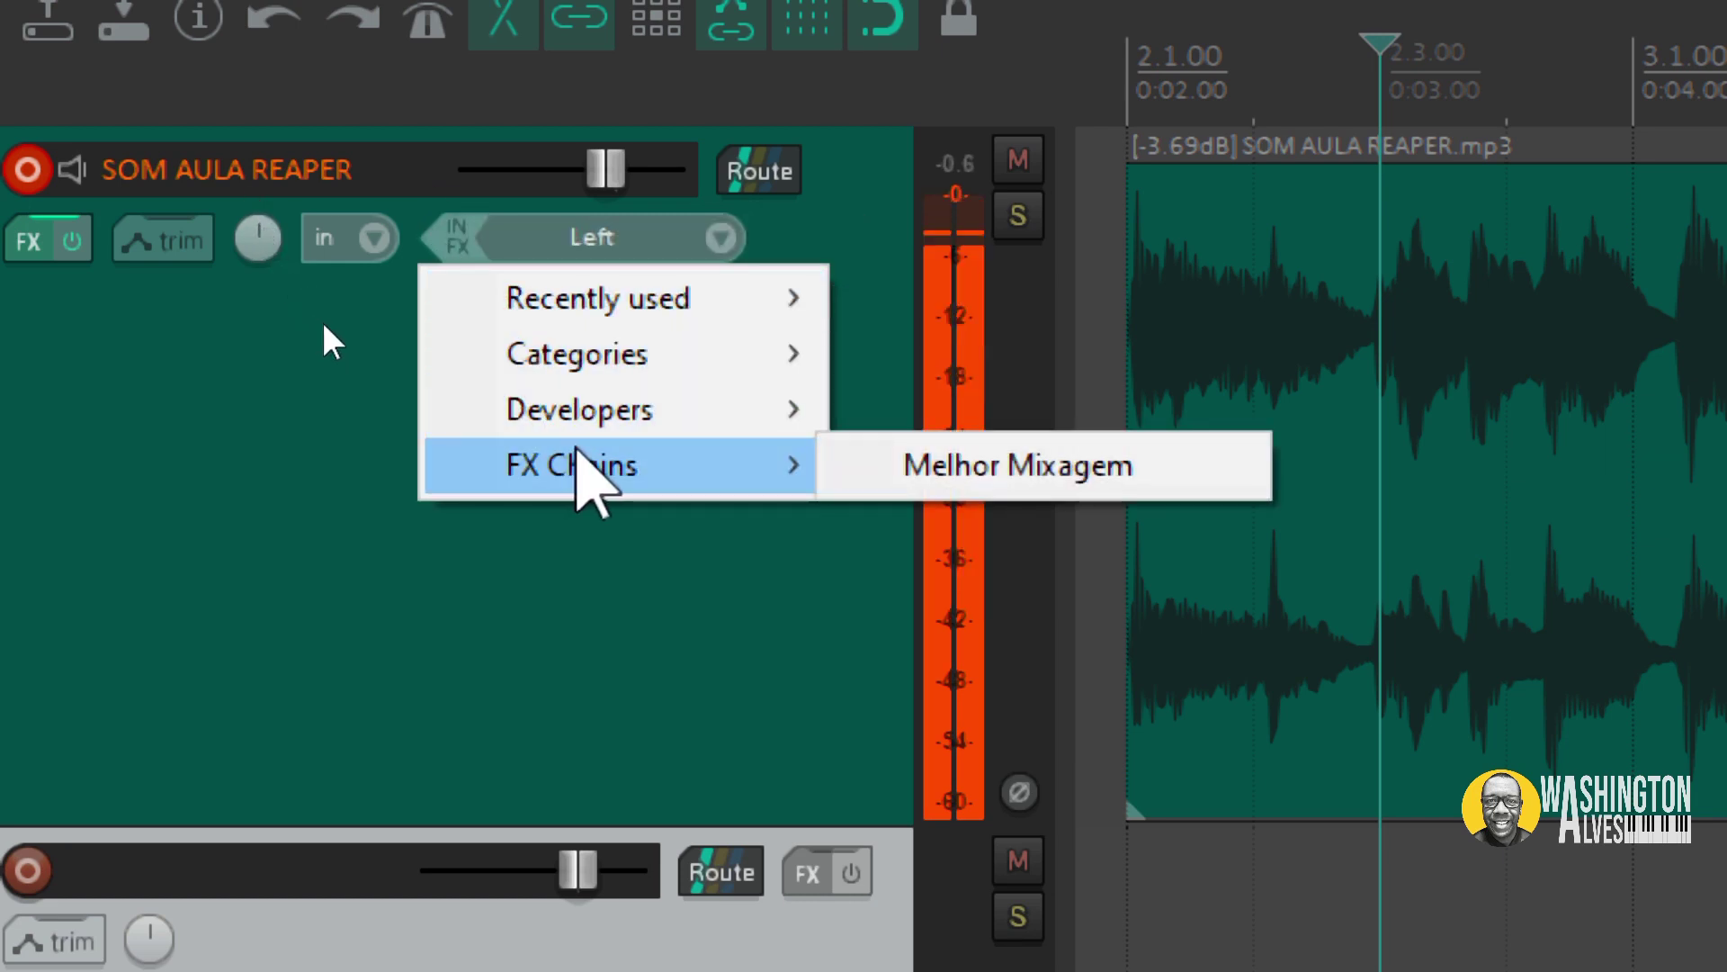
left_click(975, 465)
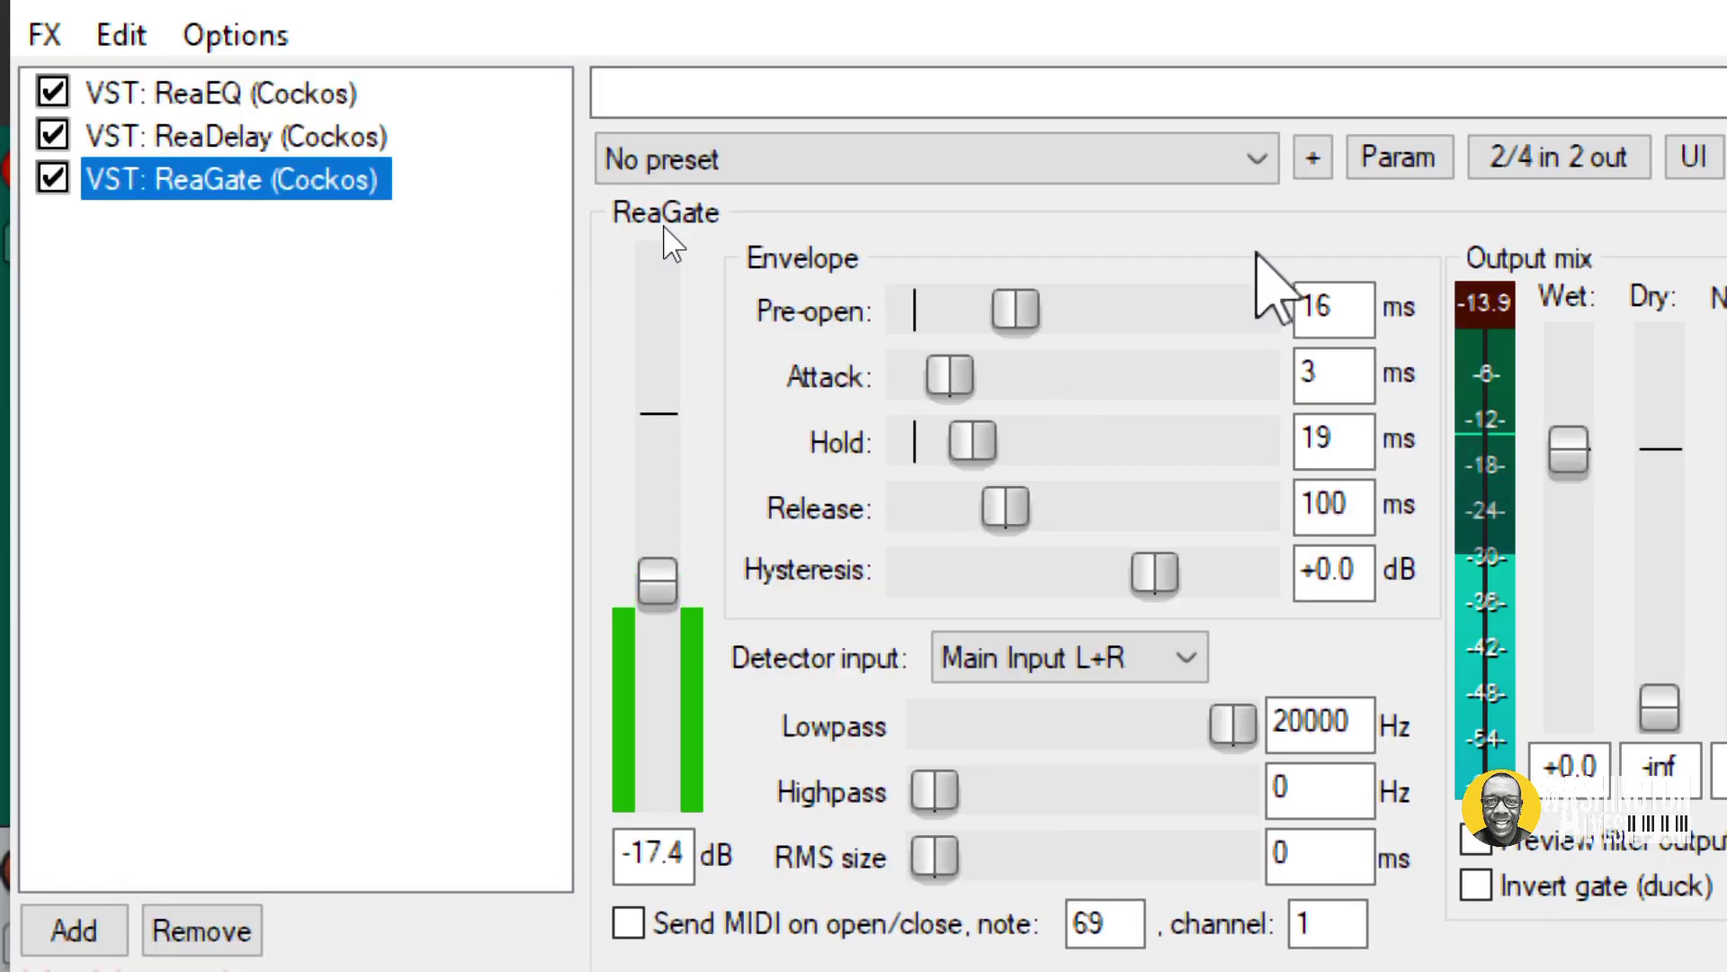
left_click(1496, 148)
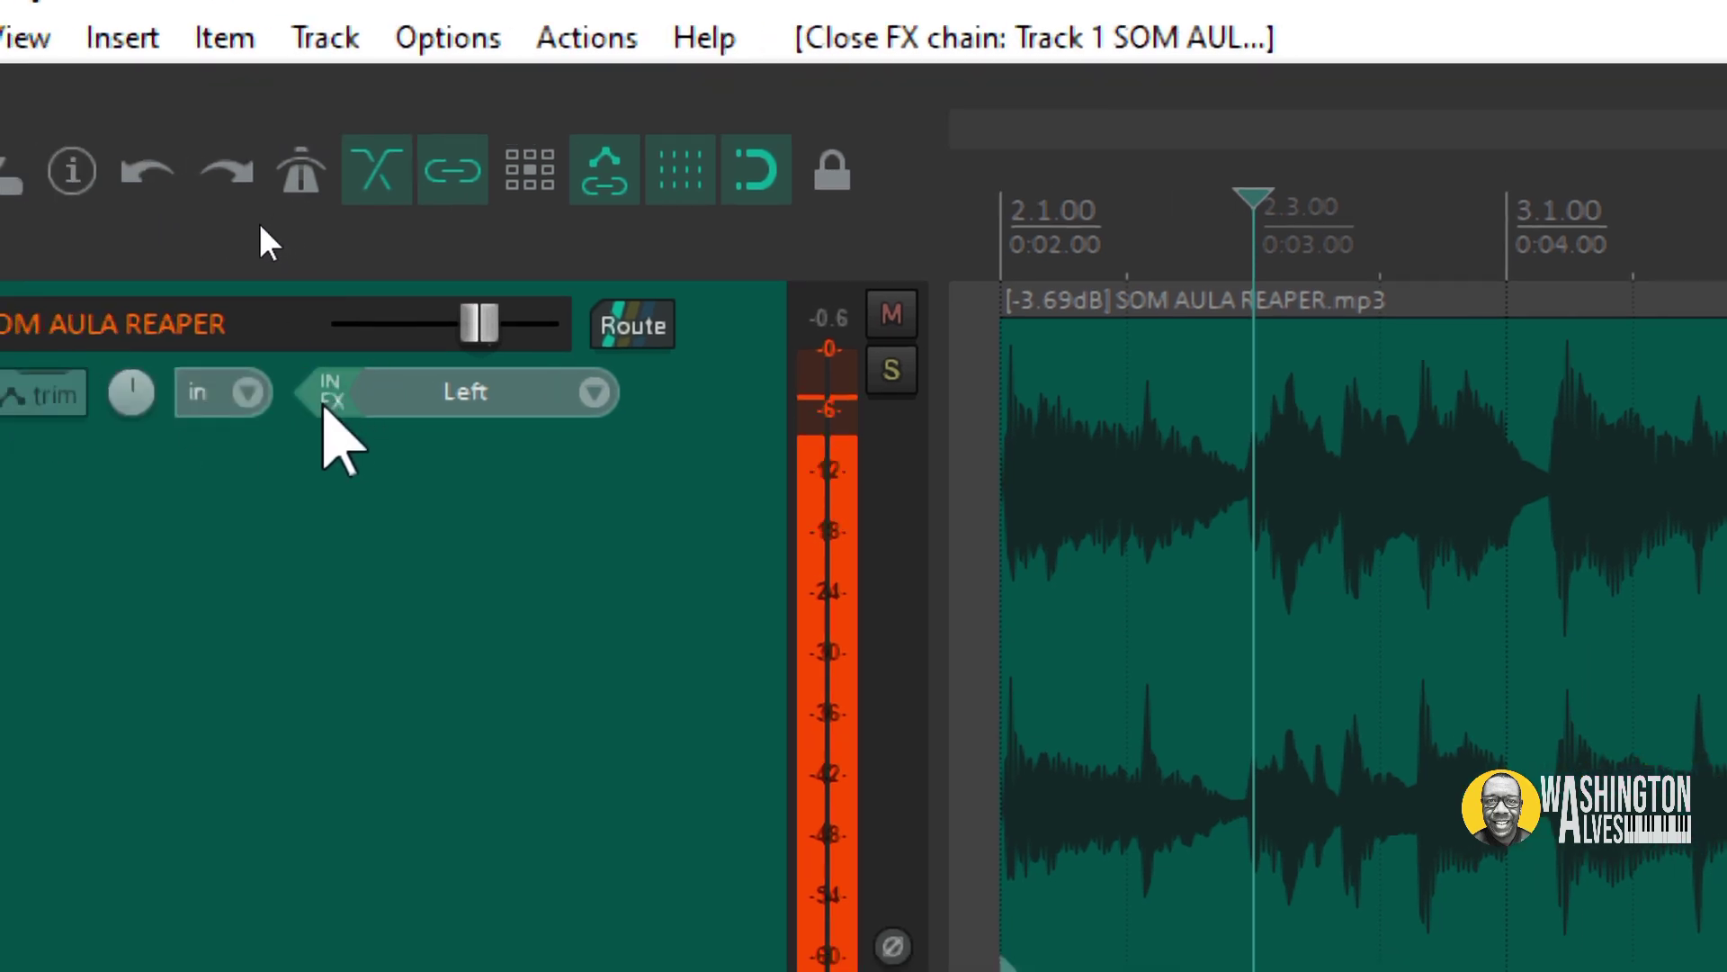
Remove all input effects from the SOM AULA REAPER track at once.
mouse_move(326, 396)
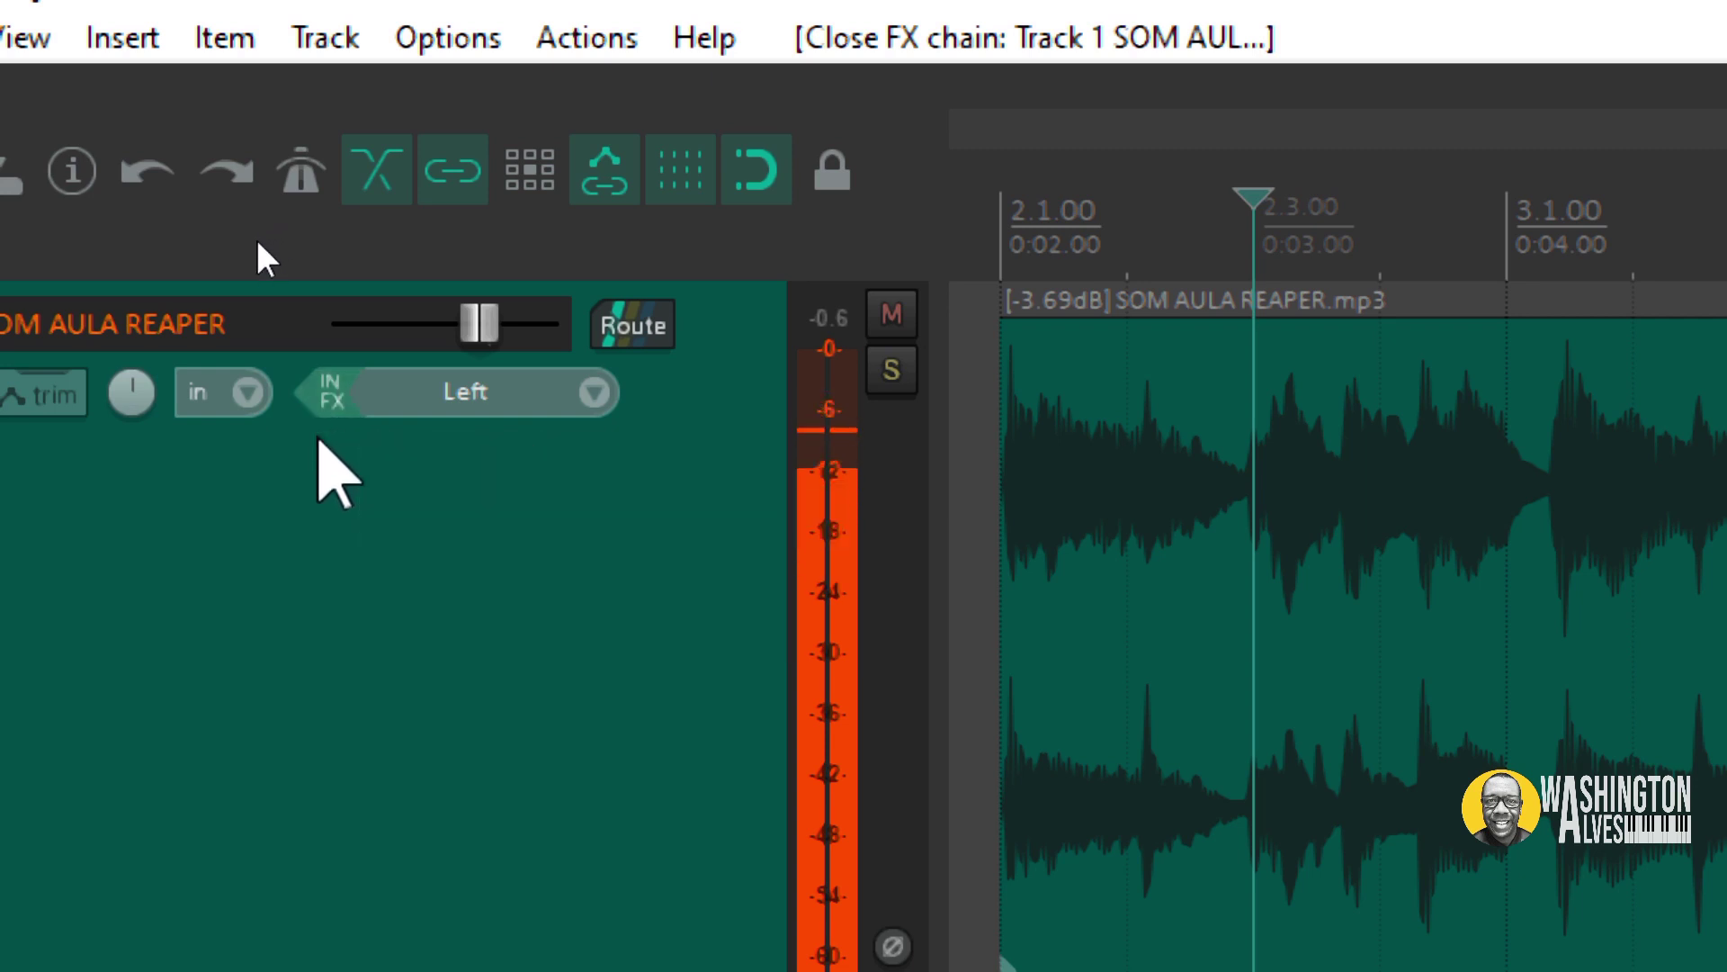
key("alt")
left_click(329, 391, "alt")
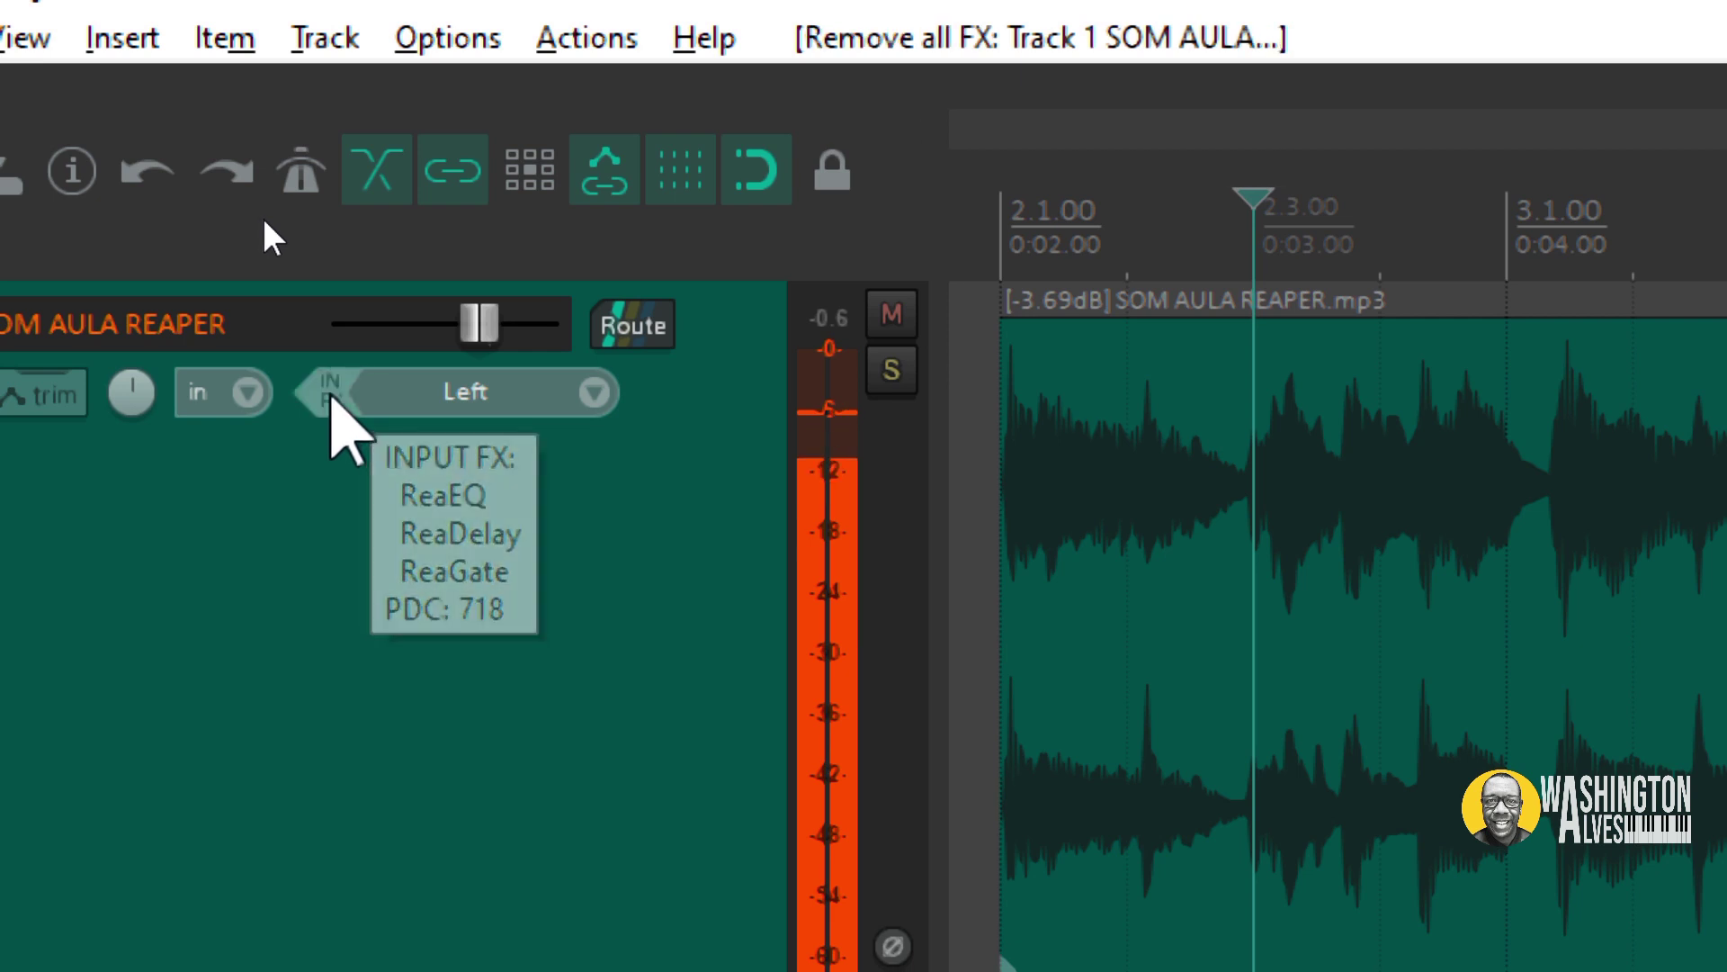